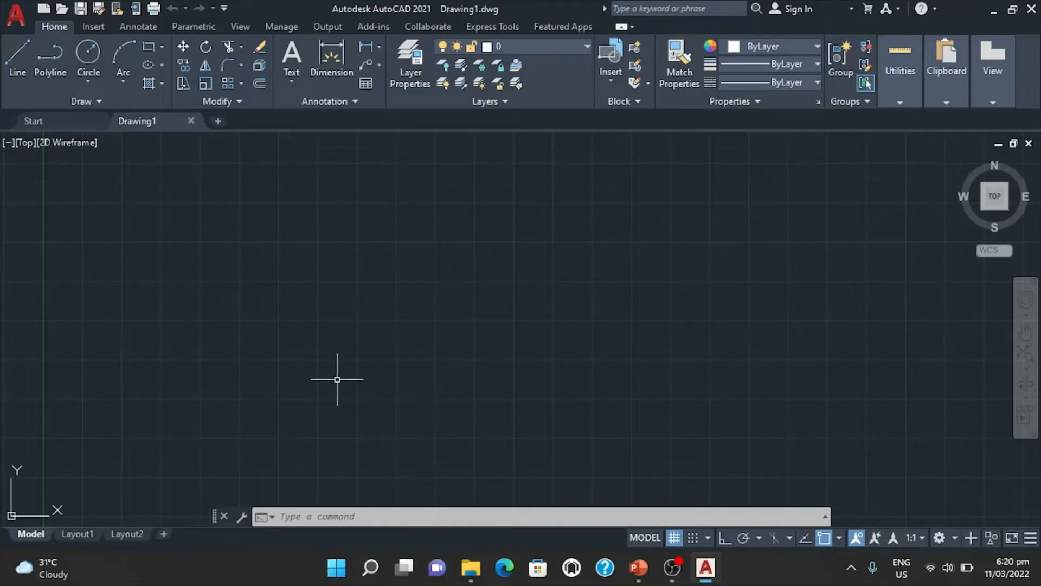
pyautogui.hotkey('alt', 'Tab')
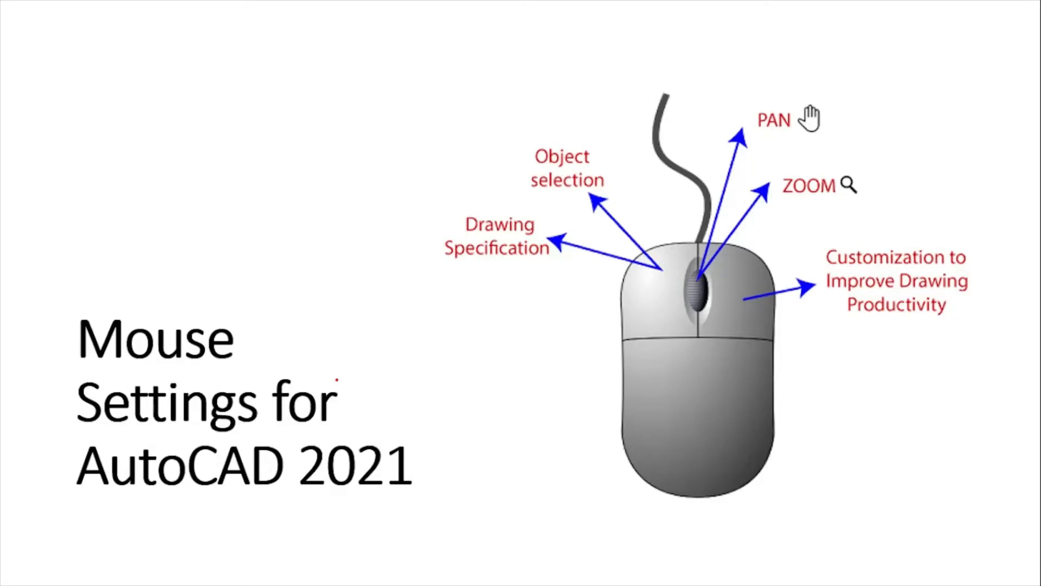
pyautogui.hotkey('alt', 'Tab')
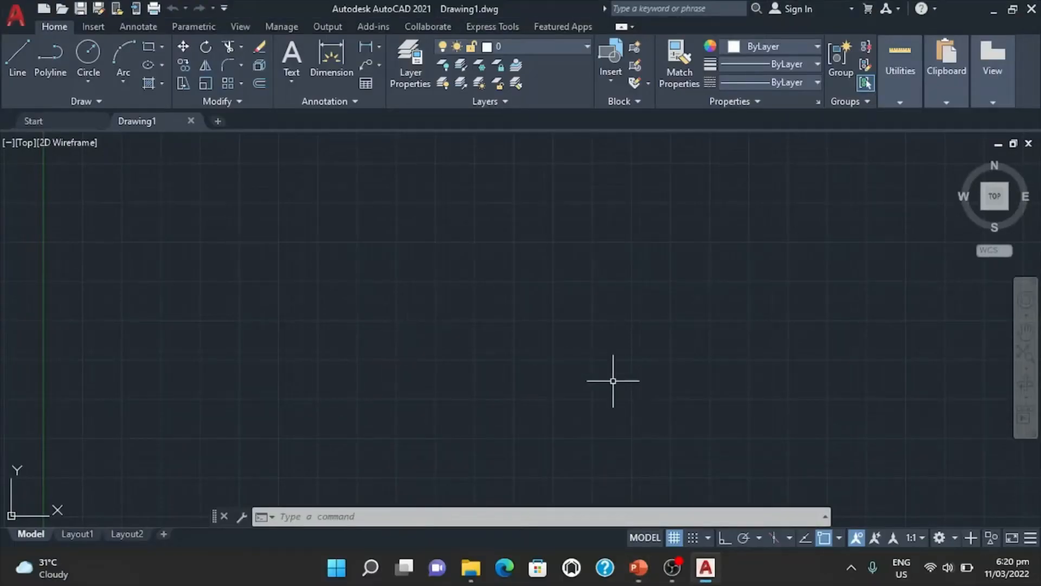
# Try window and crossing selection rectangles across the empty drawing area, once in each direction and again.
pyautogui.click(458, 389)
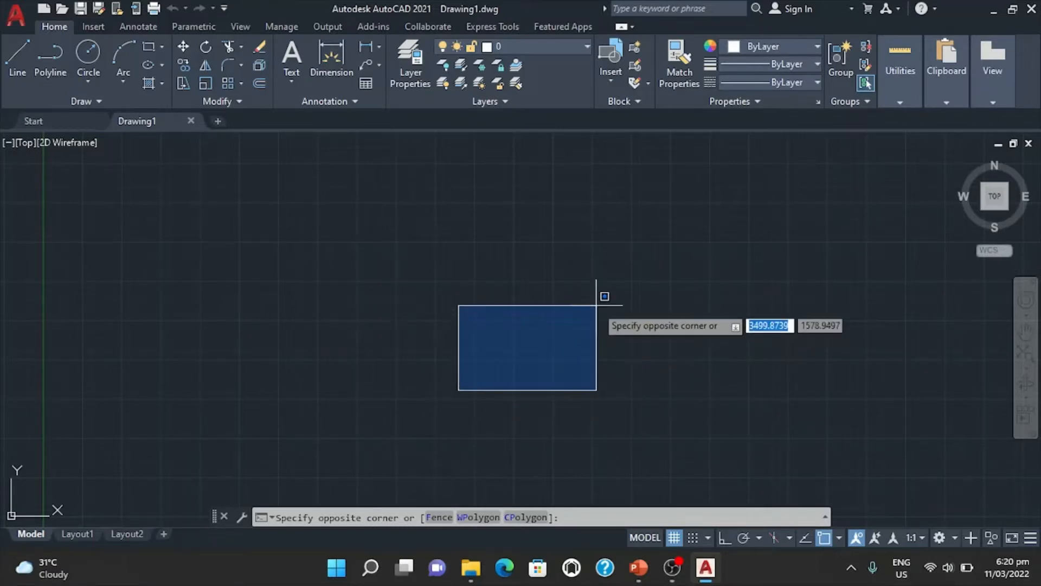
pyautogui.click(854, 221)
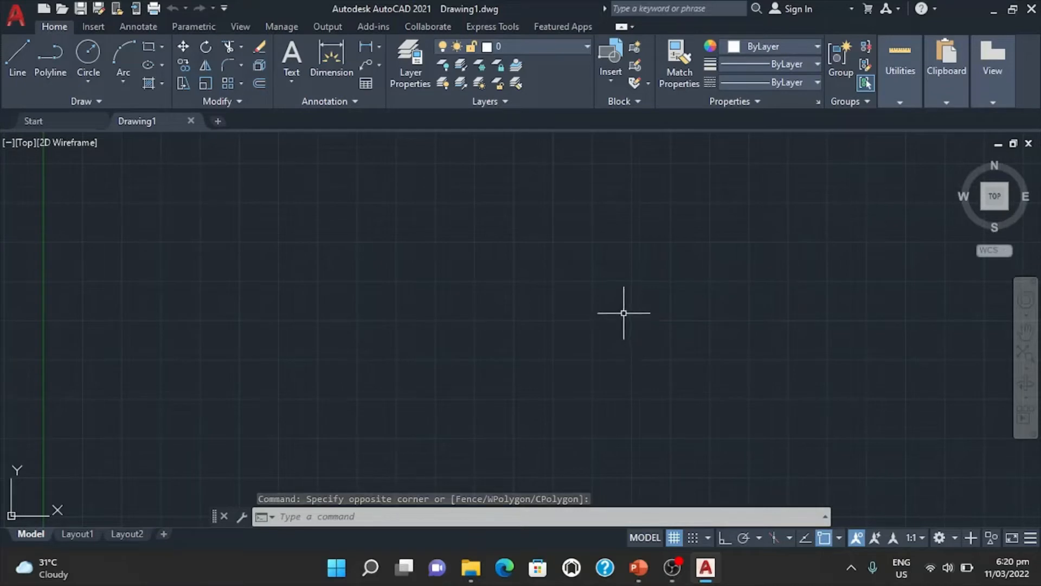
pyautogui.click(534, 389)
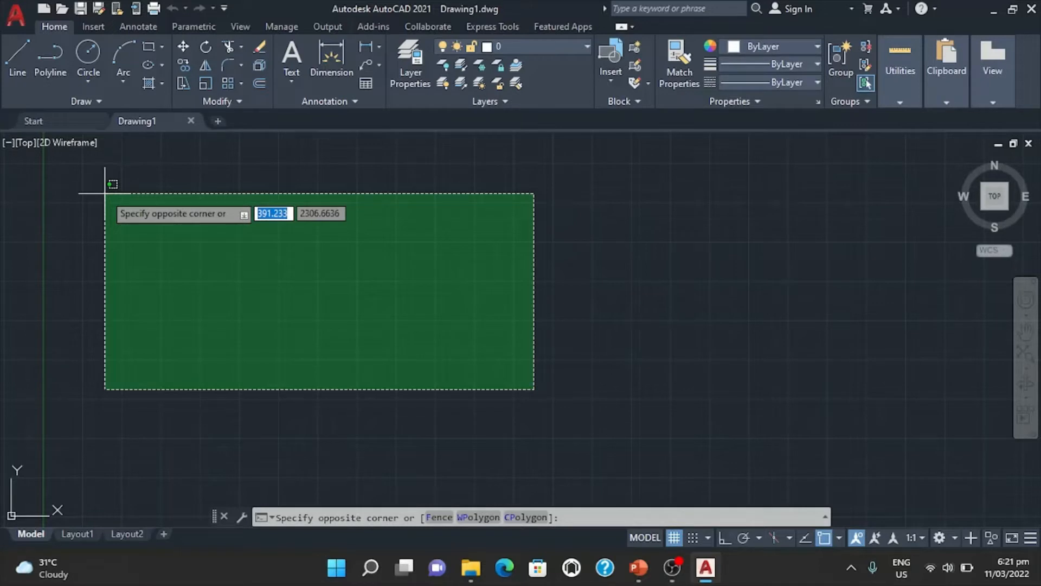
pyautogui.click(142, 208)
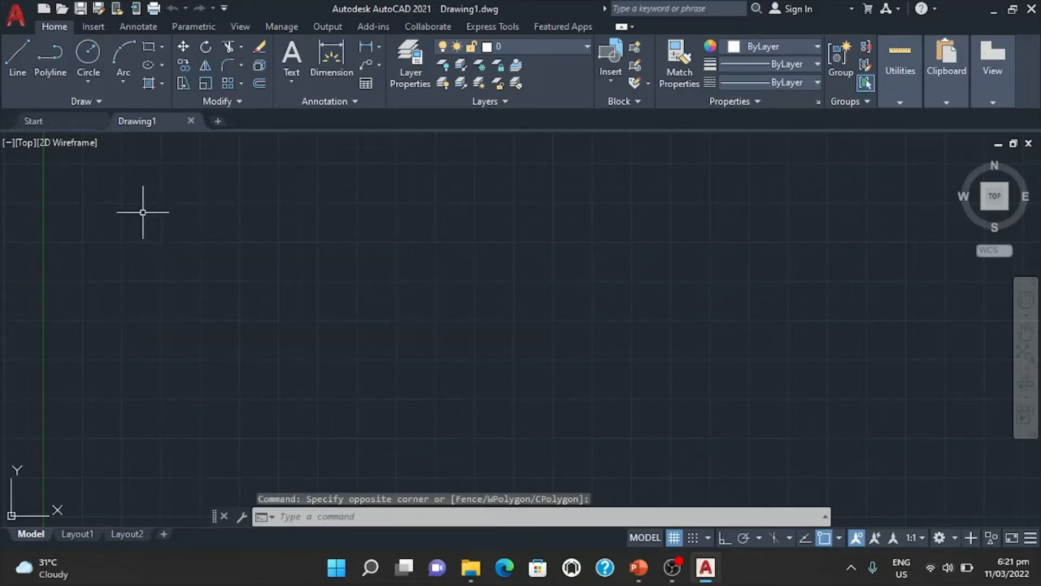
pyautogui.click(434, 388)
pyautogui.click(698, 212)
pyautogui.click(425, 392)
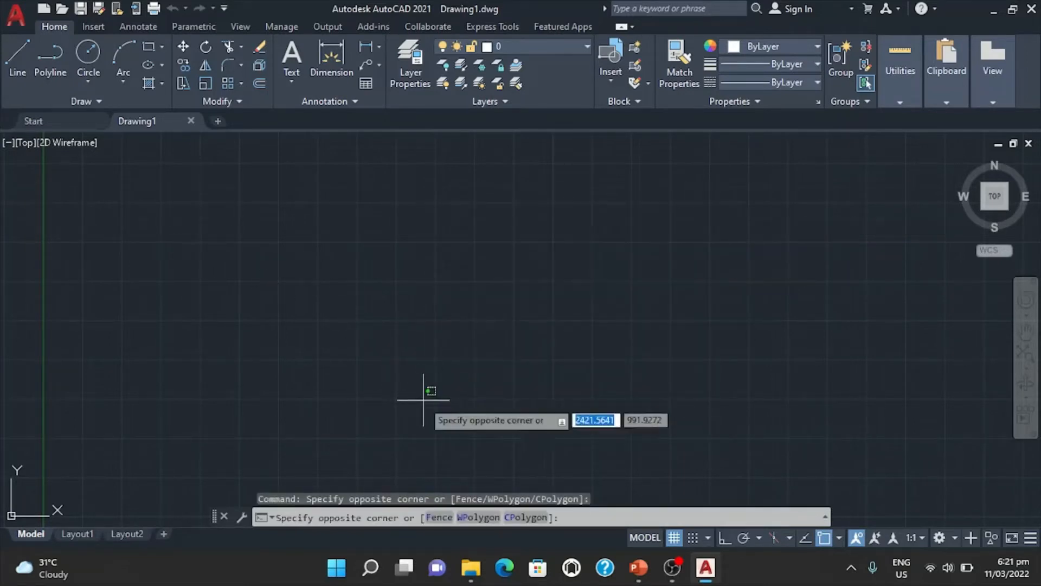
pyautogui.click(219, 234)
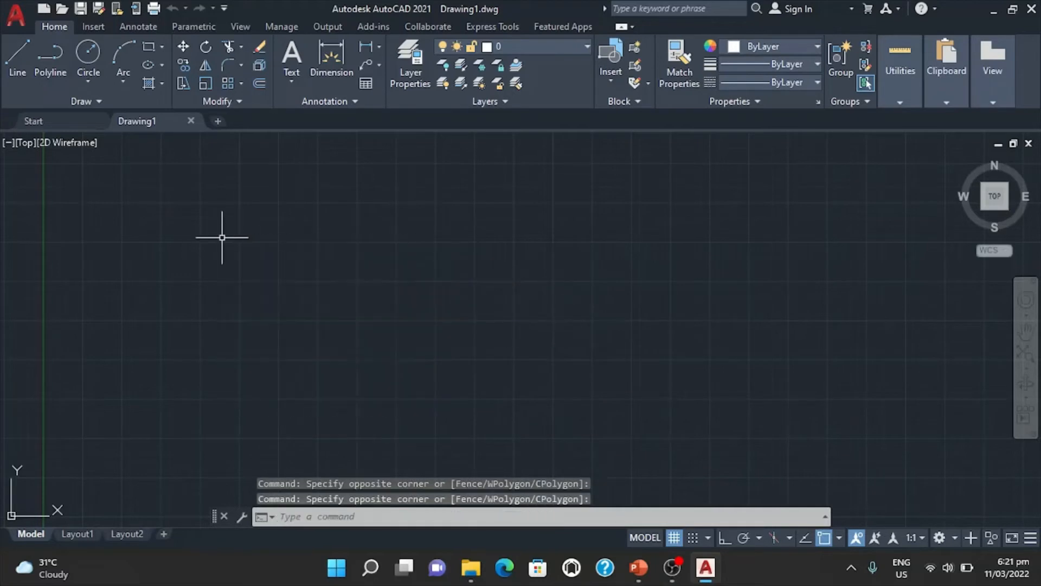
# Examine the context commands available for the empty drawing area, including the Clipboard options.
pyautogui.rightClick(353, 263)
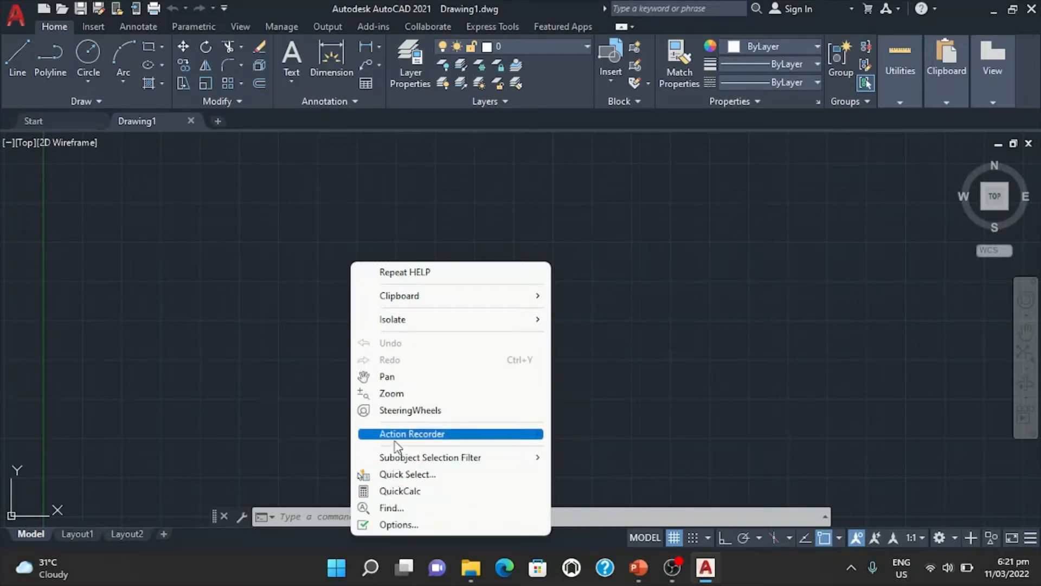
pyautogui.moveTo(395, 435)
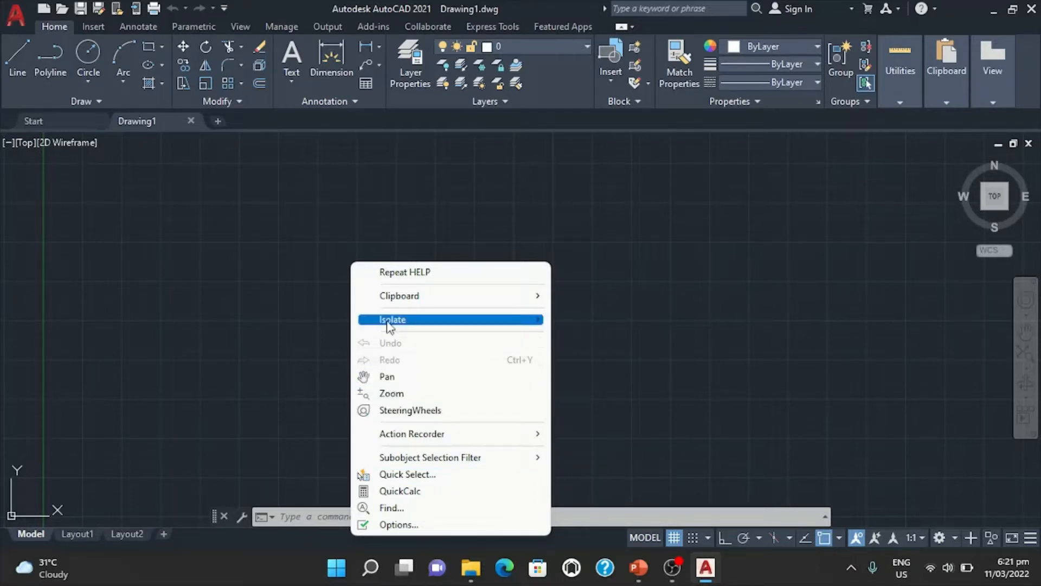
pyautogui.moveTo(390, 317)
pyautogui.moveTo(395, 294)
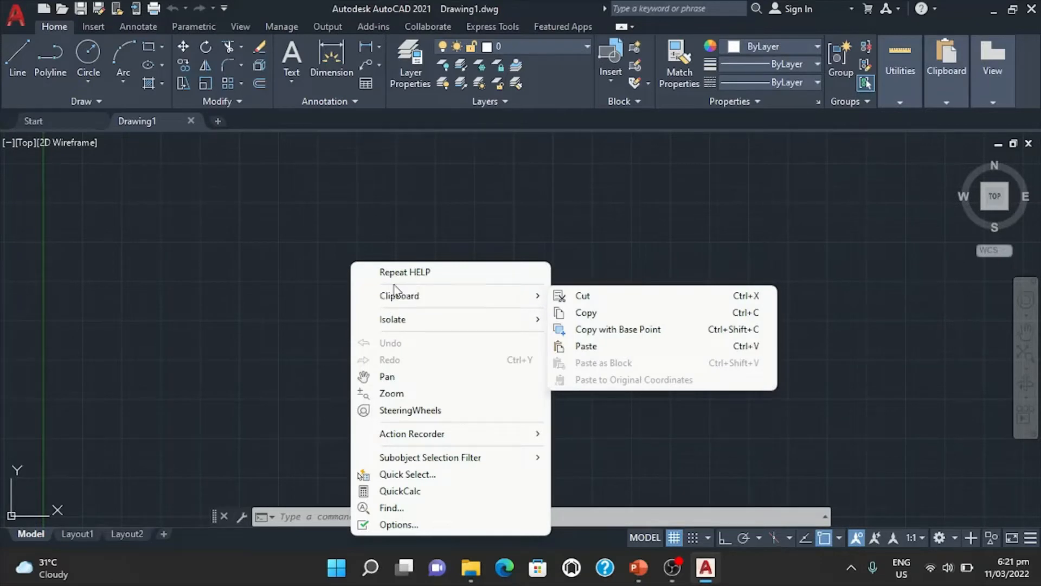
pyautogui.click(249, 290)
pyautogui.click(247, 286)
pyautogui.click(381, 238)
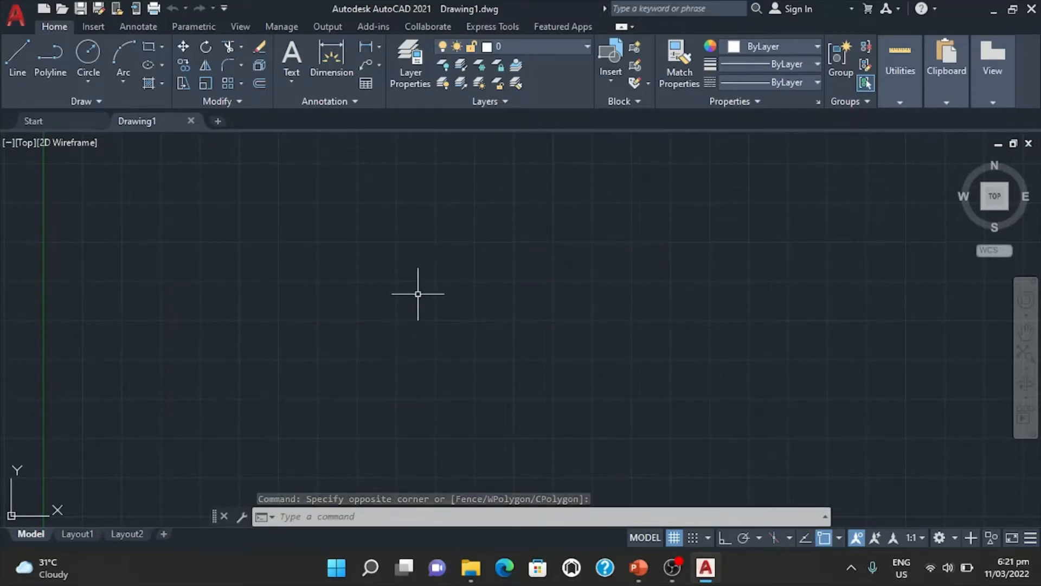
pyautogui.scroll(1, 418, 294)
pyautogui.scroll(-1, 418, 293)
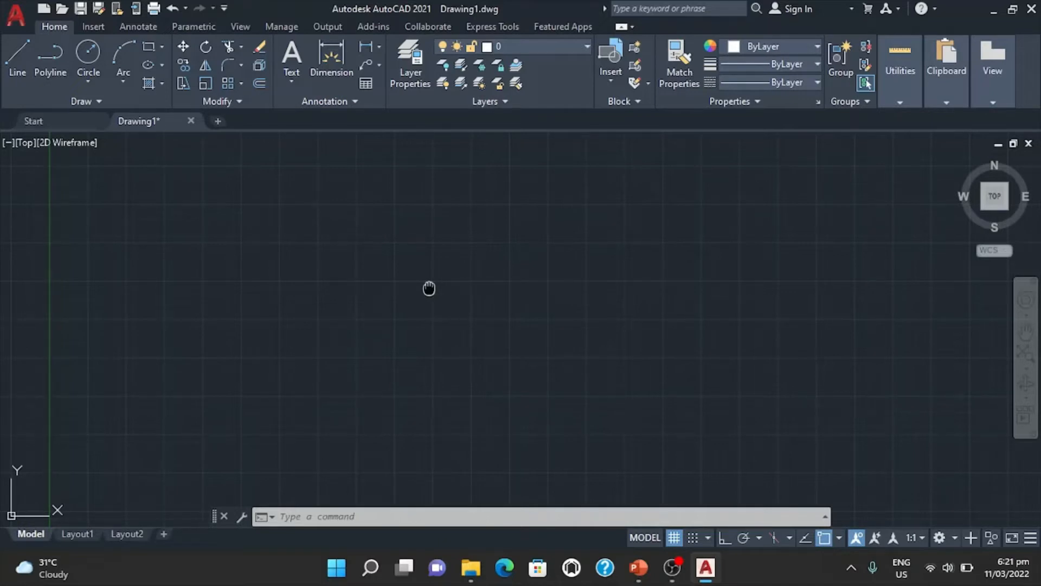
pyautogui.moveTo(429, 289)
pyautogui.mouseDown(button='middle')
pyautogui.moveTo(458, 278)
pyautogui.moveTo(741, 286)
pyautogui.moveTo(665, 438)
pyautogui.moveTo(346, 328)
pyautogui.moveTo(353, 269)
pyautogui.moveTo(395, 165)
pyautogui.moveTo(461, 211)
pyautogui.moveTo(470, 253)
pyautogui.moveTo(423, 269)
pyautogui.moveTo(435, 277)
pyautogui.mouseUp(button='middle')
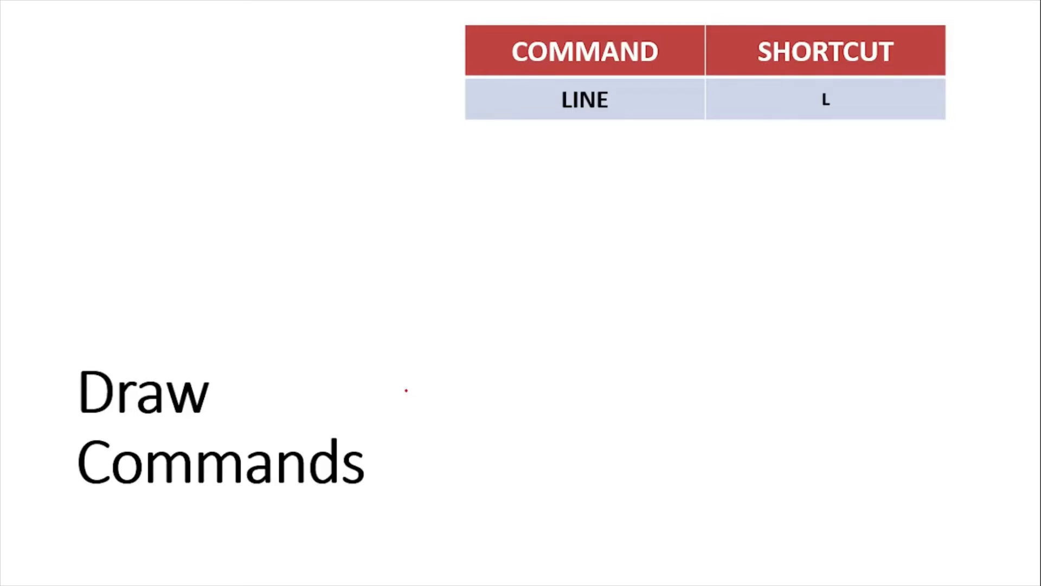
pyautogui.hotkey('alt', 'Tab')
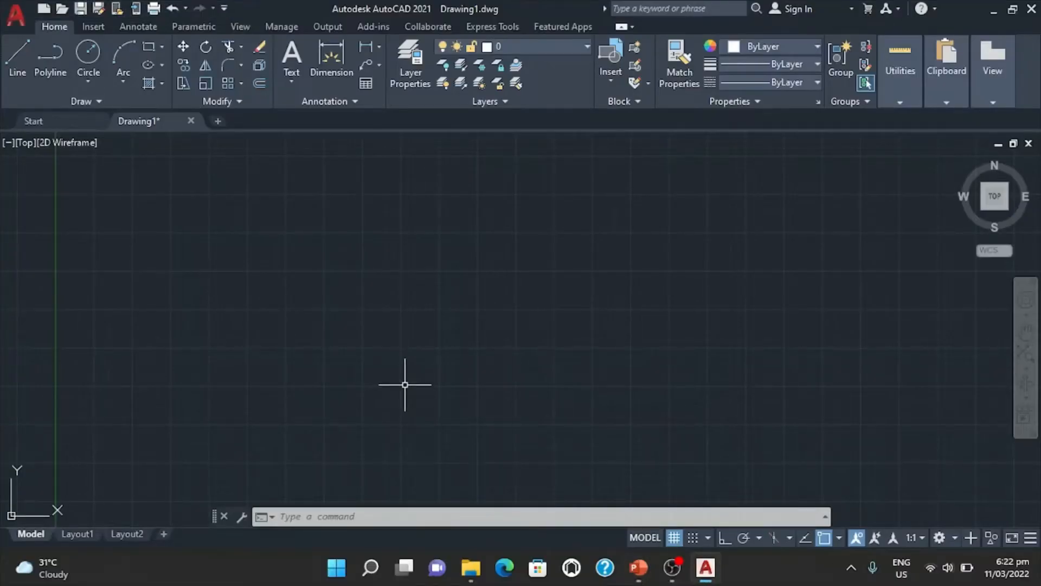
pyautogui.hotkey('alt', 'Tab')
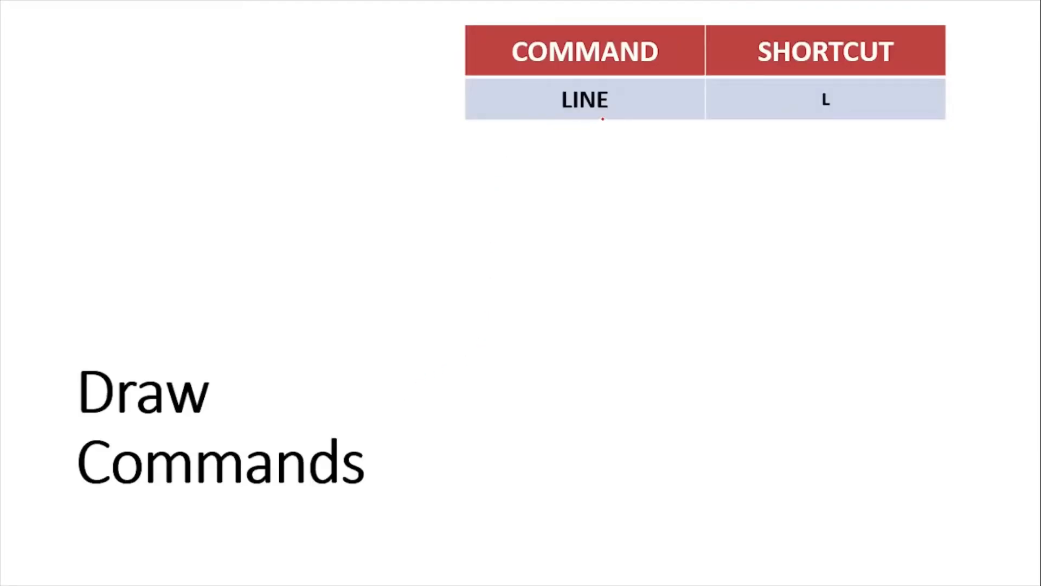
pyautogui.moveTo(562, 111); pyautogui.dragTo(602, 112)
pyautogui.moveTo(818, 108); pyautogui.dragTo(829, 108)
pyautogui.hotkey('alt', 'Tab')
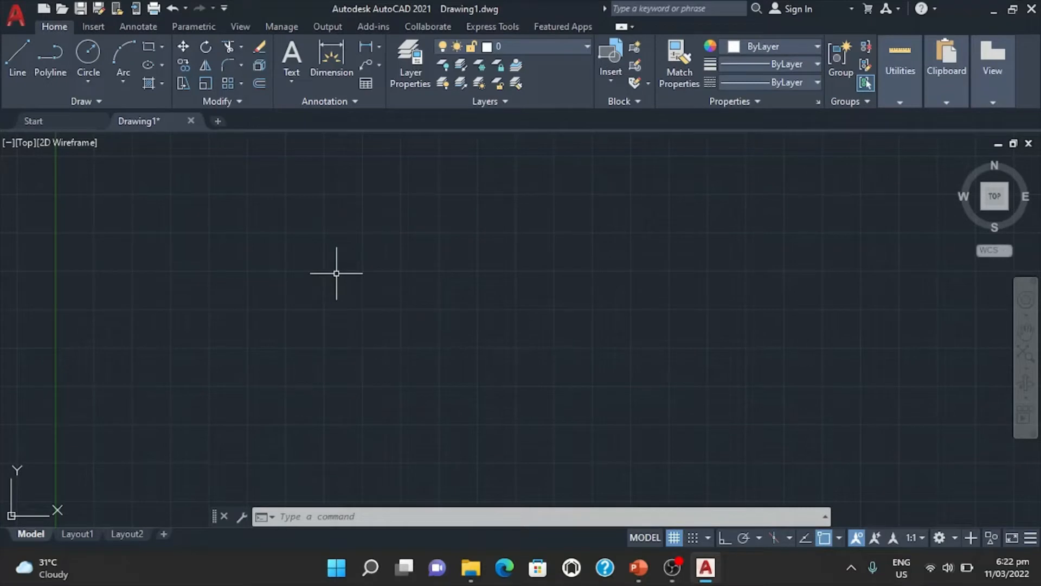
# Draw three connected line segments across the upper drawing area, the first about 2200 units long and sloping 6° downward.
pyautogui.click(15, 66)
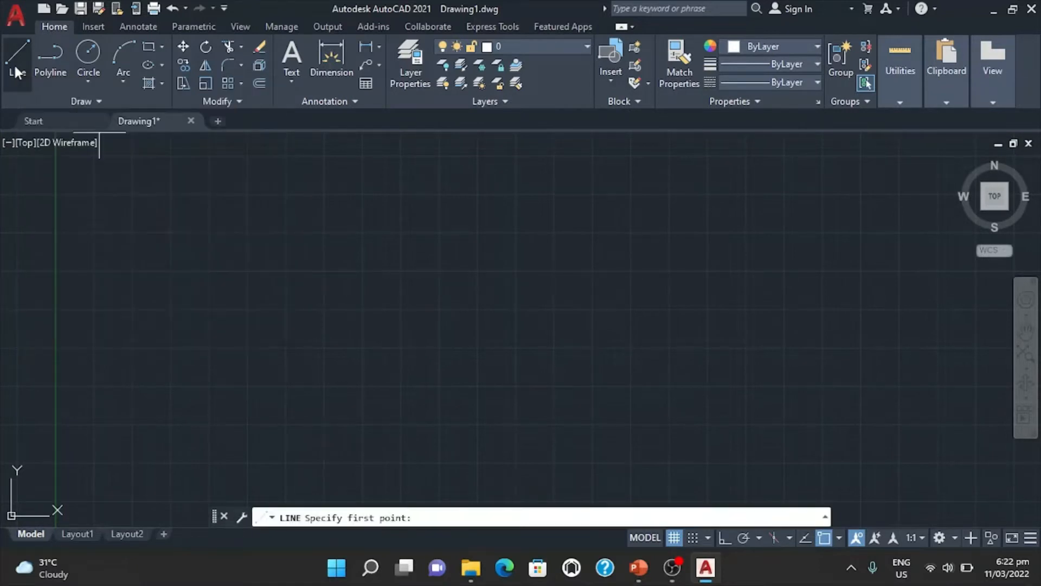
pyautogui.click(133, 189)
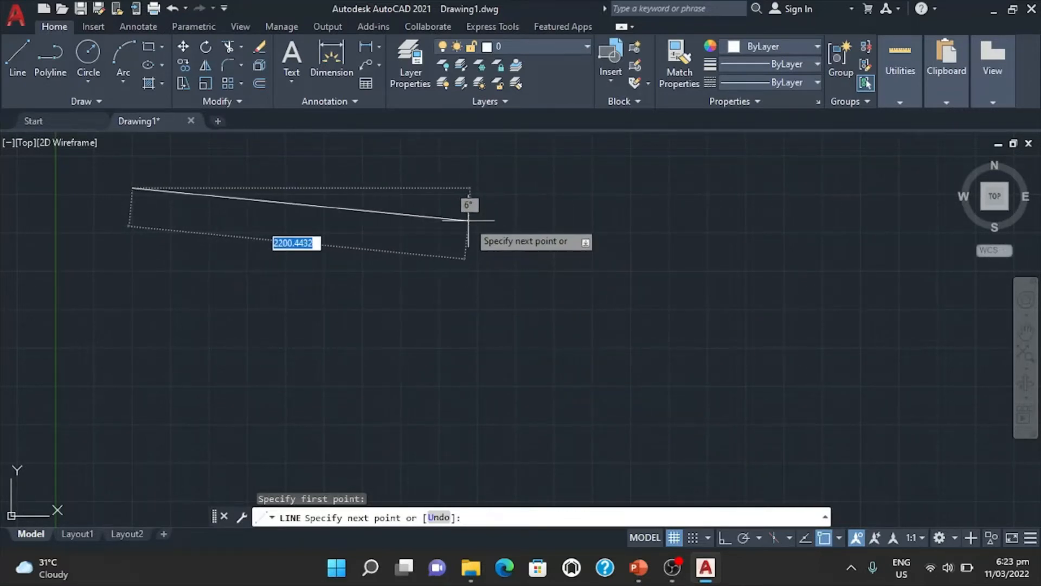
pyautogui.click(469, 221)
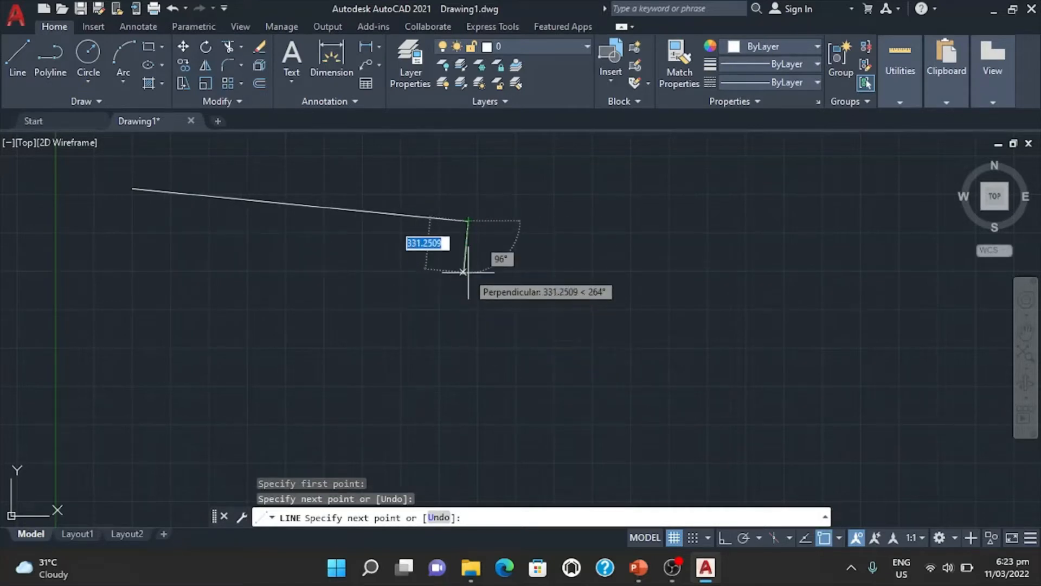
pyautogui.click(525, 194)
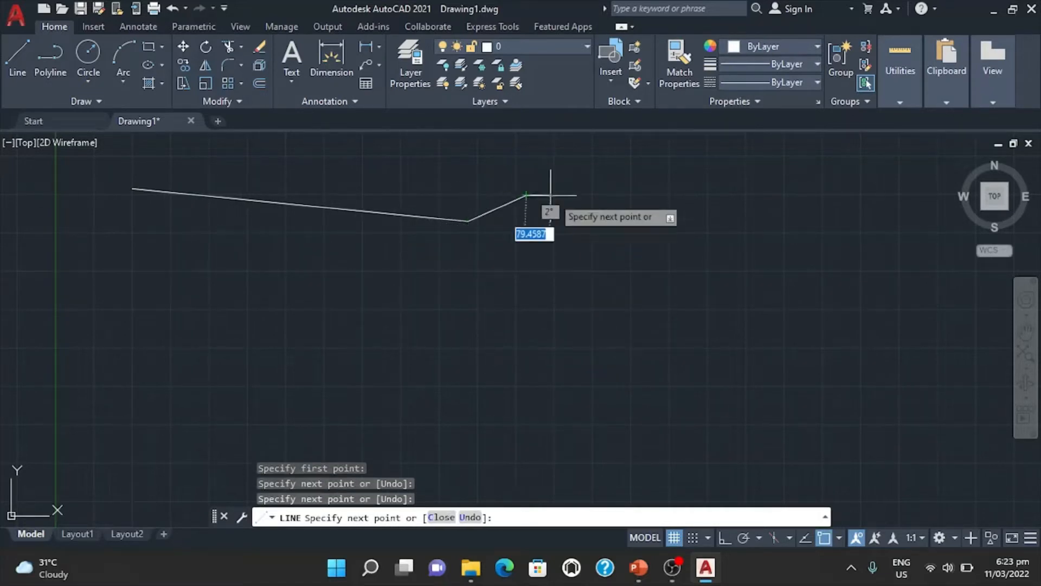
pyautogui.click(587, 218)
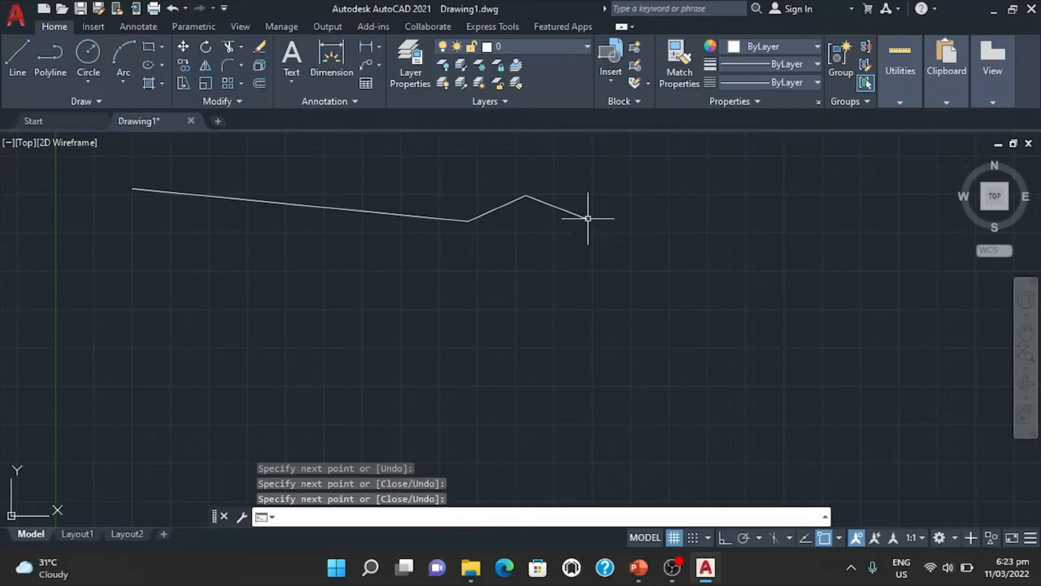
pyautogui.press('Return')
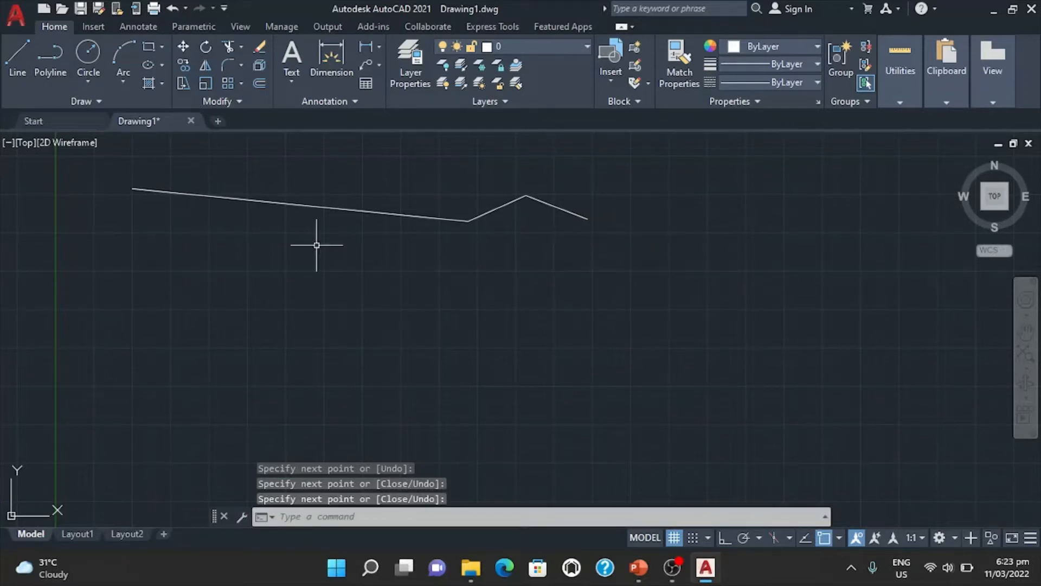
# Draw a separate, slightly downward-sloping line below the first long segment.
pyautogui.click(21, 64)
pyautogui.click(132, 227)
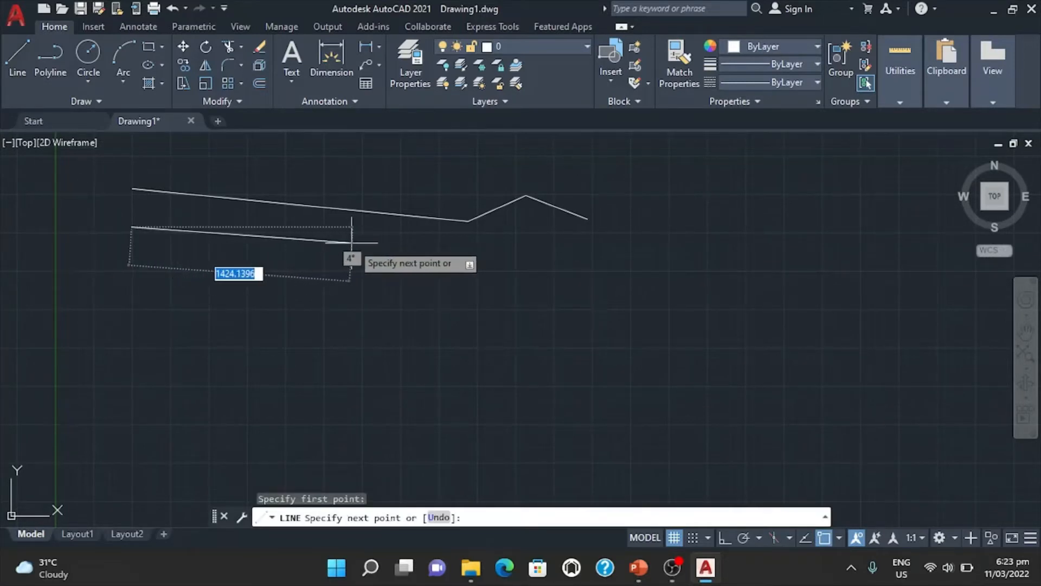
pyautogui.click(359, 242)
pyautogui.press('Escape')
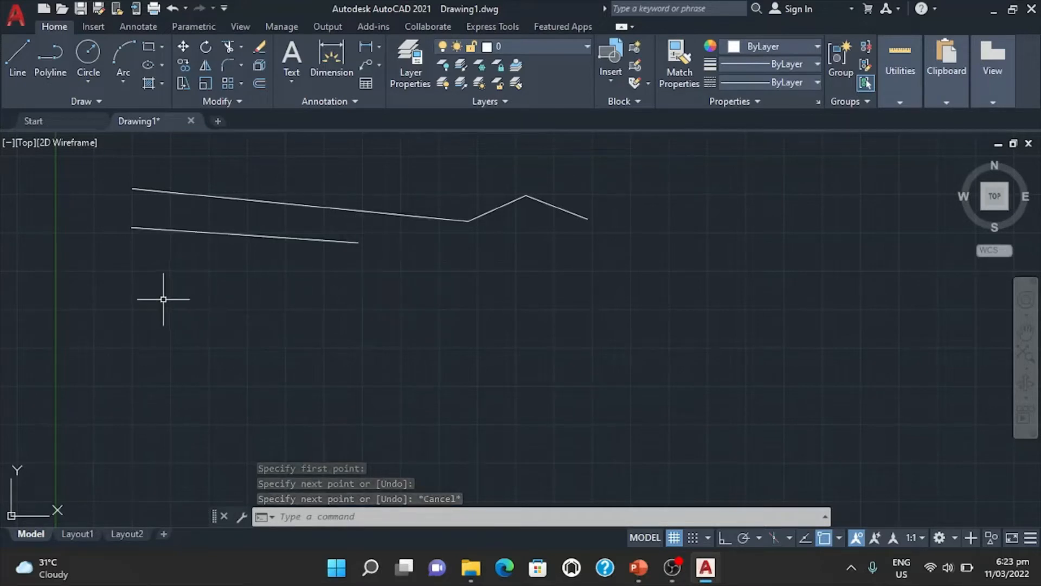
# Draw a third, nearly horizontal line below the two sloping ones with the Line command alias L.
pyautogui.write('L')
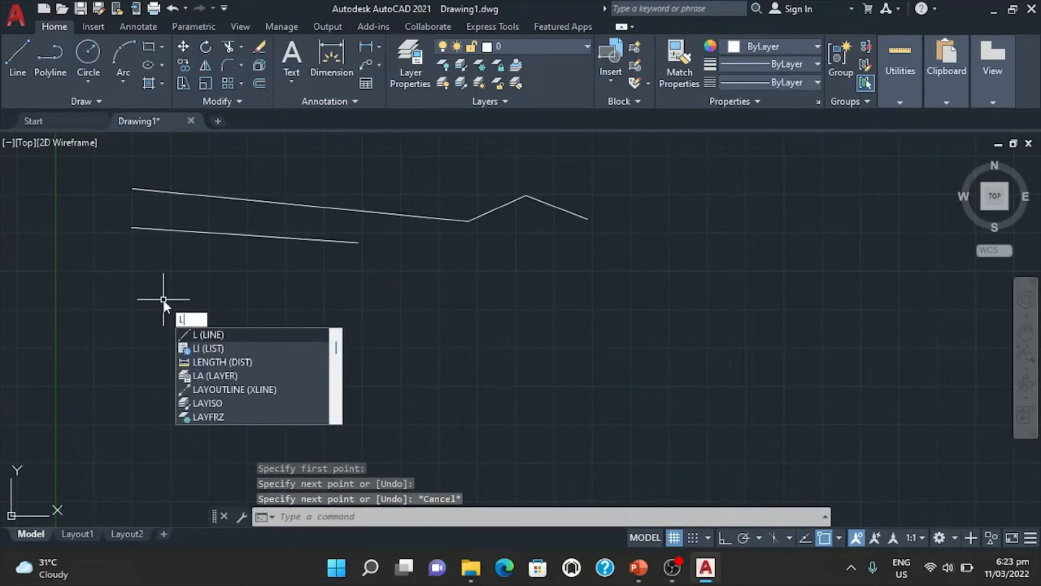
pyautogui.press('Return')
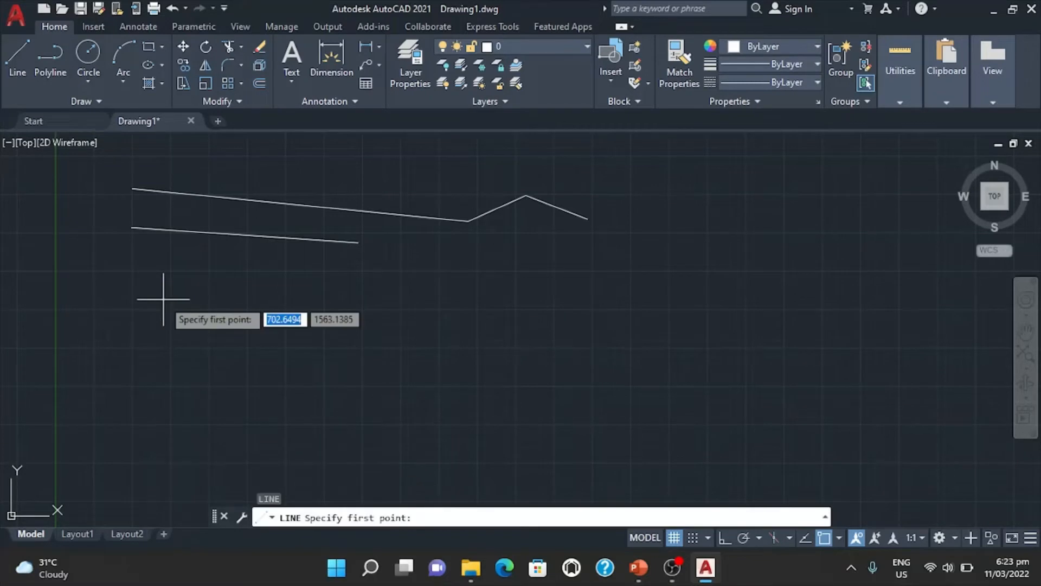
pyautogui.click(137, 271)
pyautogui.click(367, 276)
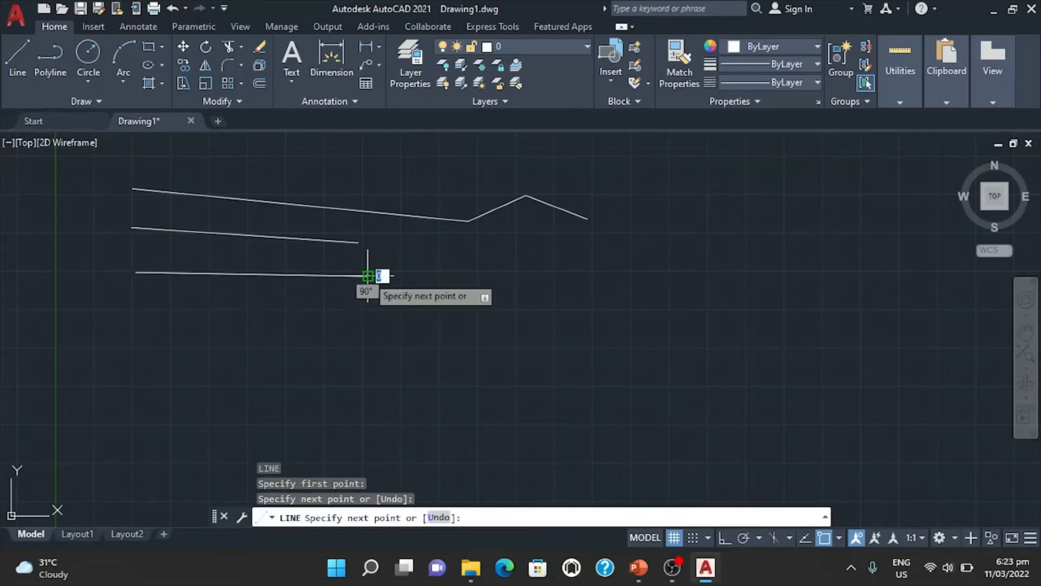
pyautogui.press('Return')
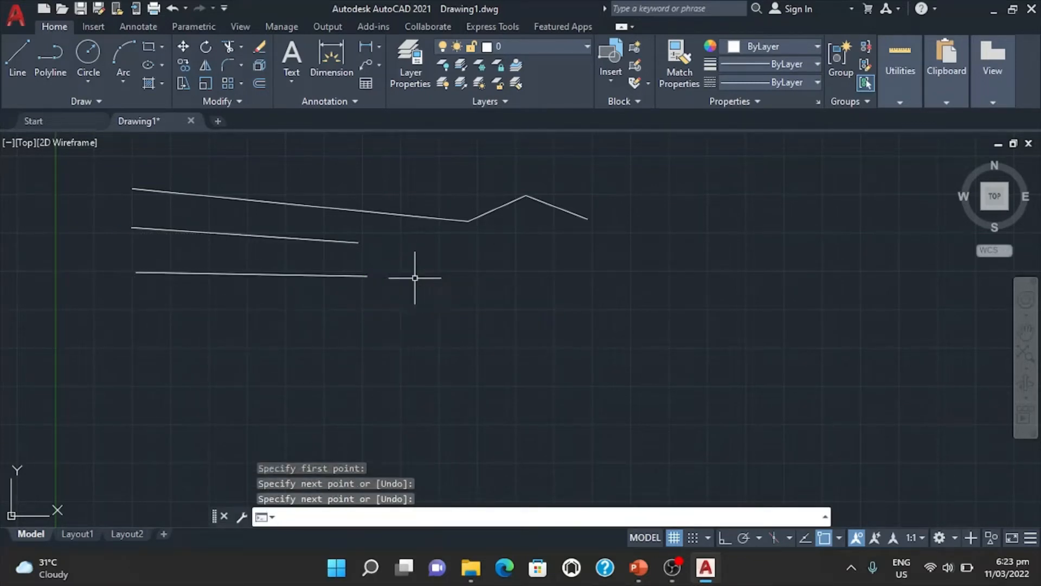
# Draw a horizontal line beneath the three existing rows, entering the alias L on the command line.
pyautogui.click(310, 519)
pyautogui.write('l')
pyautogui.press('Return')
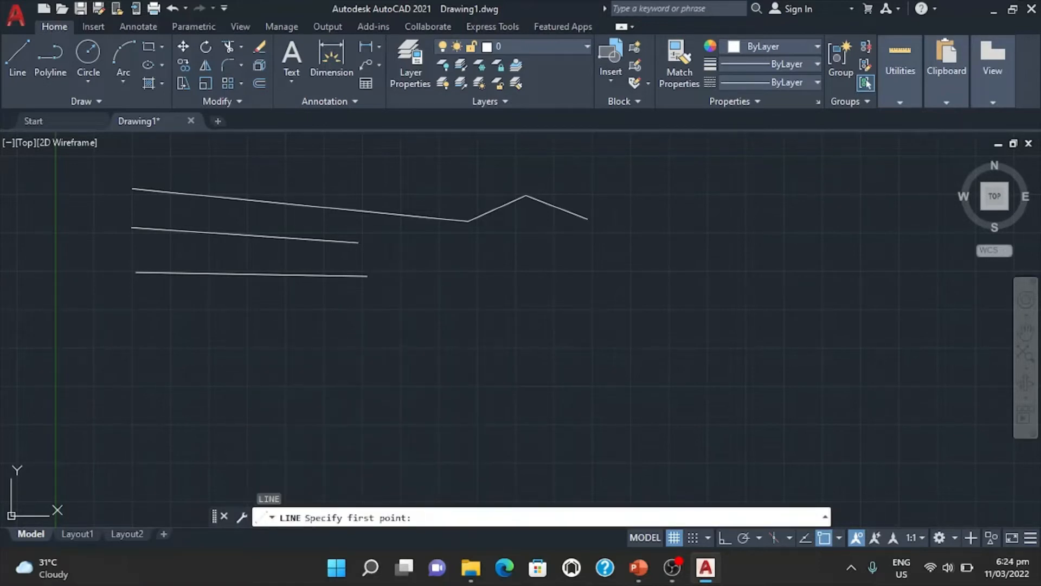
pyautogui.click(131, 311)
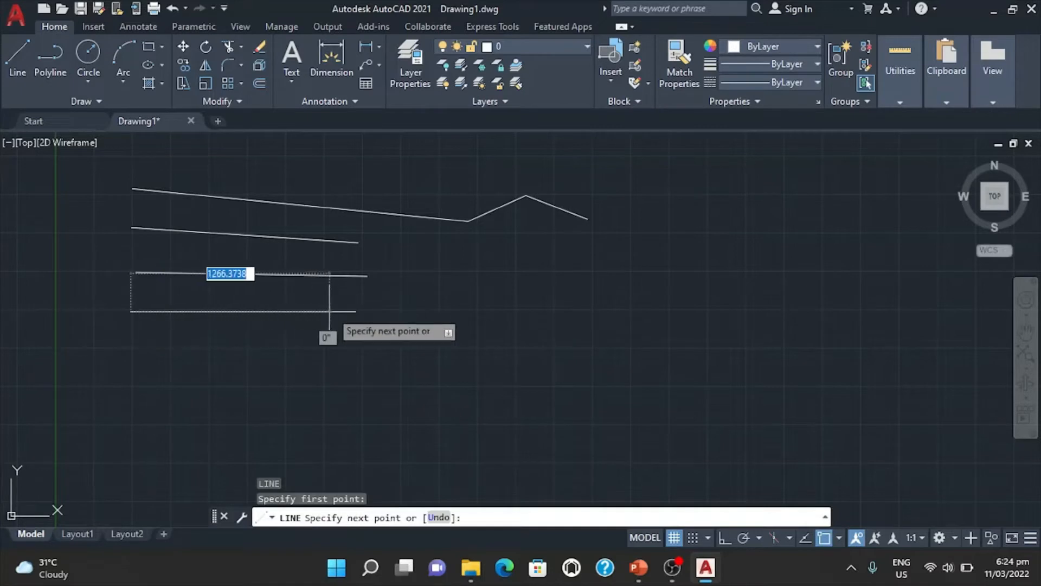
pyautogui.click(366, 311)
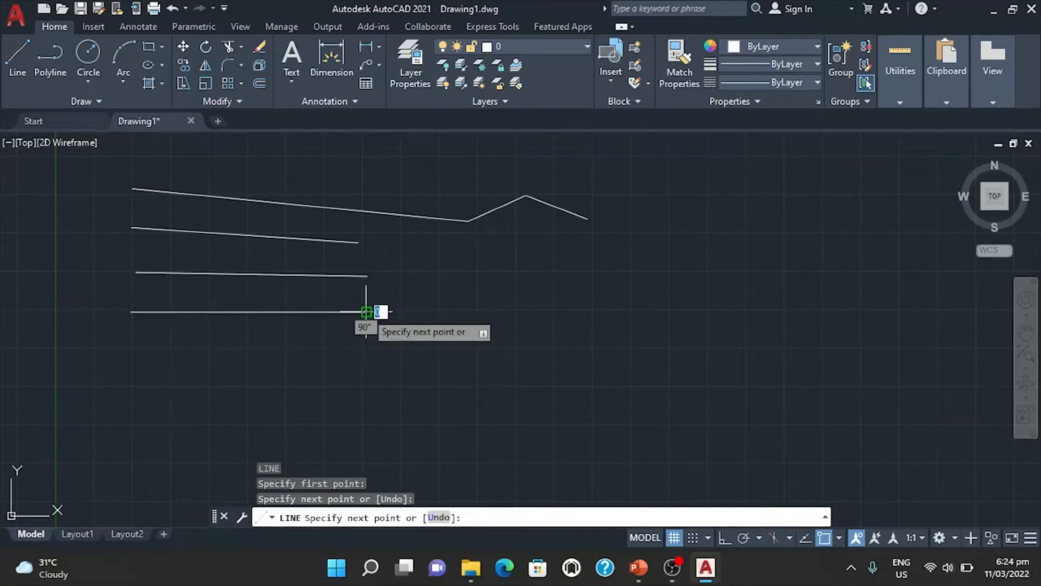
pyautogui.press('Return')
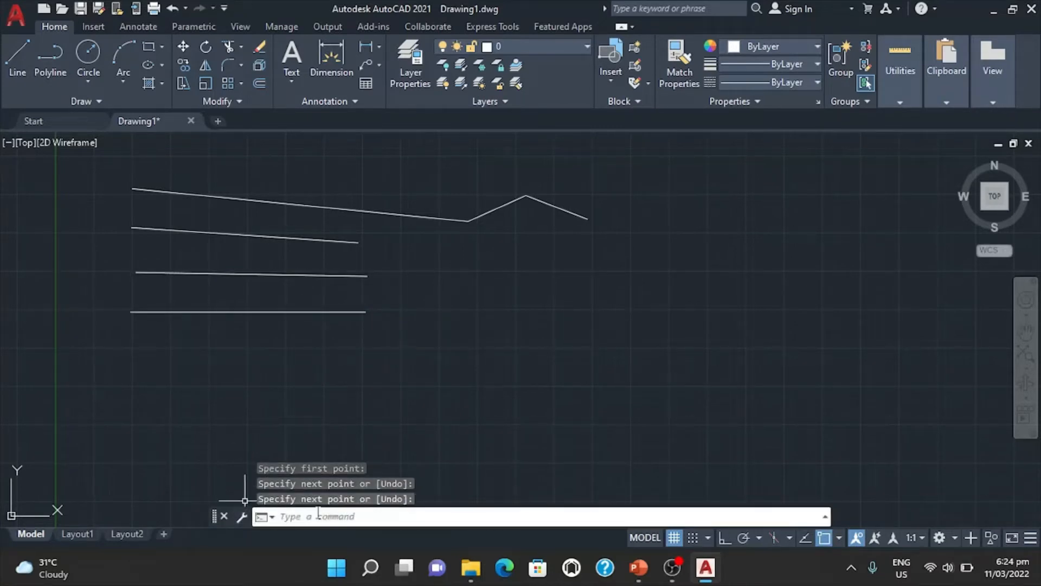
# Draw a slightly downward-sloping line below the four existing rows, starting it with the full command name LINE.
pyautogui.write('line')
pyautogui.press('Return')
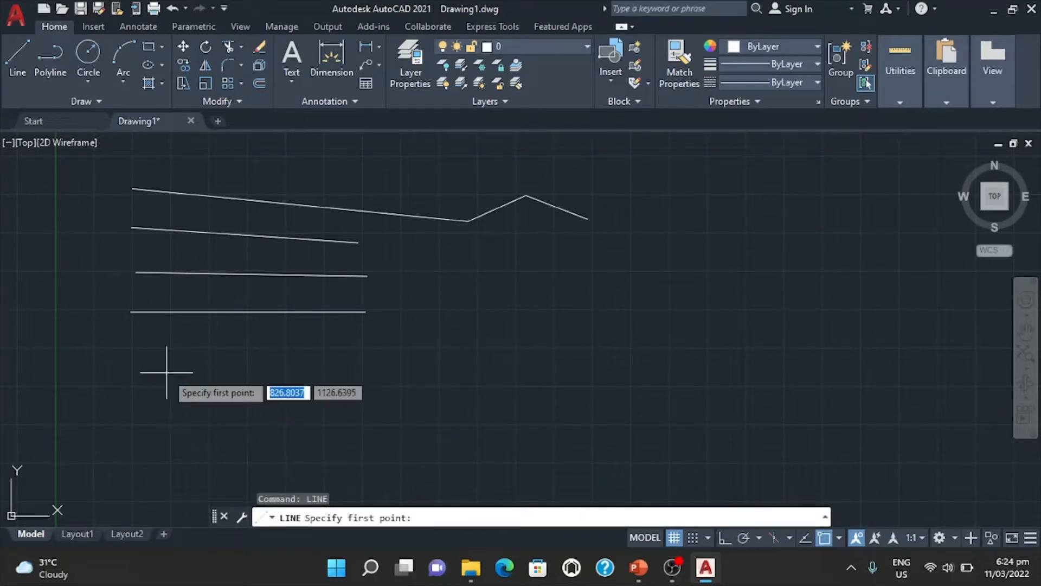
pyautogui.click(131, 348)
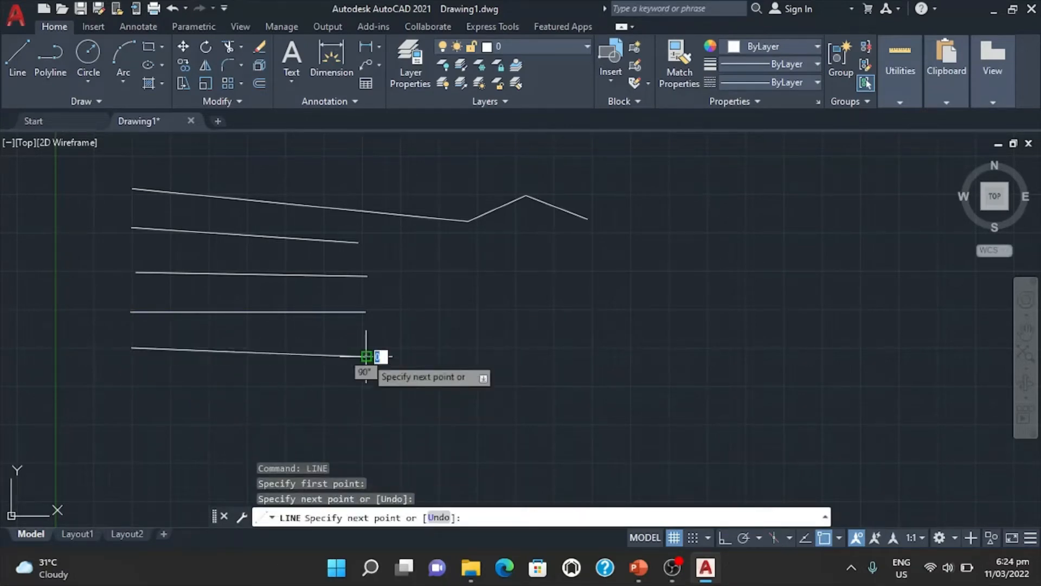
pyautogui.press('Escape')
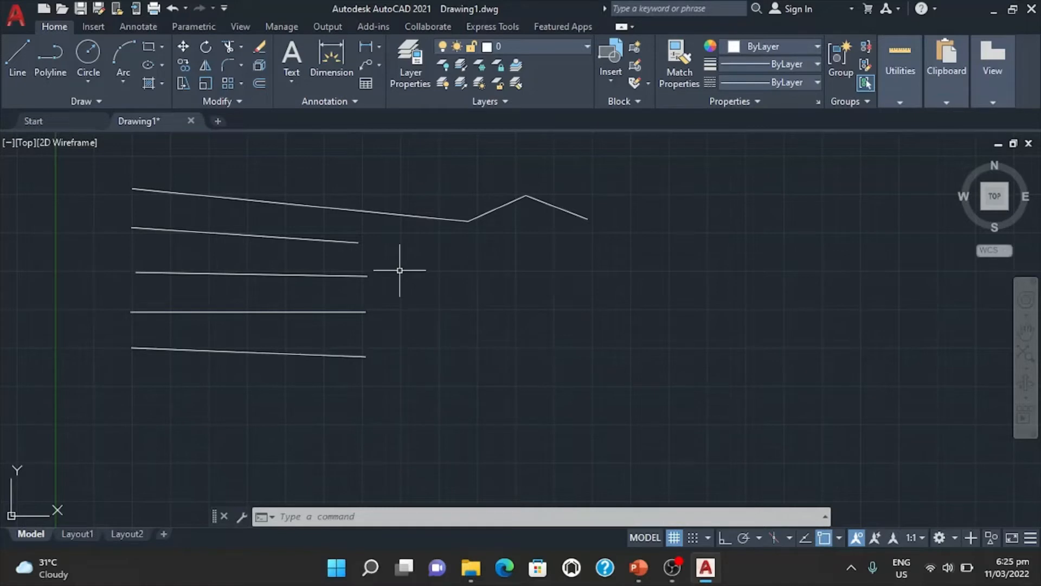
# With object snap on, draw a line about 800 units long, sloping 10° downward, from the right endpoint of the second row's line.
pyautogui.press('F3')
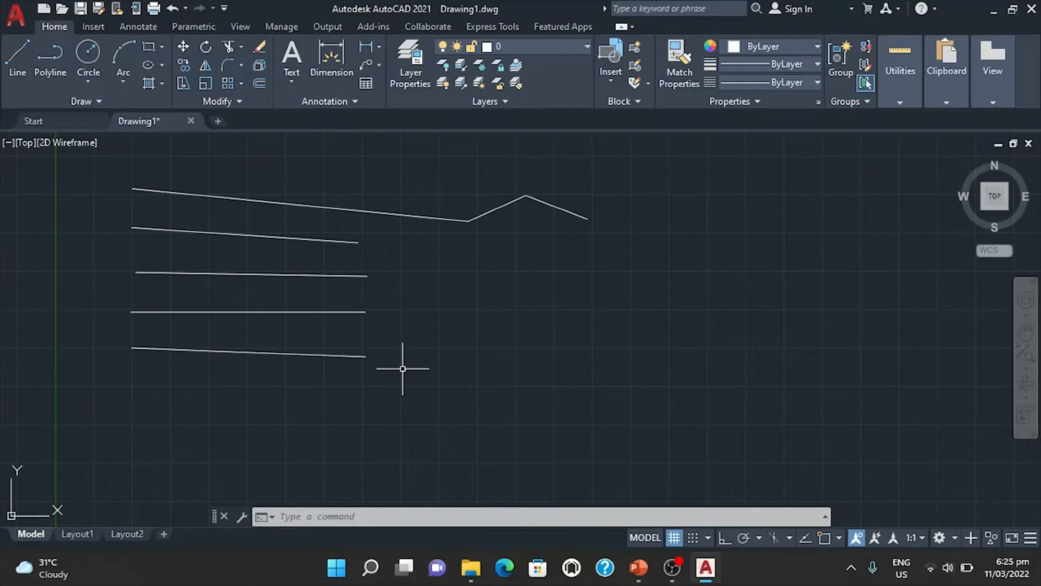
pyautogui.press('F3')
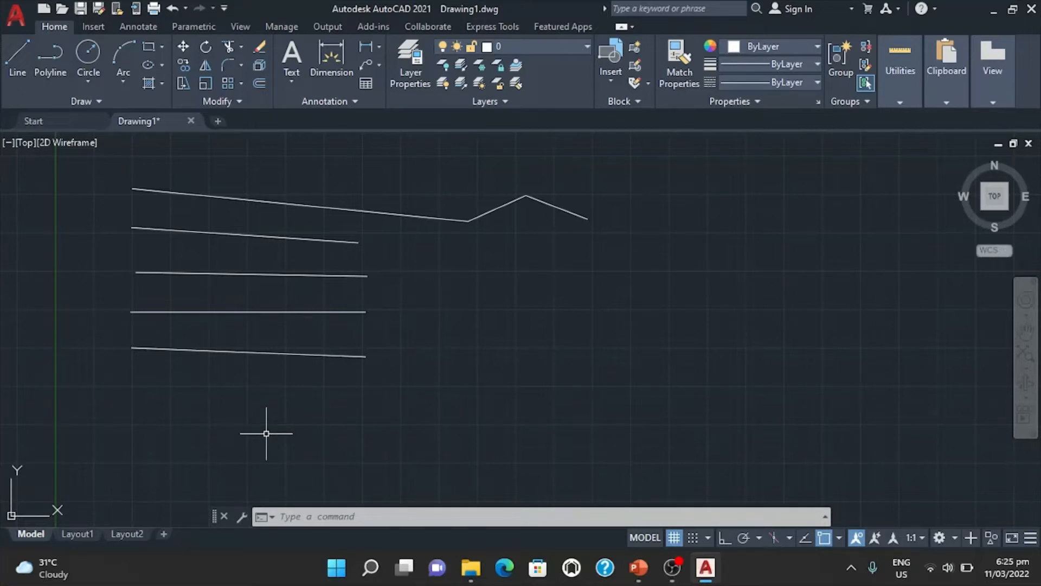
pyautogui.write('L')
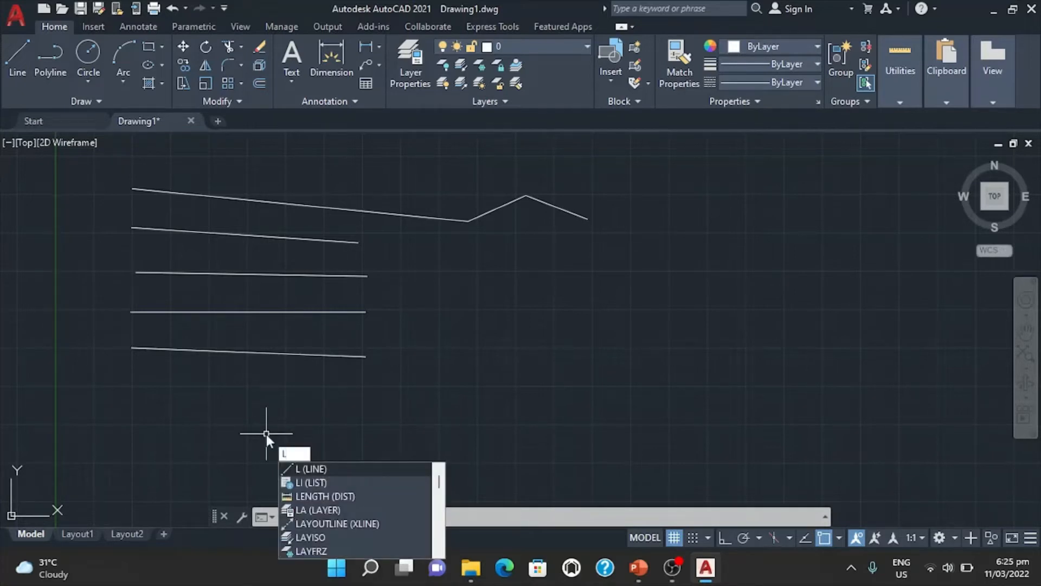
pyautogui.press('Return')
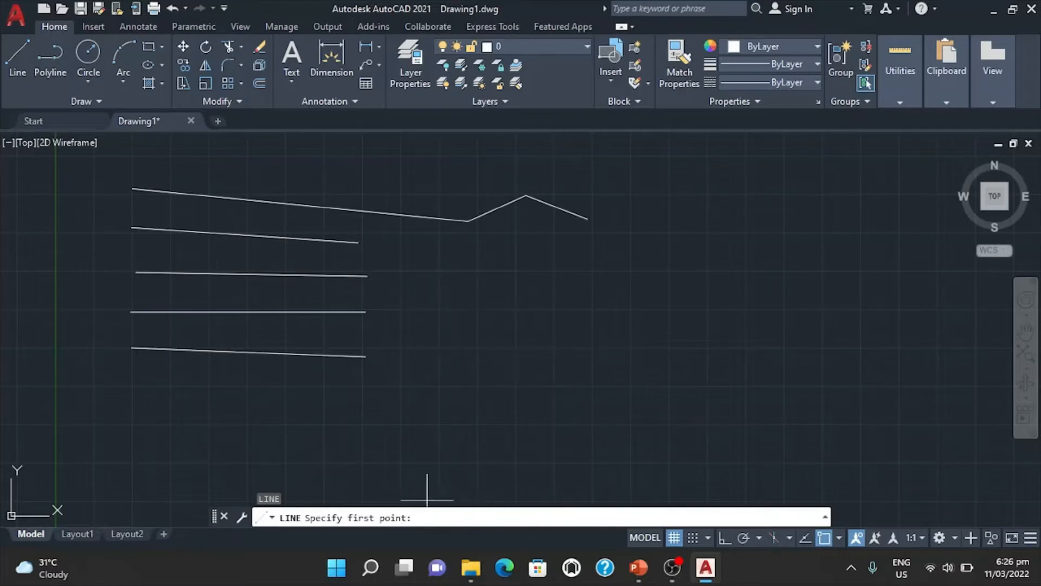
pyautogui.click(359, 242)
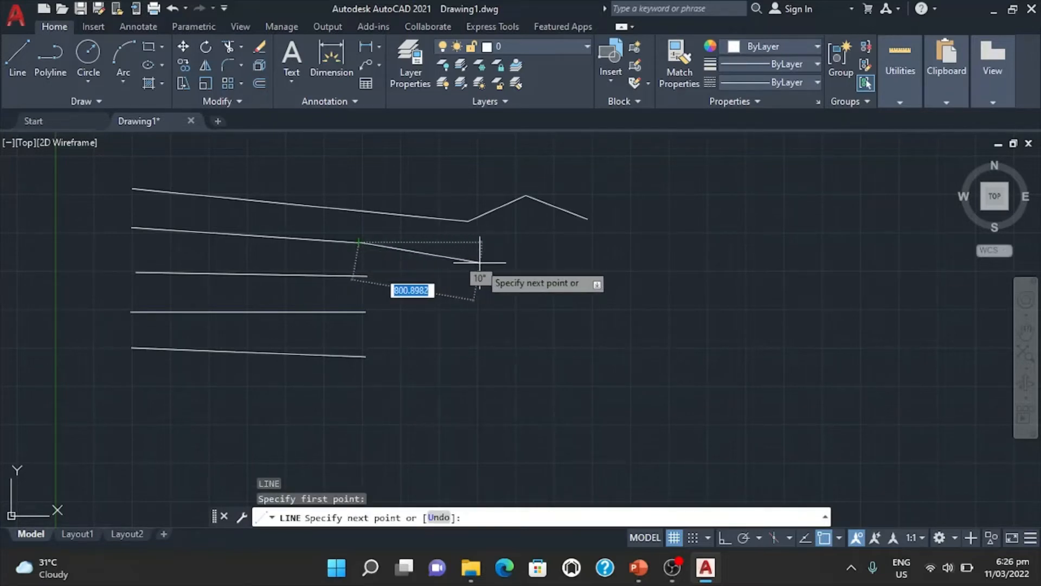
pyautogui.click(479, 262)
pyautogui.press('Escape')
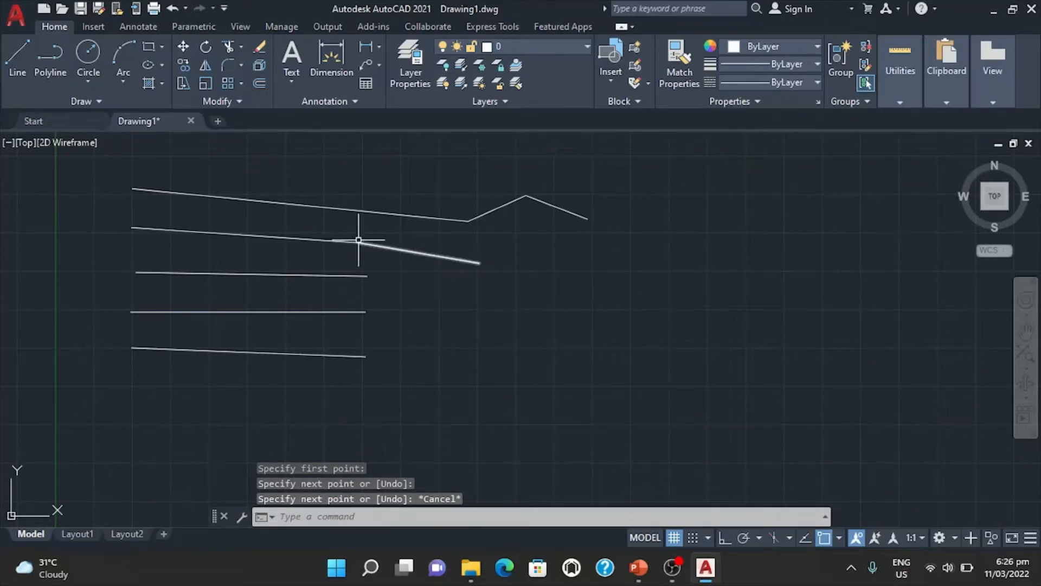
# Examine up close the joint between the second row's line and its new segment, selecting the segment to check its end.
pyautogui.scroll(6, 358, 239)
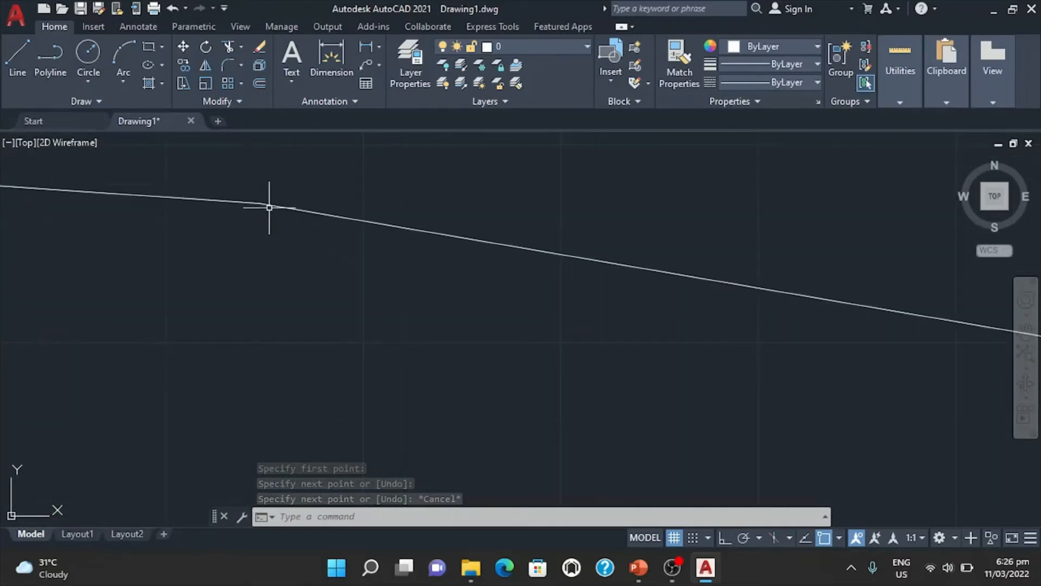
pyautogui.click(265, 205)
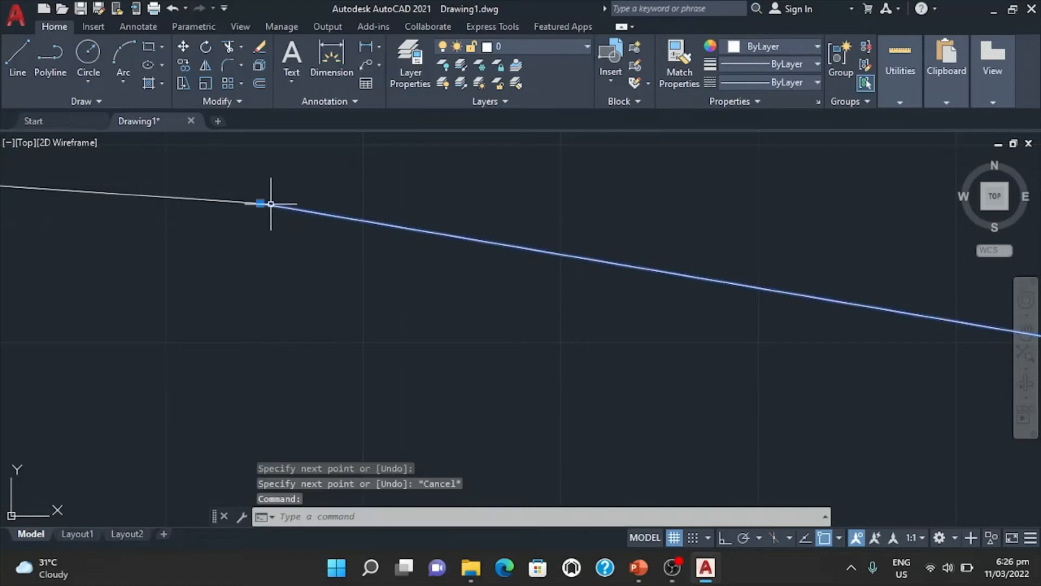
pyautogui.scroll(-4, 302, 246)
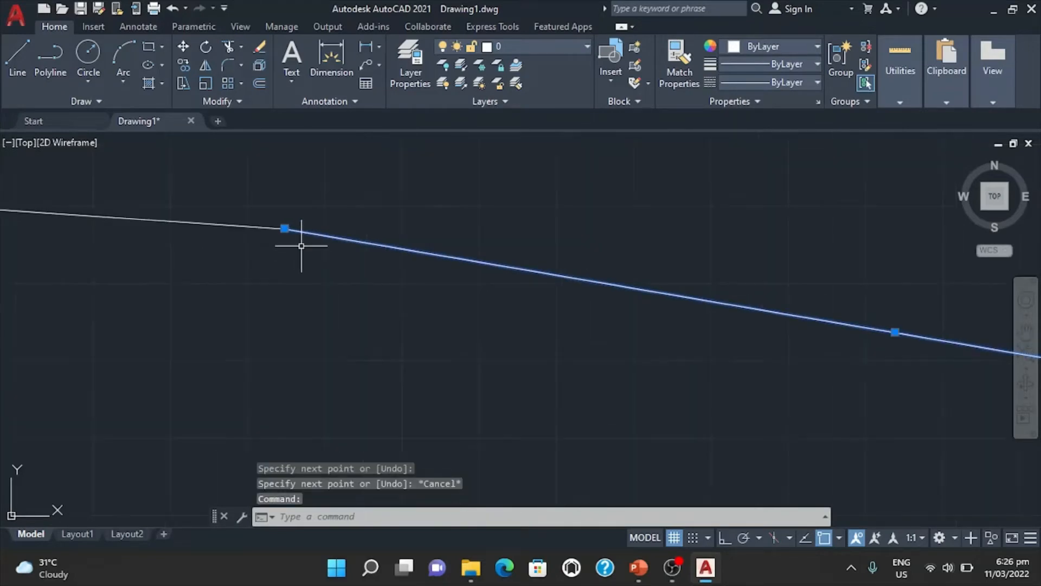
pyautogui.scroll(-5, 302, 246)
pyautogui.press('Escape')
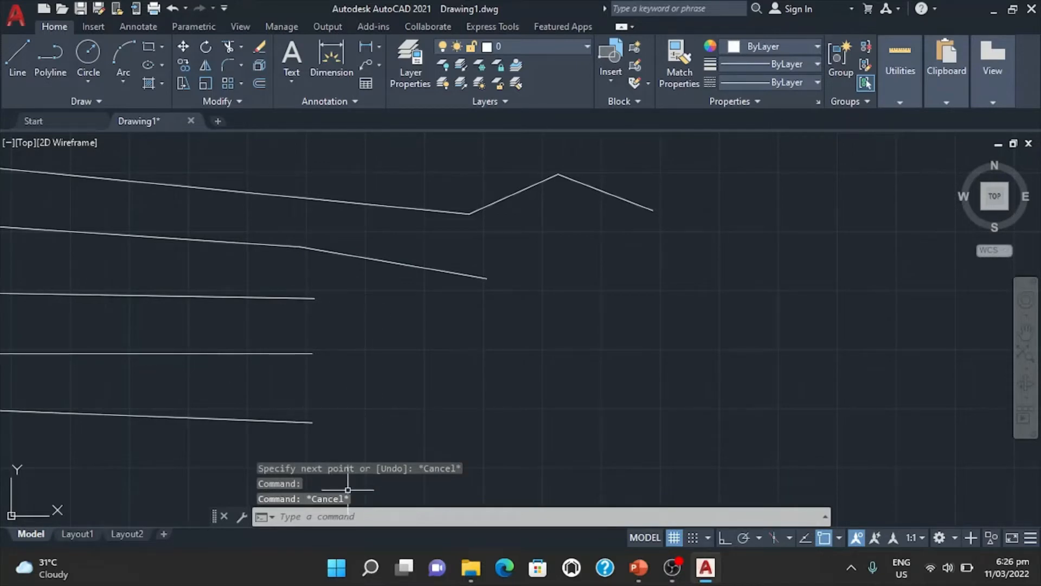
# Review the enabled object snap modes in the drafting settings, using the OSNAP command.
pyautogui.click(343, 516)
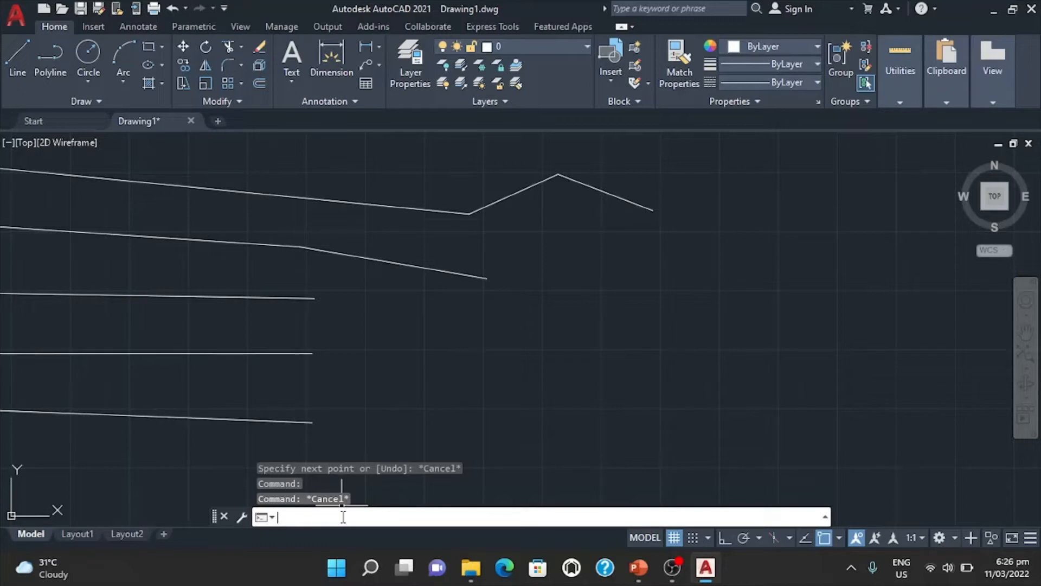
pyautogui.write('OSNAP')
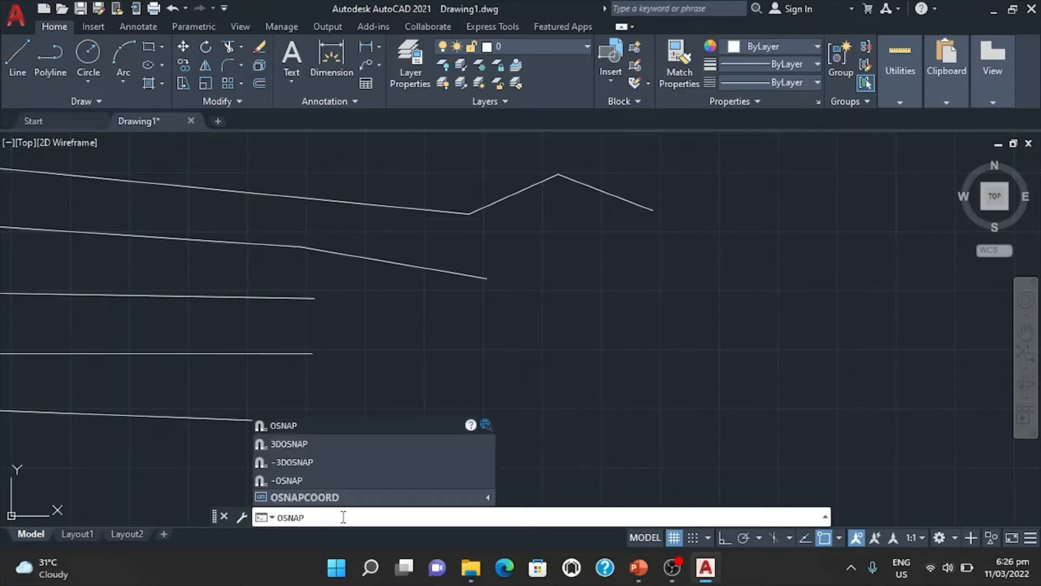
pyautogui.press('Return')
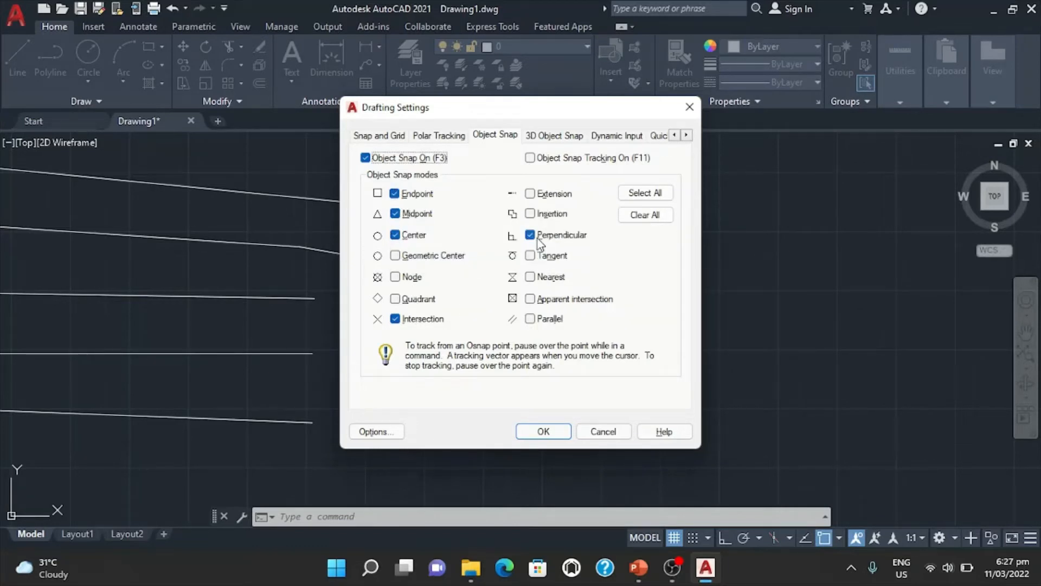
pyautogui.click(544, 433)
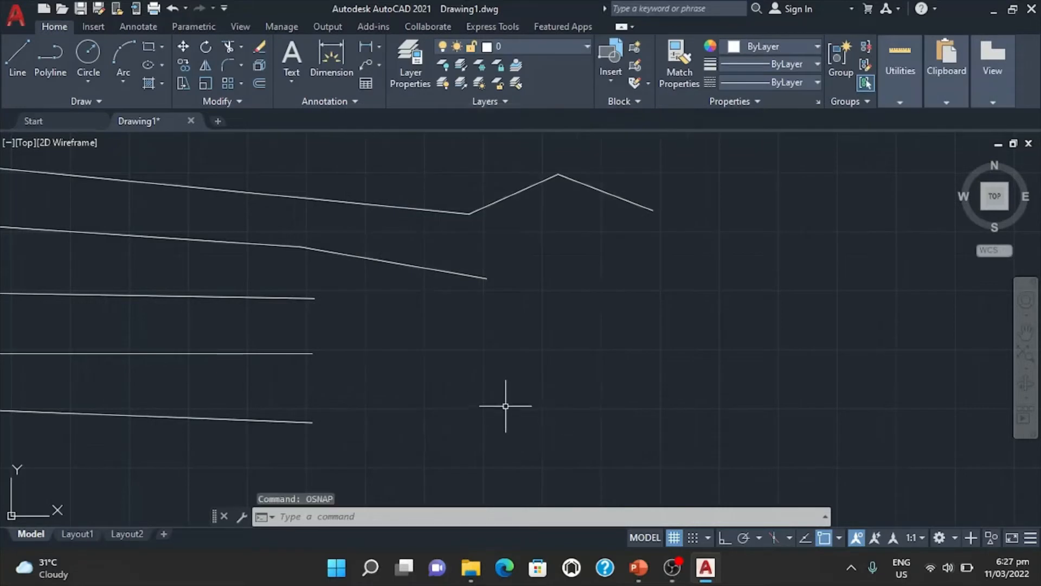
# Turn object snap off in the drafting settings, using the OSNAP command.
pyautogui.write('osn')
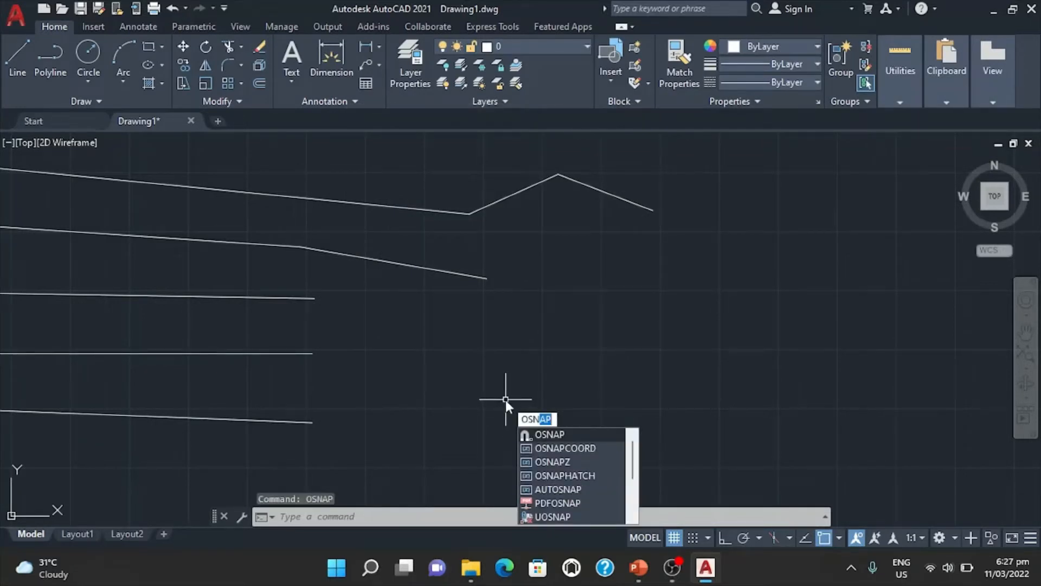
pyautogui.press('Return')
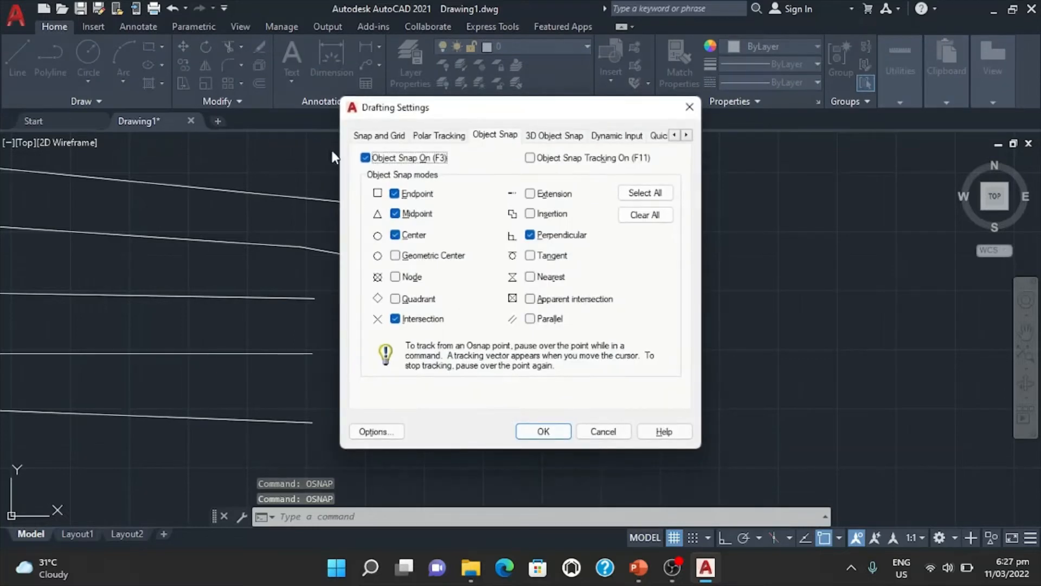
pyautogui.click(365, 158)
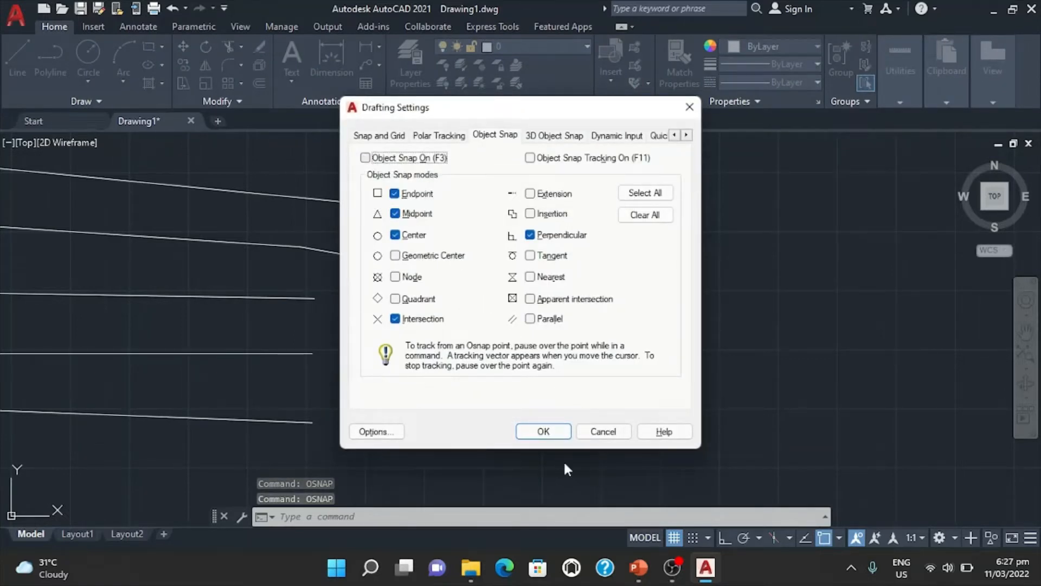
pyautogui.click(544, 437)
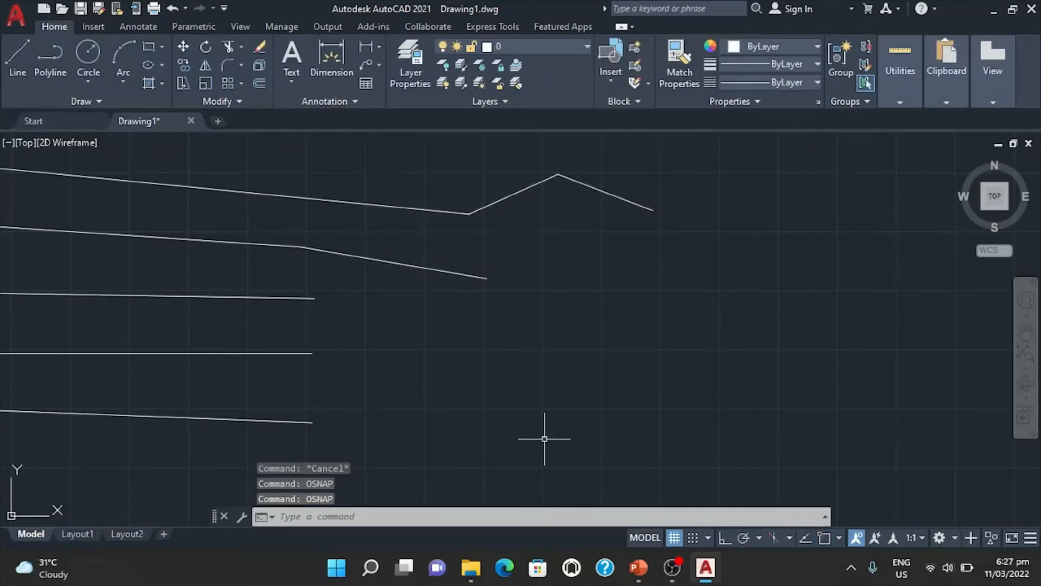
pyautogui.write('l')
pyautogui.press('Return')
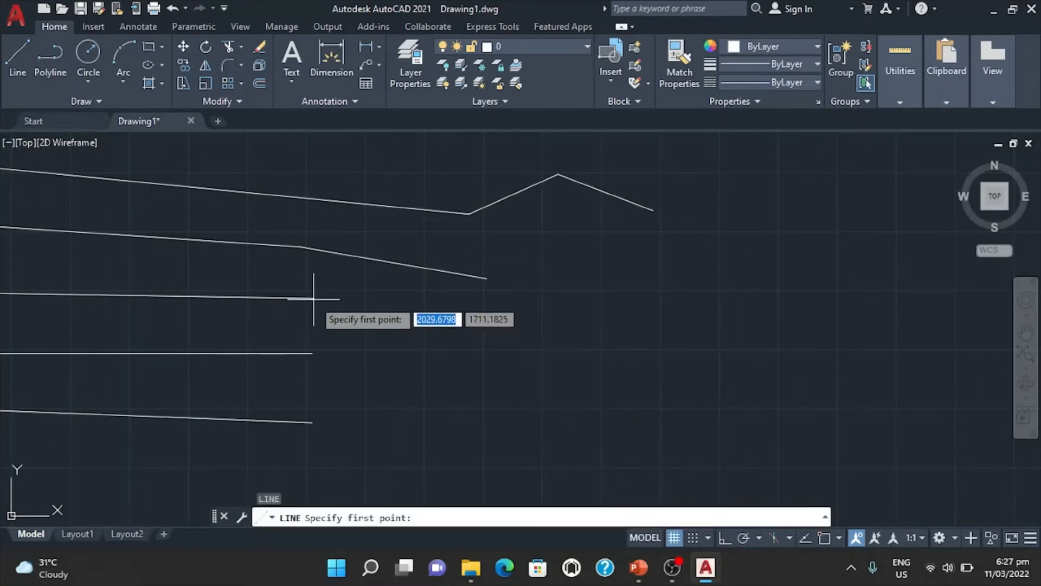
pyautogui.moveTo(312, 299); pyautogui.dragTo(494, 299, button='middle')
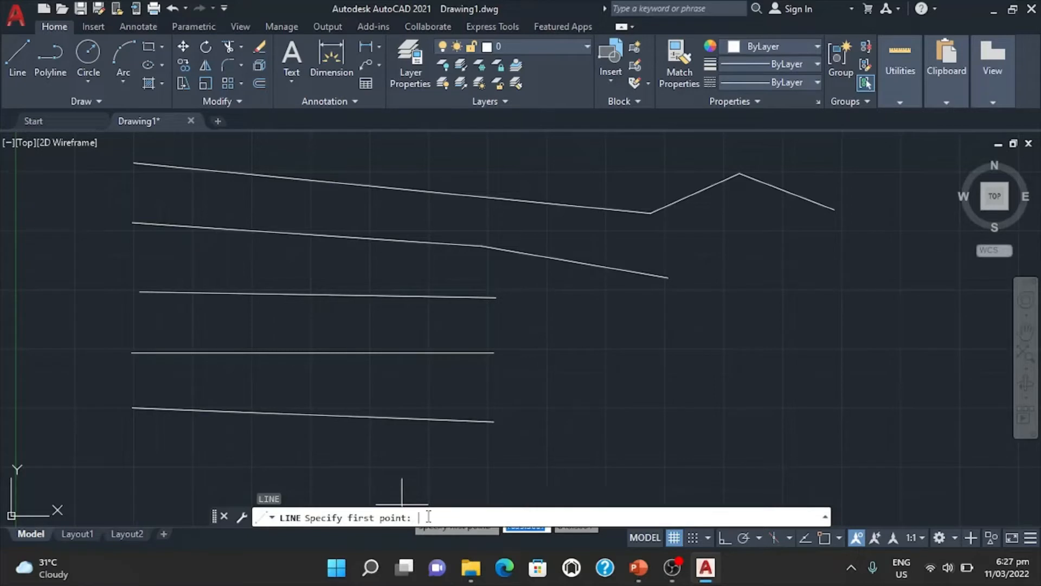
pyautogui.write('osnap')
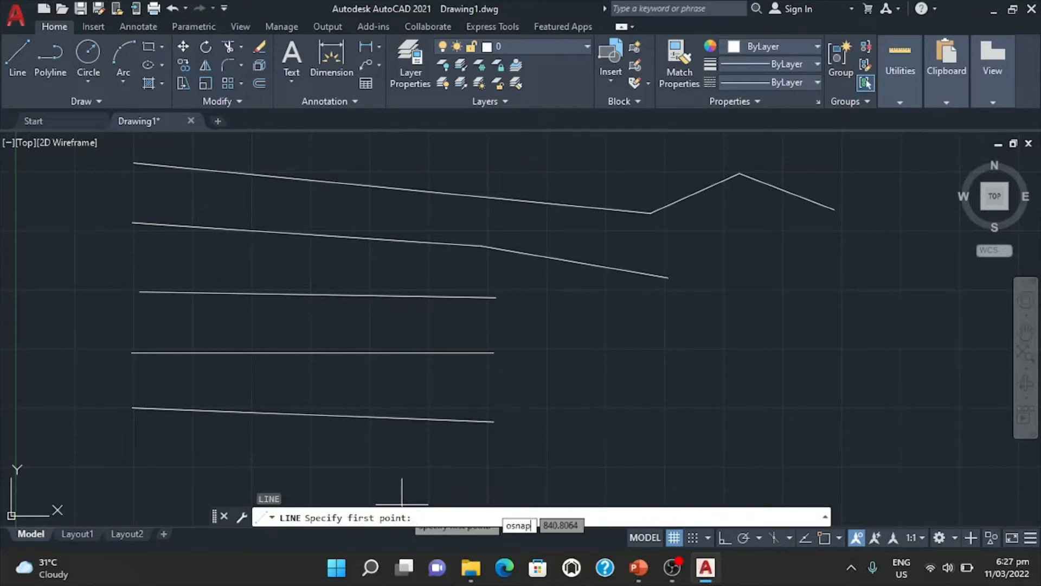
pyautogui.press('Return')
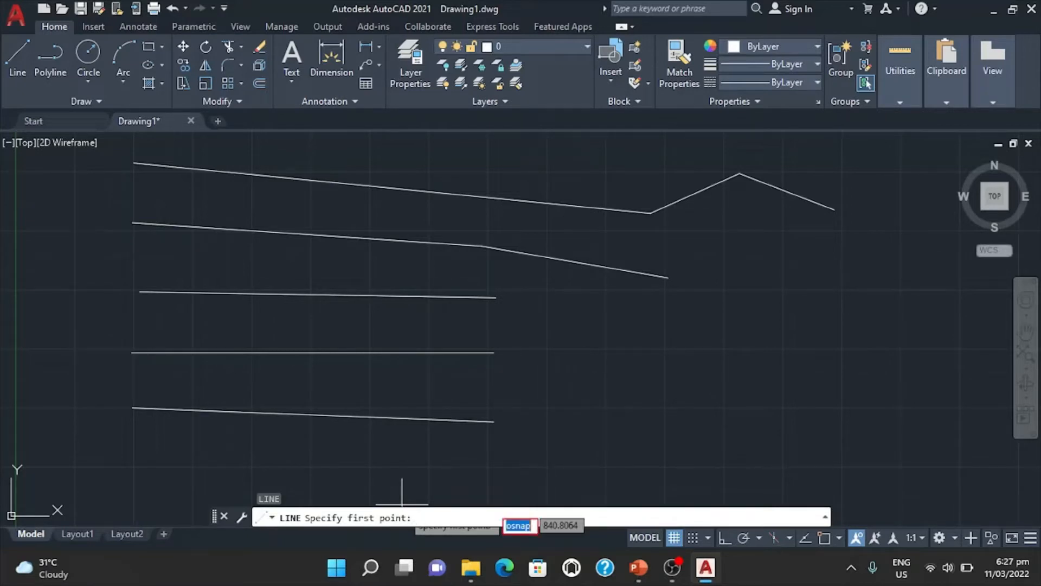
pyautogui.press('Escape')
pyautogui.press('Escape')
pyautogui.press('Escape')
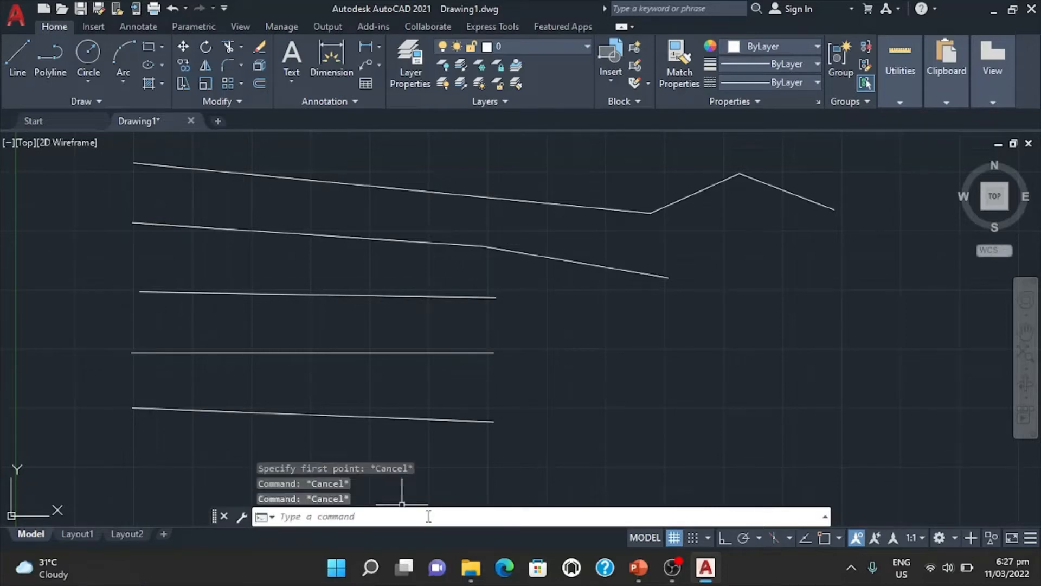
# Turn object snap on in the drafting settings, using the OSNAP command.
pyautogui.write('OSNAp')
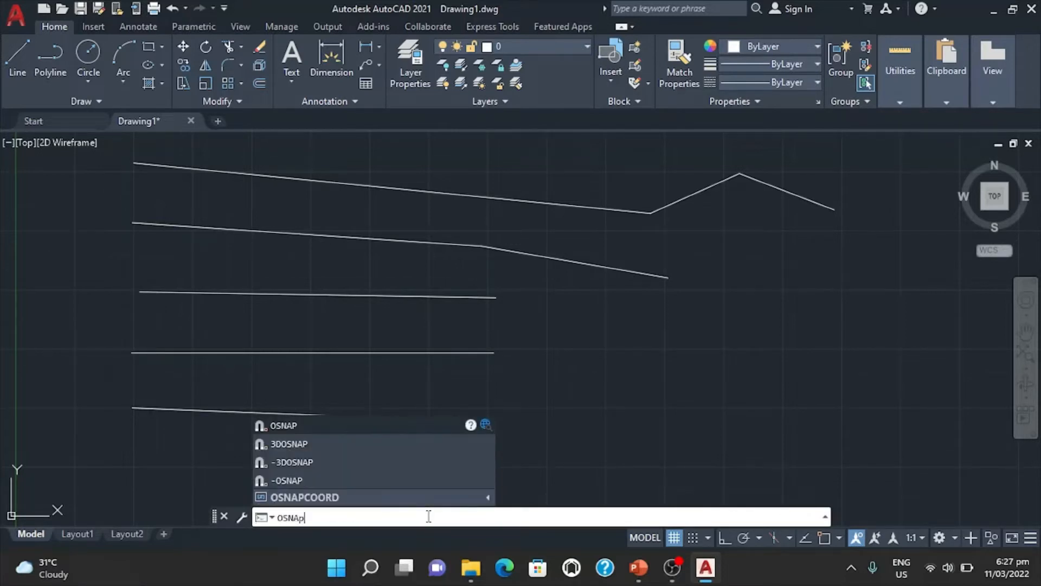
pyautogui.press('Return')
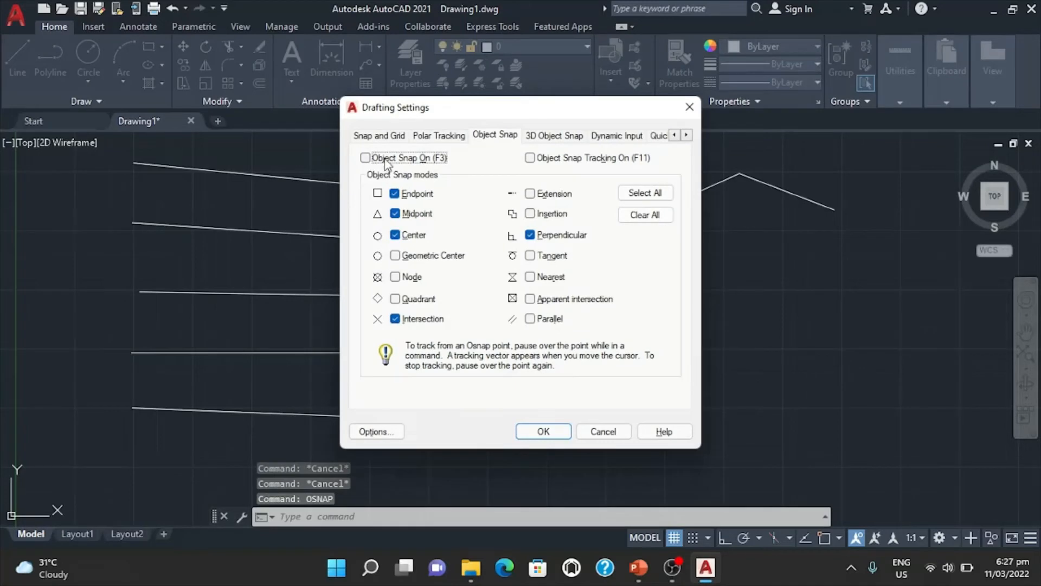
pyautogui.click(365, 158)
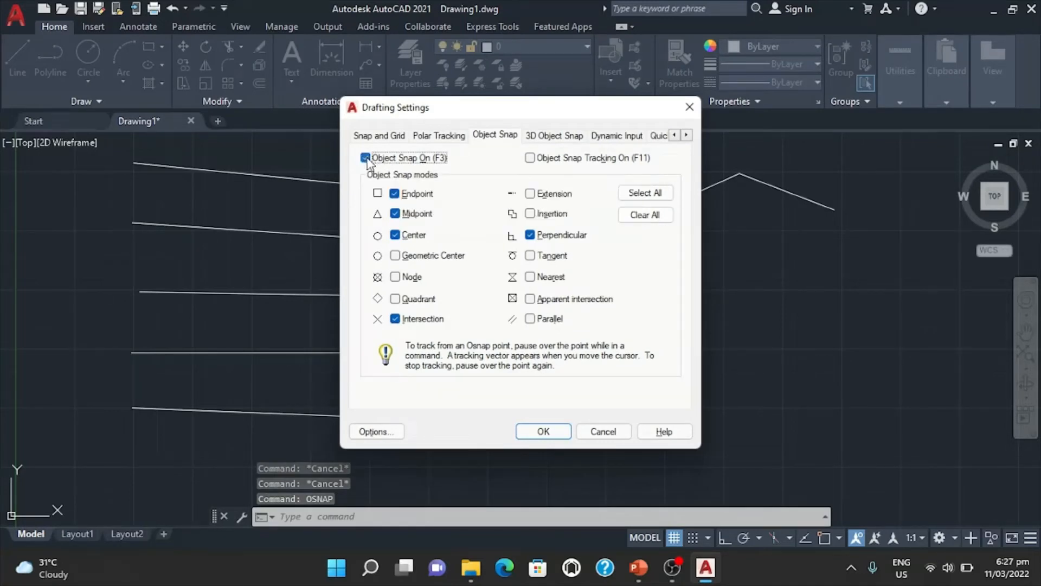
pyautogui.click(549, 430)
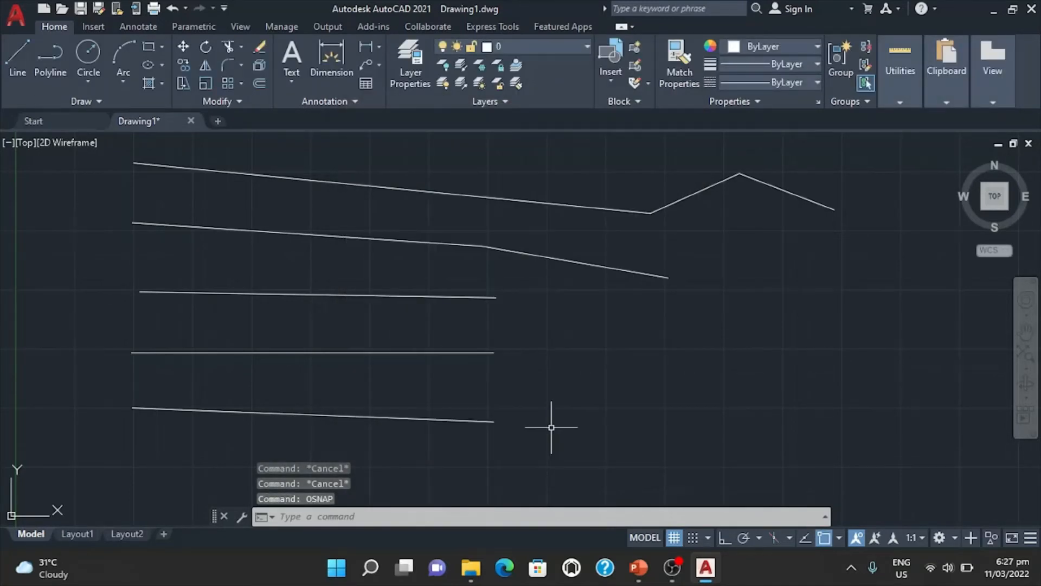
# Draw a line from the midpoint of the horizontal fourth-row line down to the right, ending above the fifth row.
pyautogui.write('l')
pyautogui.press('Return')
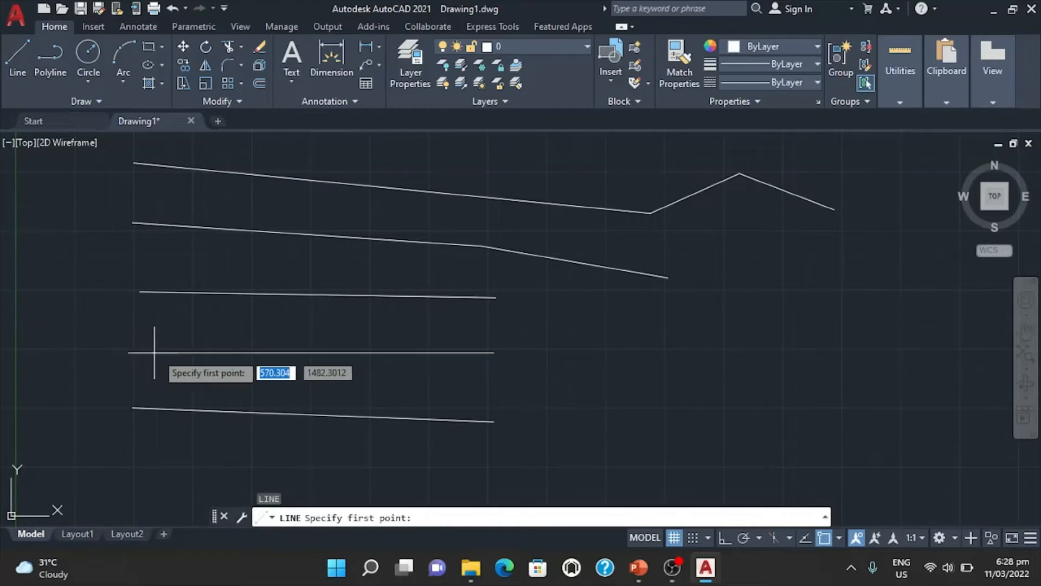
pyautogui.click(313, 352)
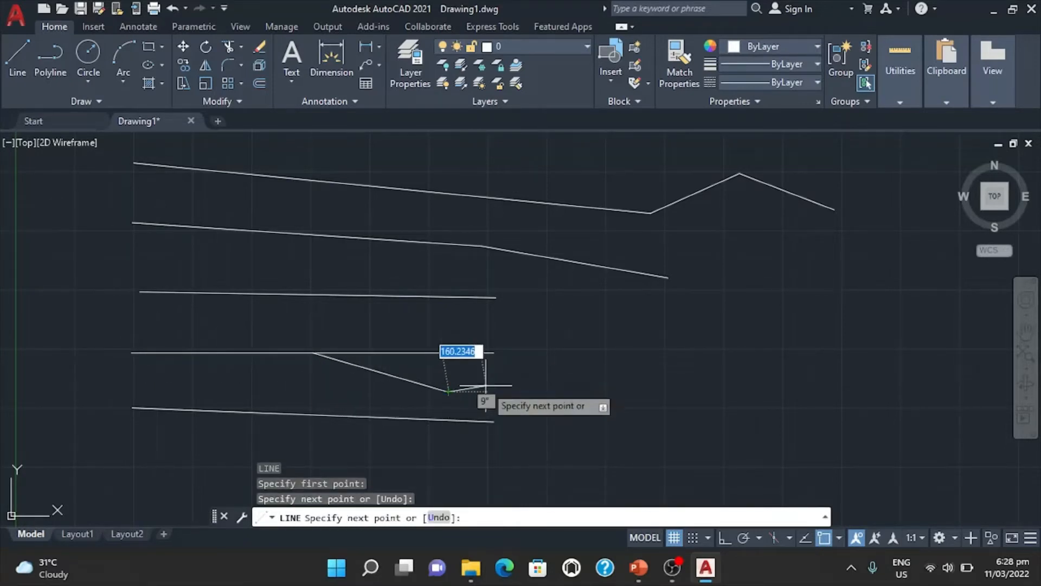
pyautogui.press('Escape')
# Draw a slightly rising line to the right from the lower endpoint of the segment that branches off the fourth row.
pyautogui.write('l')
pyautogui.press('Return')
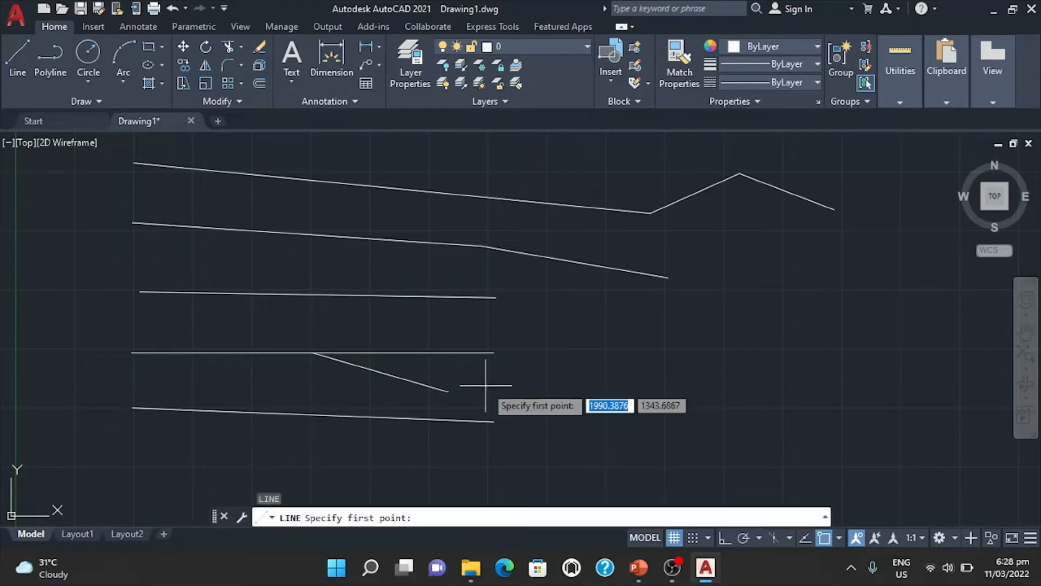
pyautogui.click(448, 391)
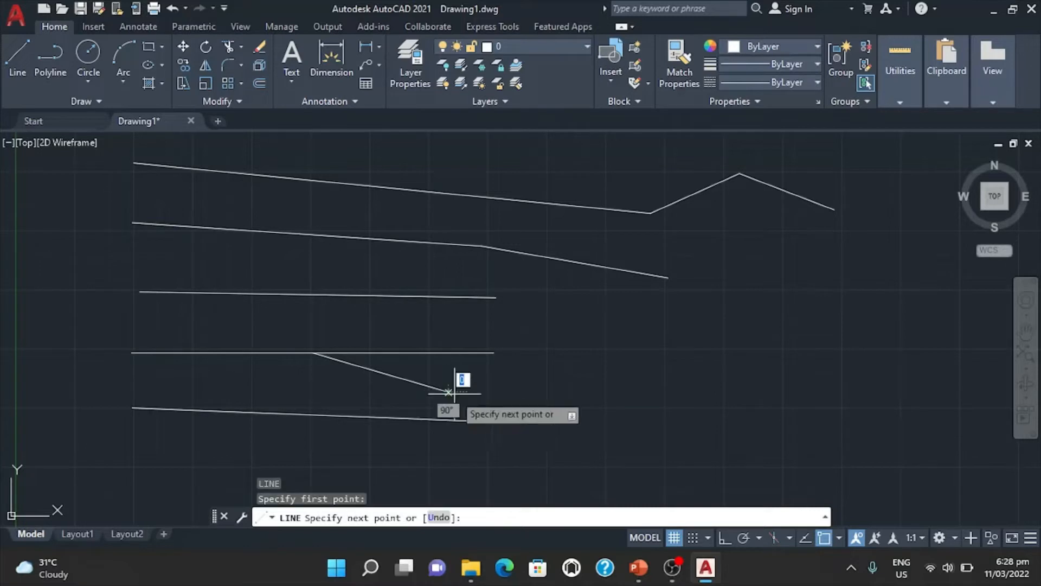
pyautogui.click(628, 375)
pyautogui.press('Return')
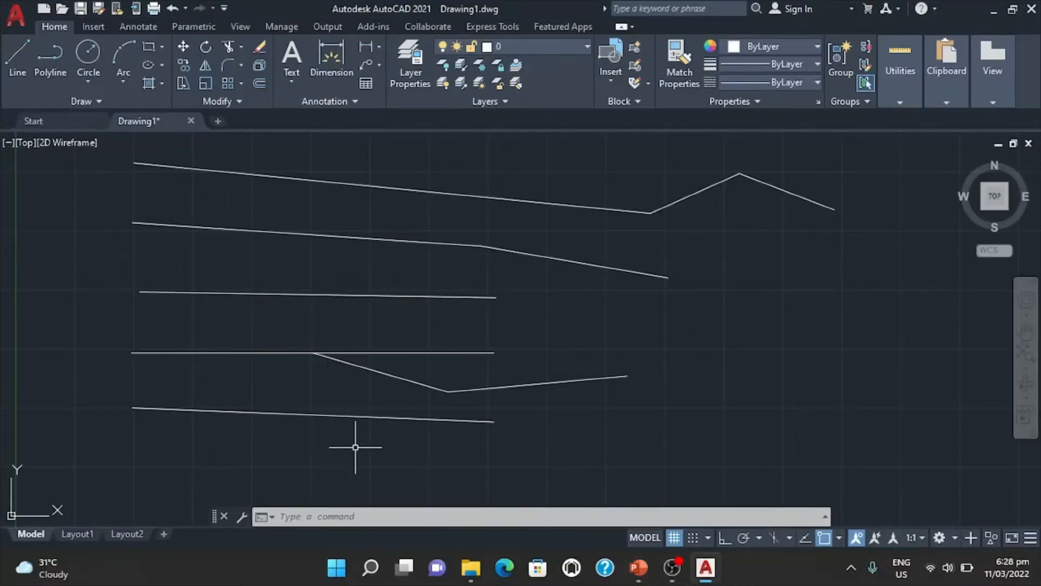
# Erase the two segments branching off the fourth row and the extension at the second row's right end.
pyautogui.write('E')
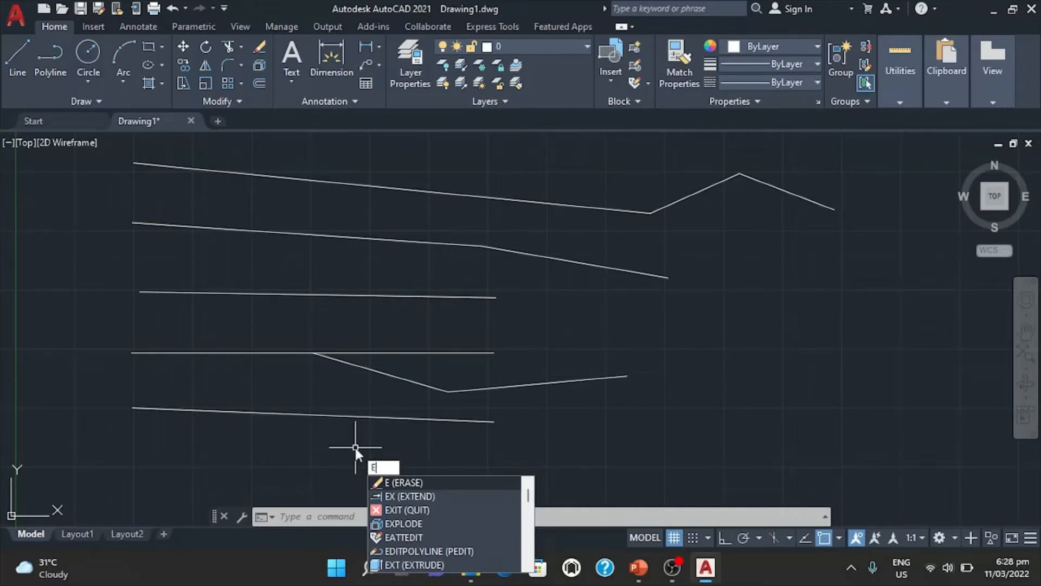
pyautogui.press('Return')
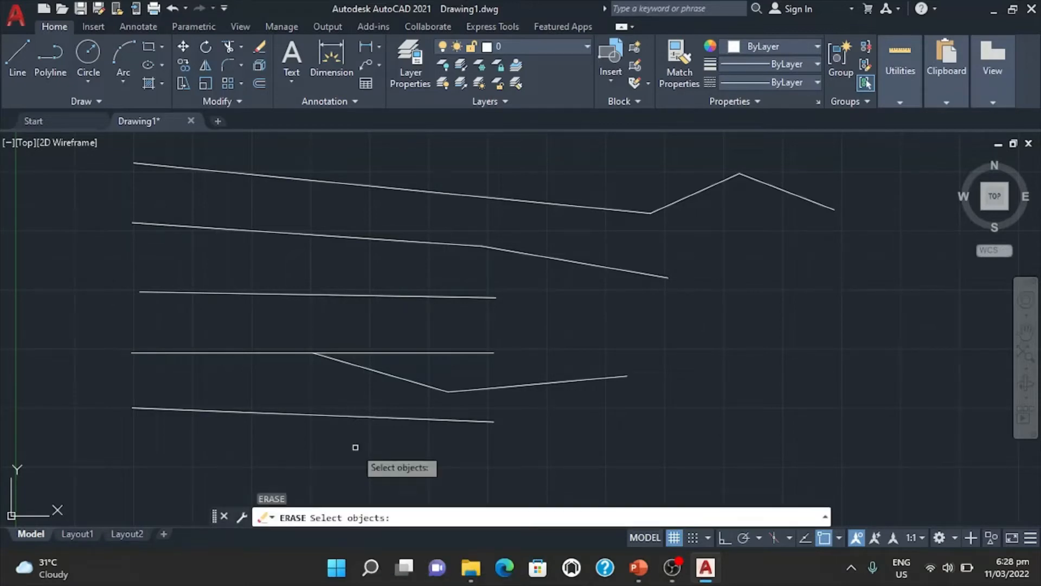
pyautogui.click(383, 374)
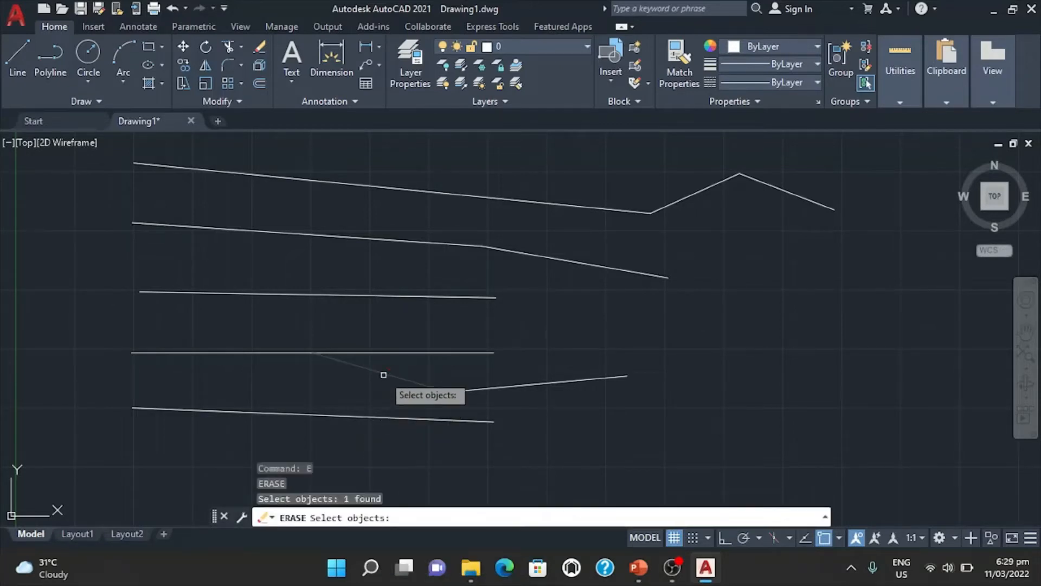
pyautogui.click(482, 389)
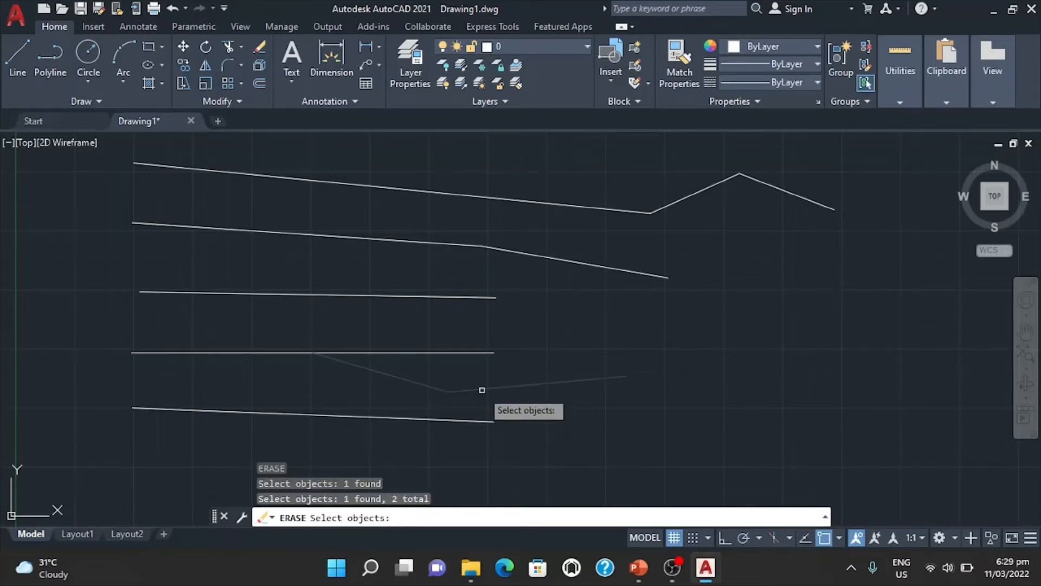
pyautogui.click(539, 255)
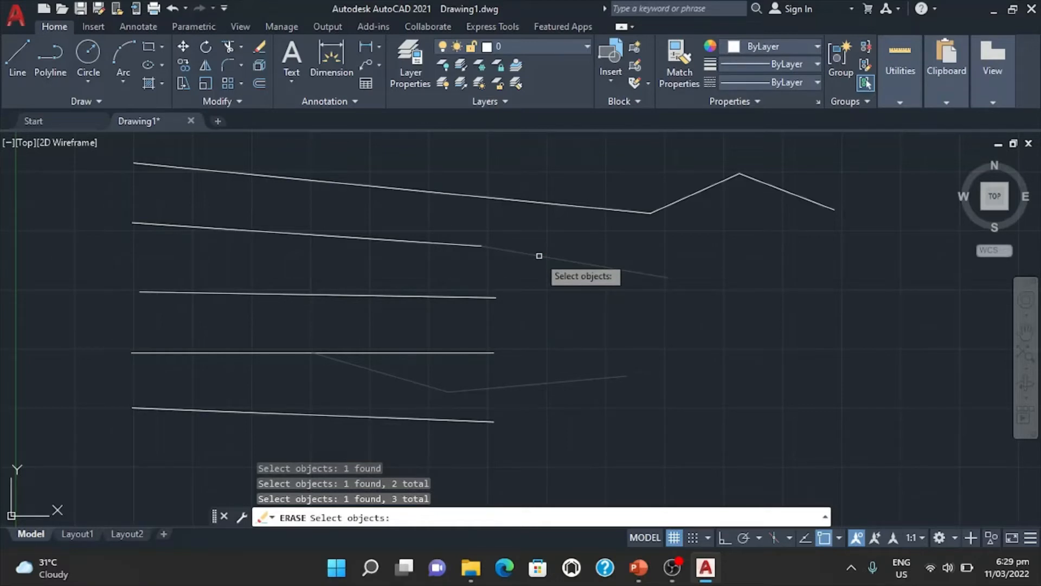
pyautogui.press('Return')
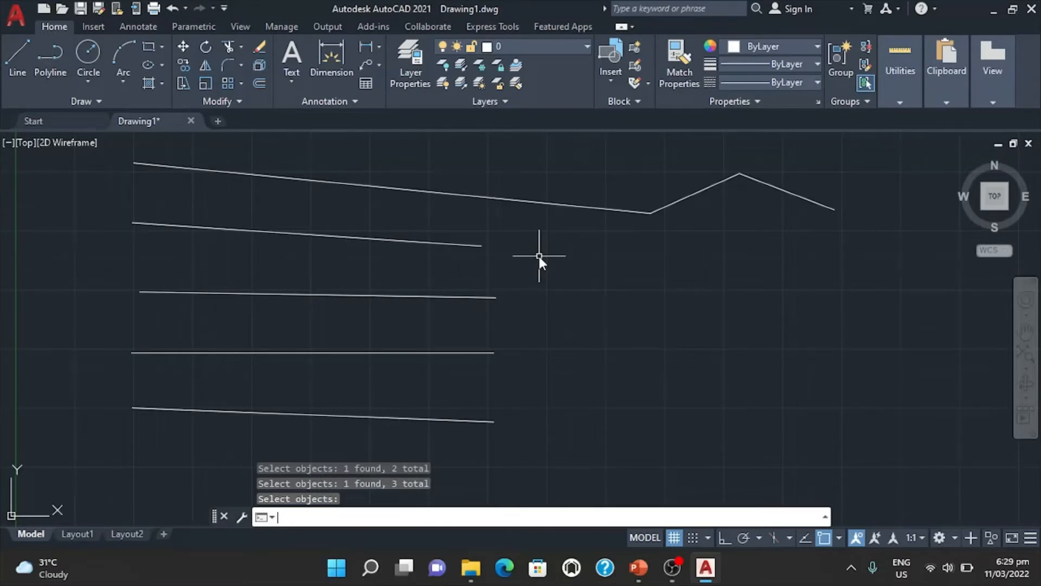
# Erase every object in the drawing, using the All selection option.
pyautogui.write('c')
pyautogui.press('Return')
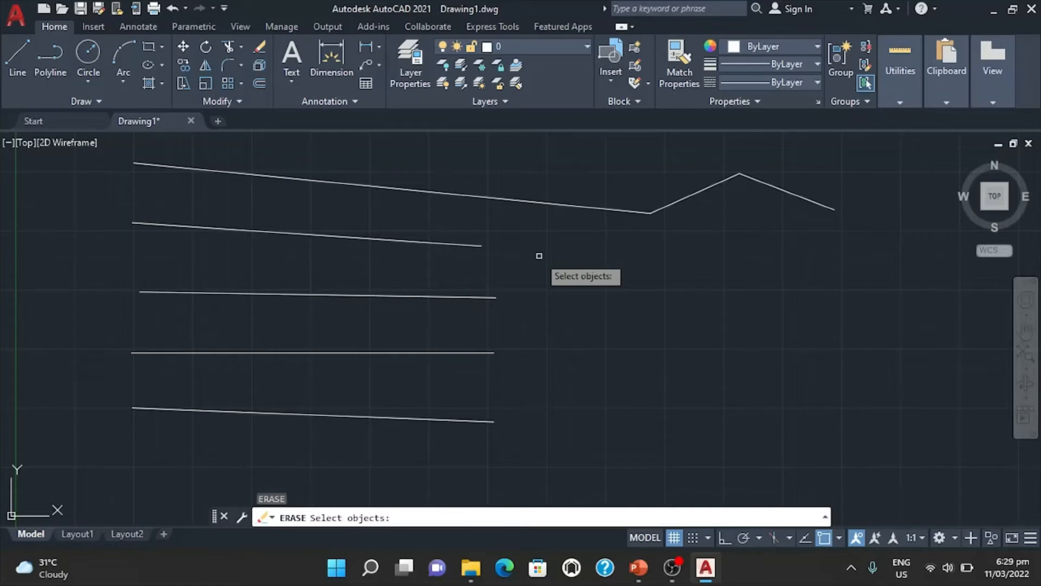
pyautogui.write('all')
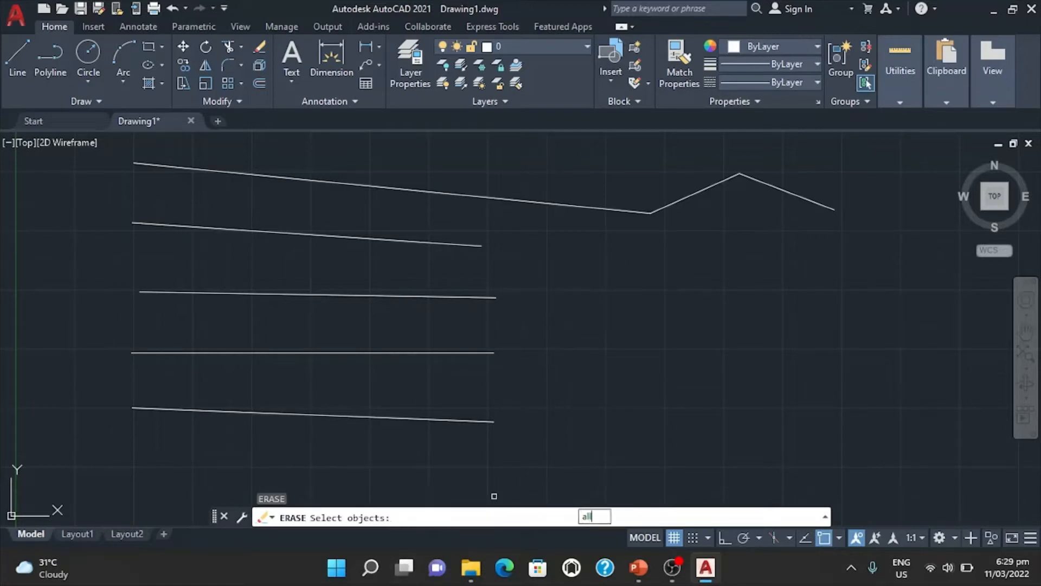
pyautogui.press('Return')
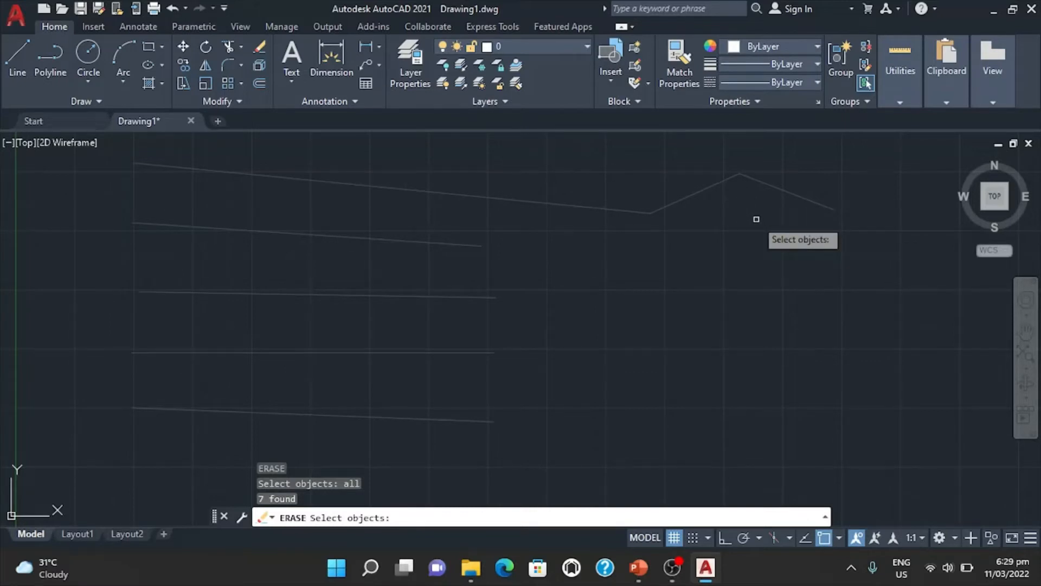
pyautogui.press('Return')
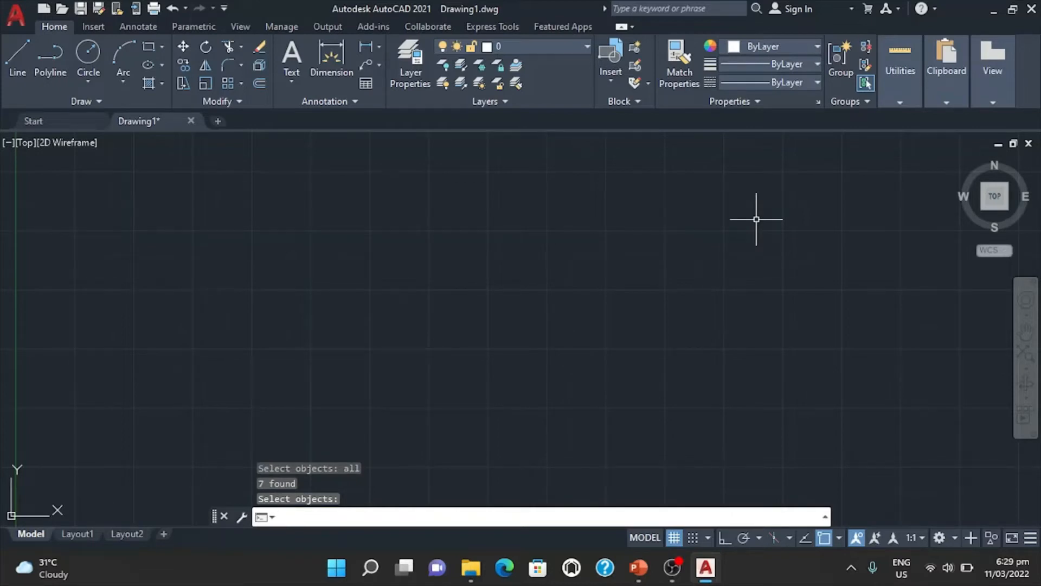
pyautogui.hotkey('alt', 'Tab')
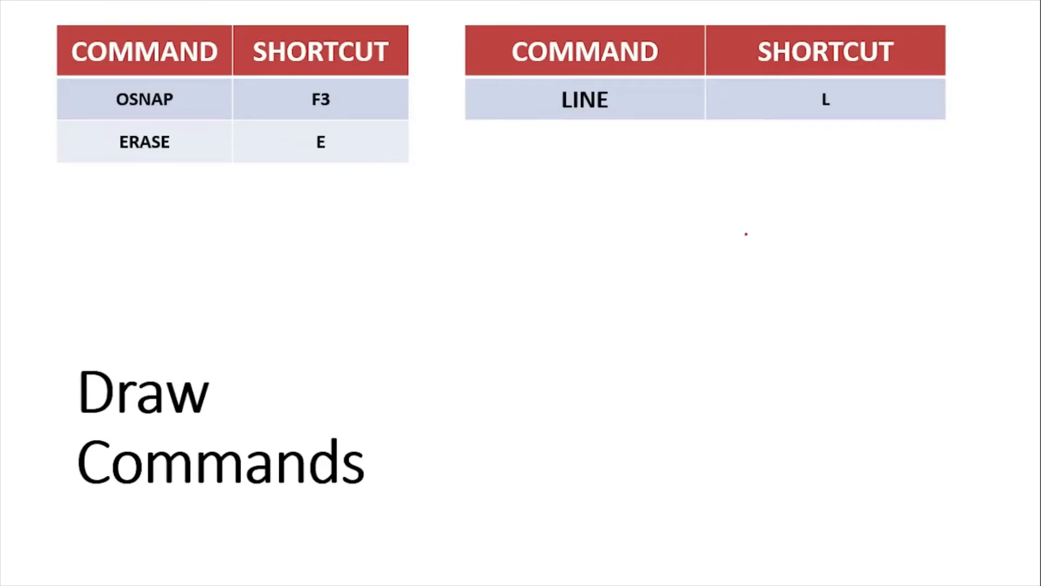
pyautogui.hotkey('alt', 'Tab')
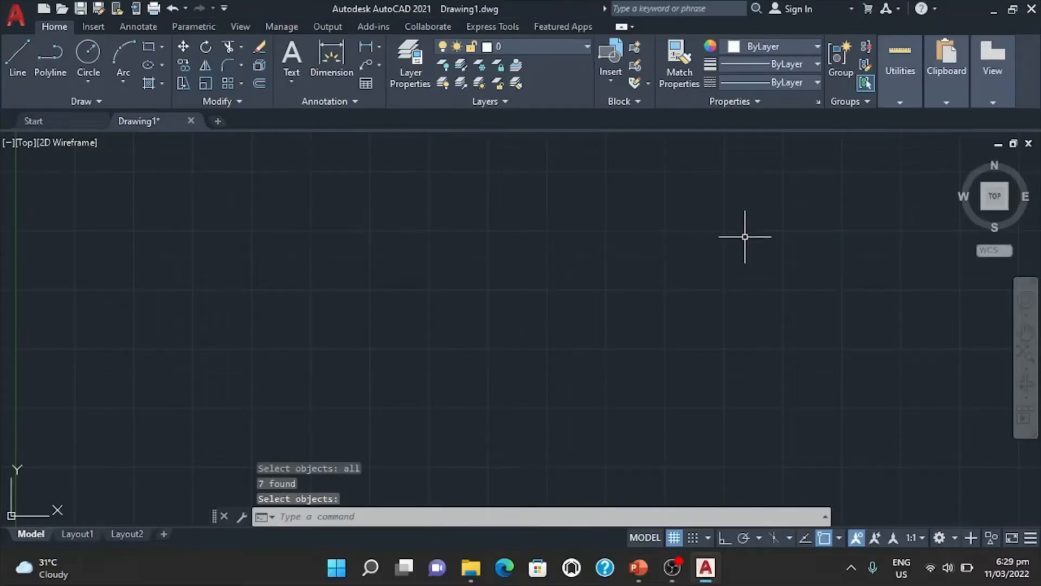
pyautogui.hotkey('alt', 'Tab')
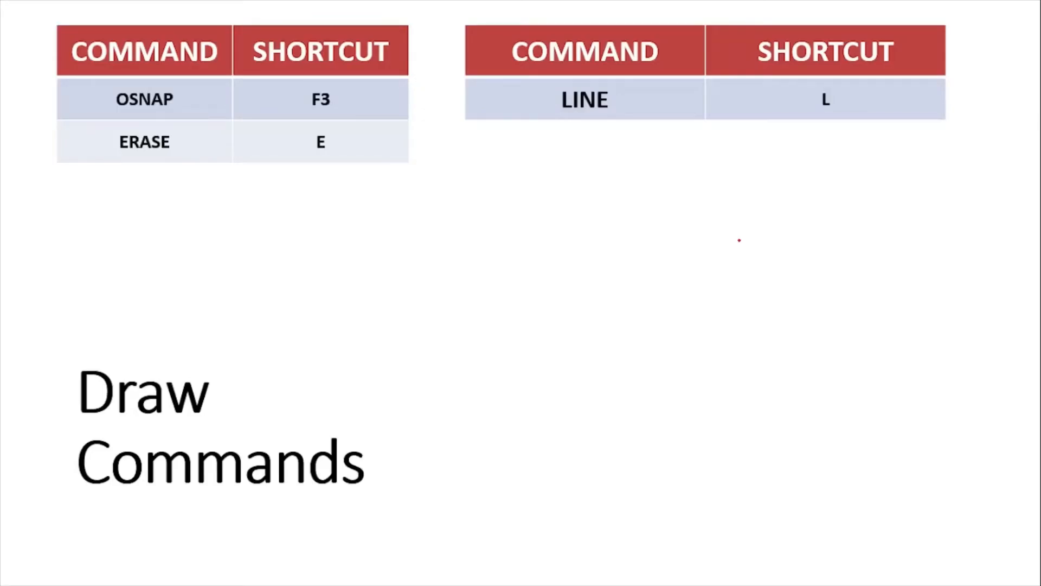
pyautogui.press('Right')
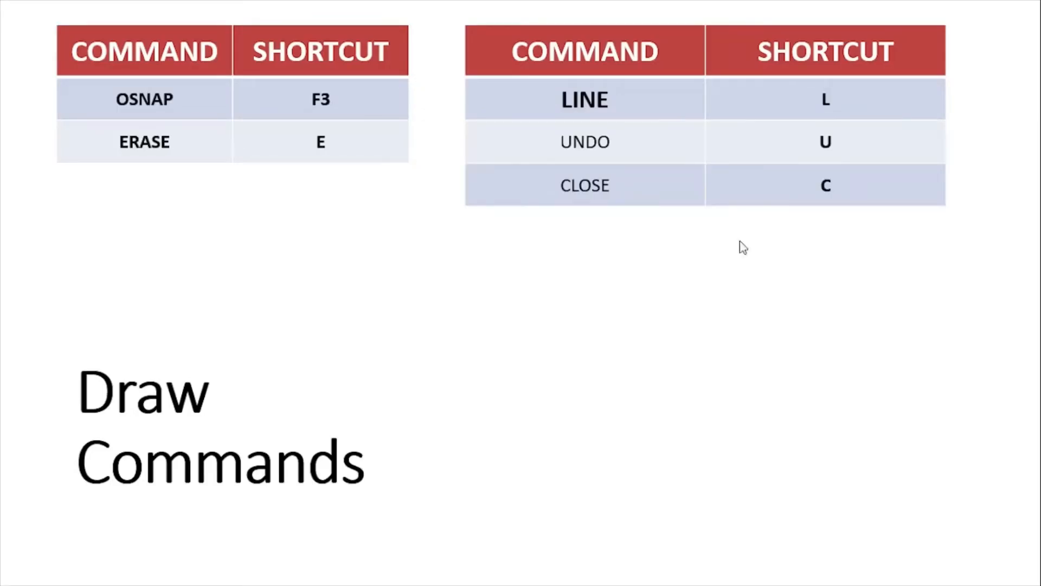
pyautogui.hotkey('alt', 'Tab')
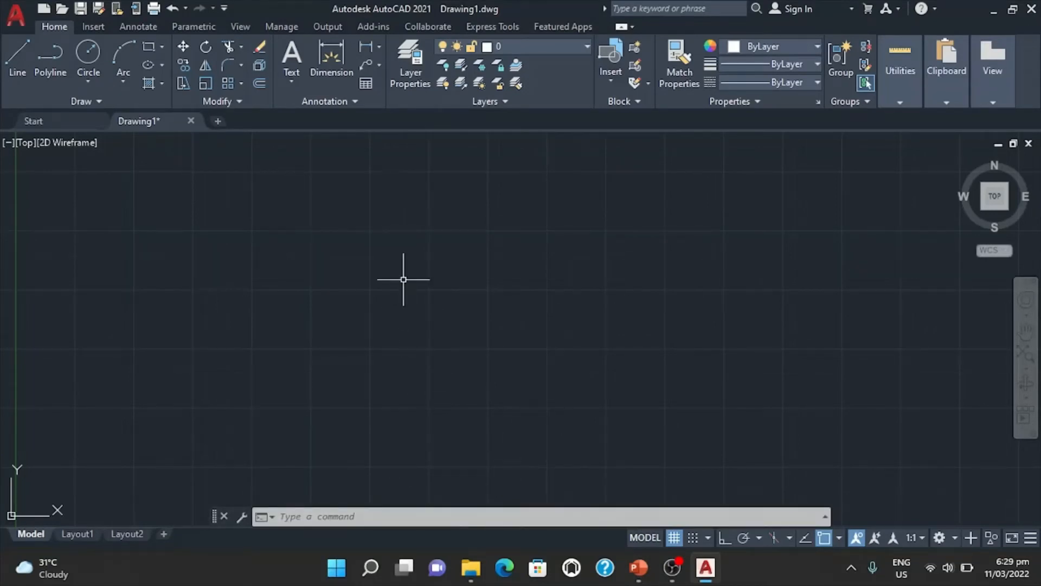
# Undo both erase operations, using the U command twice.
pyautogui.write('U')
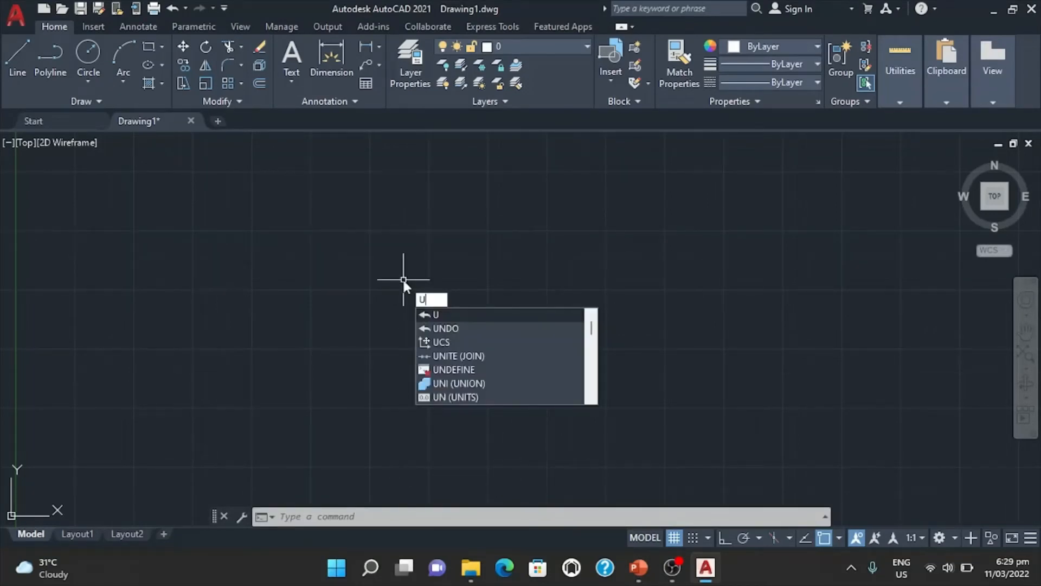
pyautogui.press('Return')
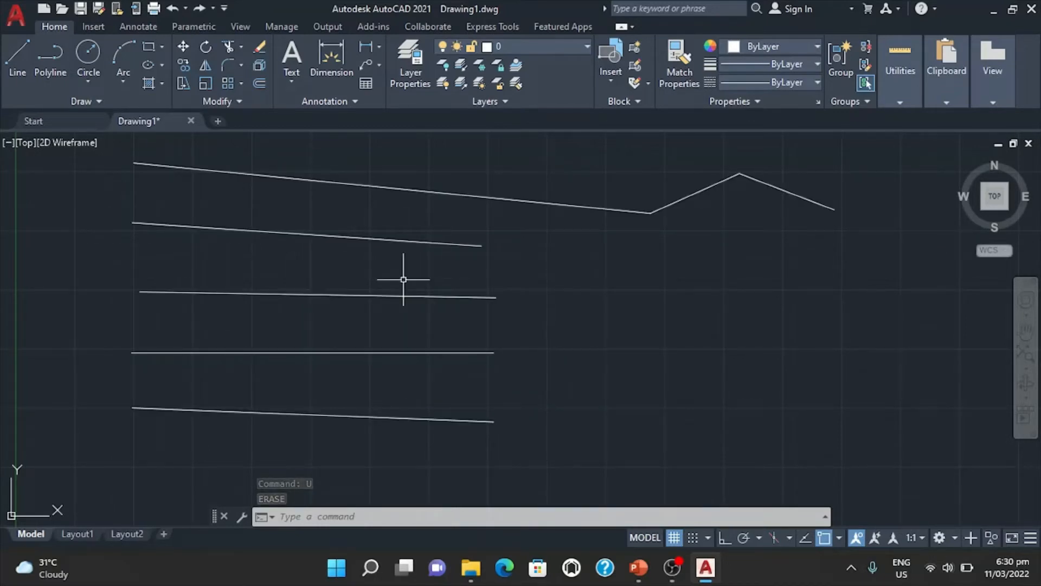
pyautogui.write('U')
pyautogui.press('Return')
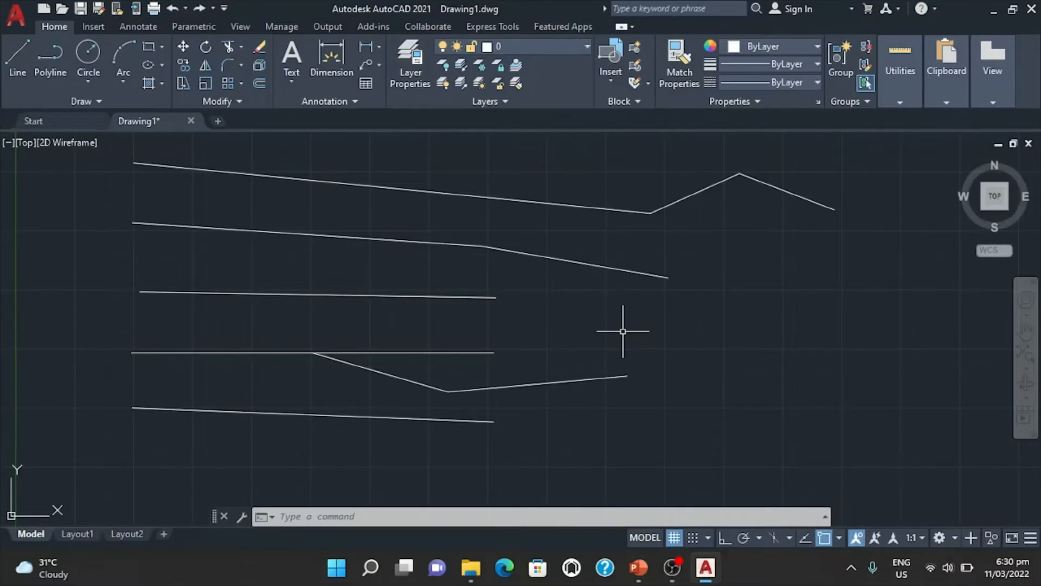
# Draw a triangle right of the rows with sides about 682, 683 and 1059 units, snapping the last side to the starting endpoint.
pyautogui.write('L')
pyautogui.press('Return')
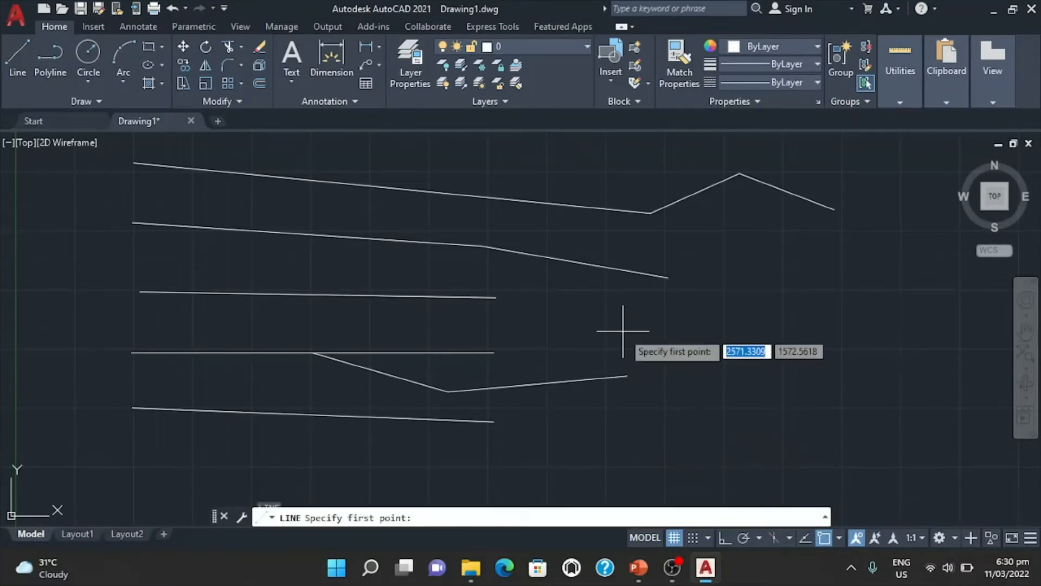
pyautogui.click(658, 413)
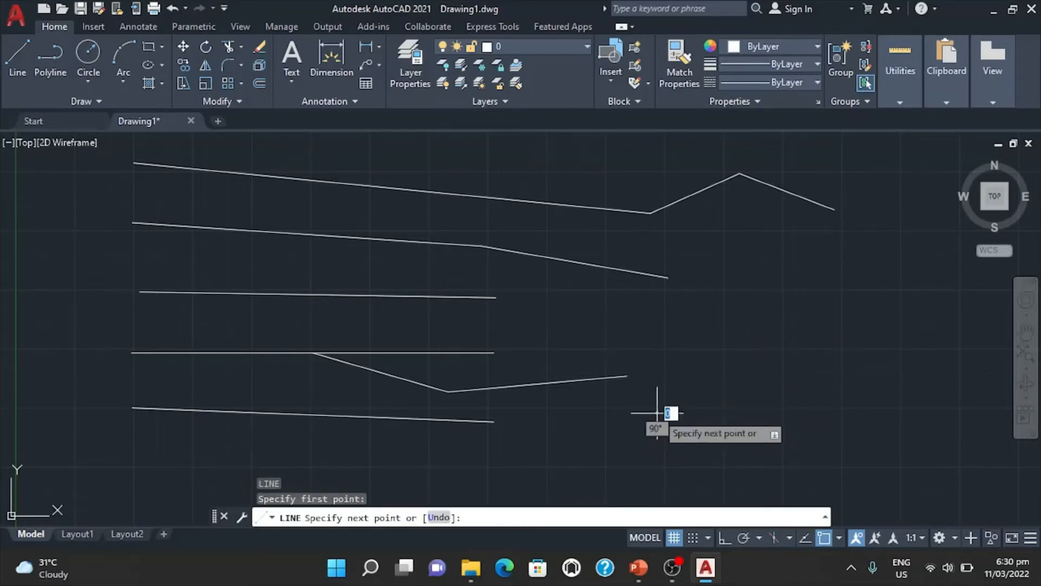
pyautogui.click(739, 274)
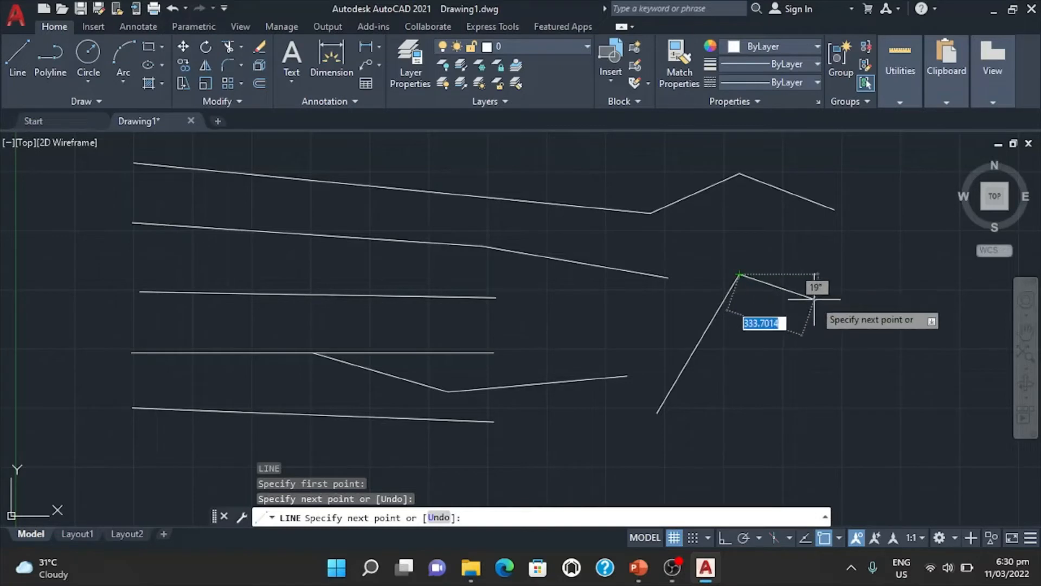
pyautogui.click(893, 327)
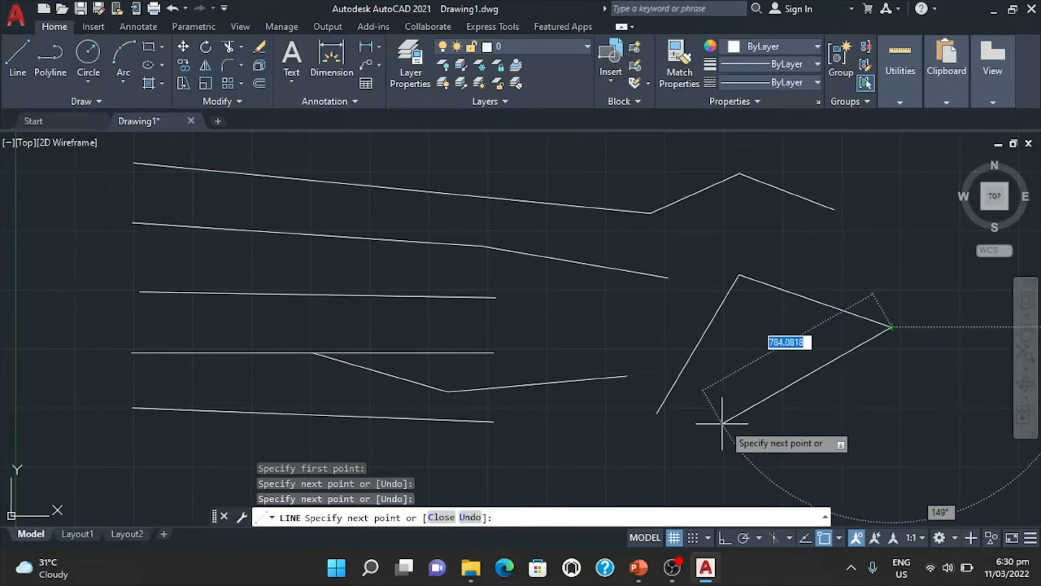
pyautogui.click(657, 412)
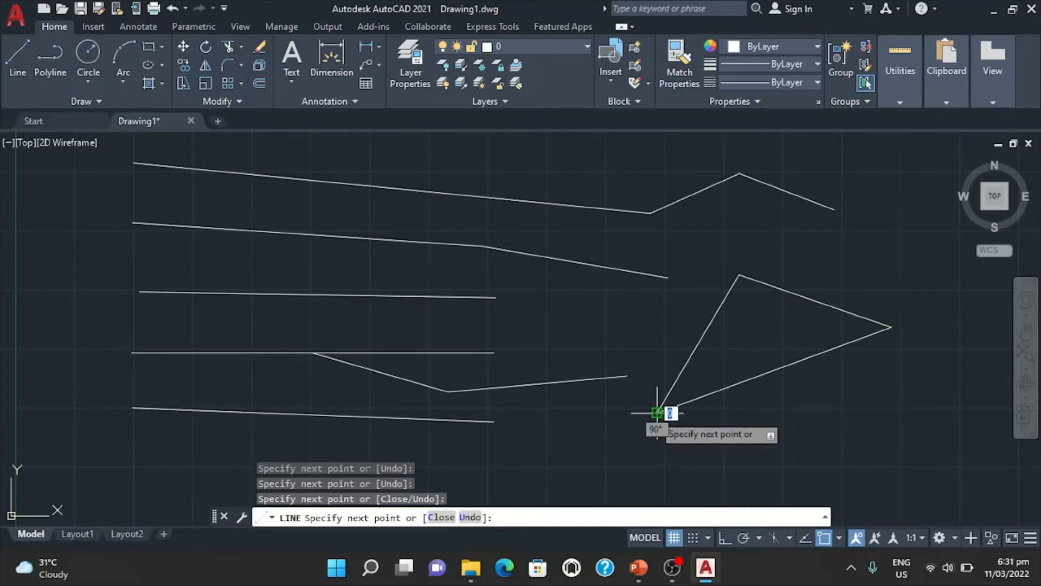
pyautogui.press('Escape')
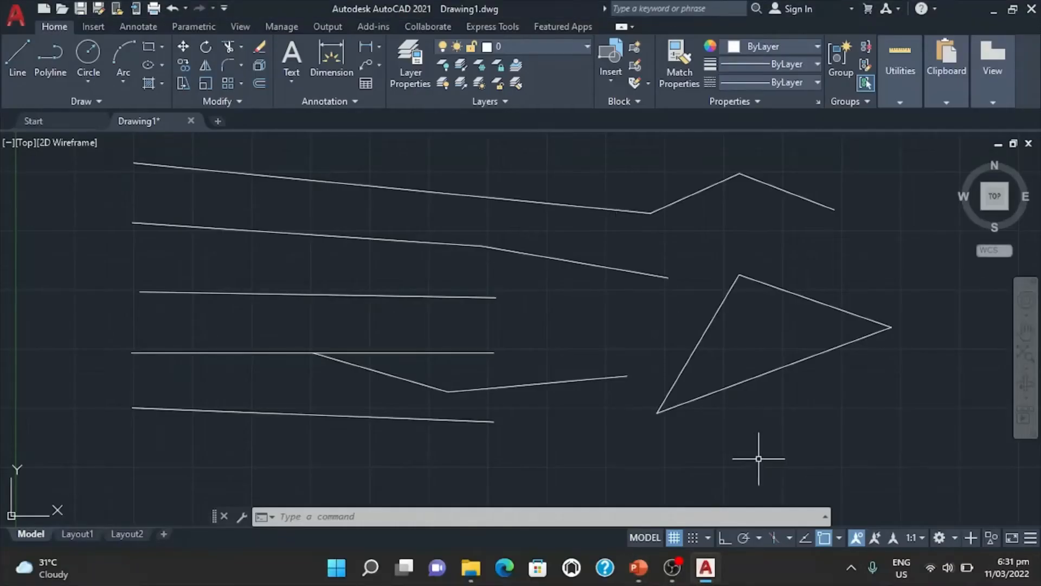
# Draw a flatter second triangle below the first one, completing its third side with the Line command's Close option.
pyautogui.write('L')
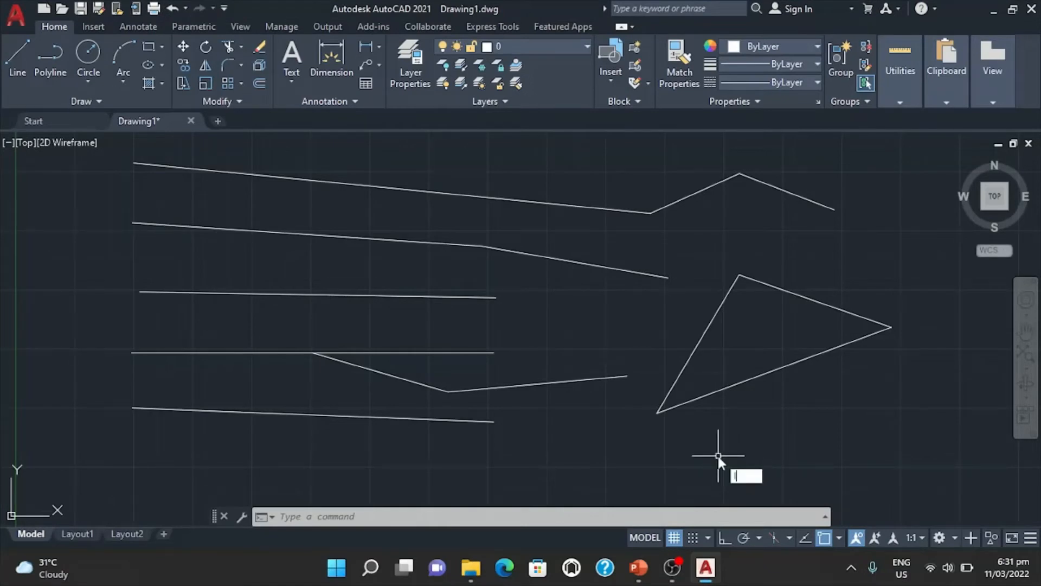
pyautogui.press('Return')
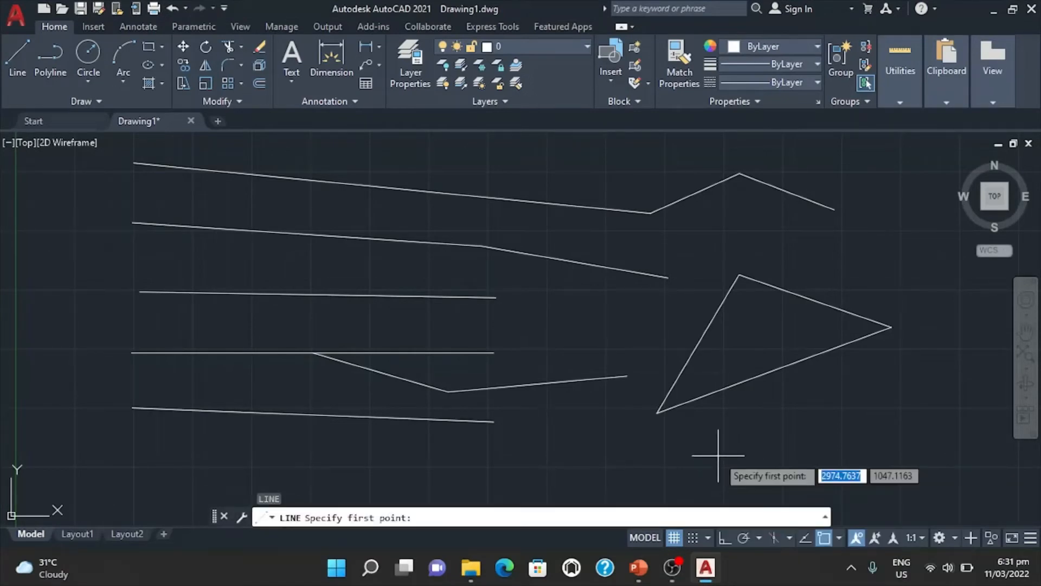
pyautogui.click(721, 445)
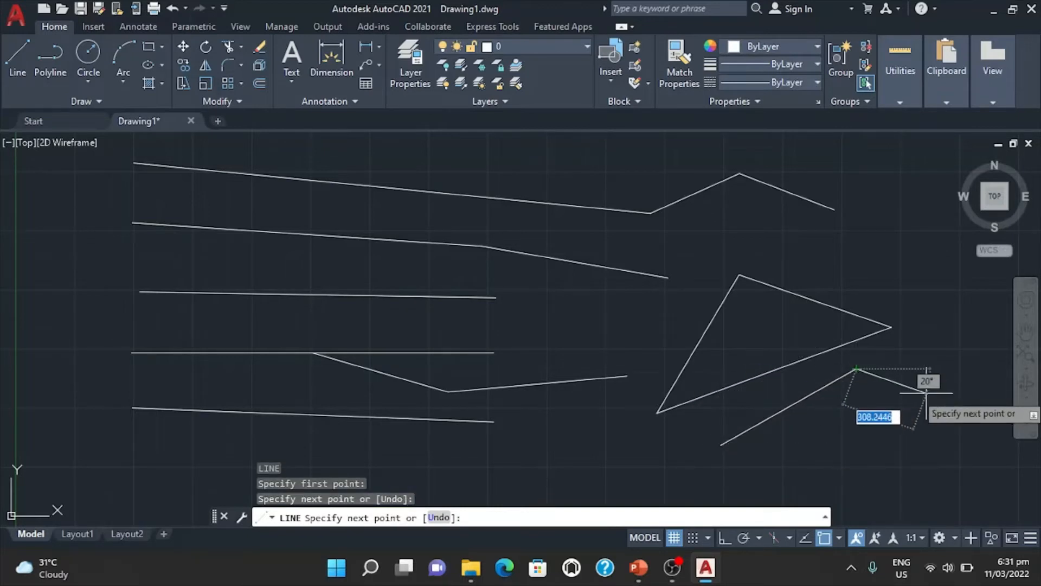
pyautogui.click(958, 424)
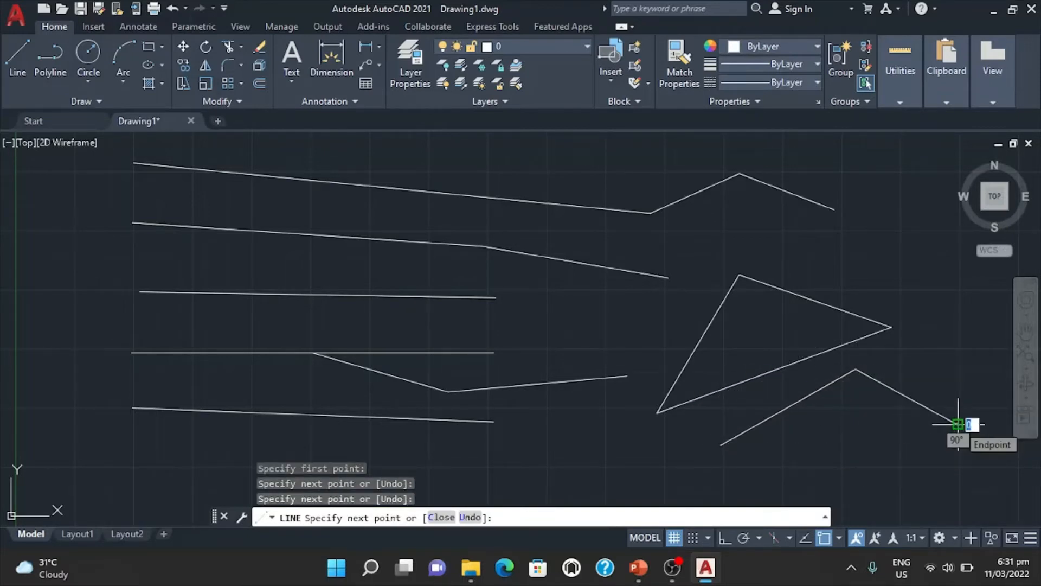
pyautogui.write('c')
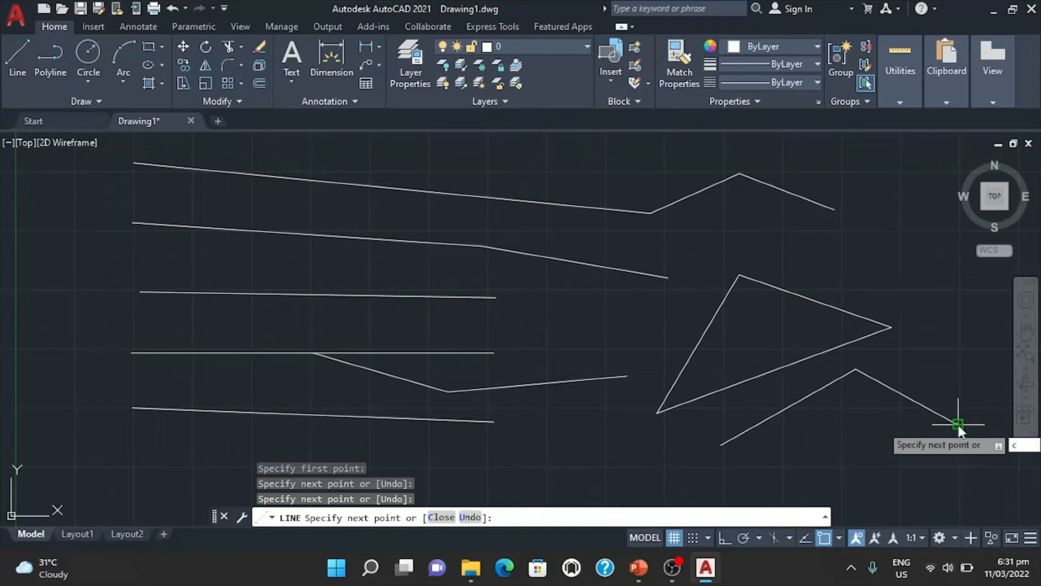
pyautogui.press('Return')
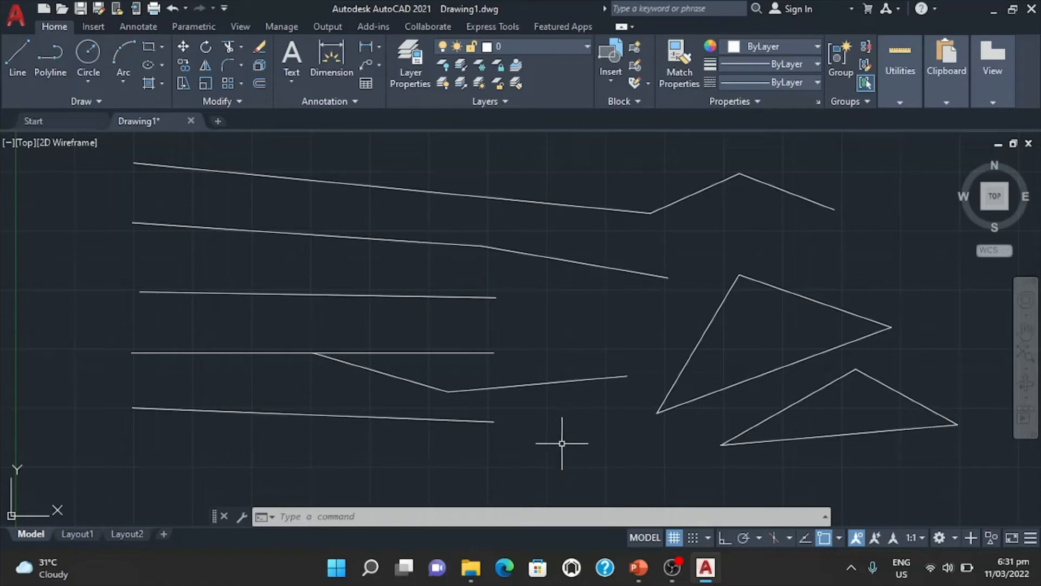
# Draw a small four-sided shape below the polyline-like bent line, starting with a side about 260 units long and finishing with the Close option.
pyautogui.write('l')
pyautogui.press('Return')
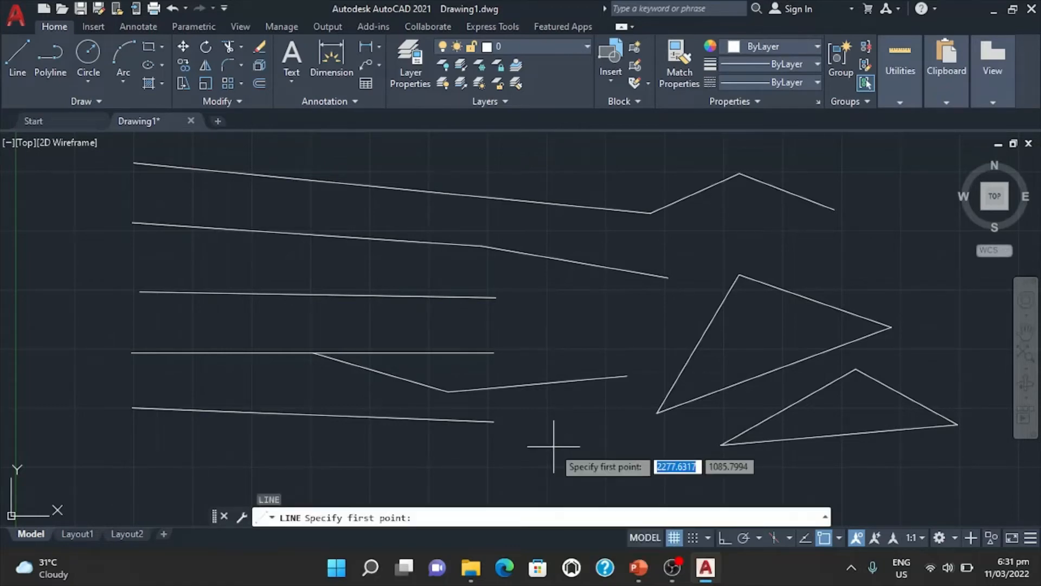
pyautogui.click(513, 466)
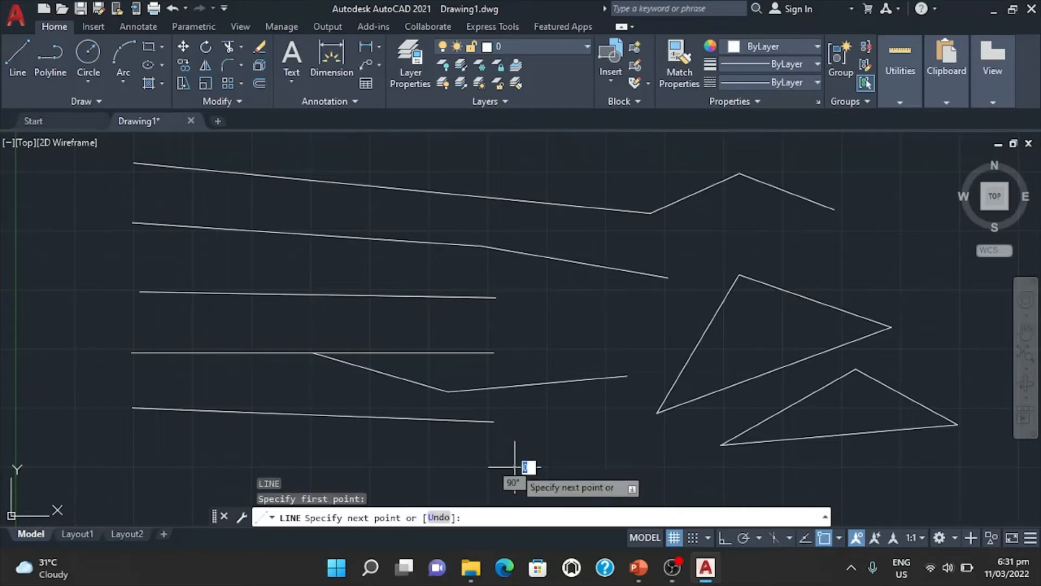
pyautogui.click(549, 416)
pyautogui.click(622, 403)
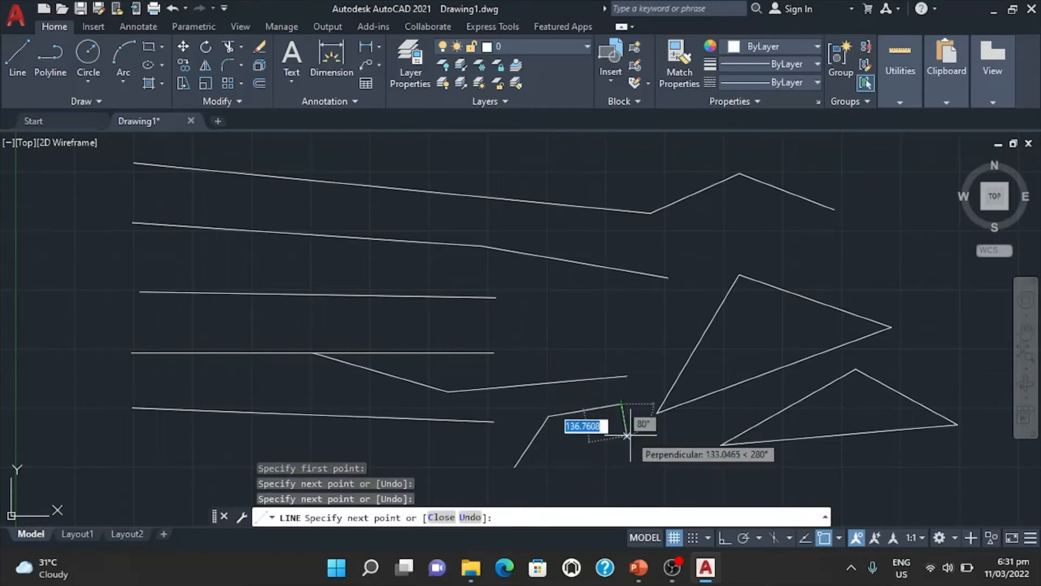
pyautogui.click(632, 467)
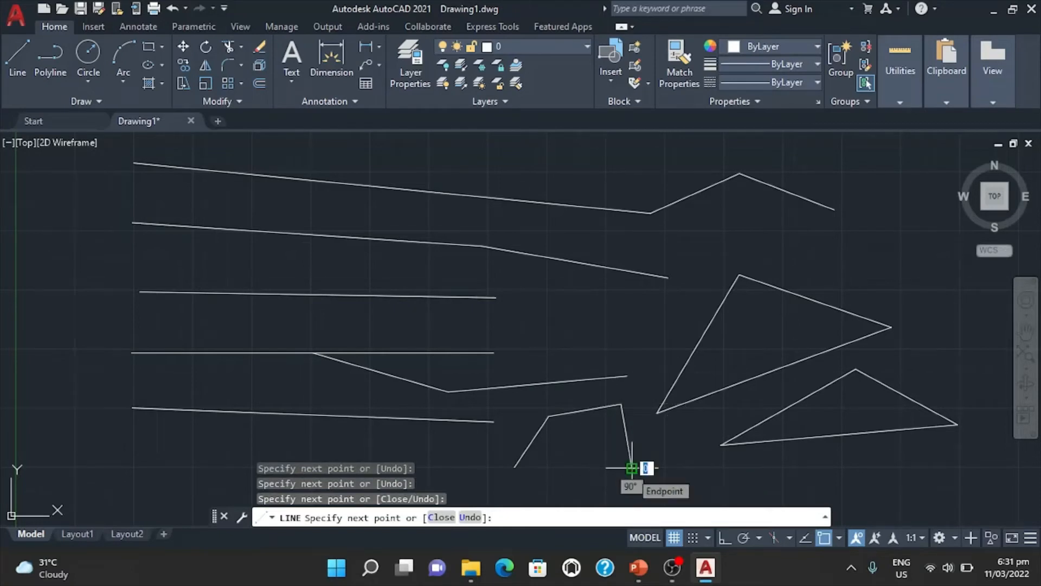
pyautogui.write('c')
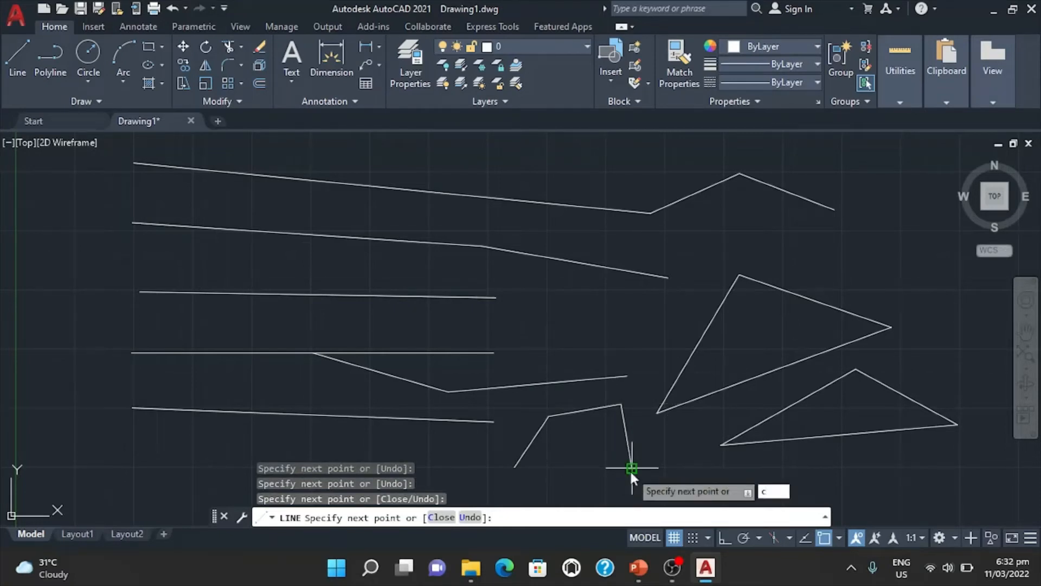
pyautogui.press('Return')
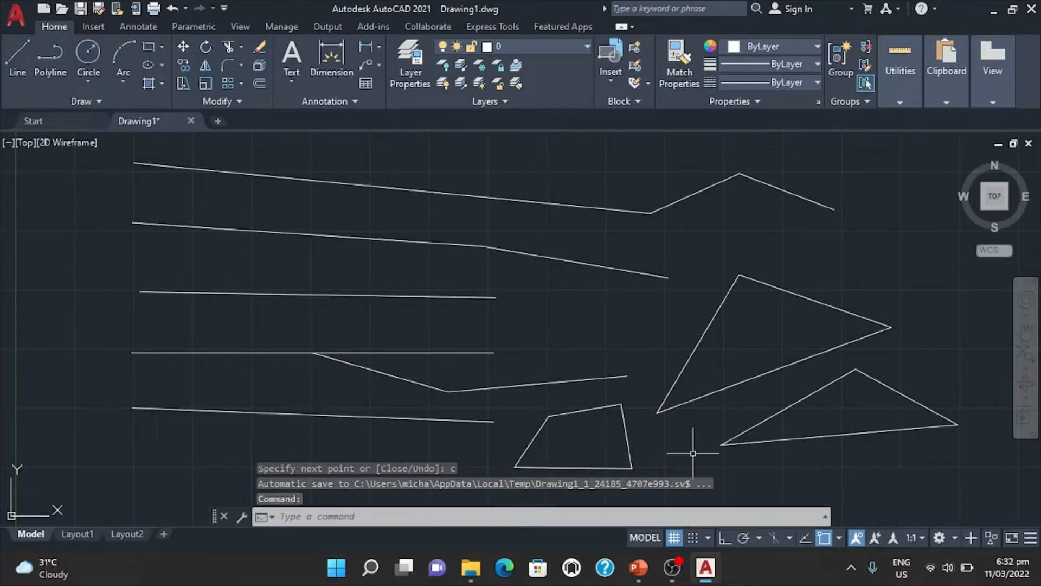
pyautogui.hotkey('alt', 'Tab')
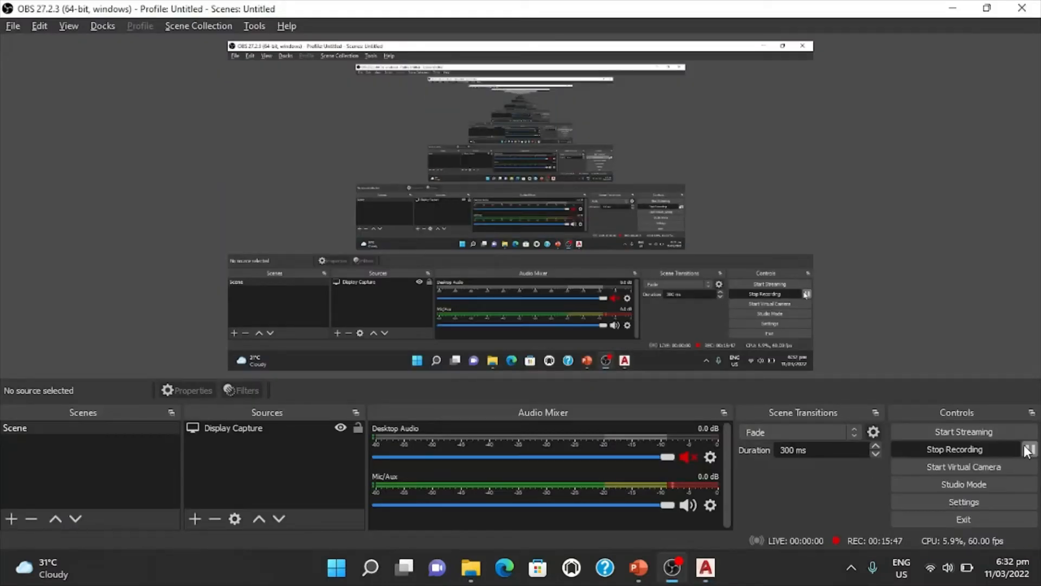
pyautogui.click(1030, 450)
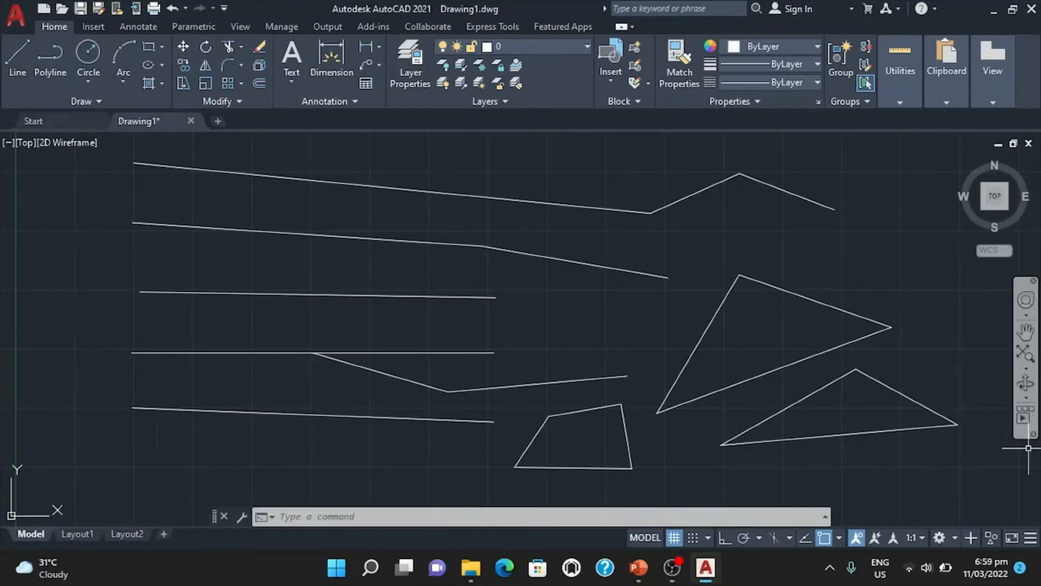
# Switch to the PowerPoint slide show, reveal the Point command's entry in the shortcut table, and return to AutoCAD.
pyautogui.hotkey('alt', 'Tab')
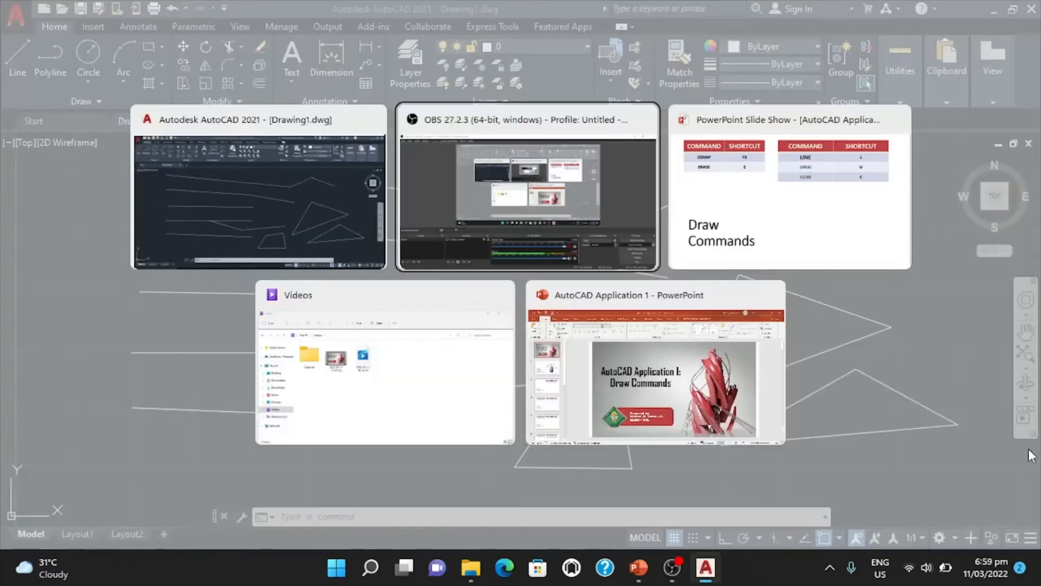
pyautogui.hotkey('alt', 'Tab')
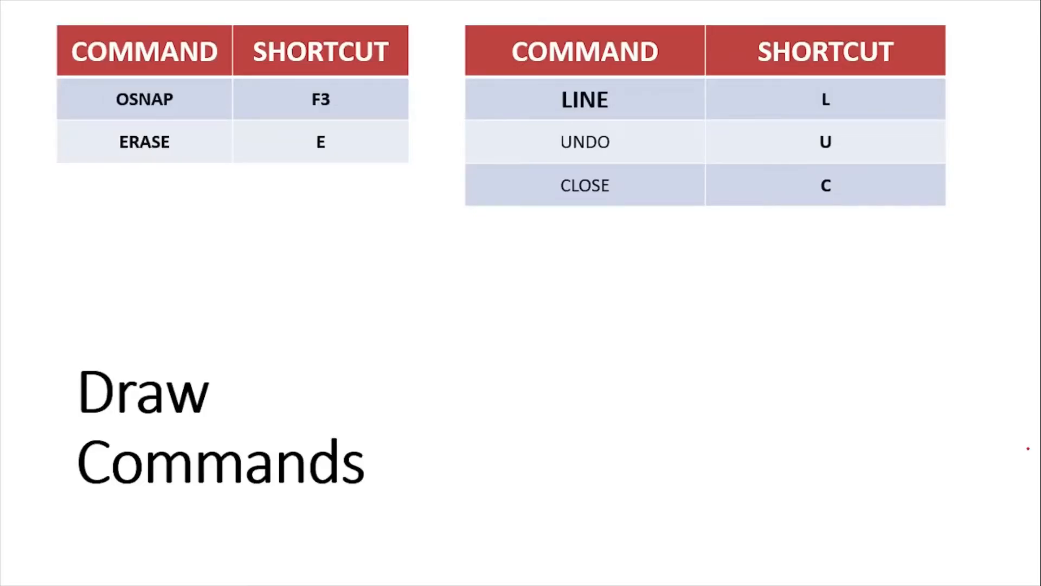
pyautogui.press('Right')
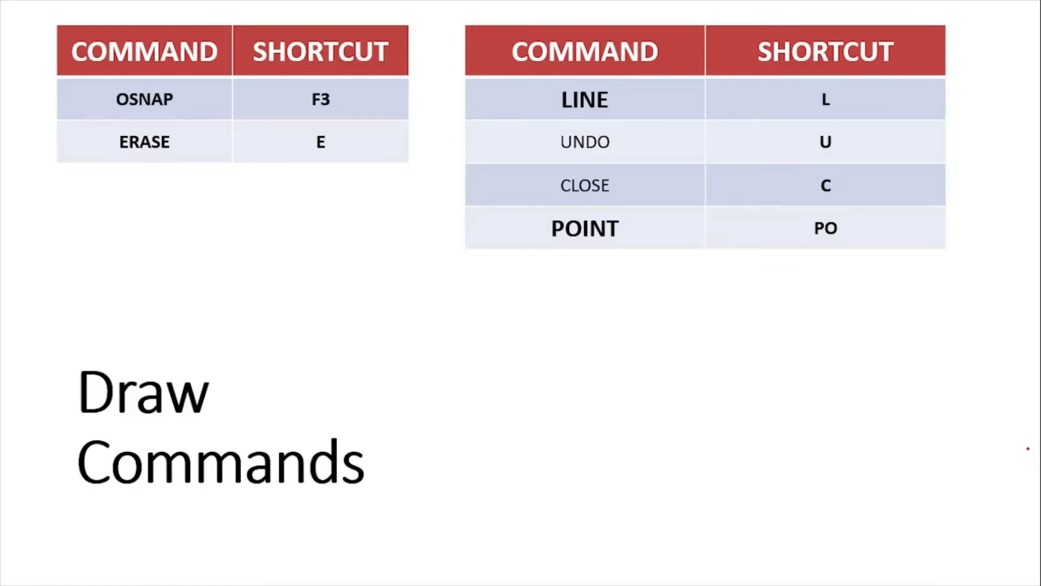
pyautogui.hotkey('alt', 'Tab')
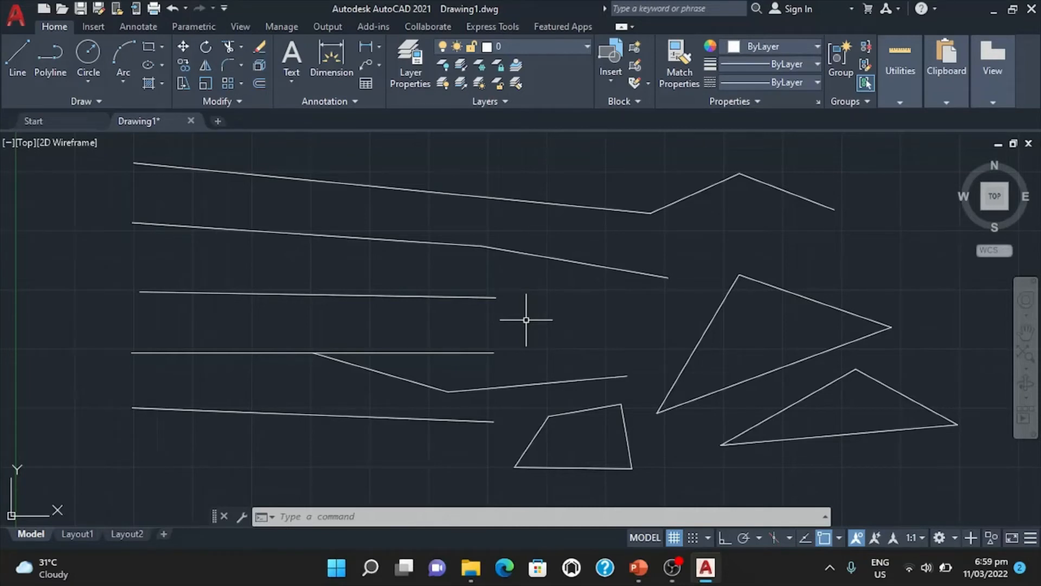
# Place two separate points side by side between the third and fourth lines, near their left ends, using the Point command.
pyautogui.write('PO')
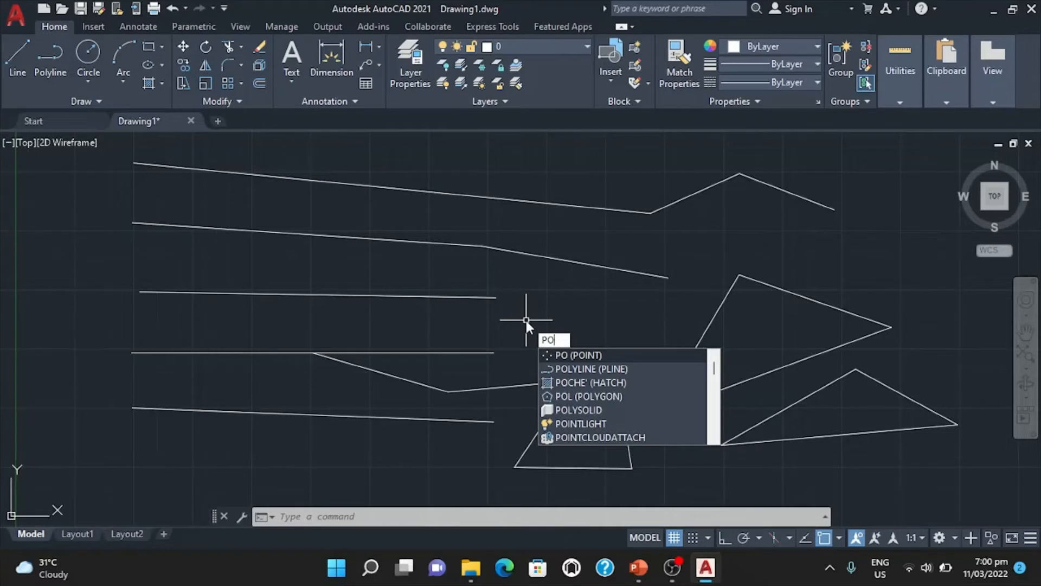
pyautogui.press('Return')
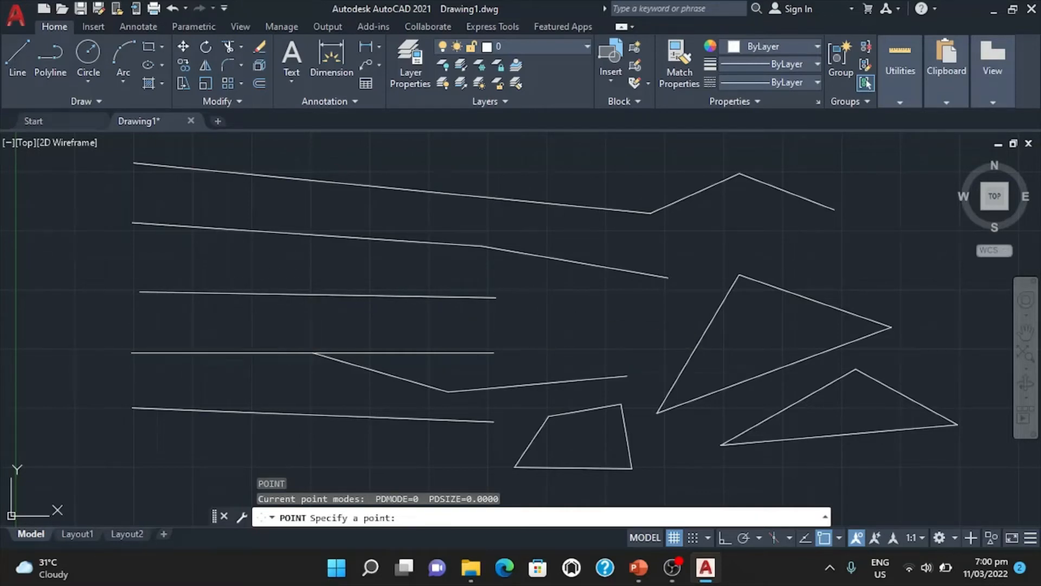
pyautogui.click(160, 323)
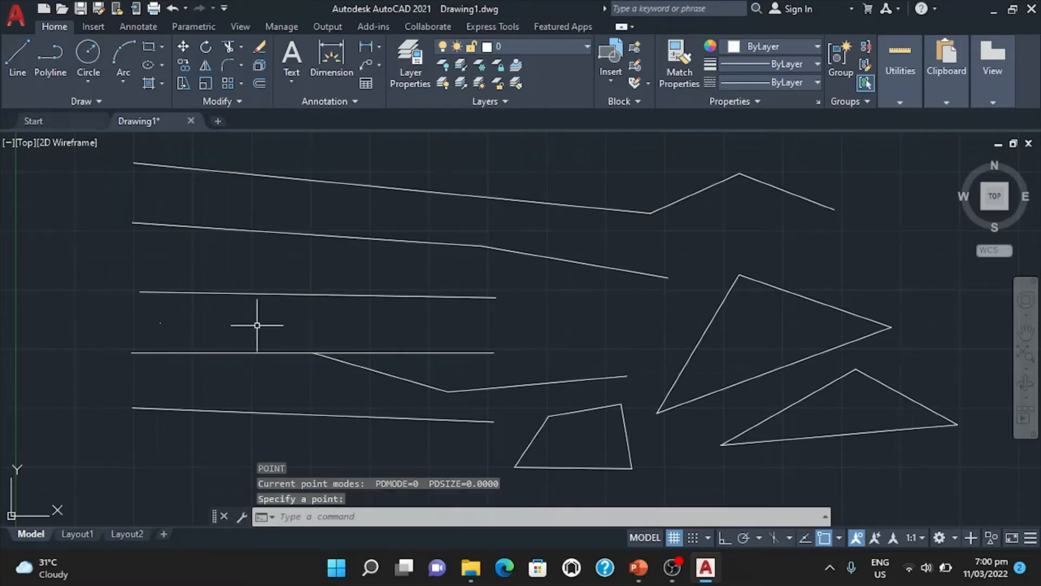
pyautogui.click(203, 323)
pyautogui.click(333, 341)
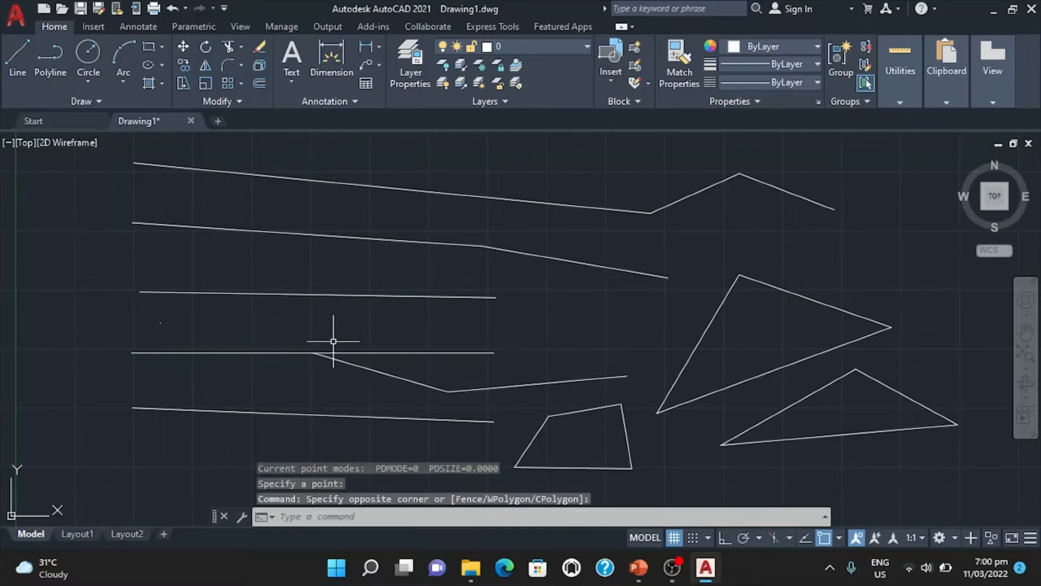
pyautogui.write('POINT')
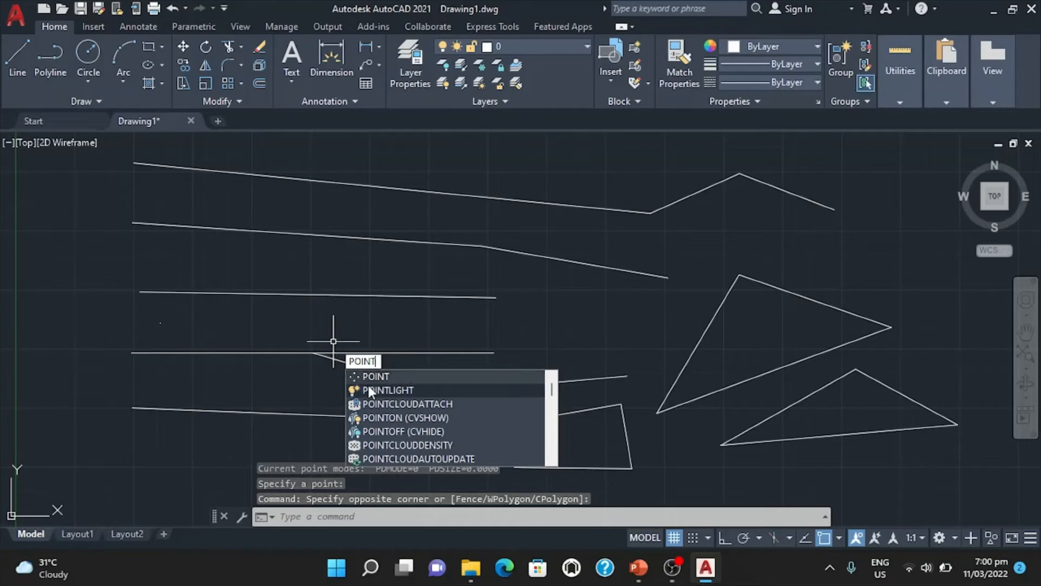
pyautogui.click(380, 376)
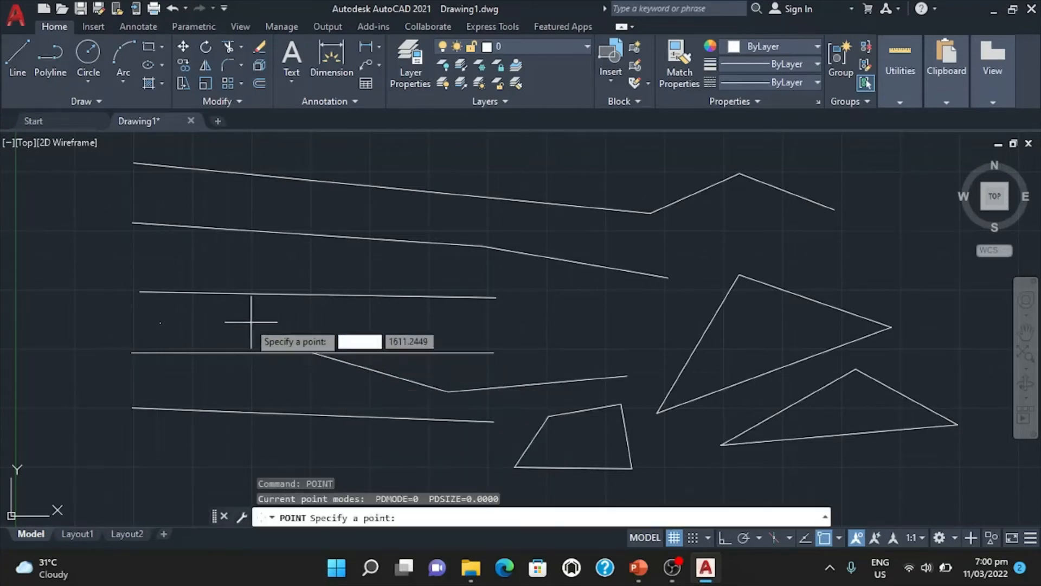
pyautogui.click(223, 324)
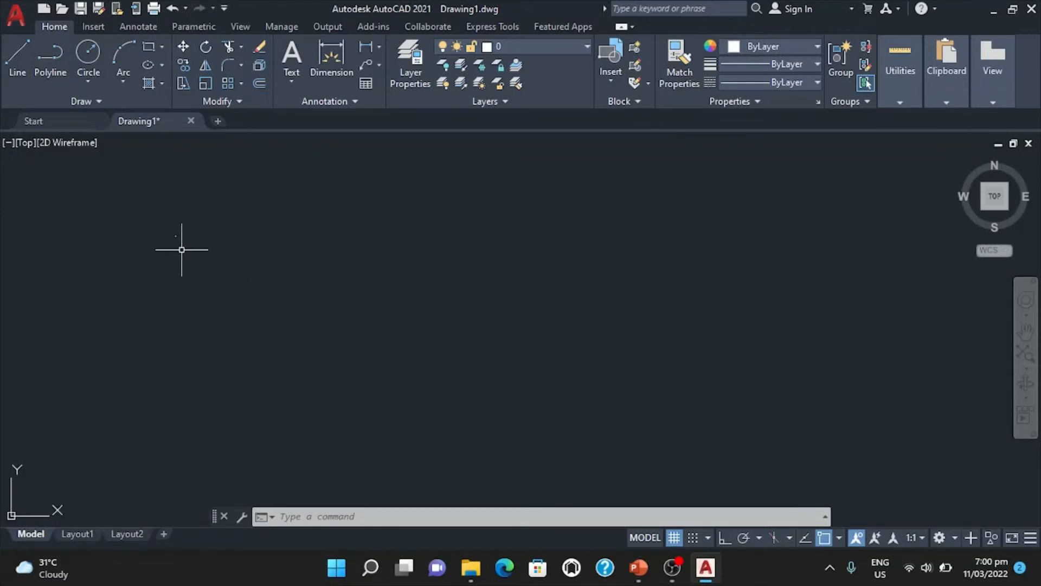
# Place two more points in the same row, one to the right and one to the left of the existing pair.
pyautogui.scroll(-5, 325, 325)
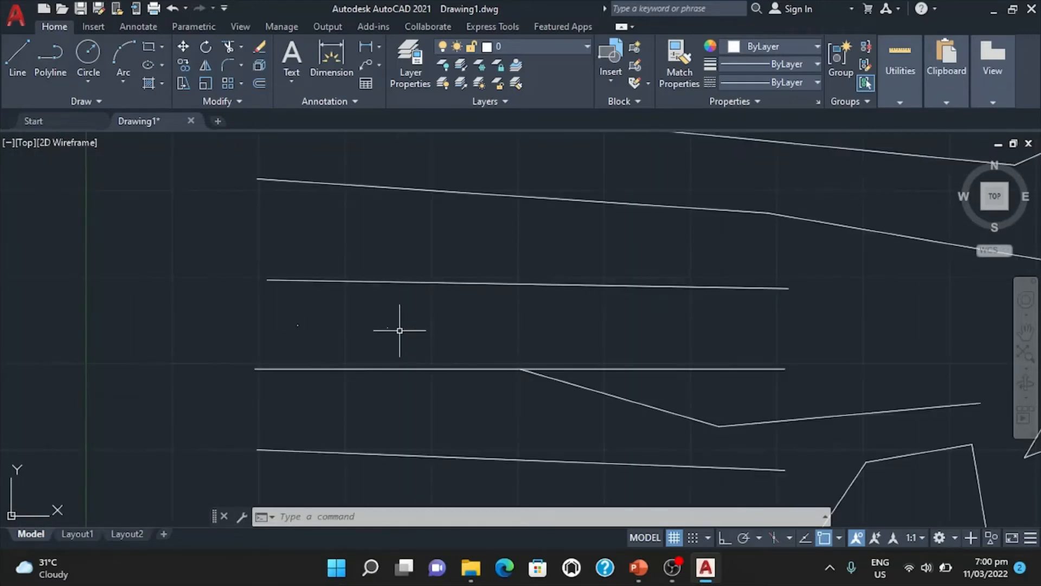
pyautogui.scroll(6, 400, 330)
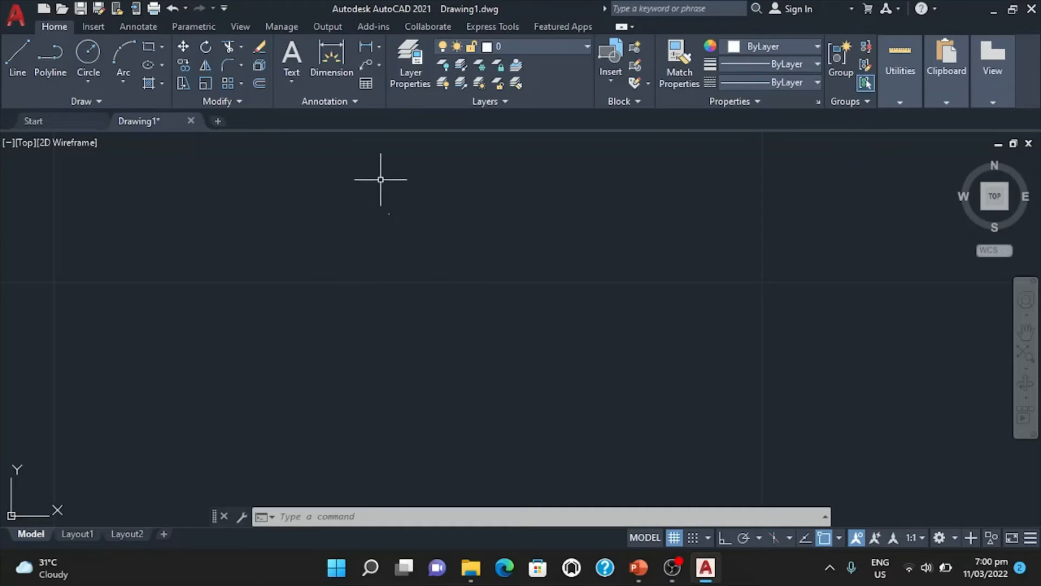
pyautogui.scroll(3, 411, 279)
pyautogui.scroll(-4, 362, 268)
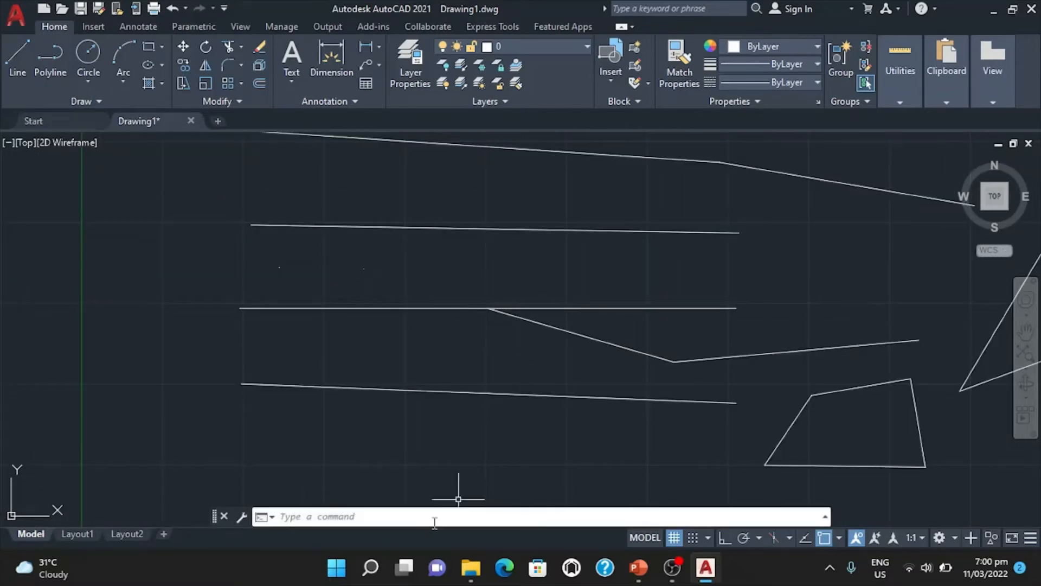
pyautogui.click(291, 520)
pyautogui.write('point')
pyautogui.press('Return')
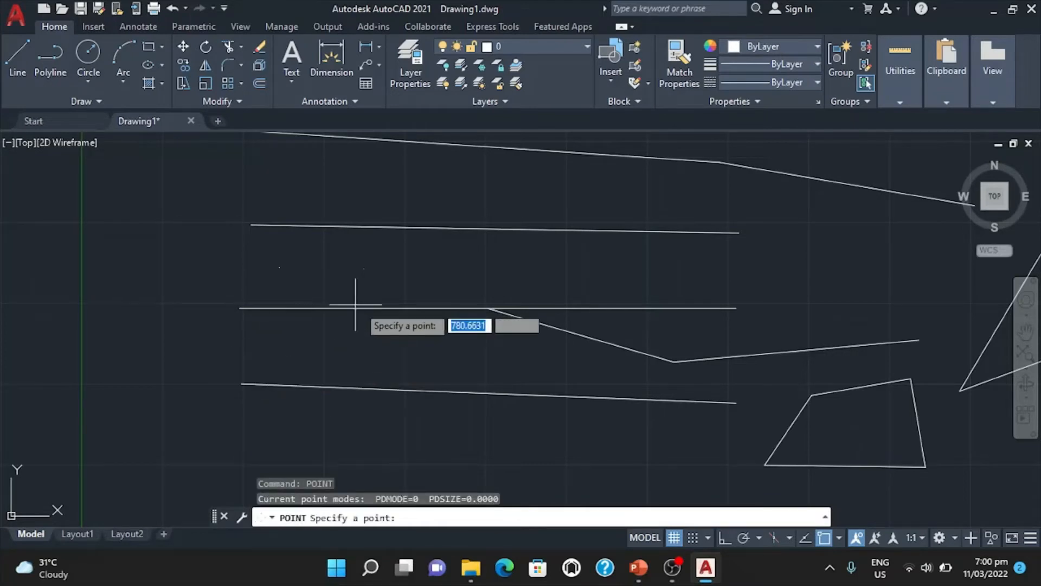
pyautogui.click(443, 268)
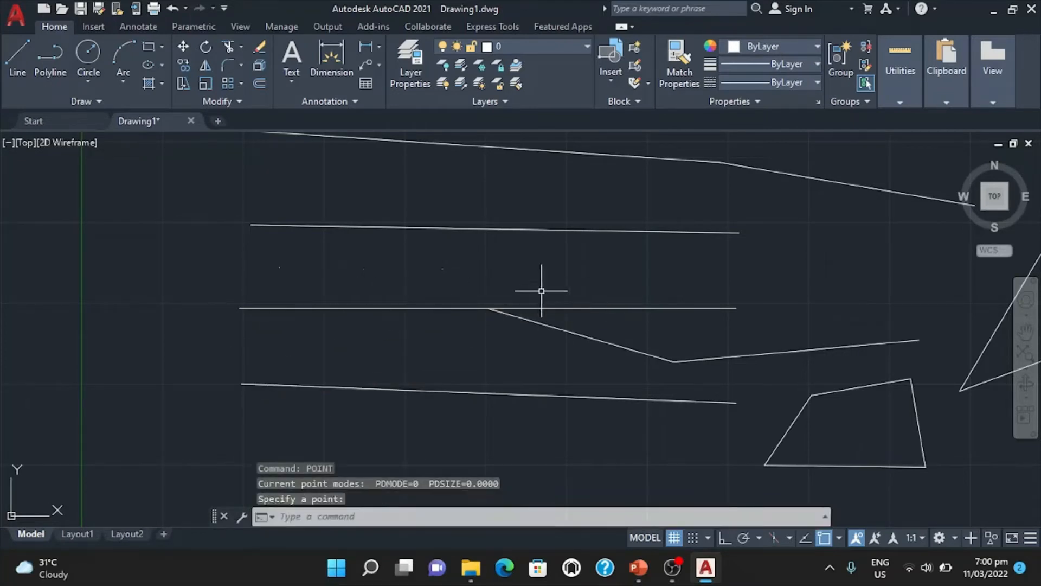
pyautogui.write('po')
pyautogui.press('Return')
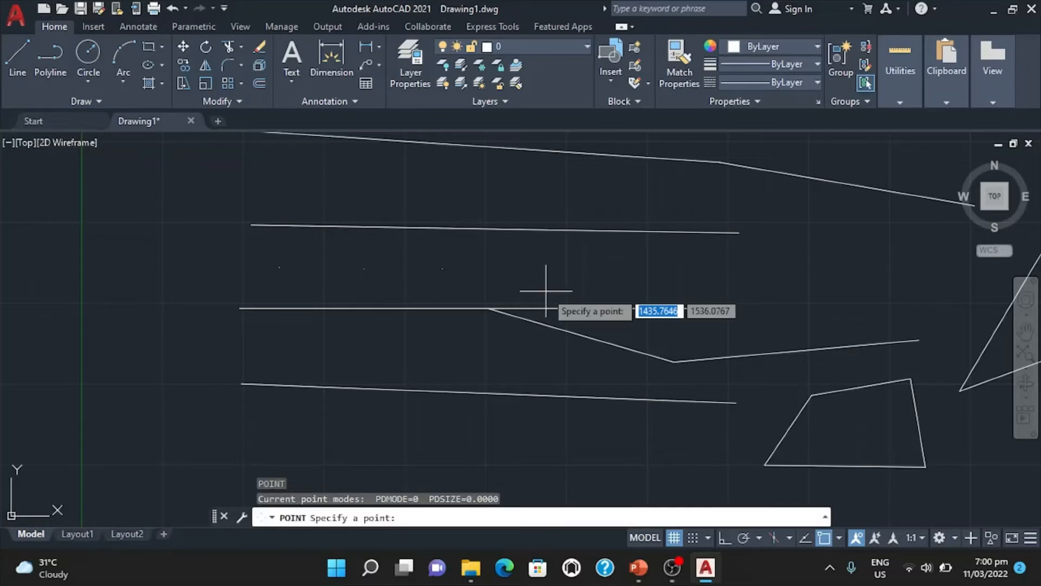
pyautogui.click(199, 269)
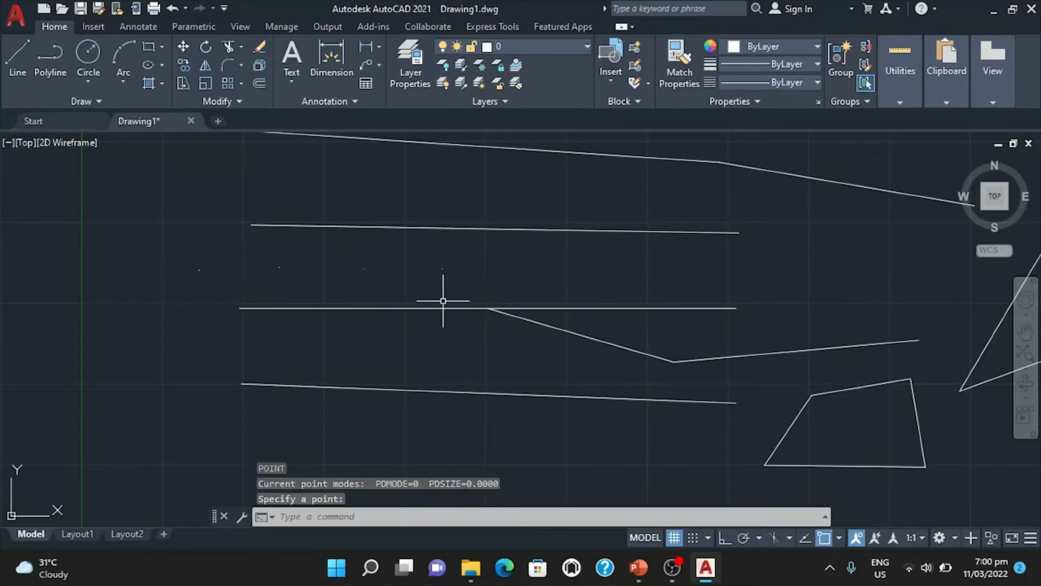
# Switch to the PowerPoint slide show to review the shortcut table and advance it, and return to AutoCAD.
pyautogui.hotkey('alt', 'Tab')
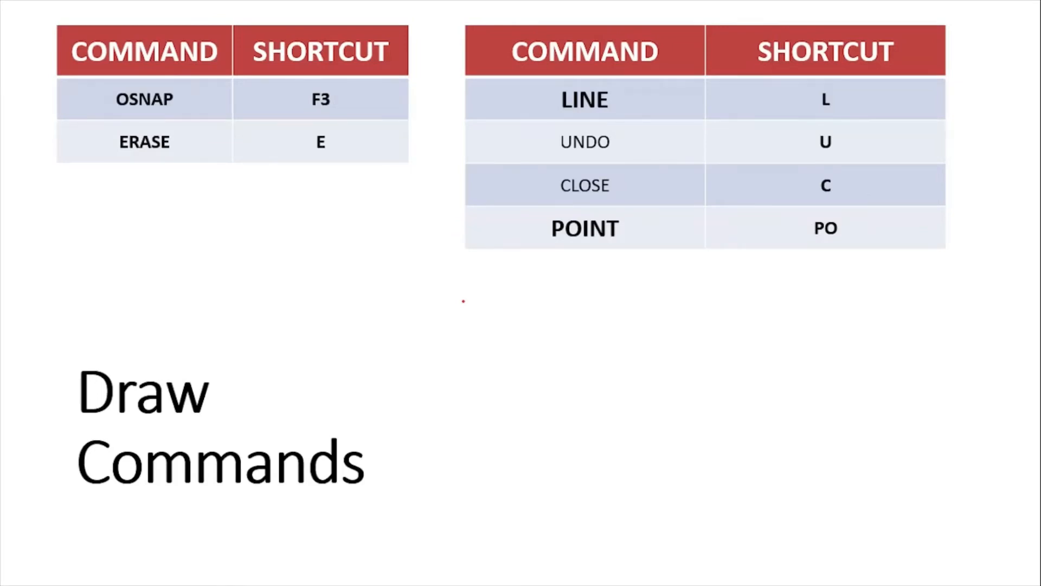
pyautogui.hotkey('alt', 'Tab')
pyautogui.hotkey('alt', 'Tab')
pyautogui.press('Right')
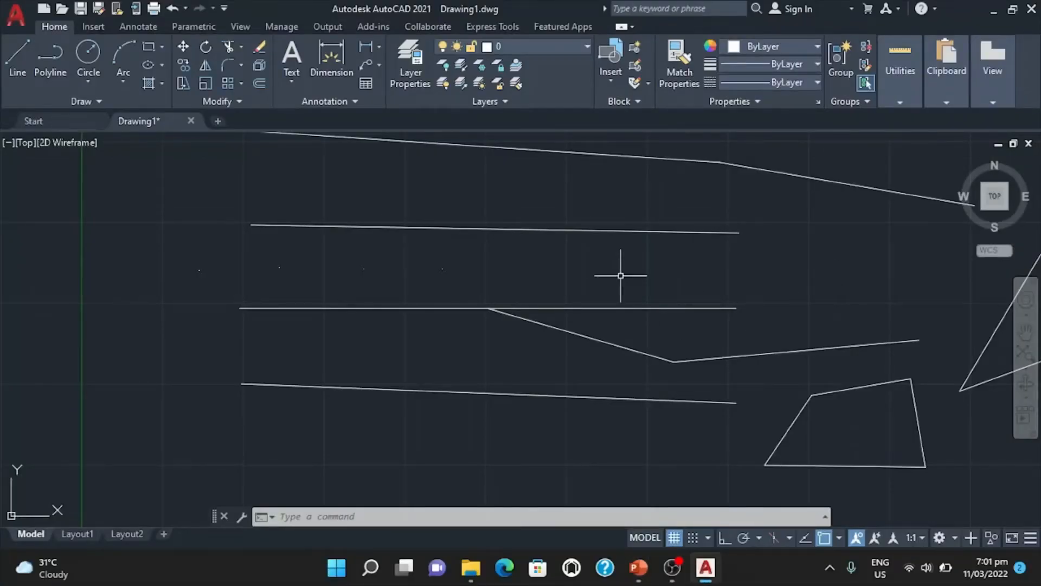
# Set the point style to the plus-shaped marker, using the DDPTYPE command.
pyautogui.write('DDPTYPE')
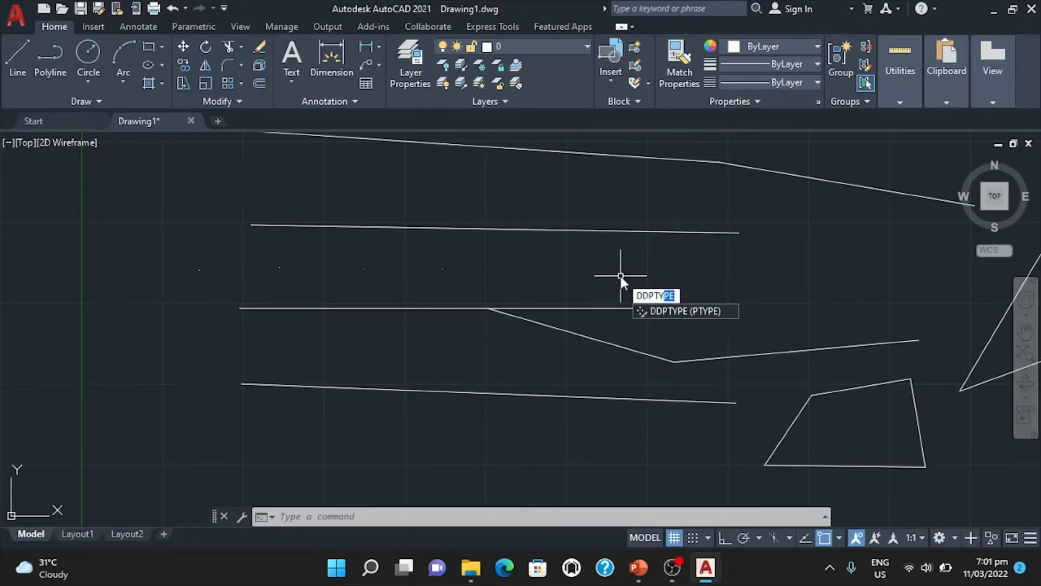
pyautogui.press('Return')
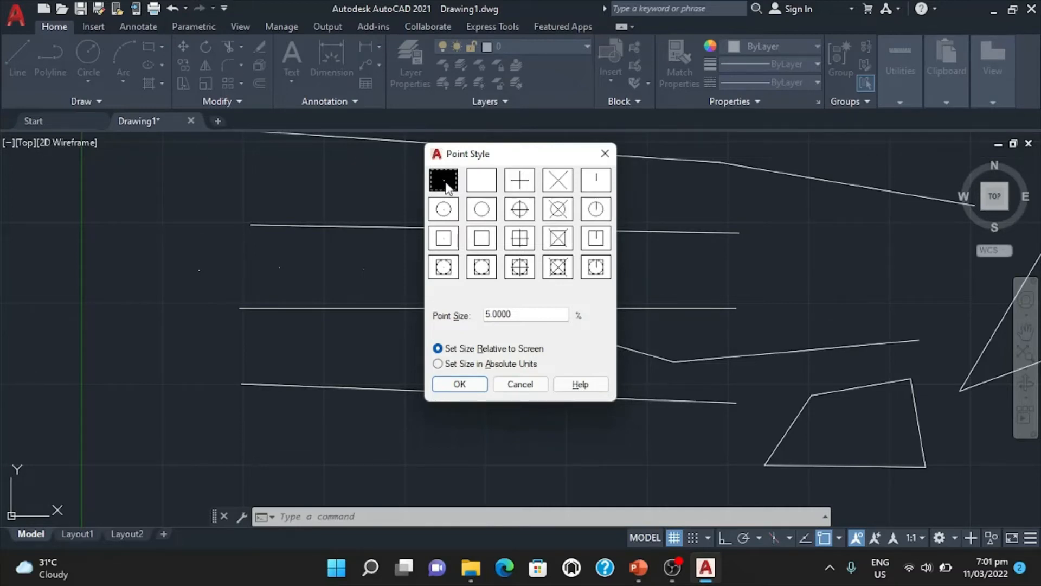
pyautogui.click(521, 187)
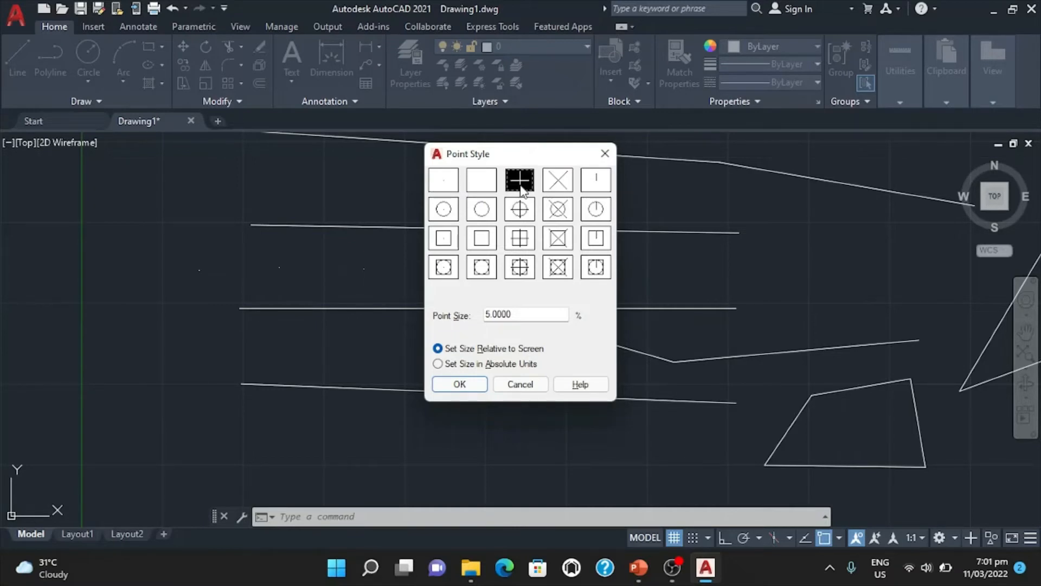
pyautogui.click(460, 384)
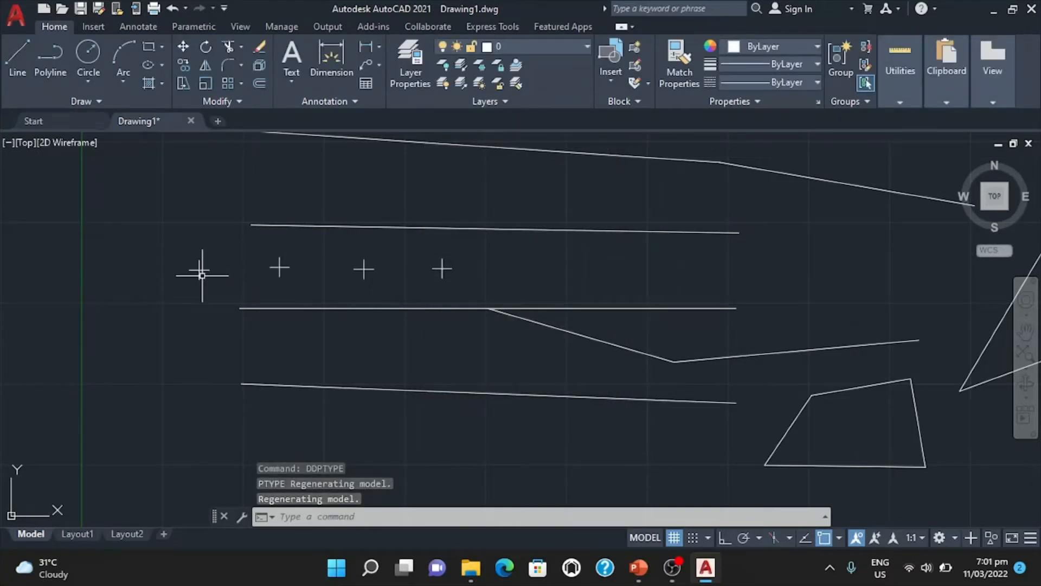
# Place a fifth point at the right end of the existing row of points, using the Point command.
pyautogui.scroll(4, 202, 275)
pyautogui.scroll(-2, 202, 275)
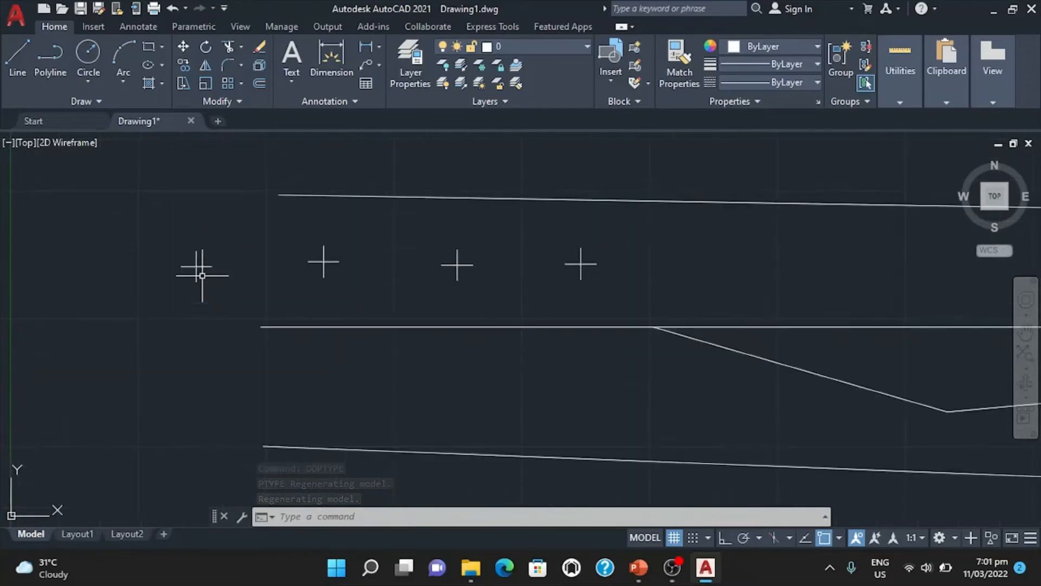
pyautogui.scroll(-2, 202, 275)
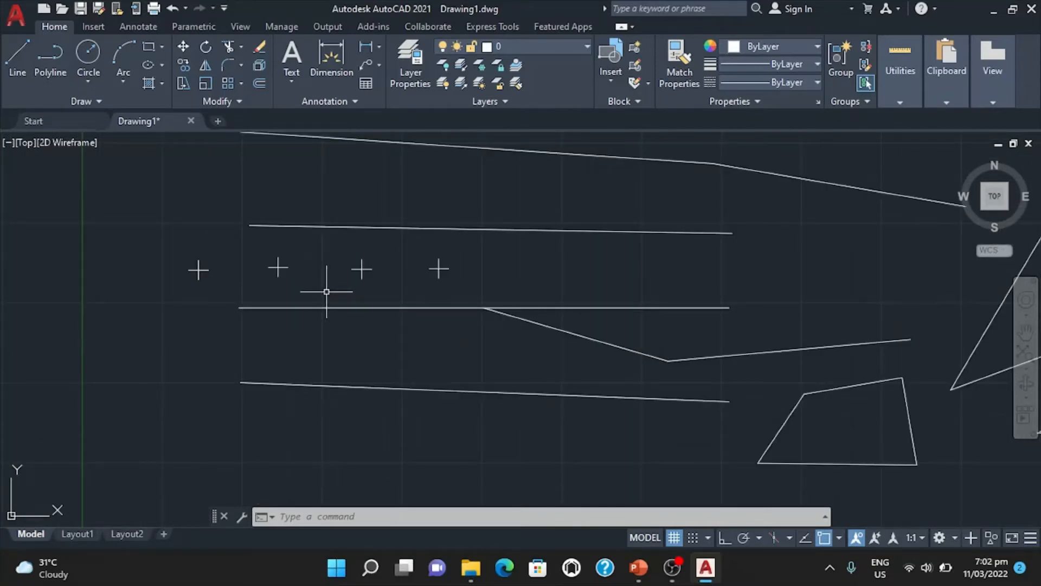
pyautogui.write('po')
pyautogui.press('Return')
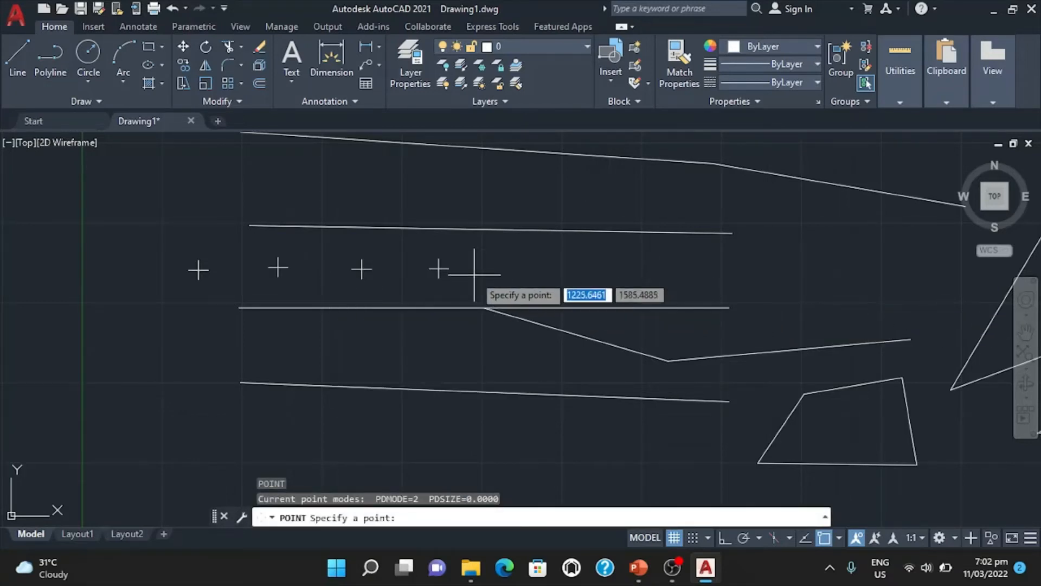
pyautogui.click(504, 271)
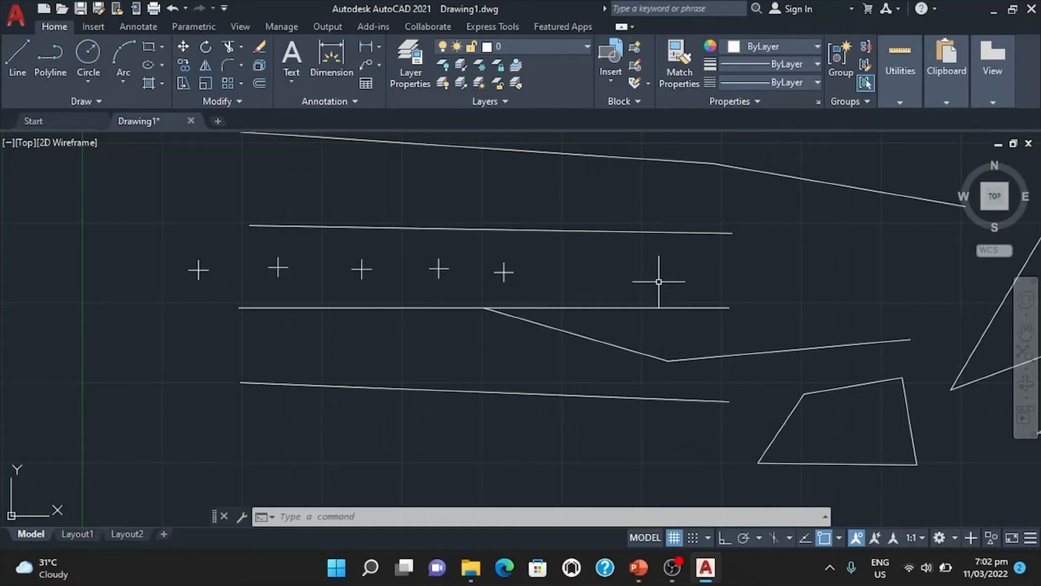
# Set the point style to the circle with a plus through it, using the DDPTYPE command.
pyautogui.write('DDPT')
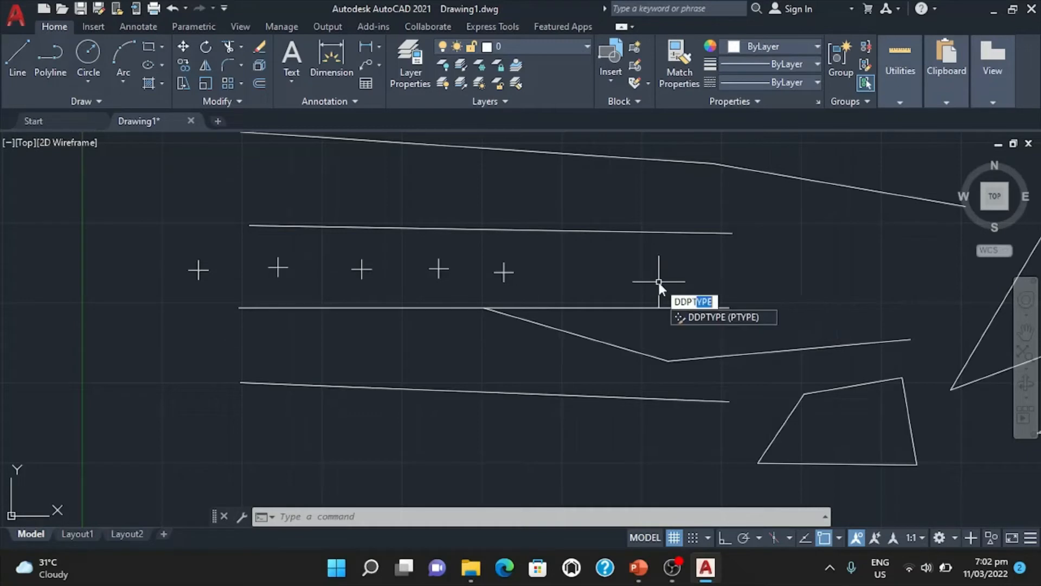
pyautogui.press('Return')
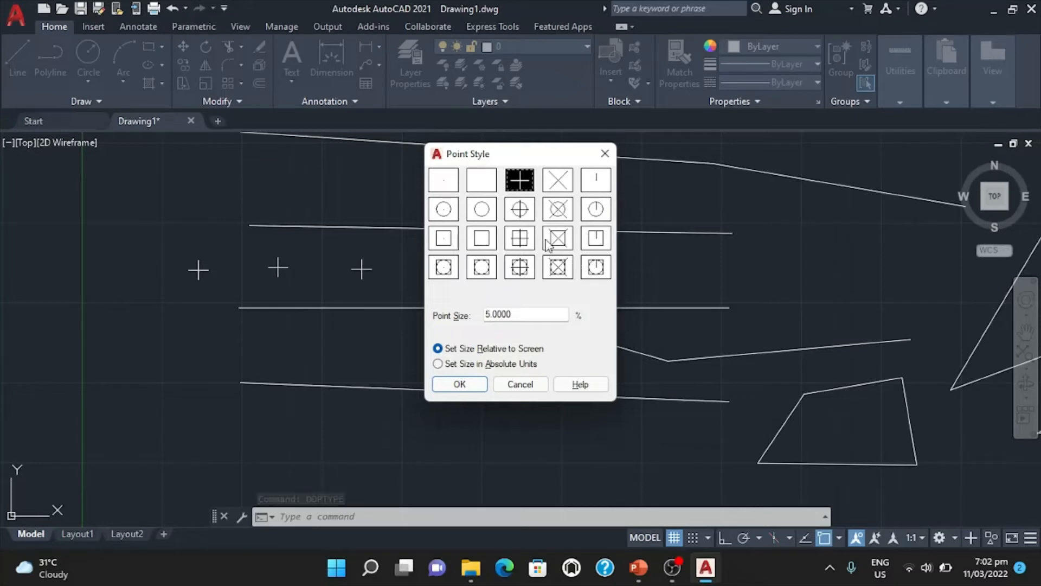
pyautogui.click(521, 212)
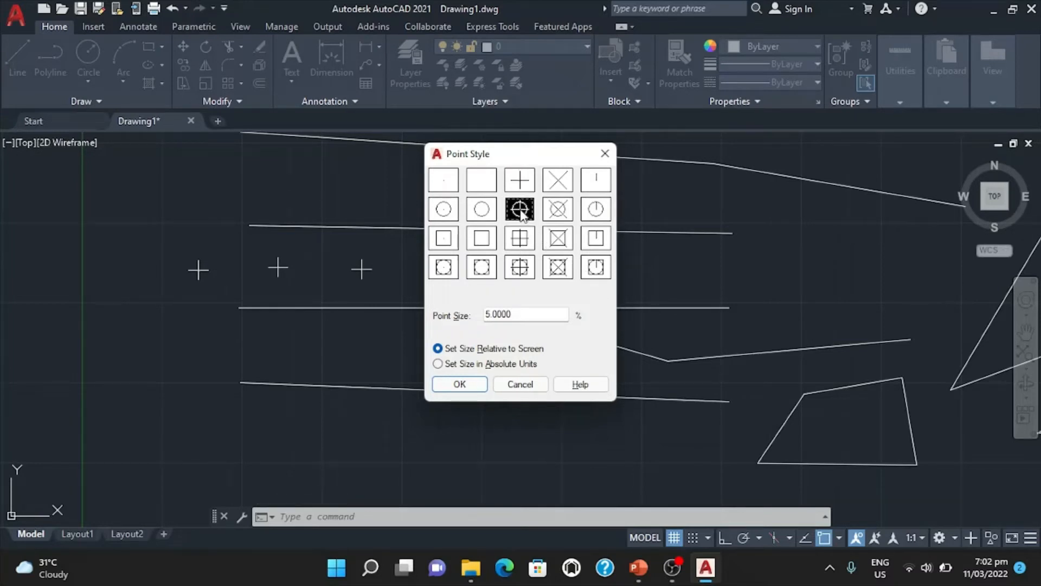
pyautogui.click(467, 387)
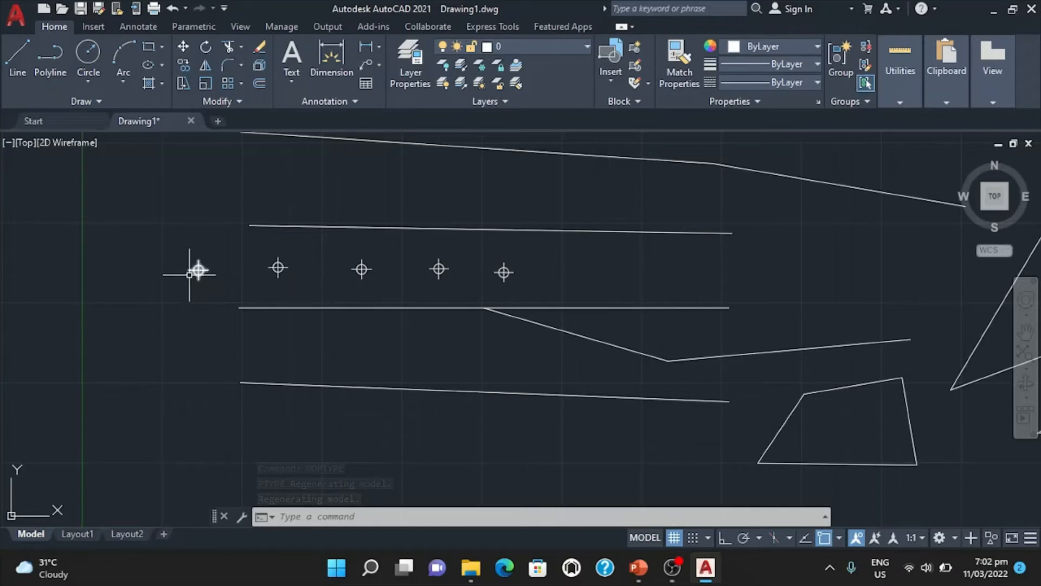
pyautogui.scroll(5, 197, 270)
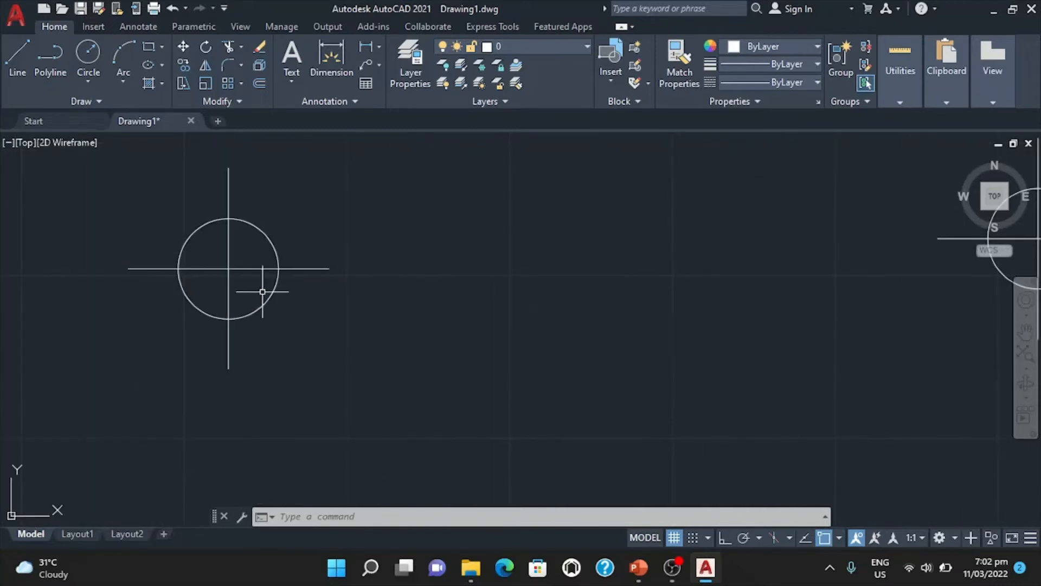
pyautogui.scroll(-5, 264, 291)
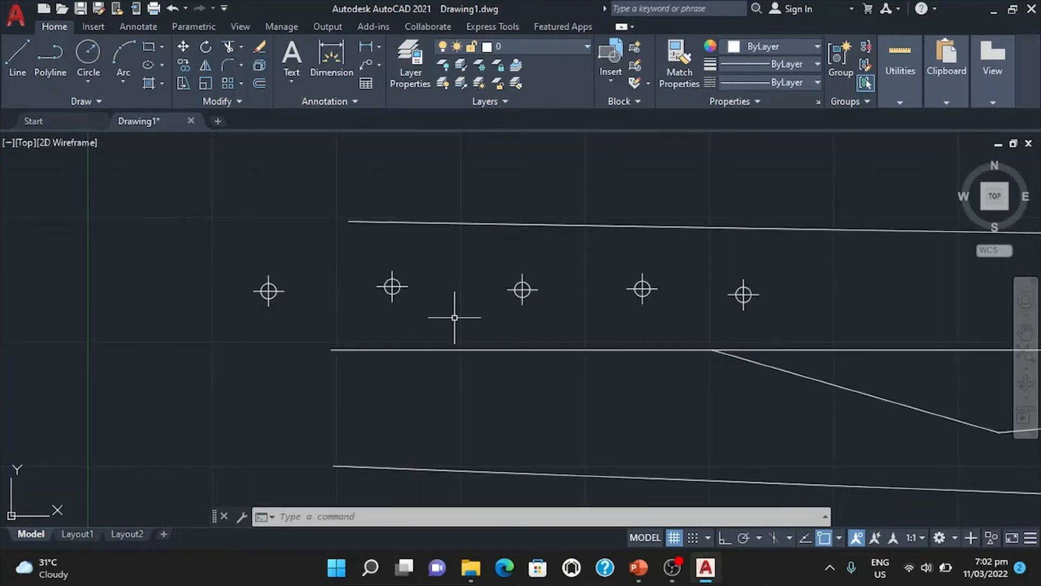
# Set the point size to 10 % relative to the screen in the Point Style settings.
pyautogui.scroll(-2, 454, 317)
pyautogui.write('ddpt')
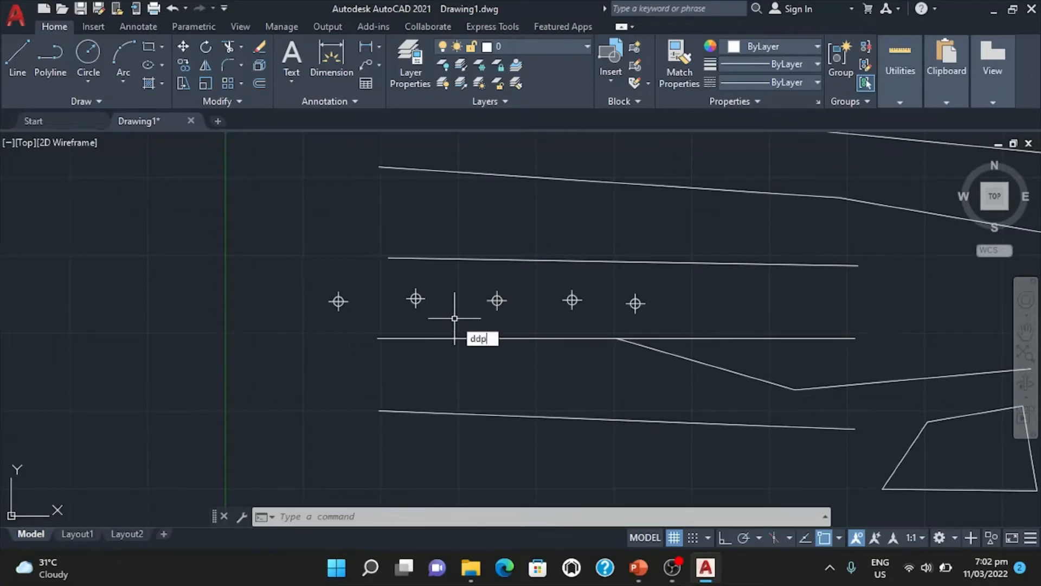
pyautogui.press('Return')
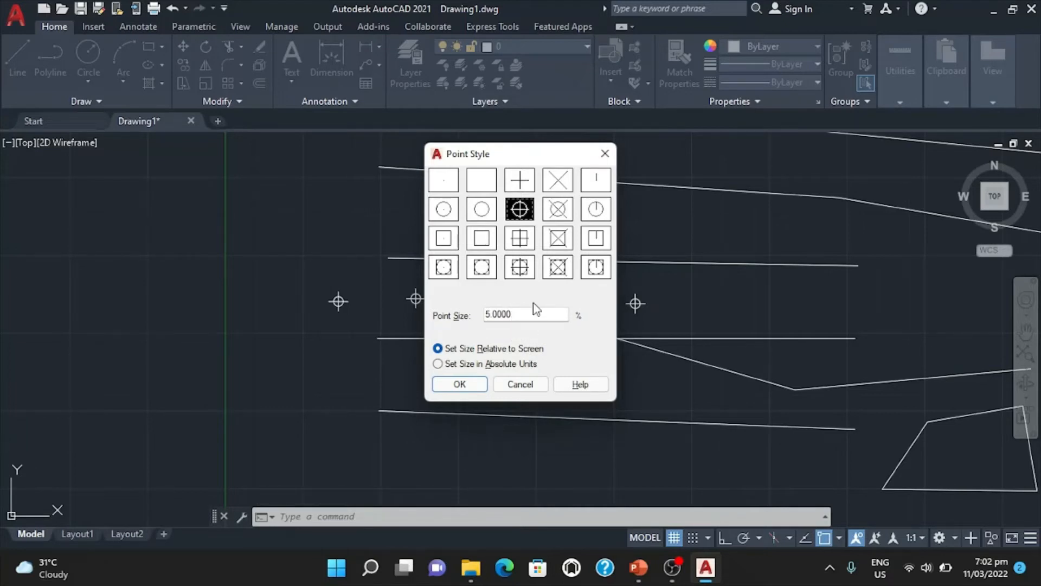
pyautogui.moveTo(532, 318); pyautogui.dragTo(454, 315)
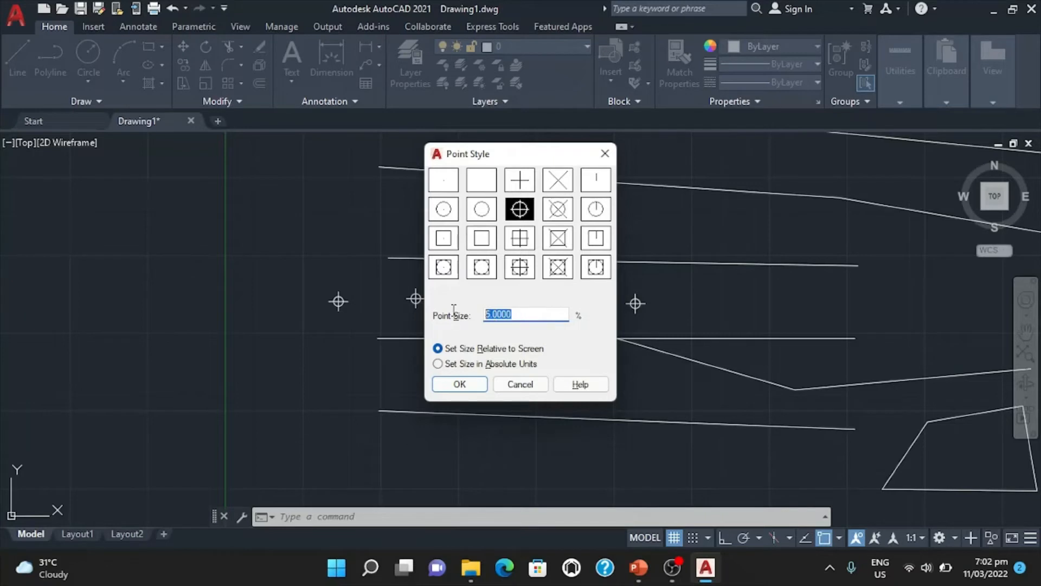
pyautogui.write('10')
pyautogui.press('Return')
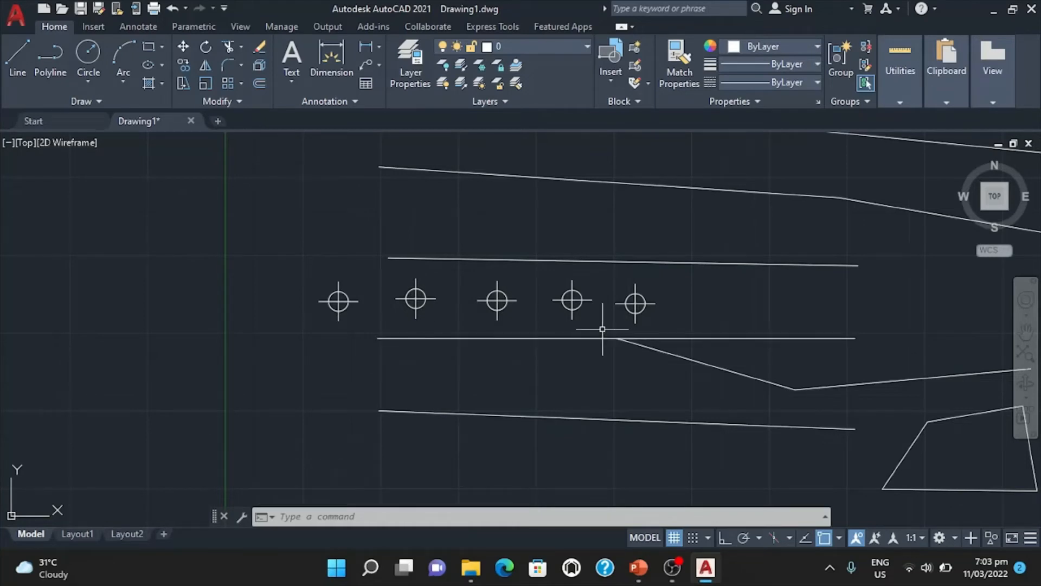
# Enlarge the point markers to a point size of 100 % with the DDPTYPE command.
pyautogui.rightClick(602, 329)
pyautogui.click(594, 355)
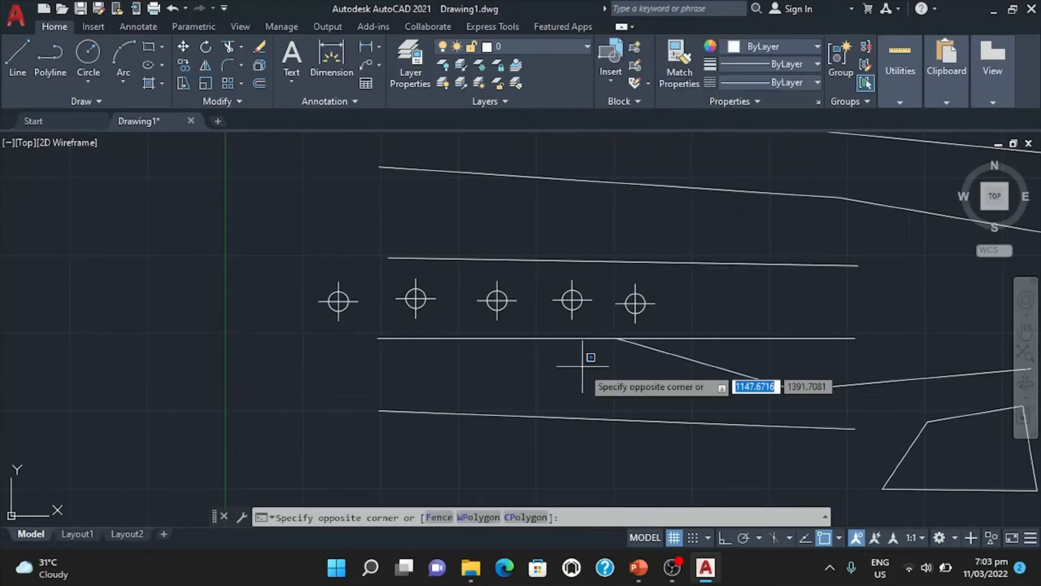
pyautogui.press('Escape')
pyautogui.write('ddp')
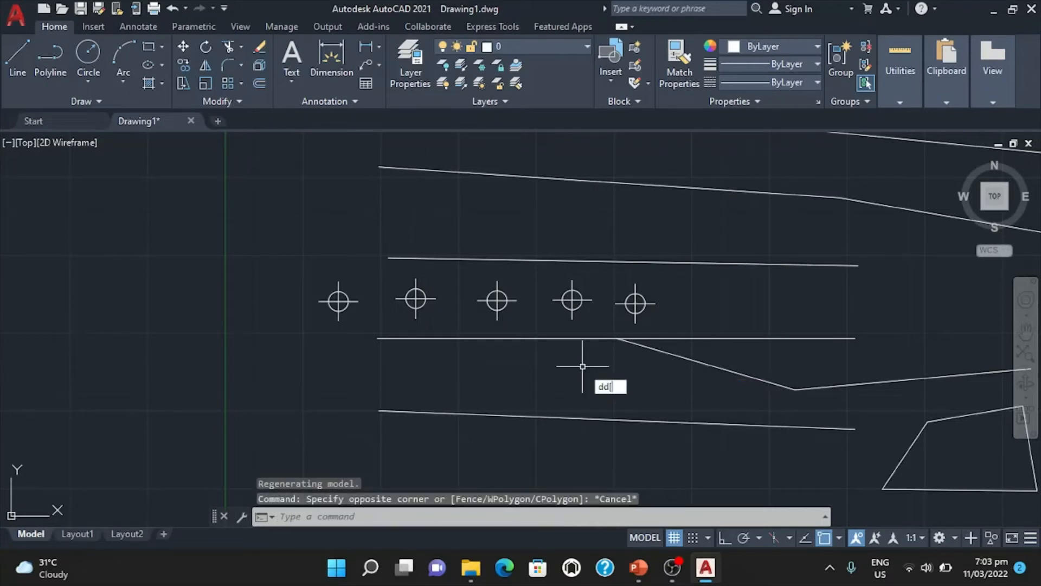
pyautogui.press('Return')
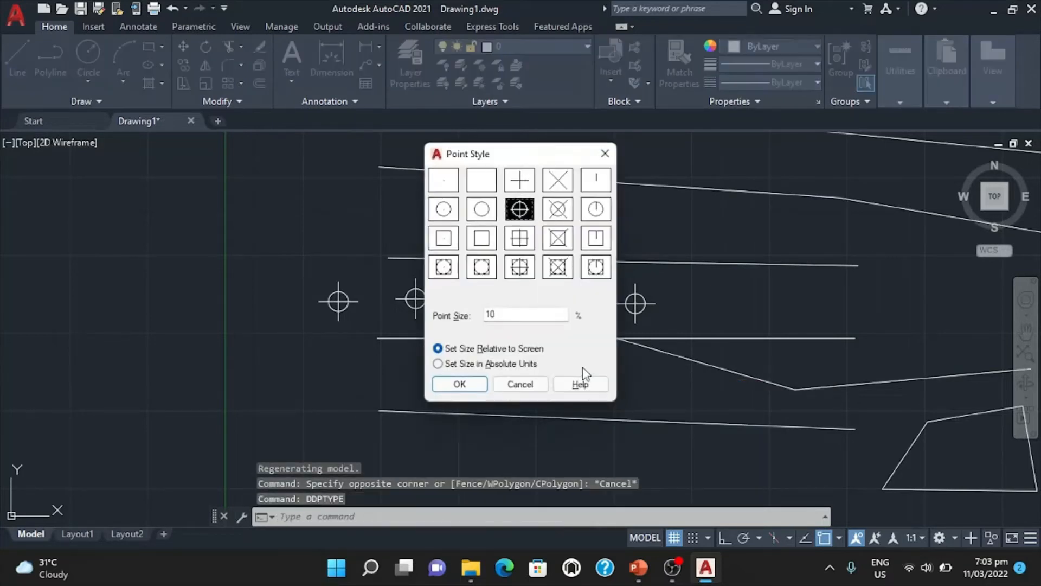
pyautogui.doubleClick(496, 319)
pyautogui.write('100')
pyautogui.press('Return')
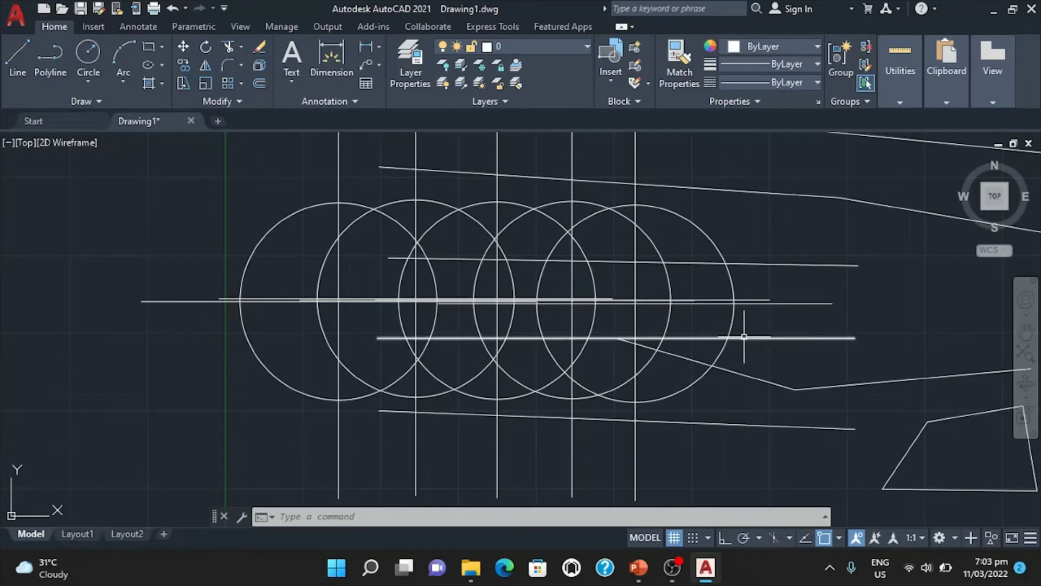
# Set the point size to 5 % relative to the screen, using the DDPTYPE command.
pyautogui.write('ddp')
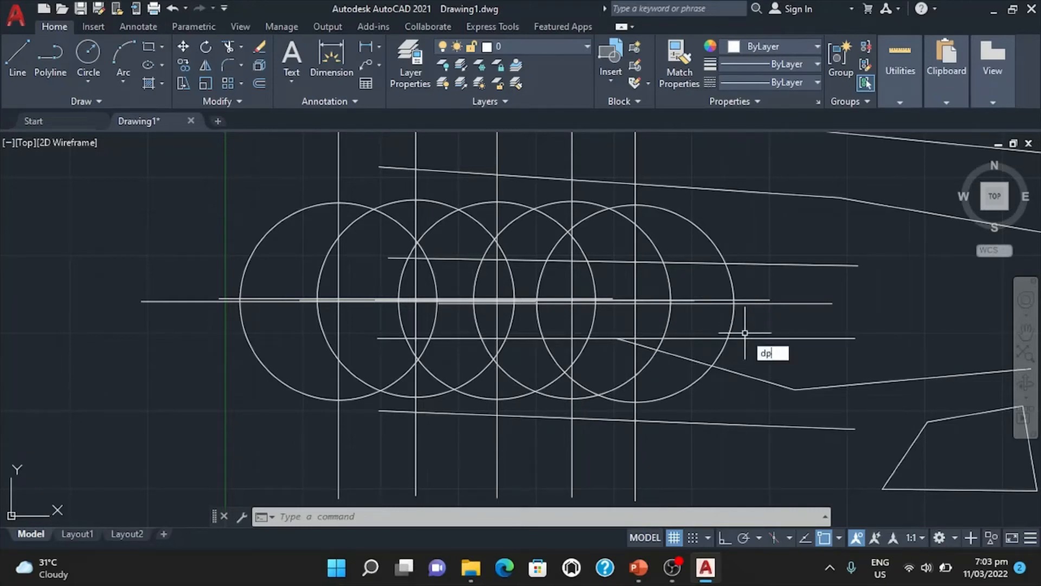
pyautogui.write('type')
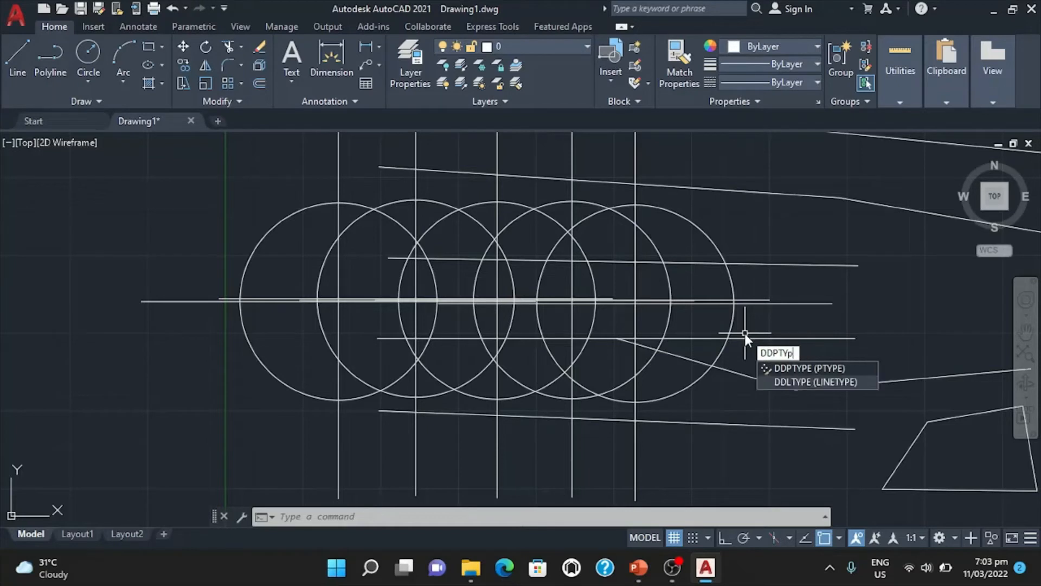
pyautogui.press('Return')
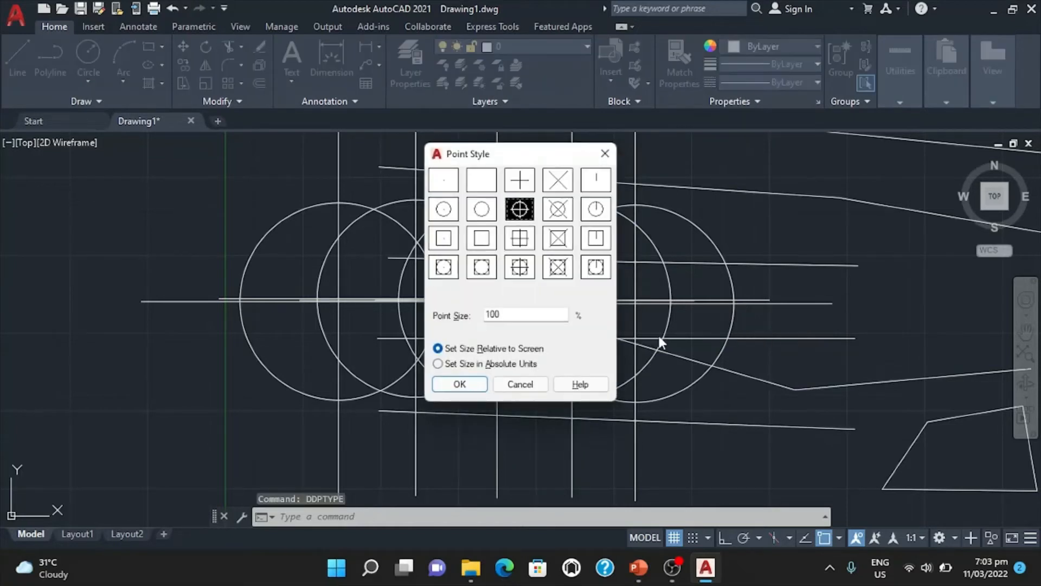
pyautogui.doubleClick(522, 316)
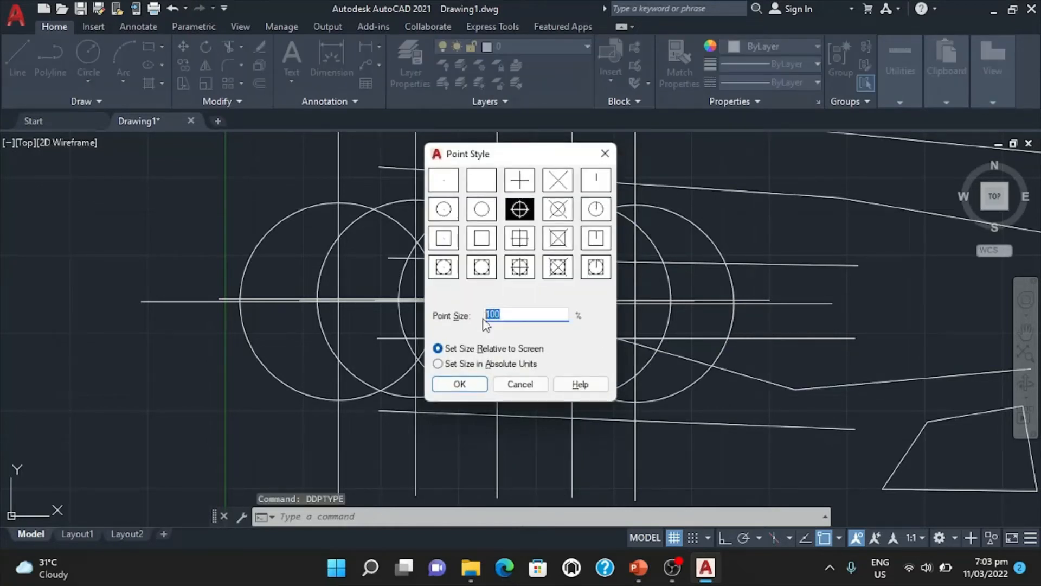
pyautogui.write('5')
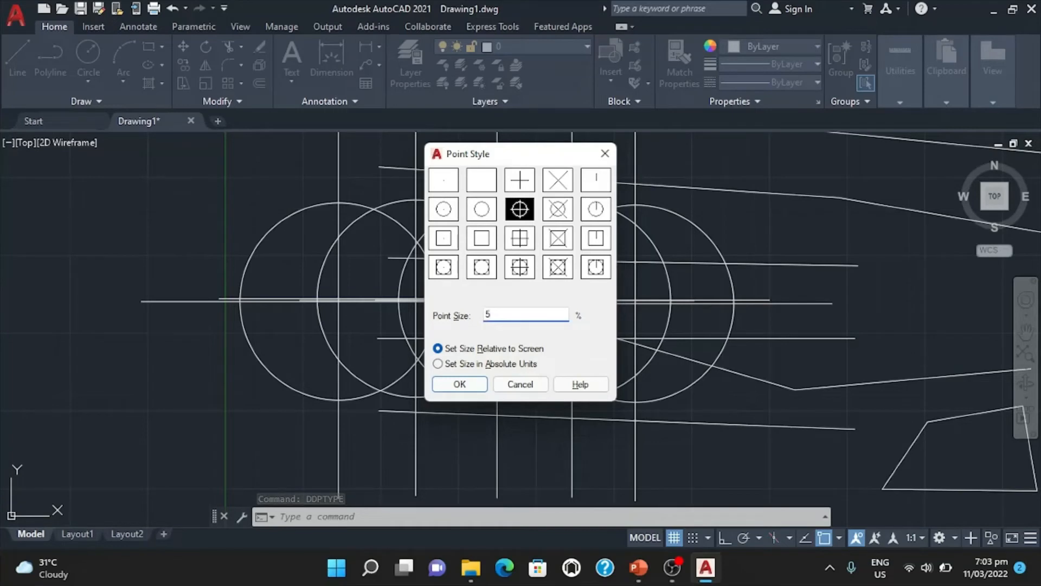
pyautogui.press('Return')
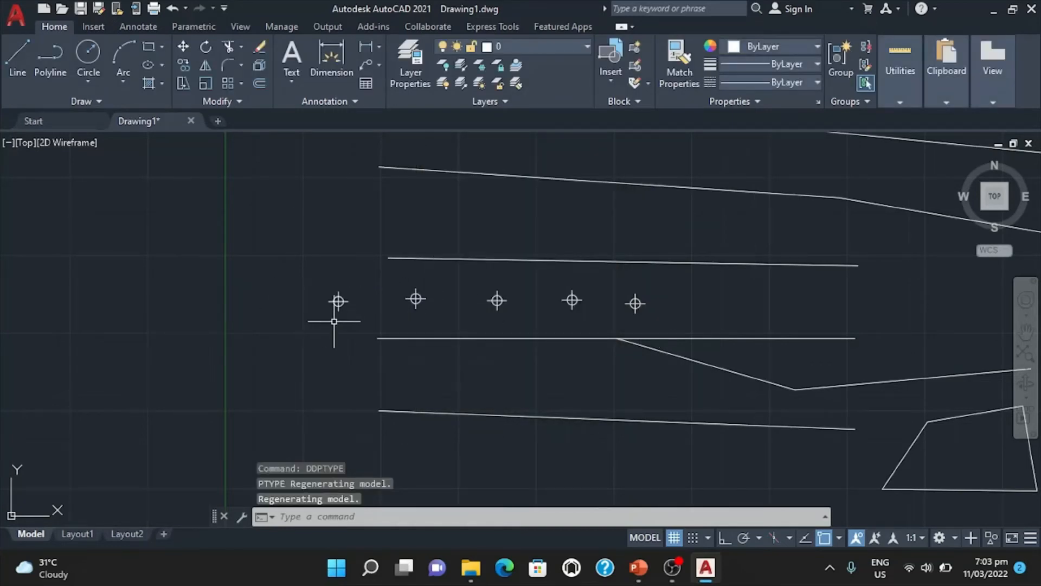
# Erase all sides of the two triangles and the four-sided shape to the right of the lines.
pyautogui.moveTo(760, 307)
pyautogui.mouseDown(button='middle')
pyautogui.moveTo(468, 310)
pyautogui.moveTo(667, 323)
pyautogui.mouseUp(button='middle')
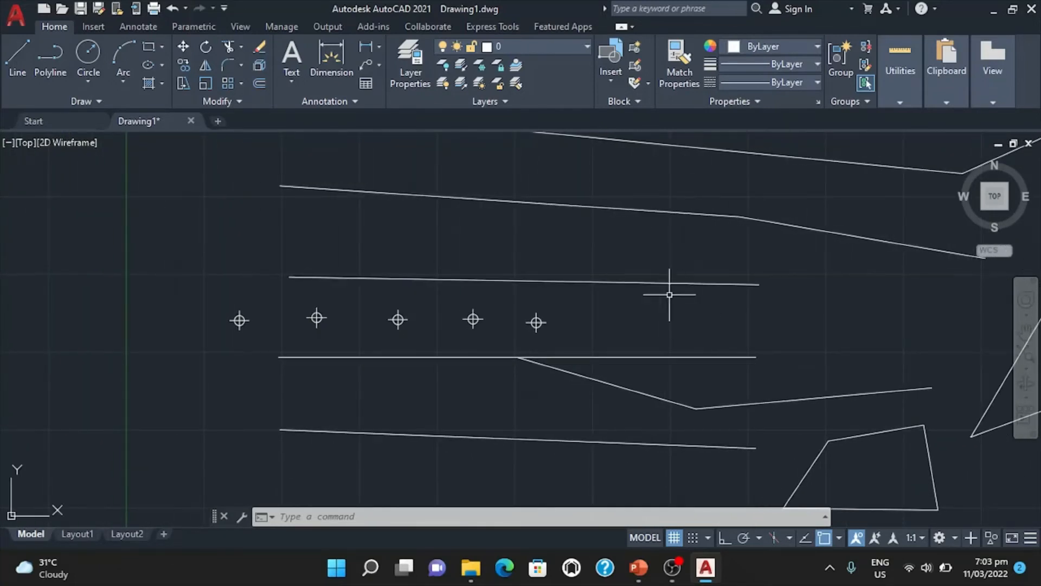
pyautogui.moveTo(602, 305)
pyautogui.mouseDown(button='middle')
pyautogui.moveTo(881, 270)
pyautogui.moveTo(398, 271)
pyautogui.moveTo(382, 291)
pyautogui.moveTo(523, 295)
pyautogui.mouseUp(button='middle')
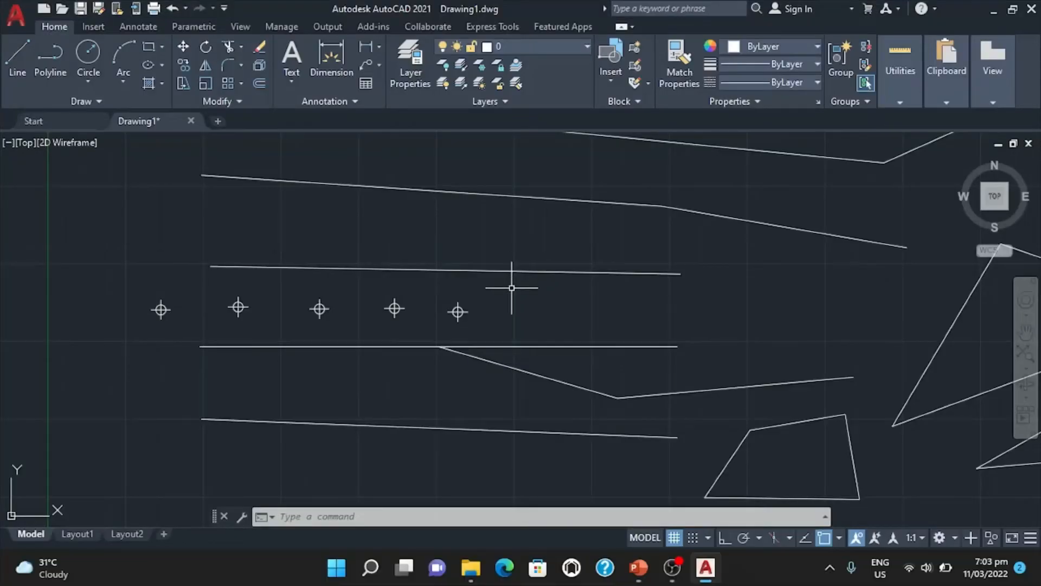
pyautogui.scroll(-2, 508, 282)
pyautogui.moveTo(735, 298); pyautogui.dragTo(612, 326, button='middle')
pyautogui.write('e')
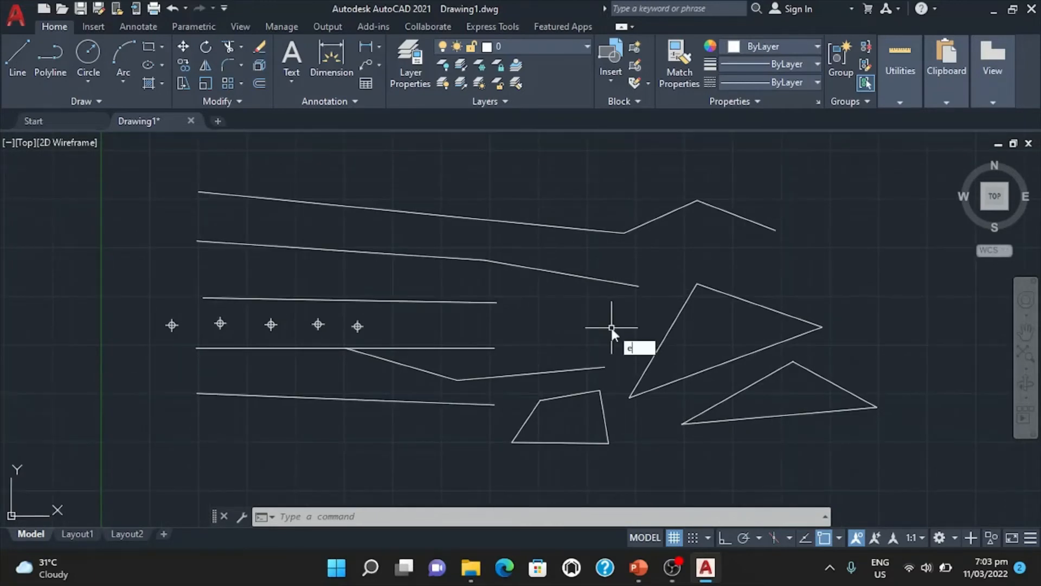
pyautogui.press('Return')
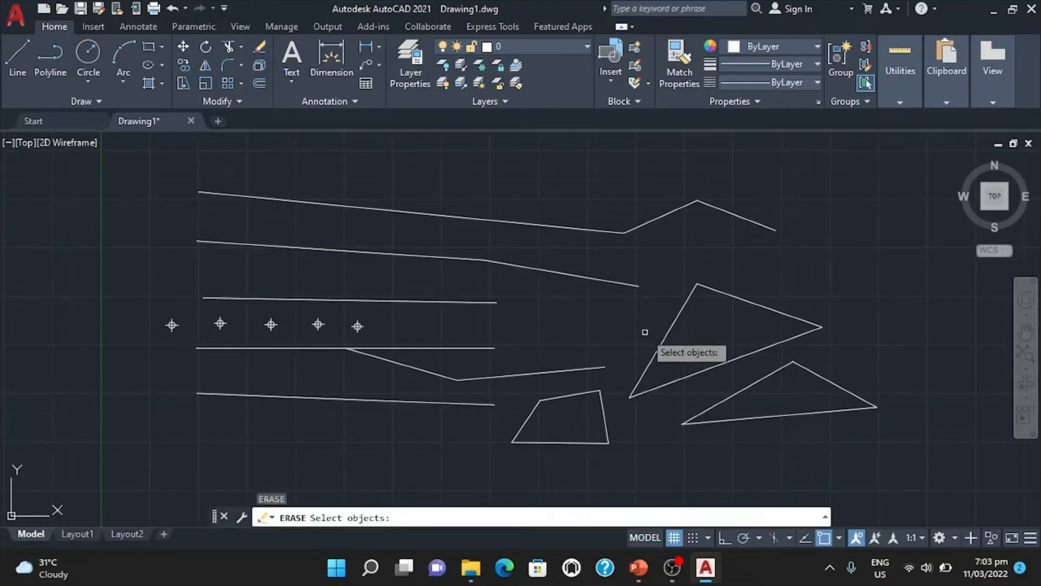
pyautogui.click(662, 342)
pyautogui.click(740, 300)
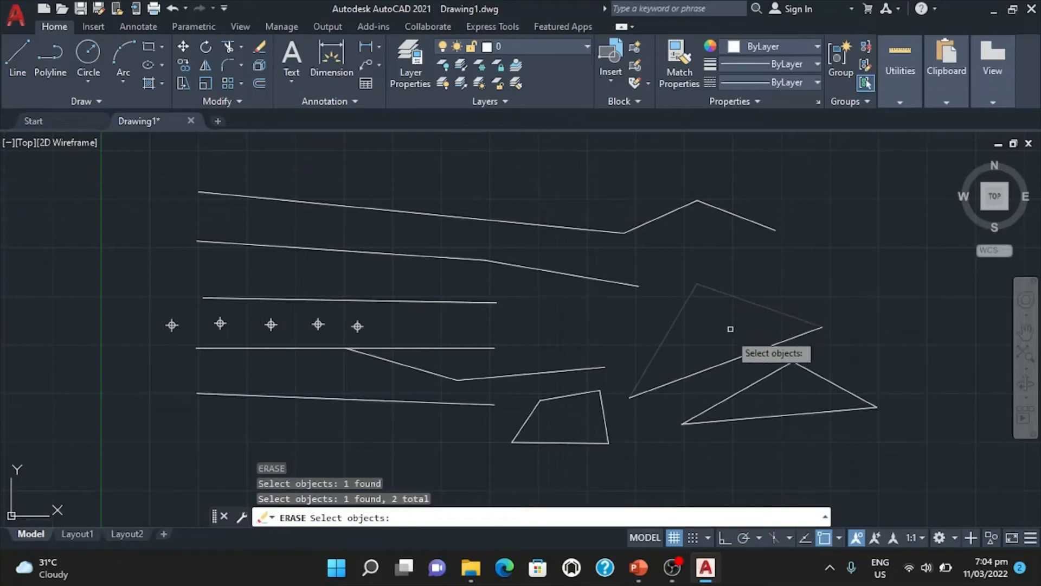
pyautogui.click(727, 362)
pyautogui.click(745, 394)
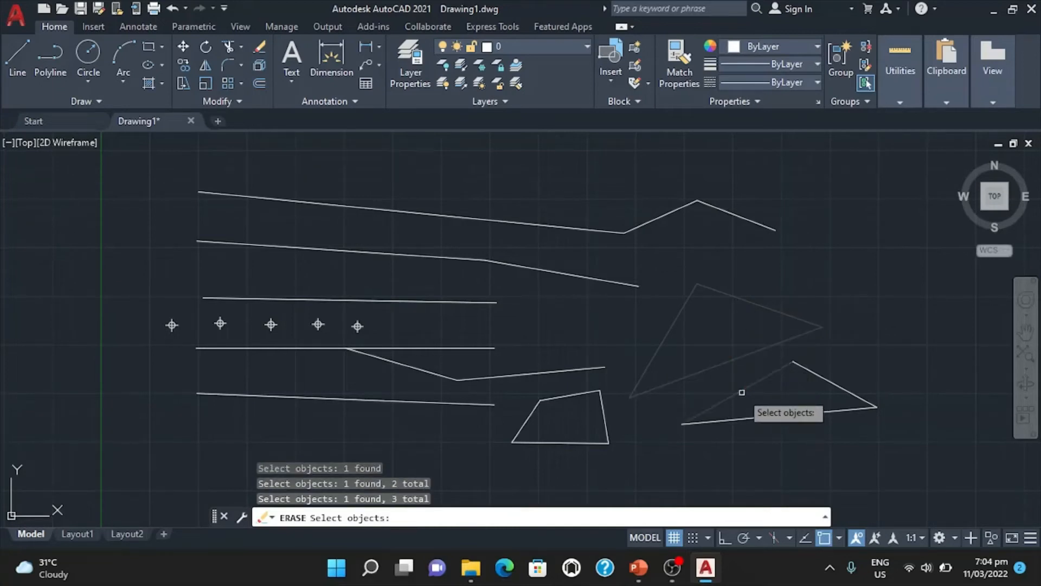
pyautogui.click(751, 418)
pyautogui.click(819, 377)
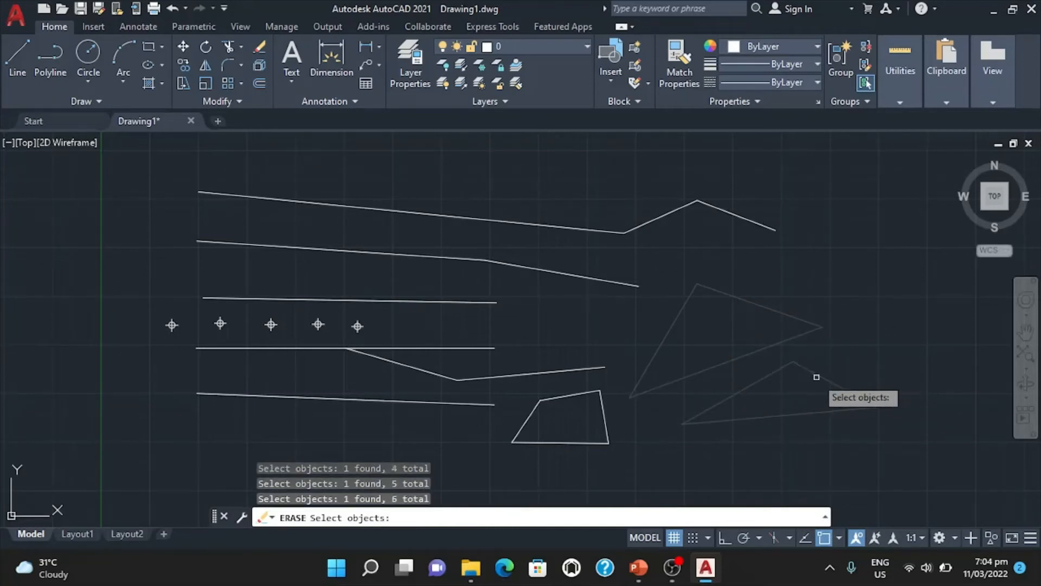
pyautogui.click(605, 419)
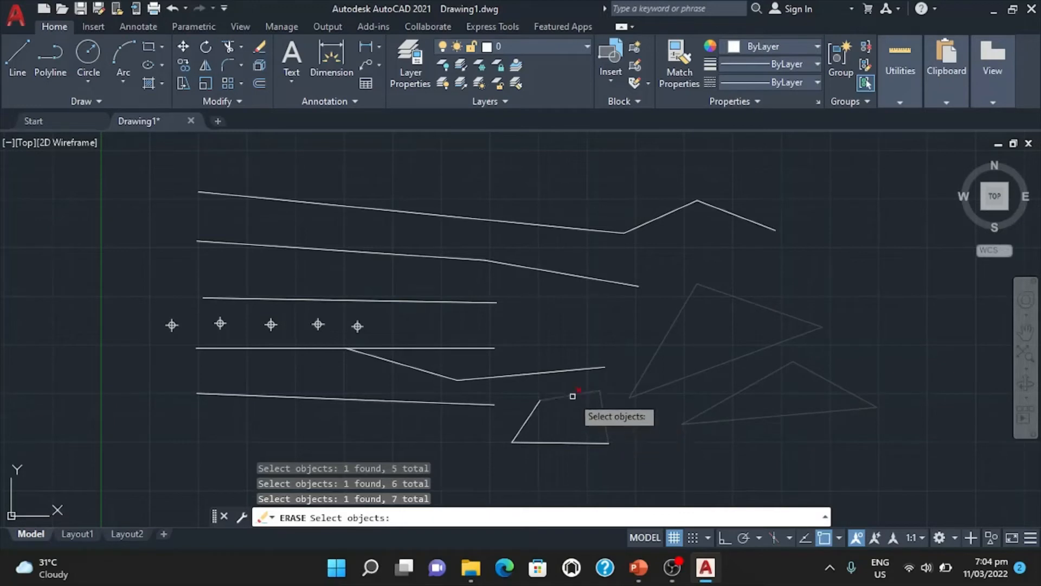
pyautogui.click(572, 395)
pyautogui.click(530, 413)
pyautogui.click(553, 436)
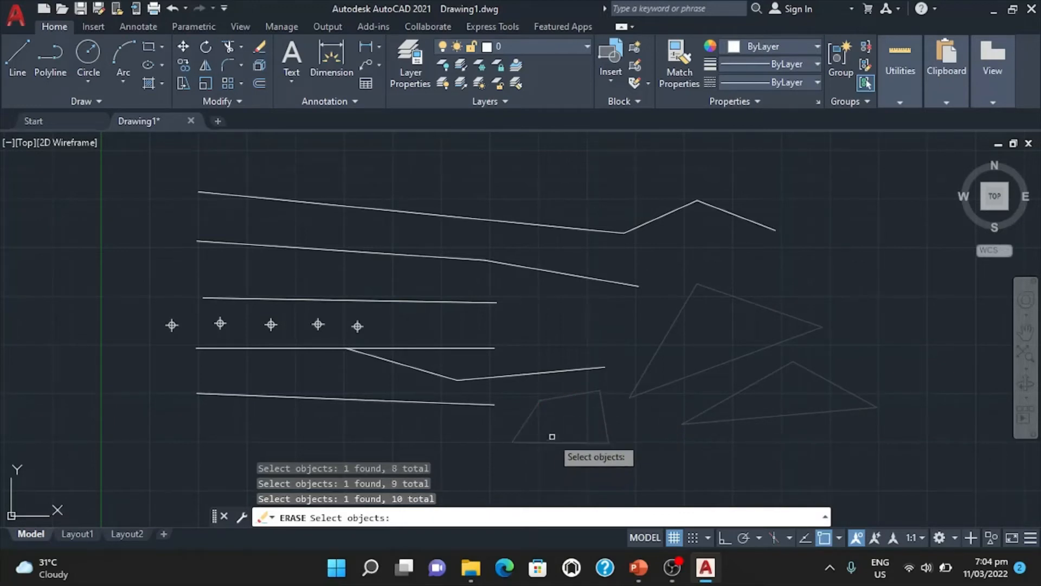
pyautogui.press('Return')
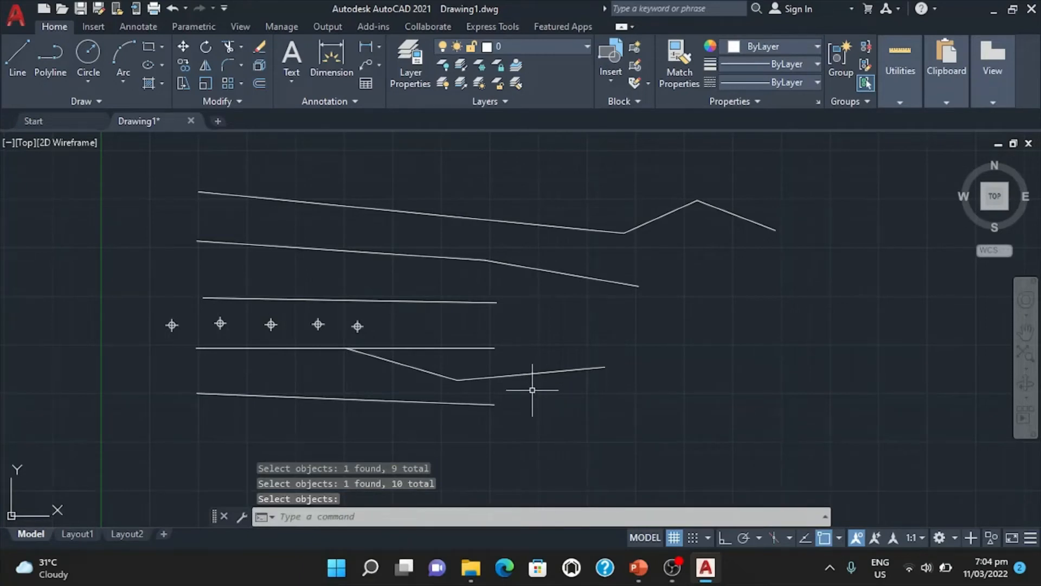
# Erase the two angled segments branching off below the points, the end segment of the second line, and the top line's last two zigzag segments.
pyautogui.write('e')
pyautogui.press('Return')
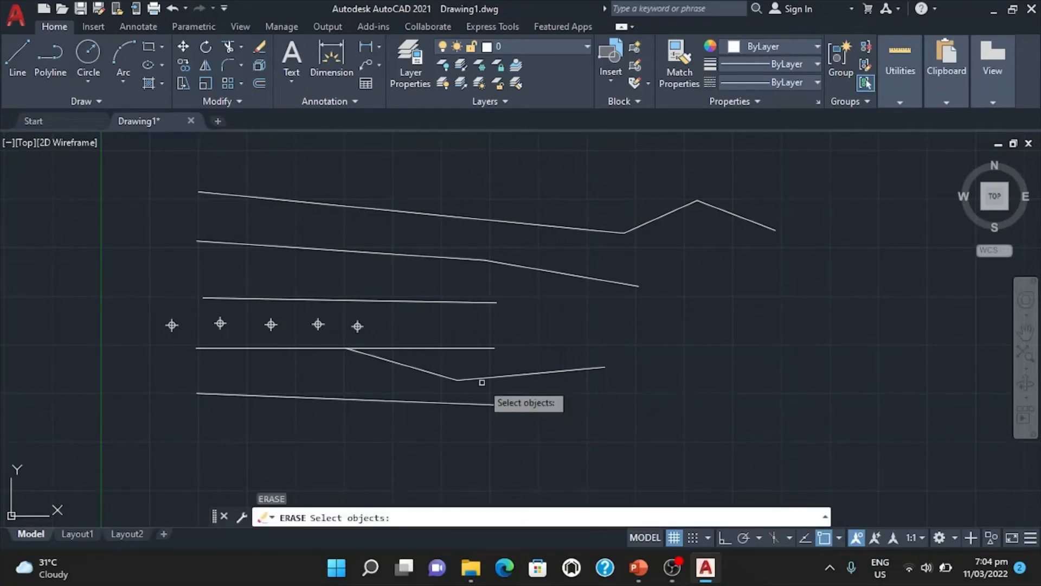
pyautogui.click(479, 380)
pyautogui.click(434, 372)
pyautogui.click(542, 280)
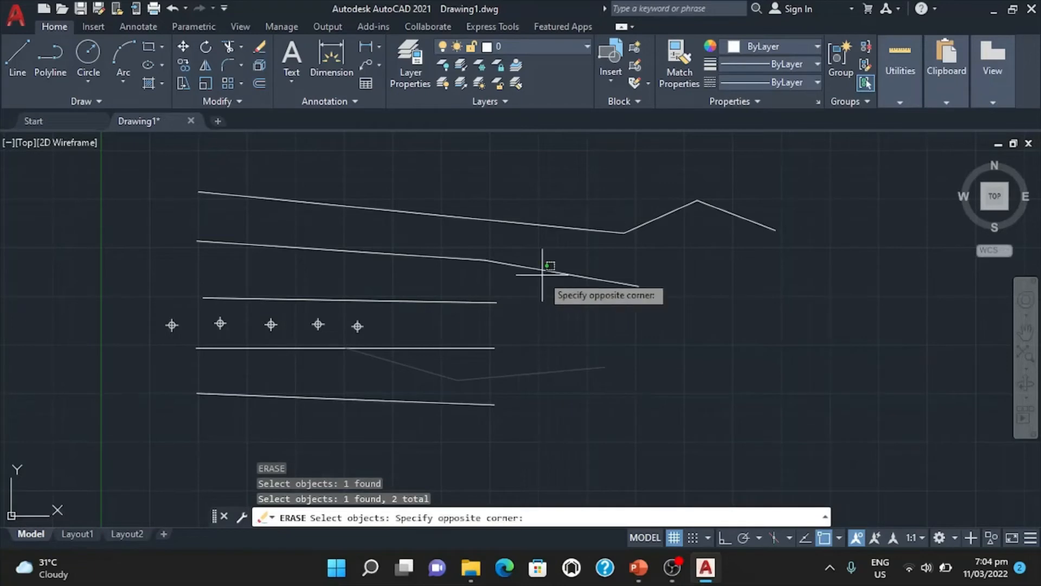
pyautogui.click(542, 275)
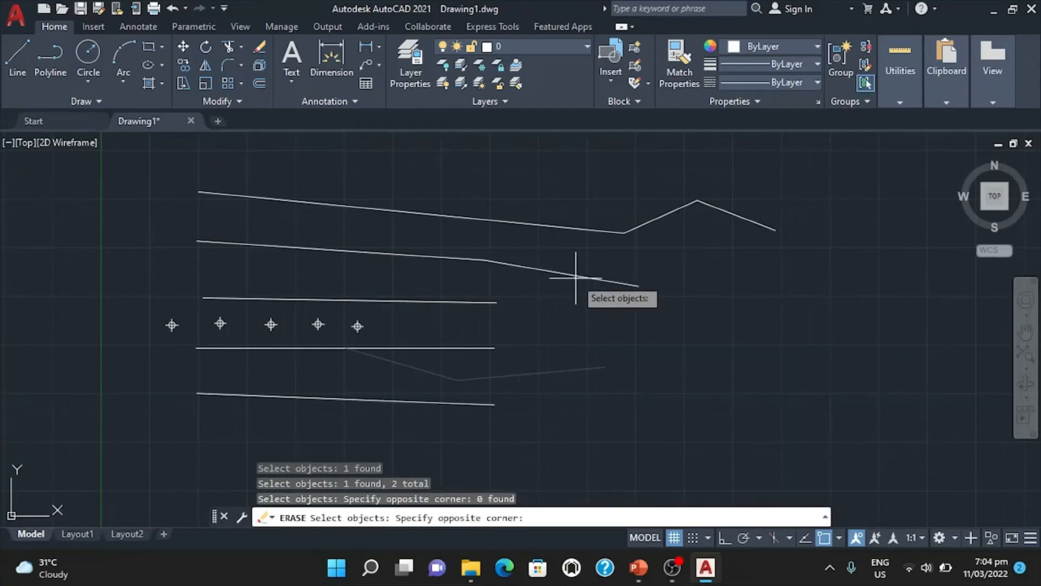
pyautogui.click(576, 278)
pyautogui.click(574, 269)
pyautogui.click(819, 245)
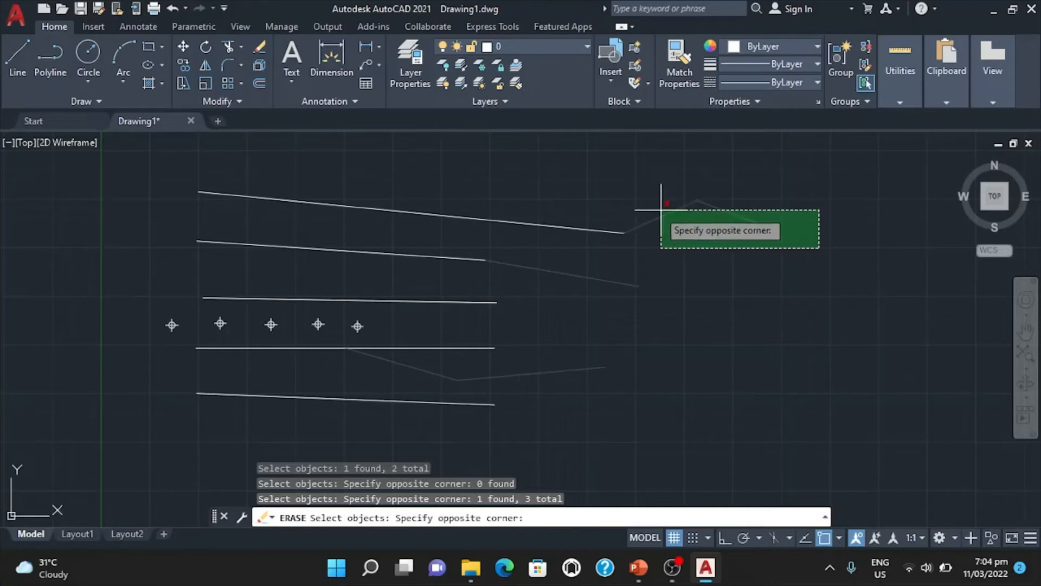
pyautogui.click(731, 216)
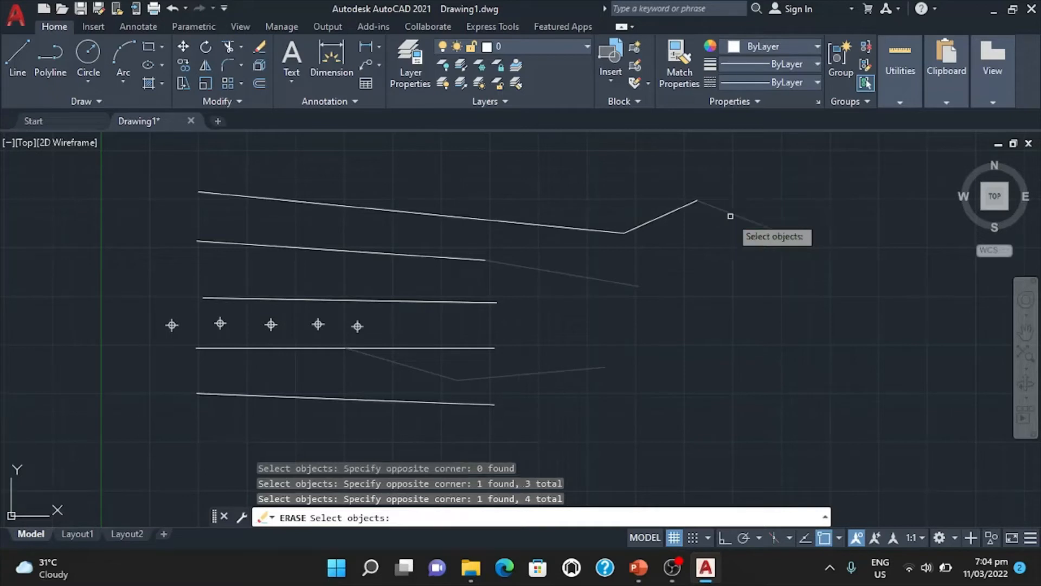
pyautogui.click(587, 253)
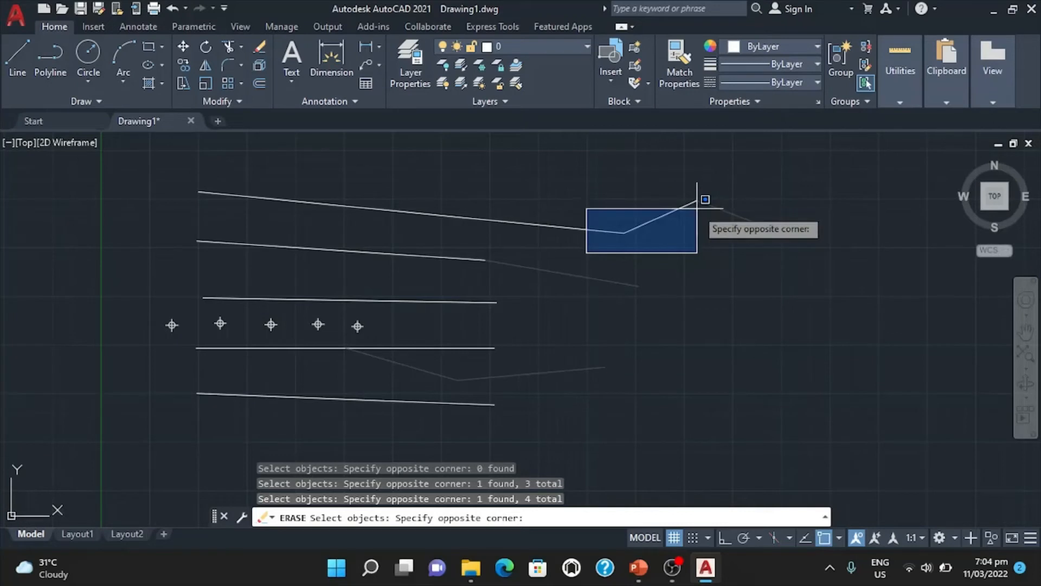
pyautogui.click(721, 190)
pyautogui.press('Return')
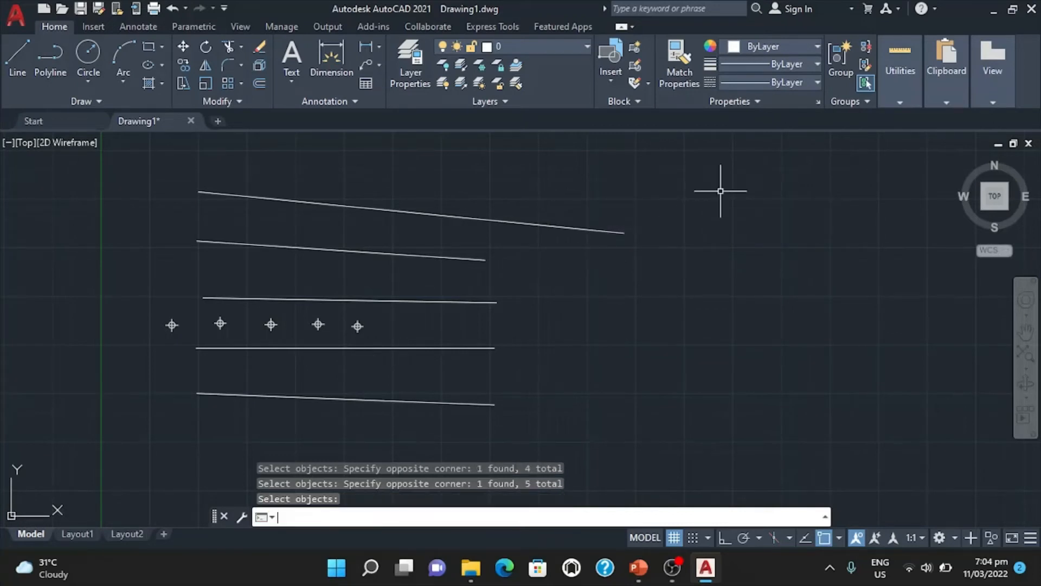
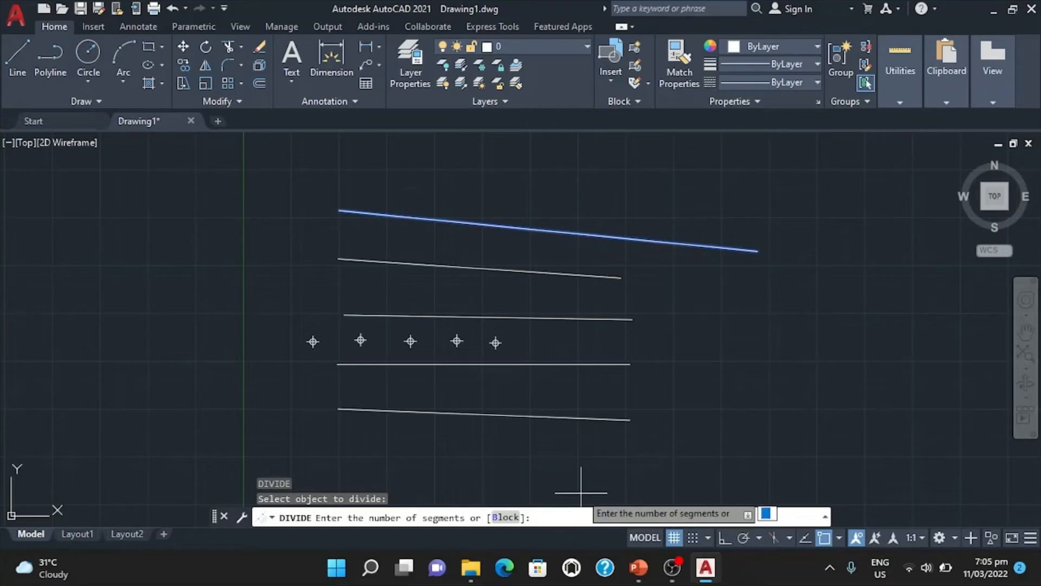
# Divide the top line into 2 equal segments and inspect the point placed at its midpoint.
pyautogui.write('2')
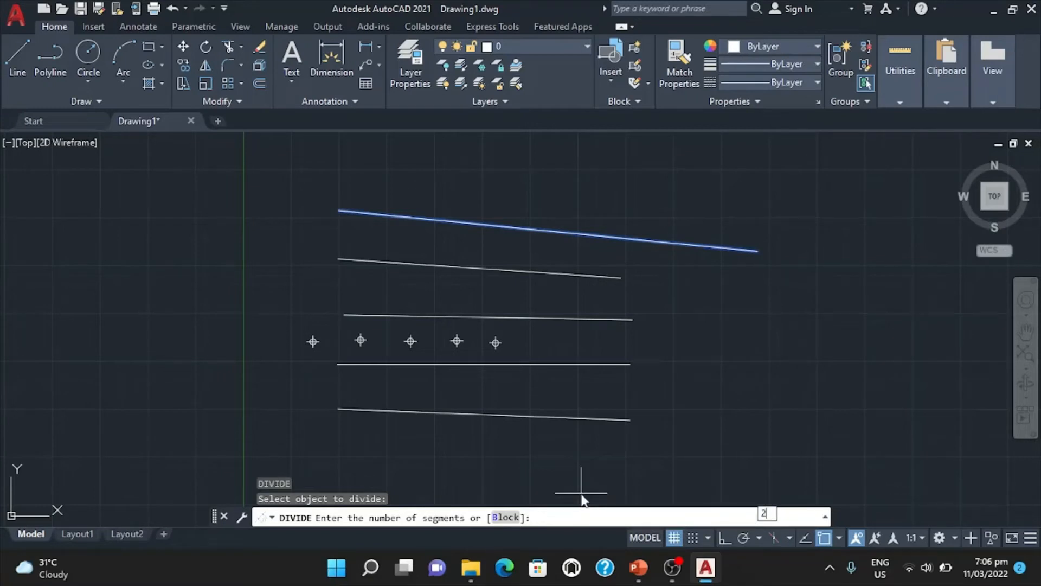
pyautogui.press('Return')
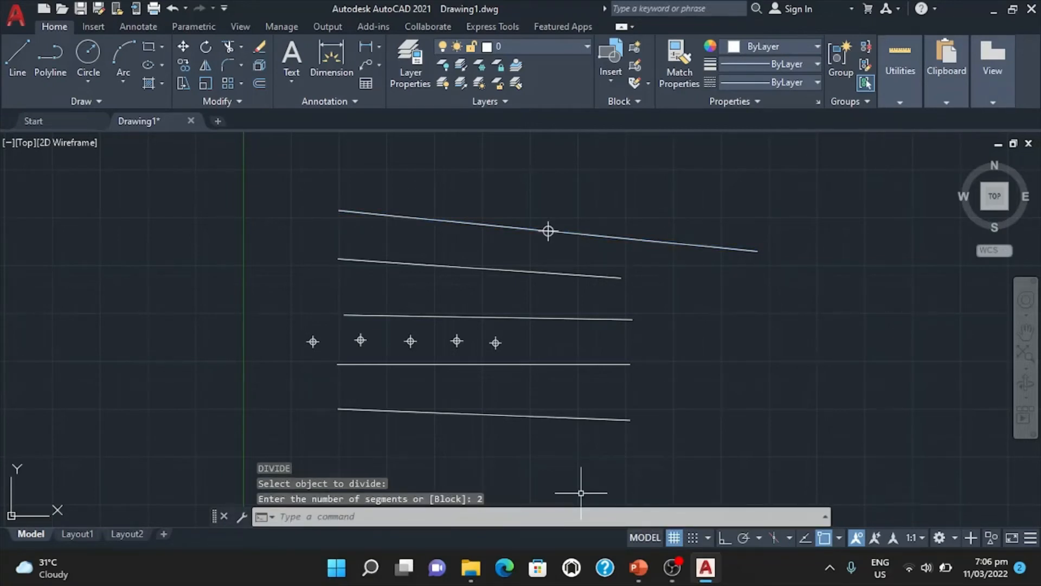
pyautogui.click(599, 239)
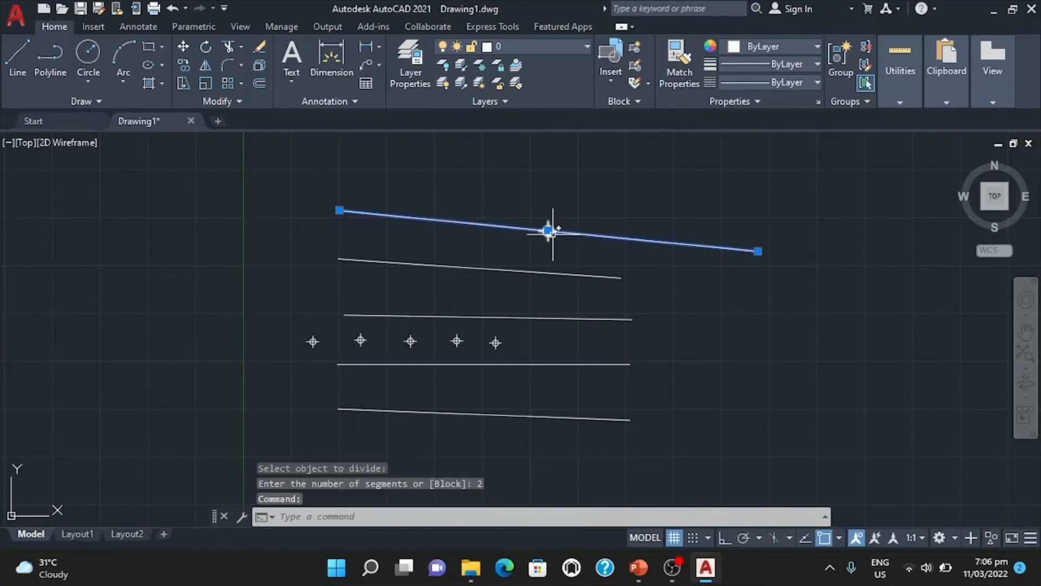
pyautogui.scroll(2, 548, 231)
pyautogui.scroll(8, 547, 231)
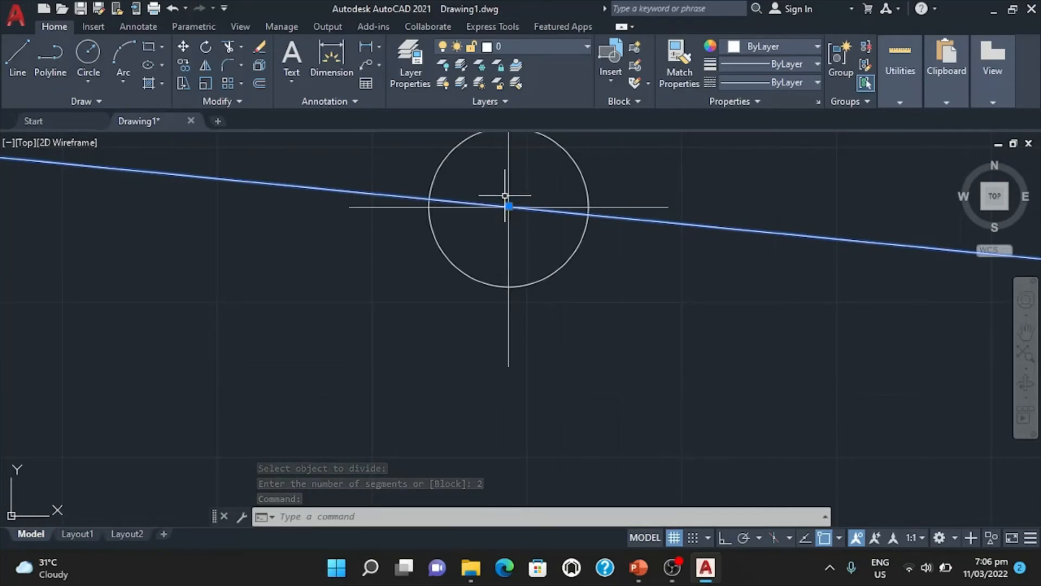
pyautogui.scroll(-5, 505, 197)
pyautogui.scroll(-4, 505, 198)
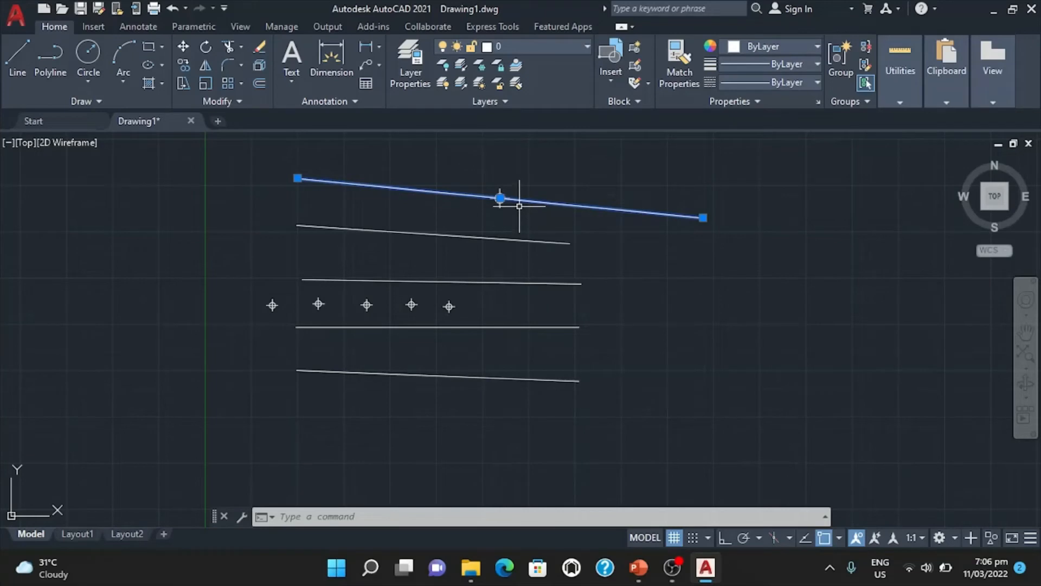
pyautogui.press('Escape')
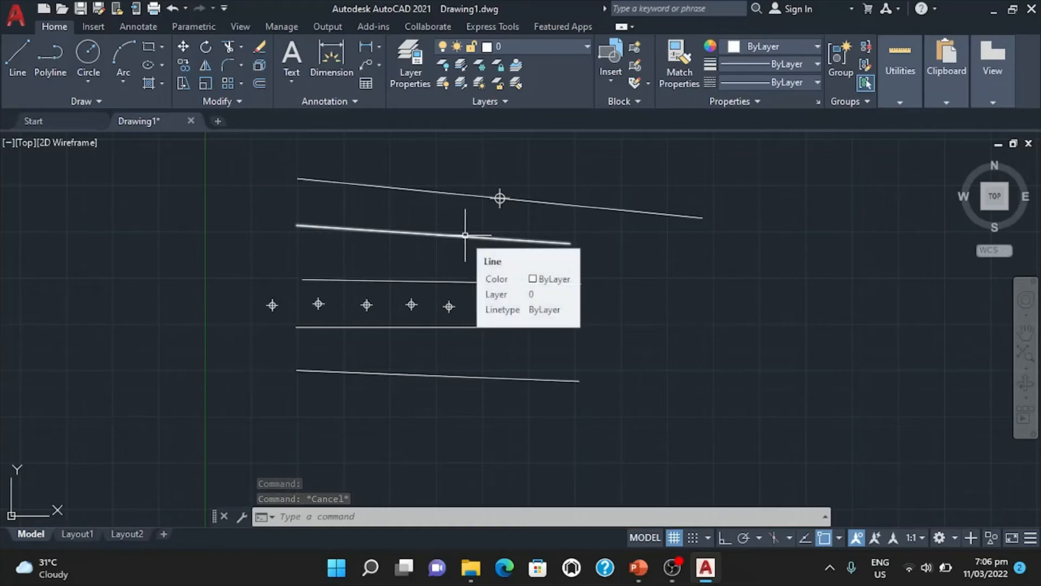
# Divide the second line from the top into 4 equal segments with the DIVIDE command.
pyautogui.write('DIVide')
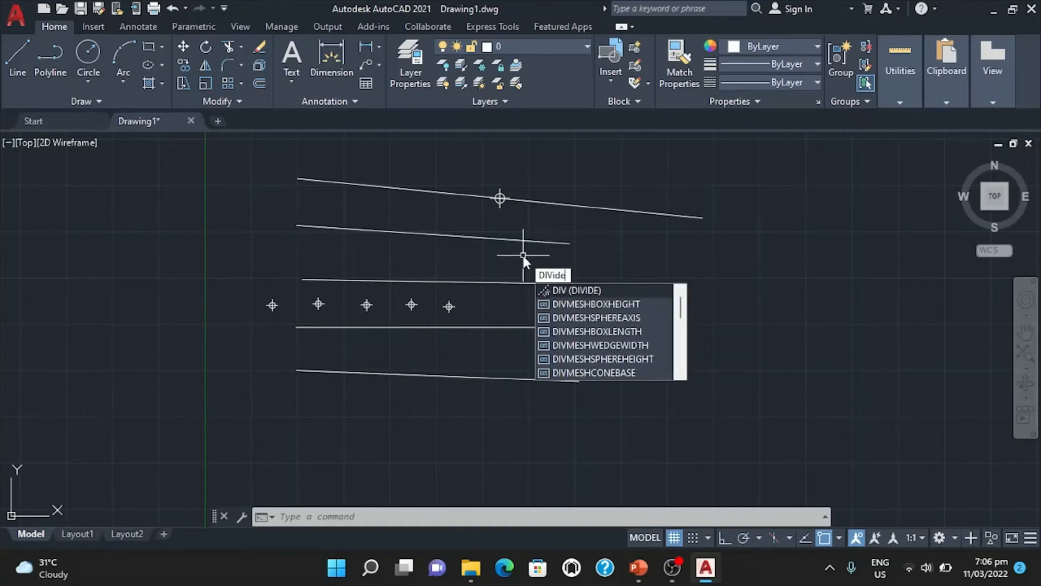
pyautogui.press('Return')
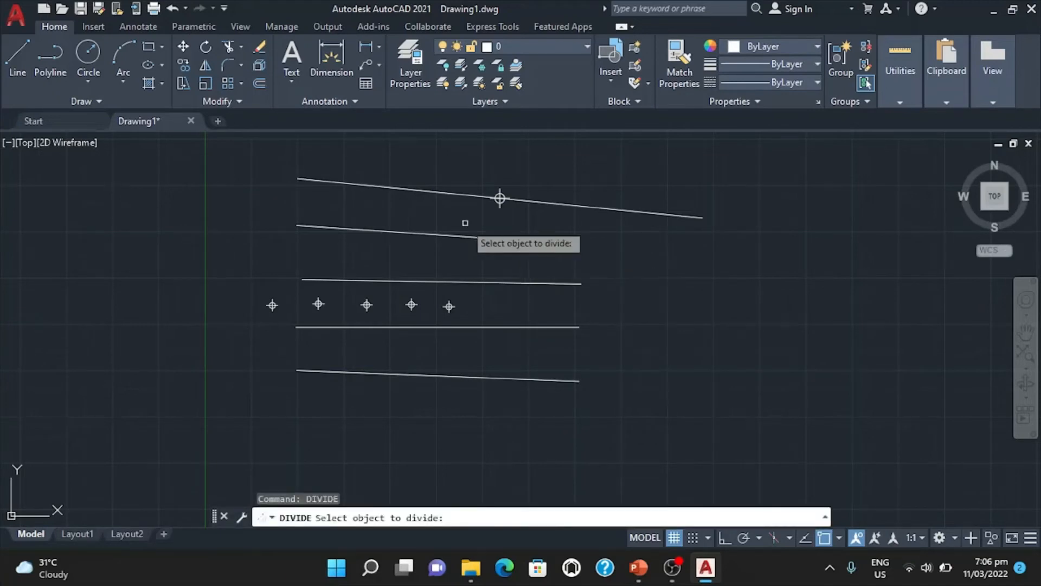
pyautogui.click(460, 238)
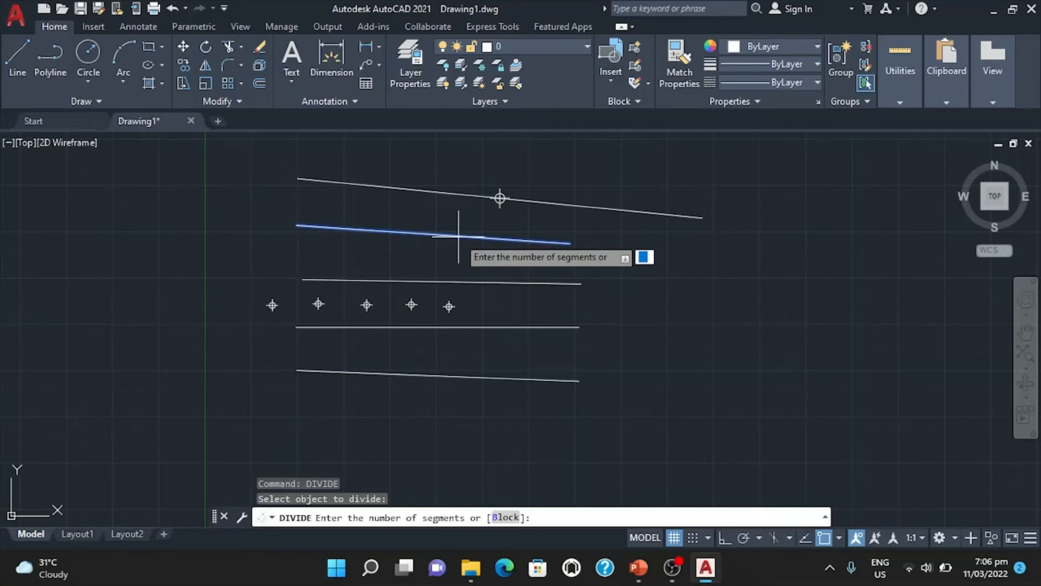
pyautogui.press('Return')
pyautogui.scroll(6, 365, 230)
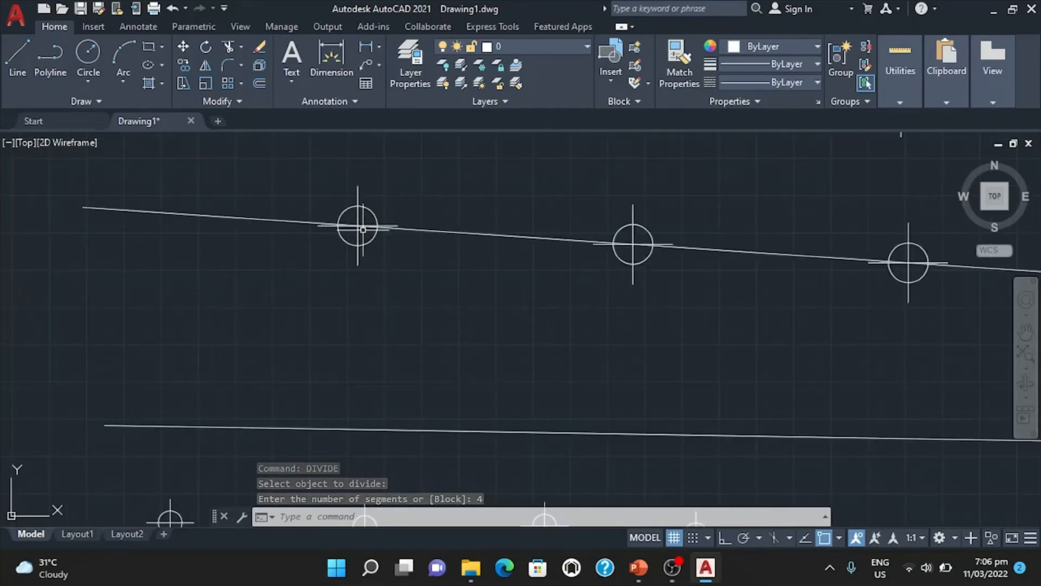
pyautogui.scroll(-2, 358, 226)
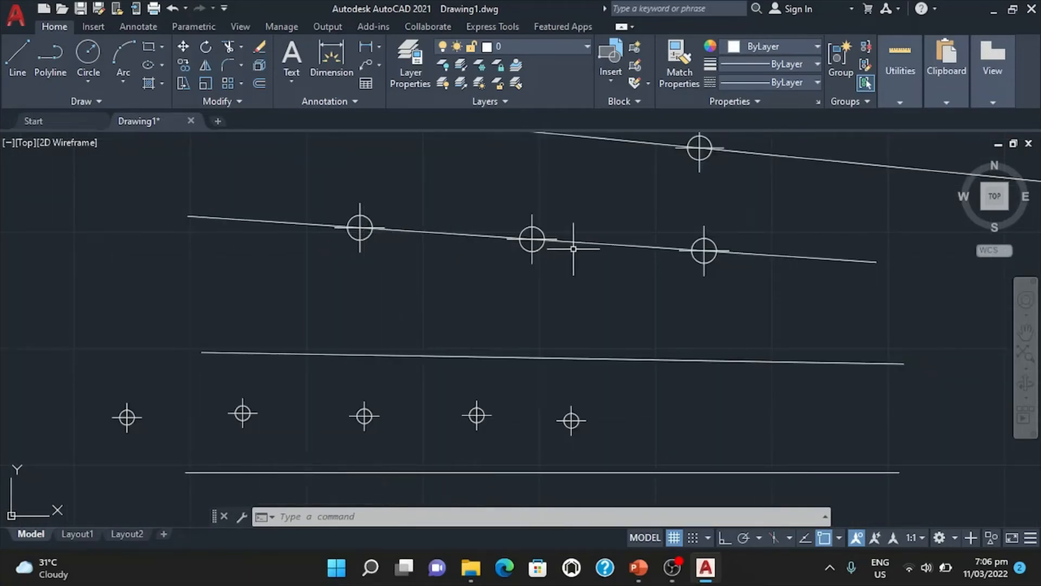
pyautogui.scroll(-2, 621, 268)
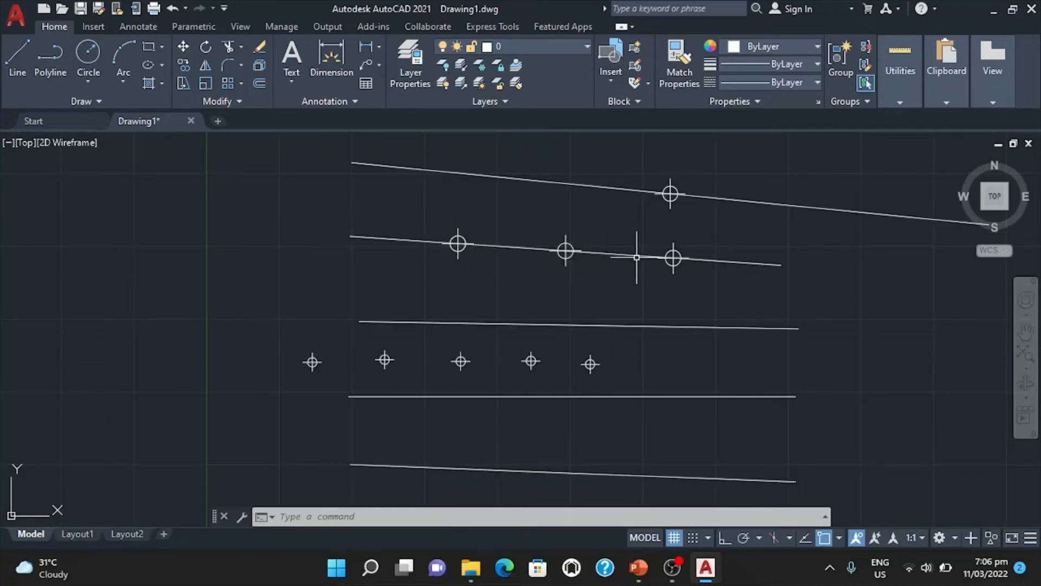
pyautogui.scroll(-2, 698, 278)
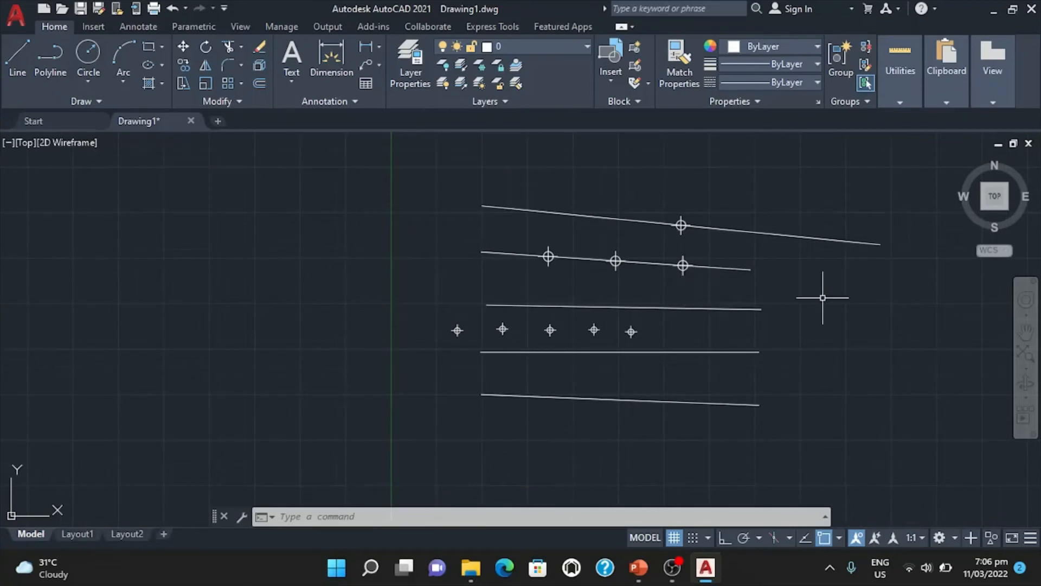
# Divide the third line, just above the row of loose points, into 20 equal segments.
pyautogui.moveTo(819, 295); pyautogui.dragTo(629, 293, button='middle')
pyautogui.scroll(2, 483, 283)
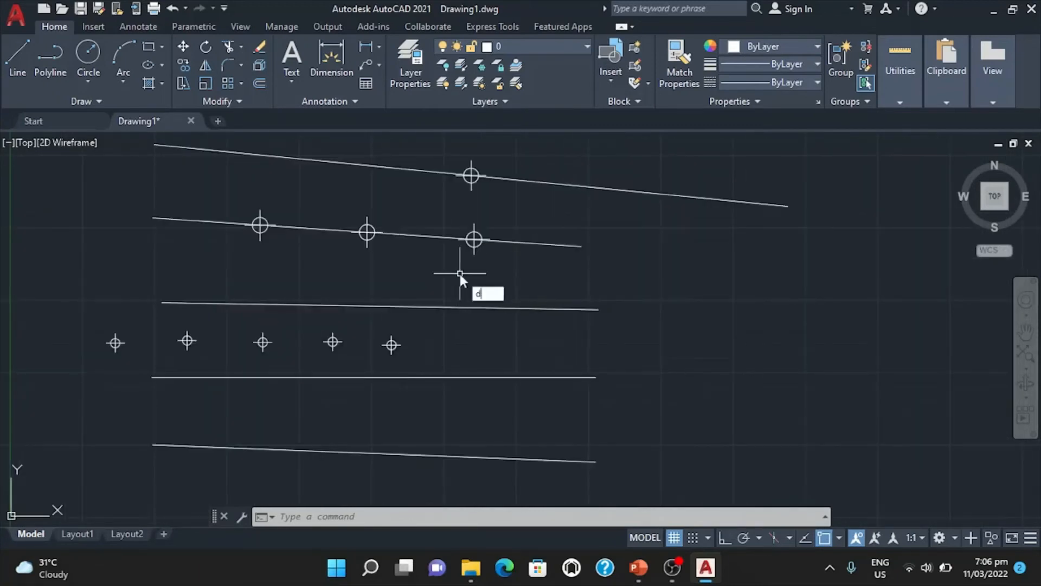
pyautogui.press('Return')
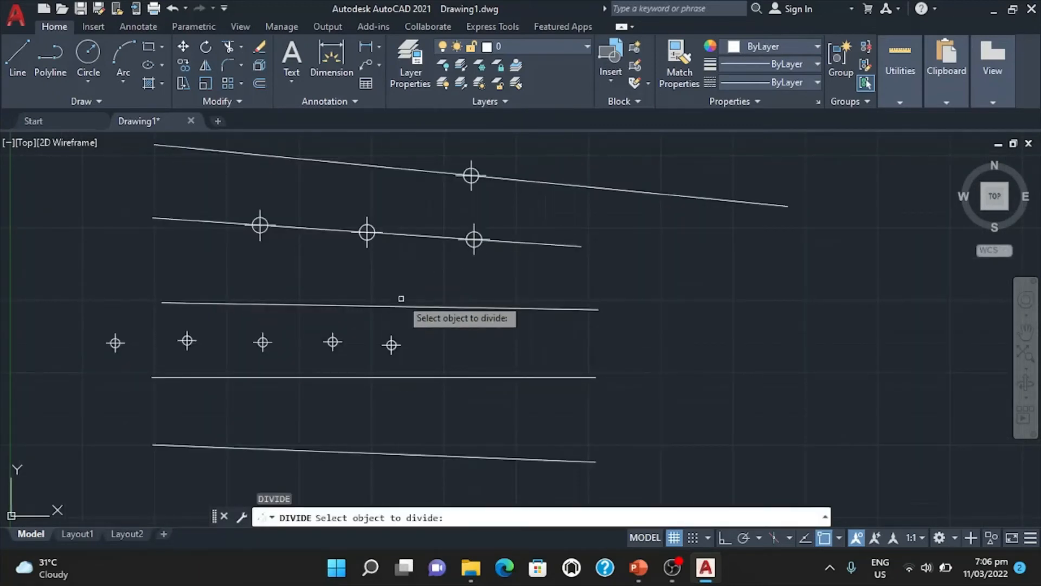
pyautogui.click(402, 307)
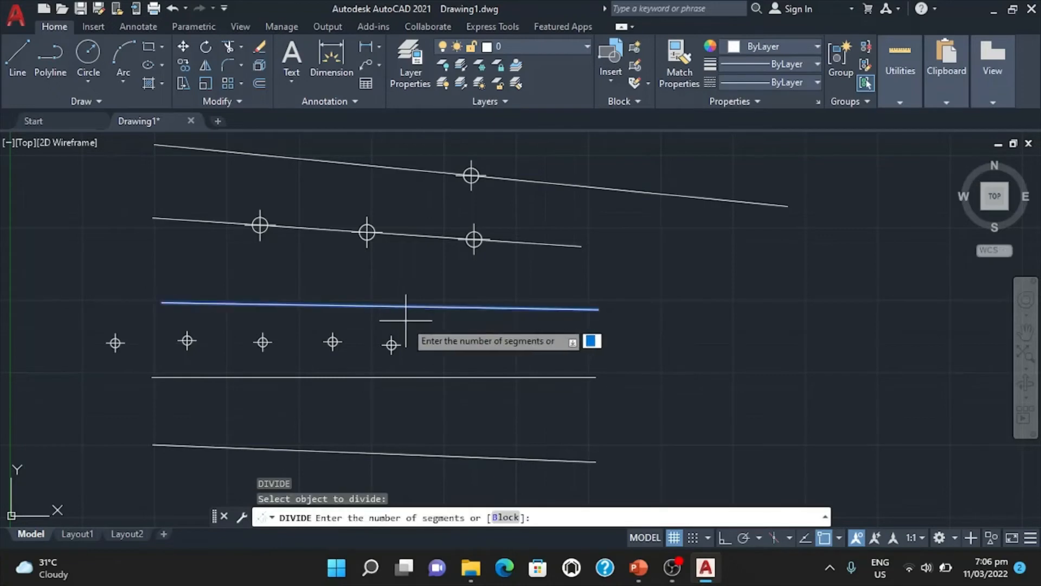
pyautogui.press('Return')
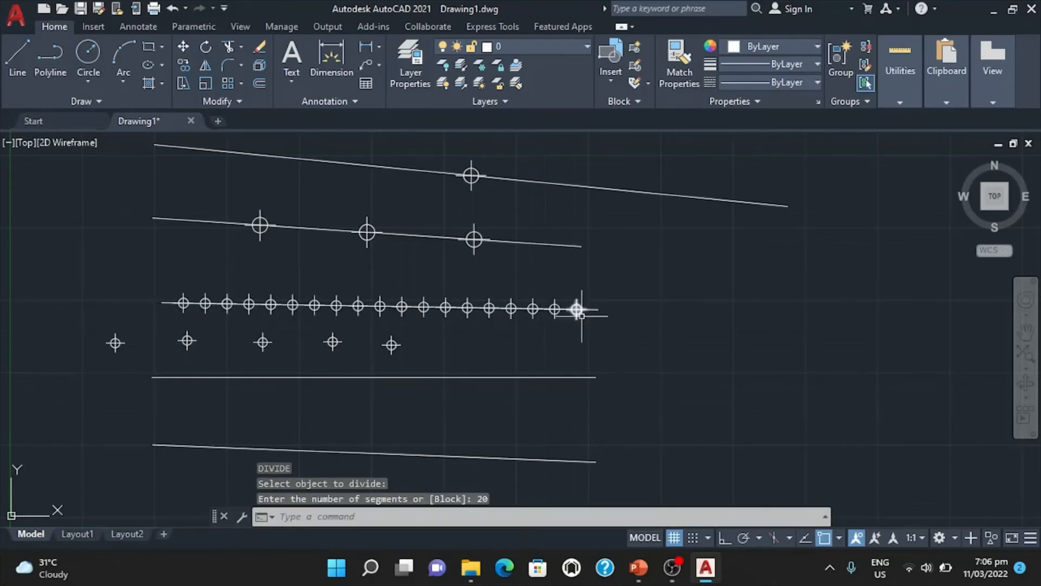
# Try to divide the preselected horizontal line below the loose points into 100 segments.
pyautogui.click(355, 374)
pyautogui.write('div')
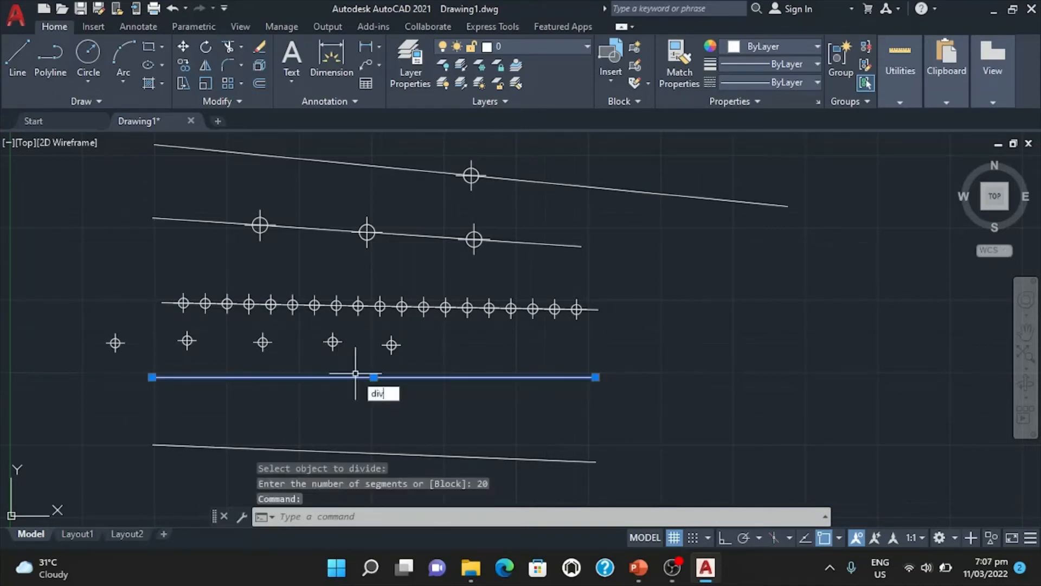
pyautogui.press('Return')
pyautogui.write('100')
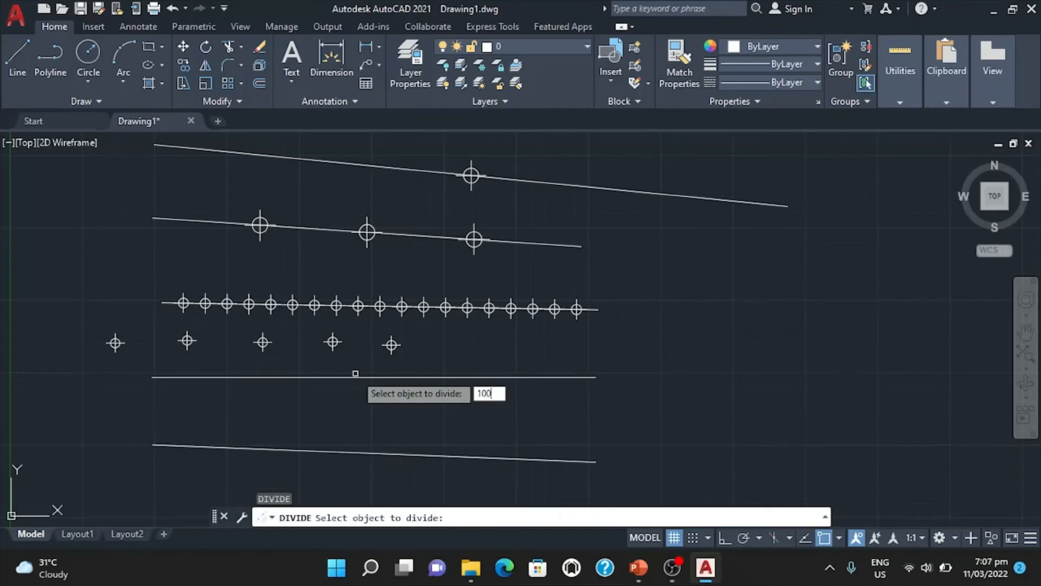
pyautogui.press('Return')
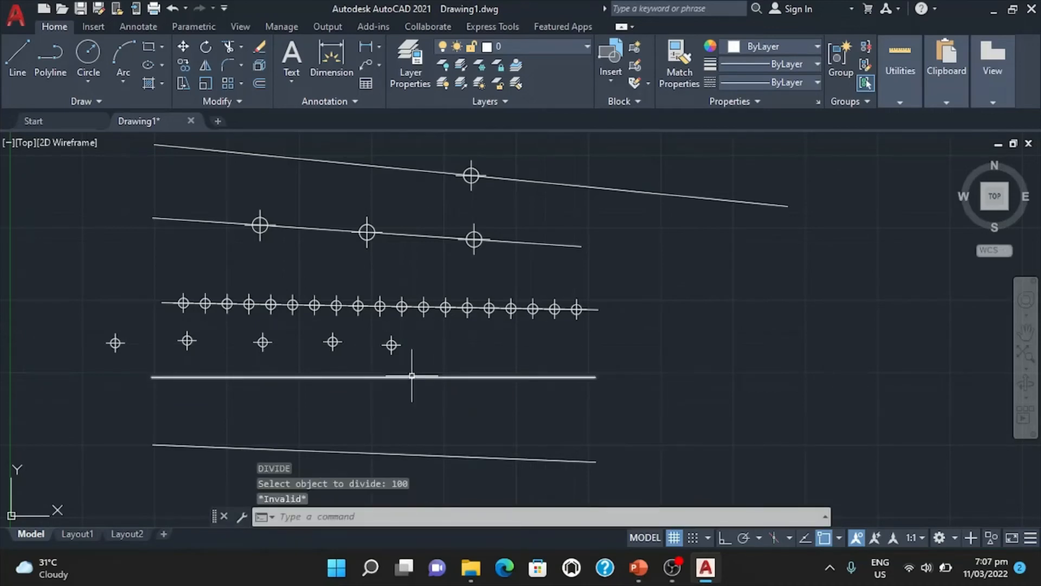
pyautogui.click(412, 375)
pyautogui.write('dic')
pyautogui.press('Return')
pyautogui.press('Escape')
pyautogui.press('Escape')
# Divide the horizontal line below the loose points into 100 equal segments and inspect the resulting point markers.
pyautogui.write('div')
pyautogui.press('Return')
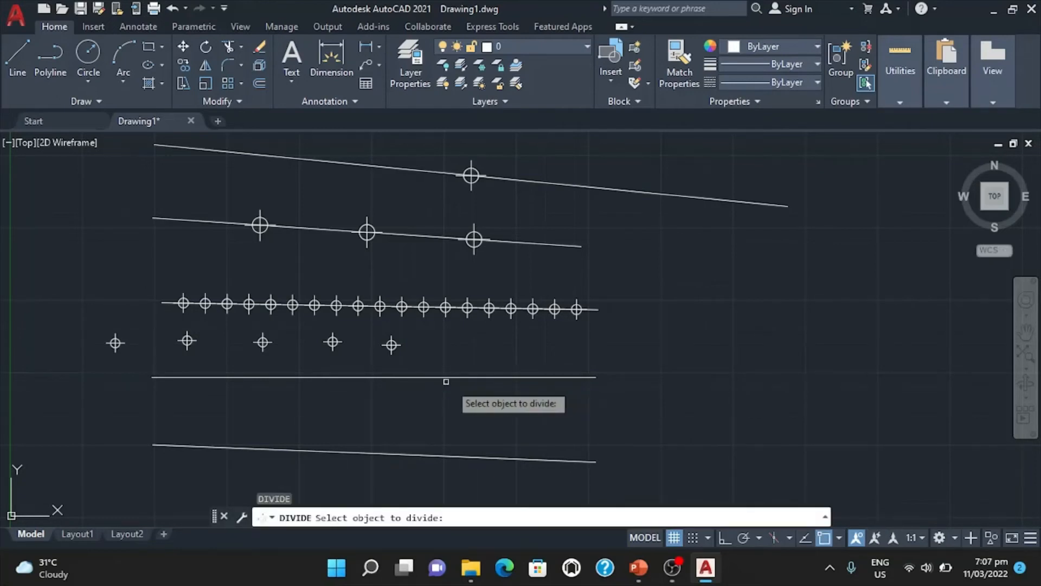
pyautogui.click(441, 377)
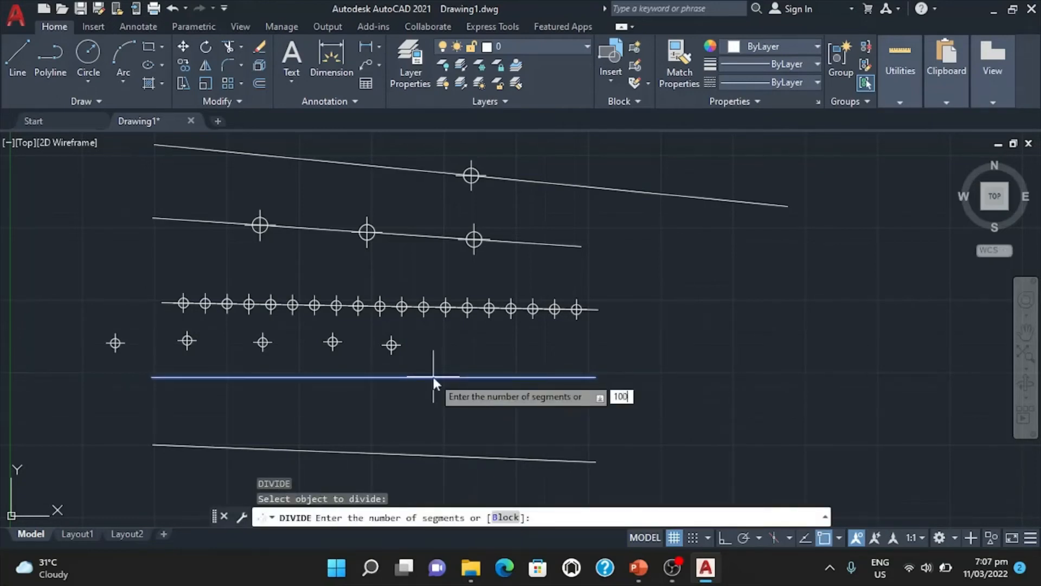
pyautogui.write('100')
pyautogui.press('Return')
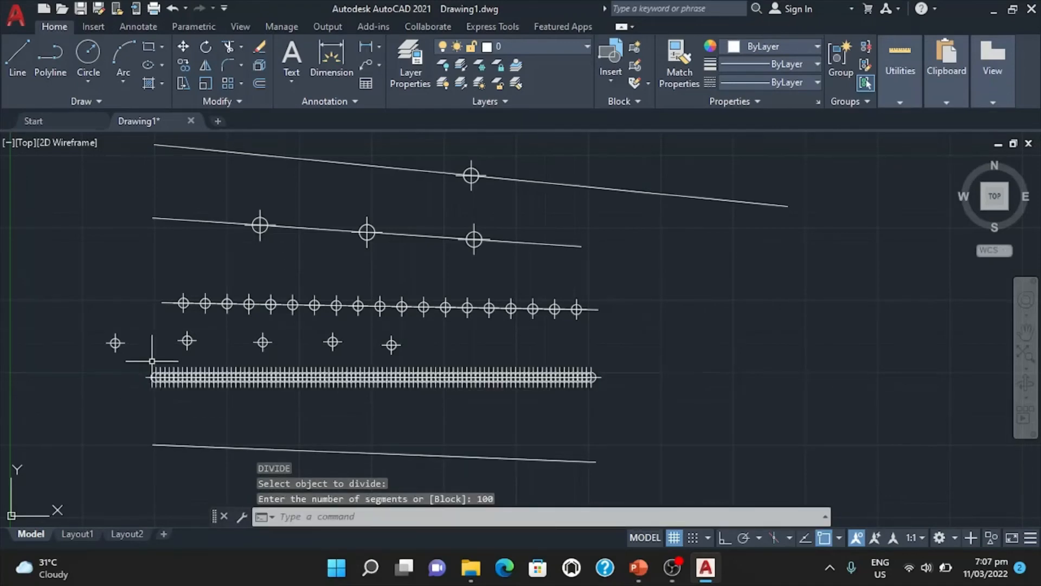
pyautogui.scroll(8, 151, 356)
pyautogui.scroll(-10, 176, 427)
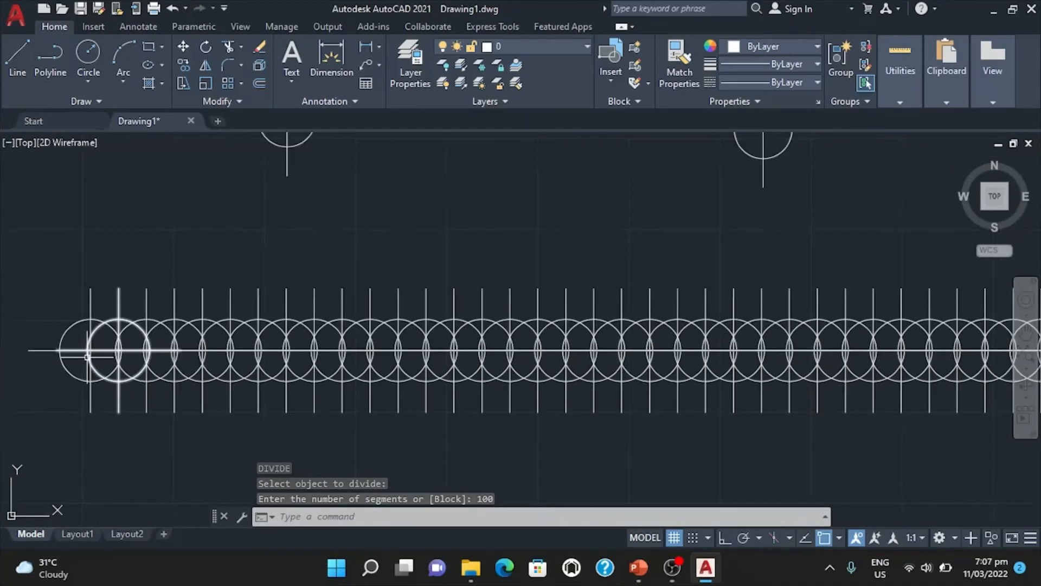
pyautogui.scroll(-2, 312, 408)
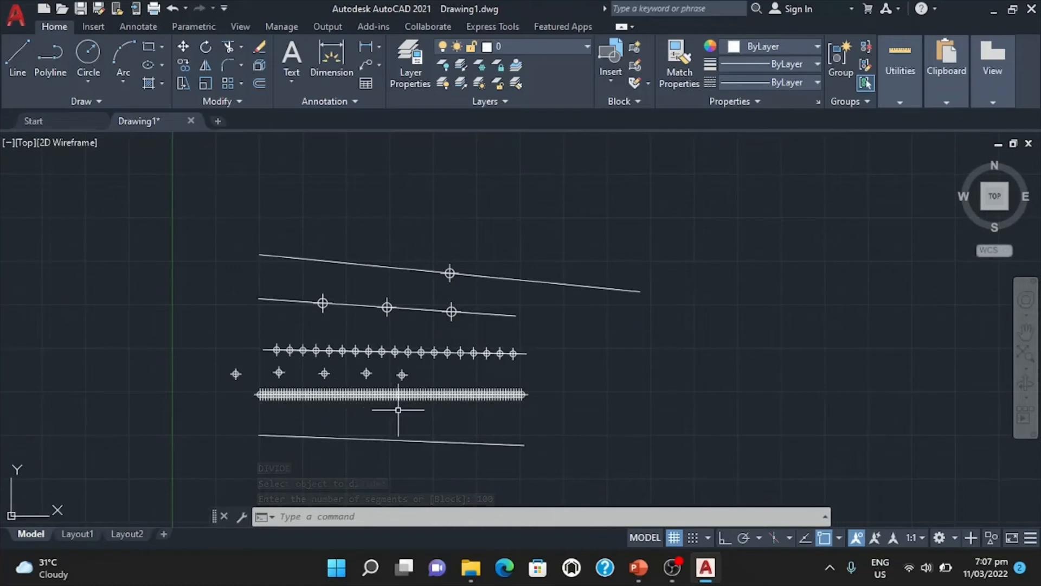
pyautogui.write('d')
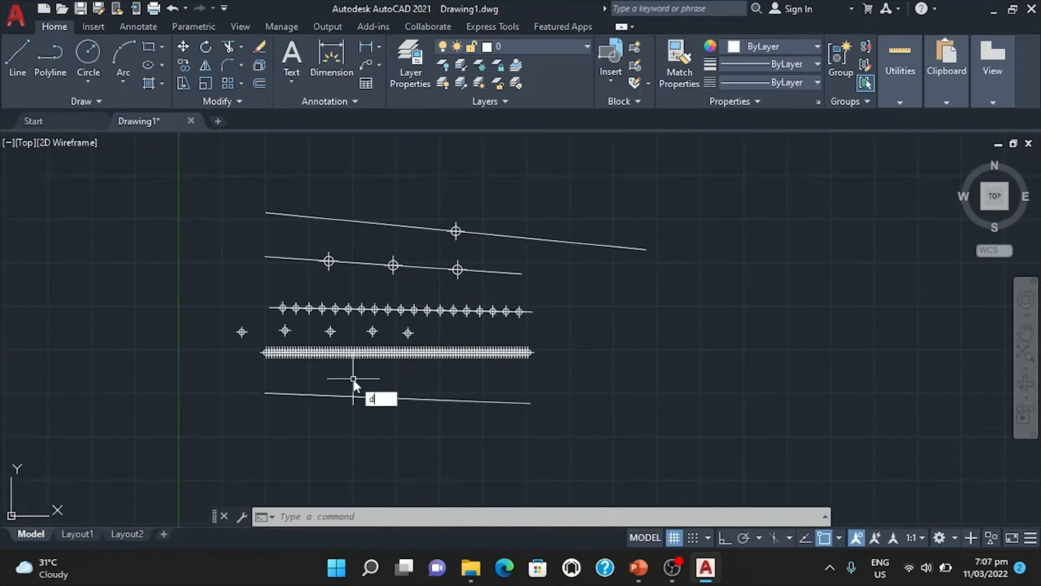
pyautogui.write('iv')
pyautogui.press('Return')
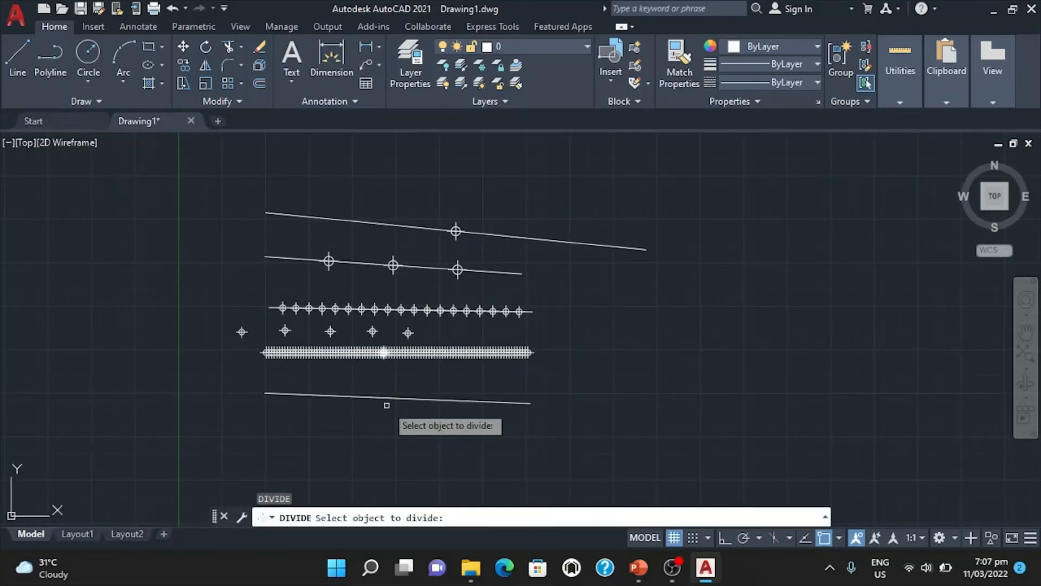
pyautogui.click(385, 401)
pyautogui.click(383, 397)
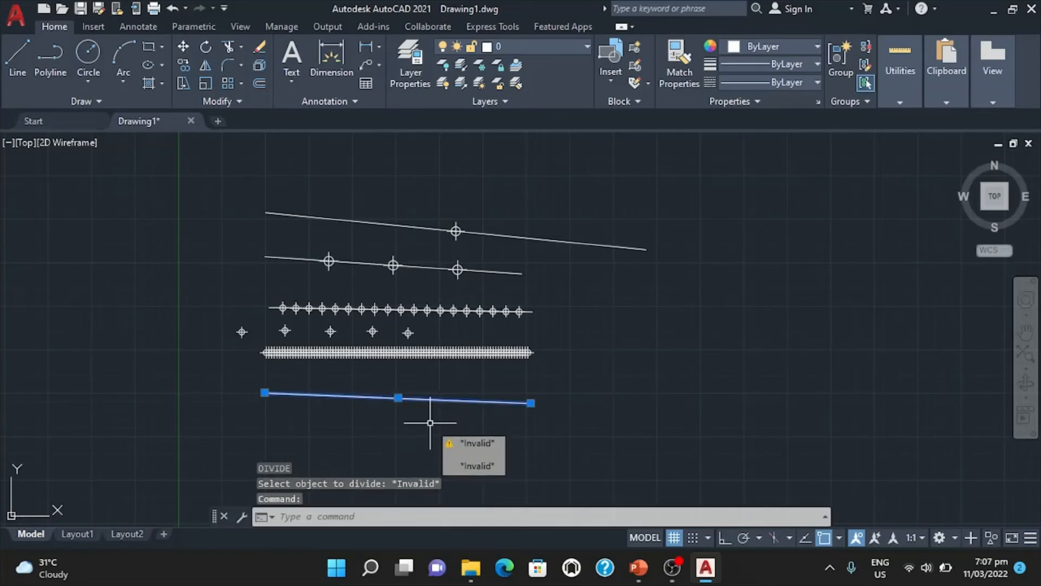
pyautogui.press('Escape')
pyautogui.press('Escape')
# Divide the bottom line into 5 equal segments with the DIVIDE command and inspect its division points.
pyautogui.write('div')
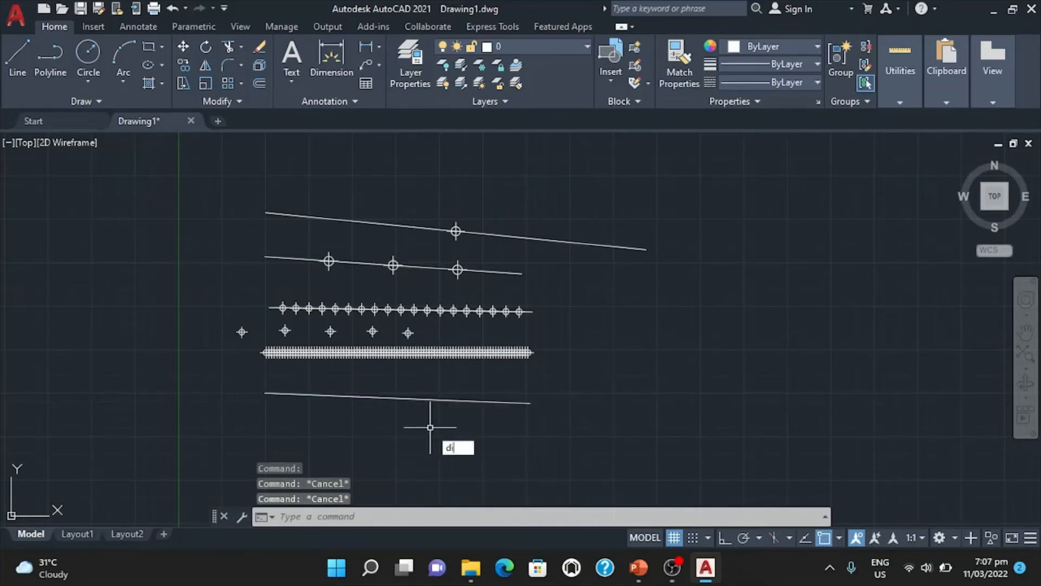
pyautogui.press('Return')
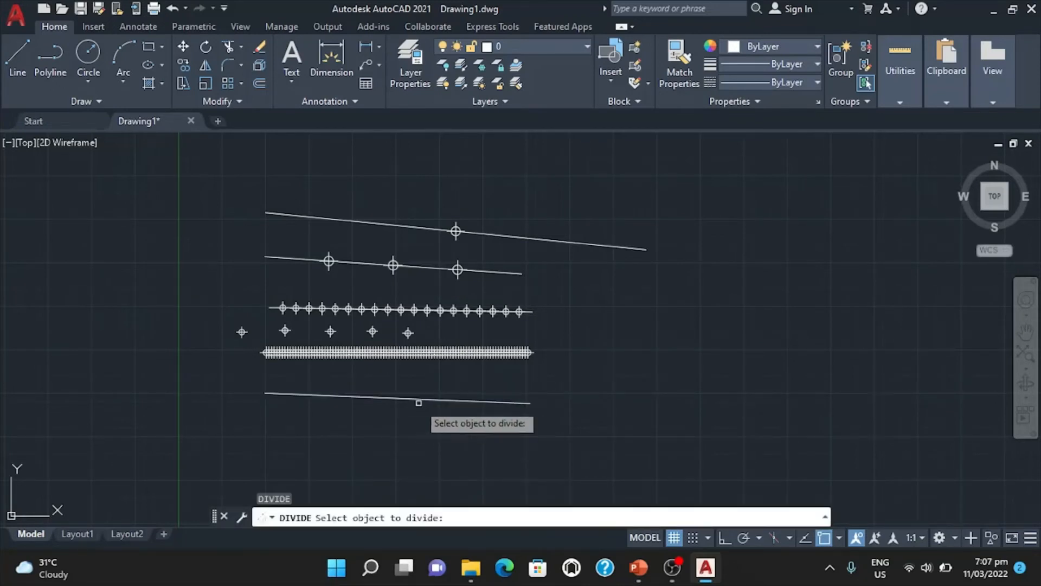
pyautogui.scroll(5, 382, 407)
pyautogui.scroll(2, 381, 407)
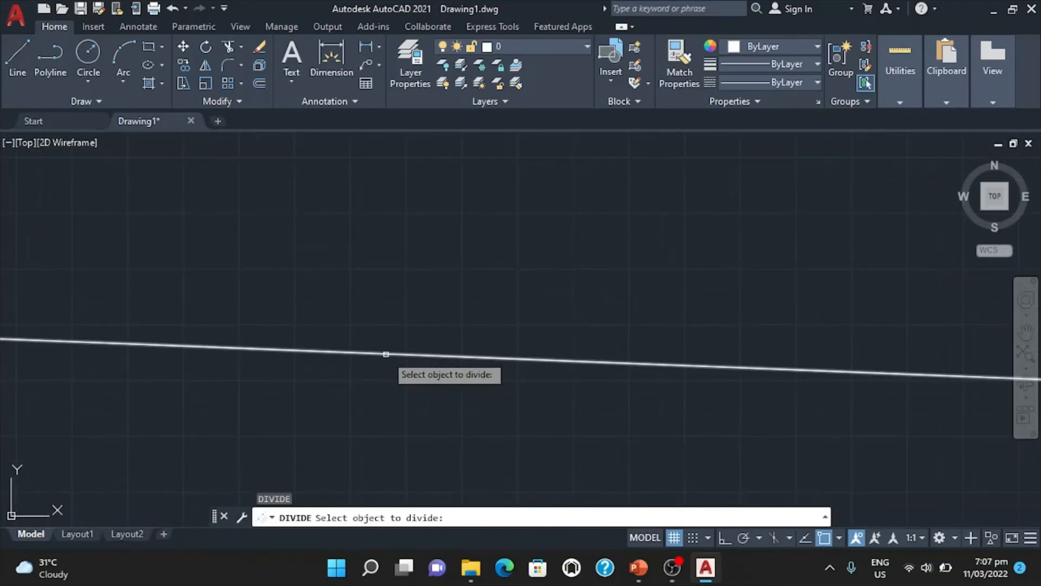
pyautogui.click(386, 353)
pyautogui.write('5')
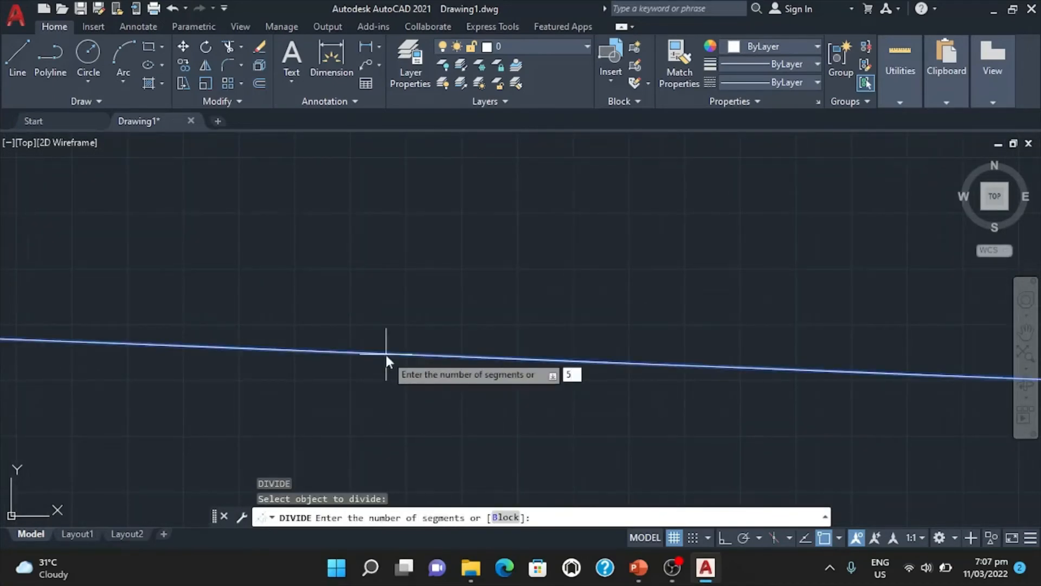
pyautogui.press('Return')
pyautogui.scroll(-7, 385, 354)
pyautogui.scroll(3, 403, 382)
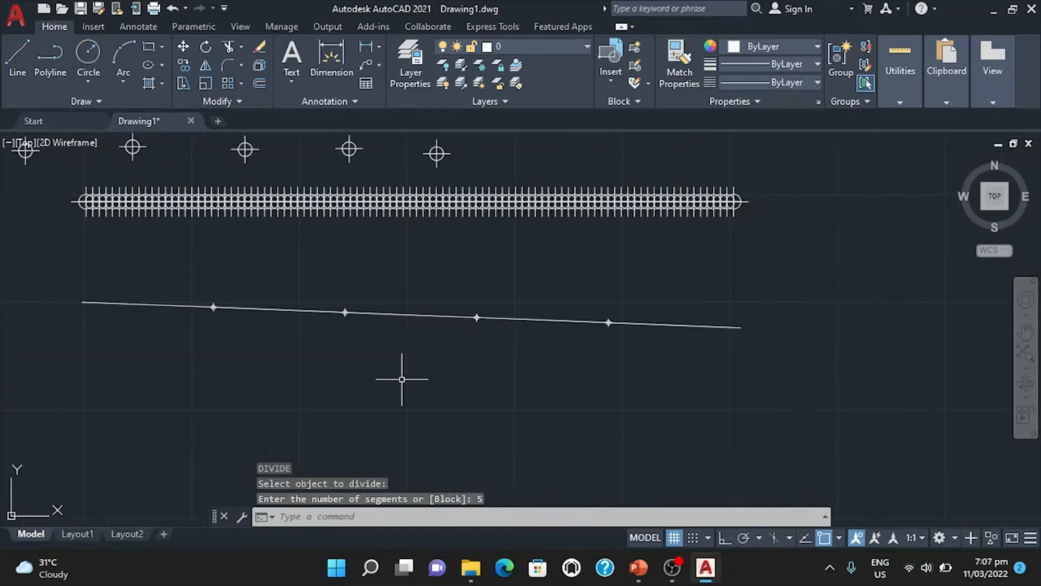
pyautogui.moveTo(384, 360); pyautogui.dragTo(434, 383, button='middle')
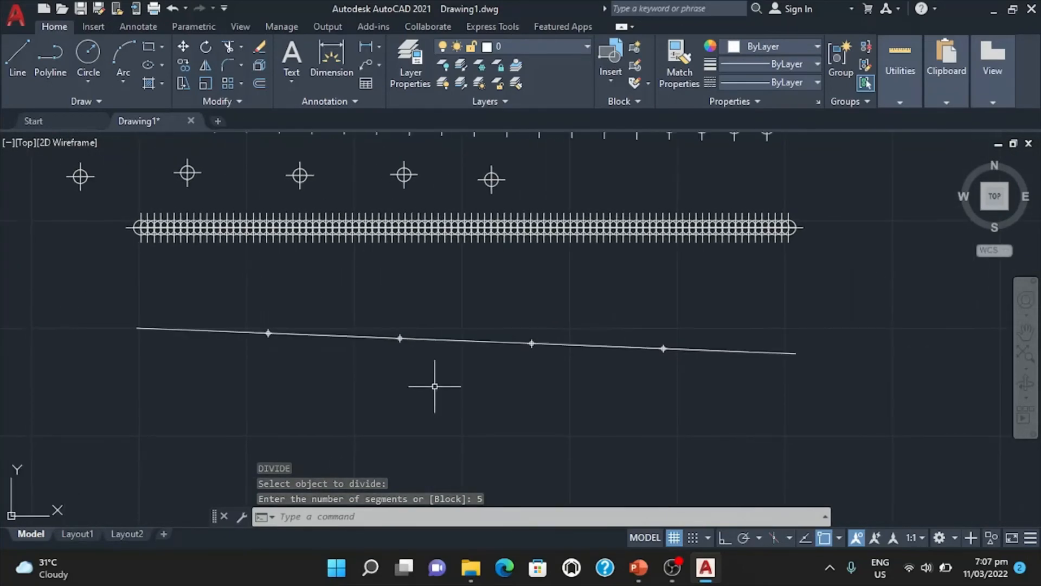
pyautogui.scroll(4, 435, 384)
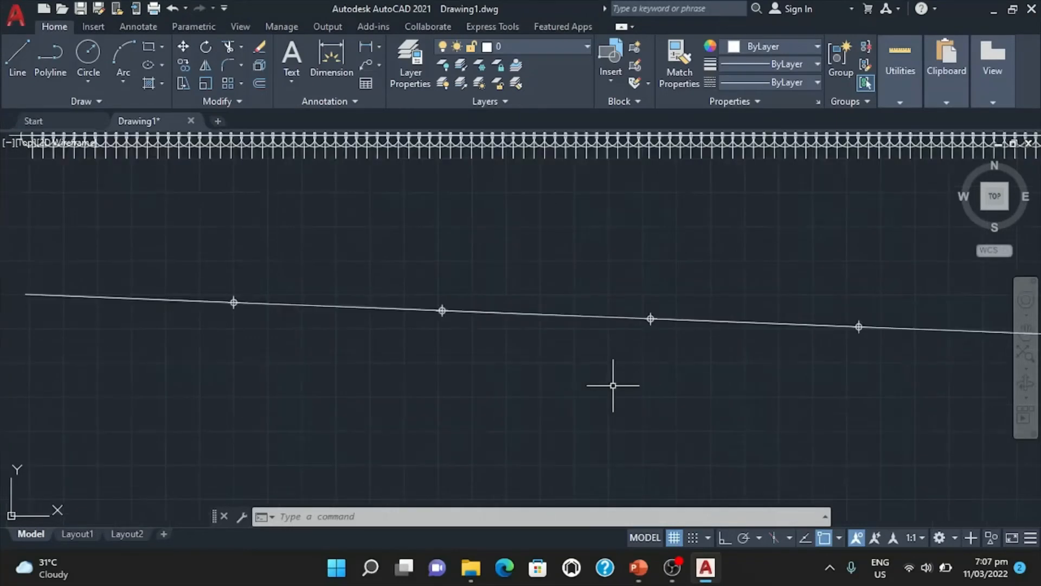
# Undo the division of the bottom line into 5 segments with the U command.
pyautogui.scroll(-5, 611, 374)
pyautogui.moveTo(703, 287); pyautogui.dragTo(545, 344, button='middle')
pyautogui.scroll(2, 546, 344)
pyautogui.click(412, 517)
pyautogui.write('u')
pyautogui.press('Return')
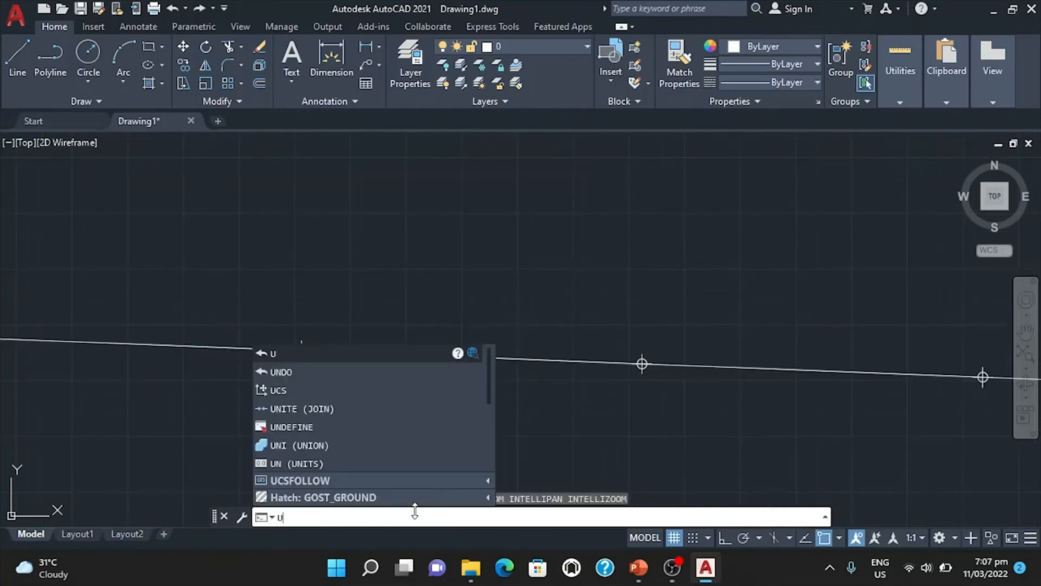
pyautogui.press('Return')
# Undo the 100-segment division of the horizontal line below the loose points.
pyautogui.press('Return')
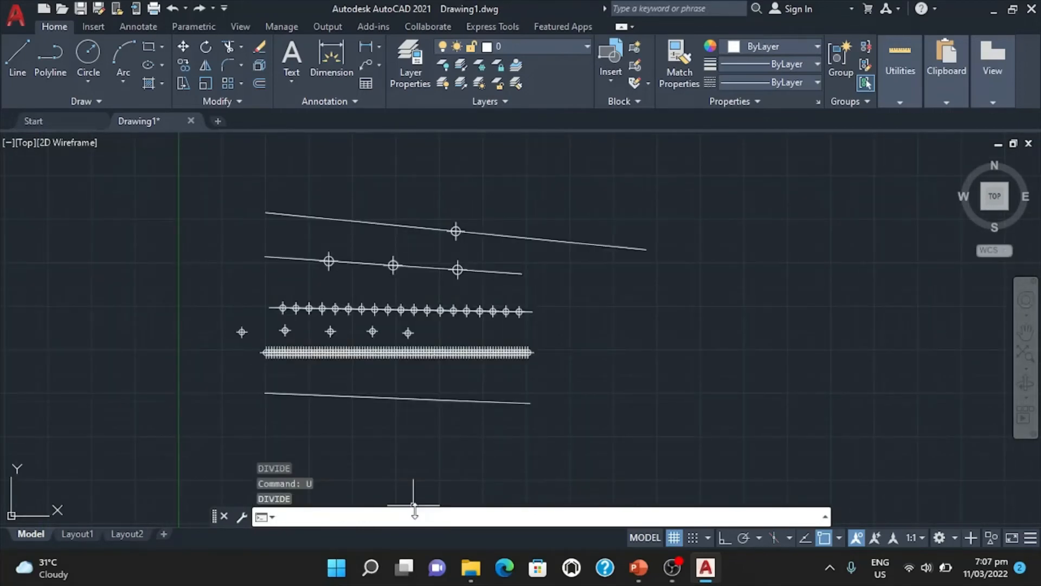
pyautogui.scroll(2, 414, 507)
pyautogui.write('u')
pyautogui.press('Return')
pyautogui.write('u')
# Undo the divisions of the top three lines one after another, removing all their point markers.
pyautogui.press('Return')
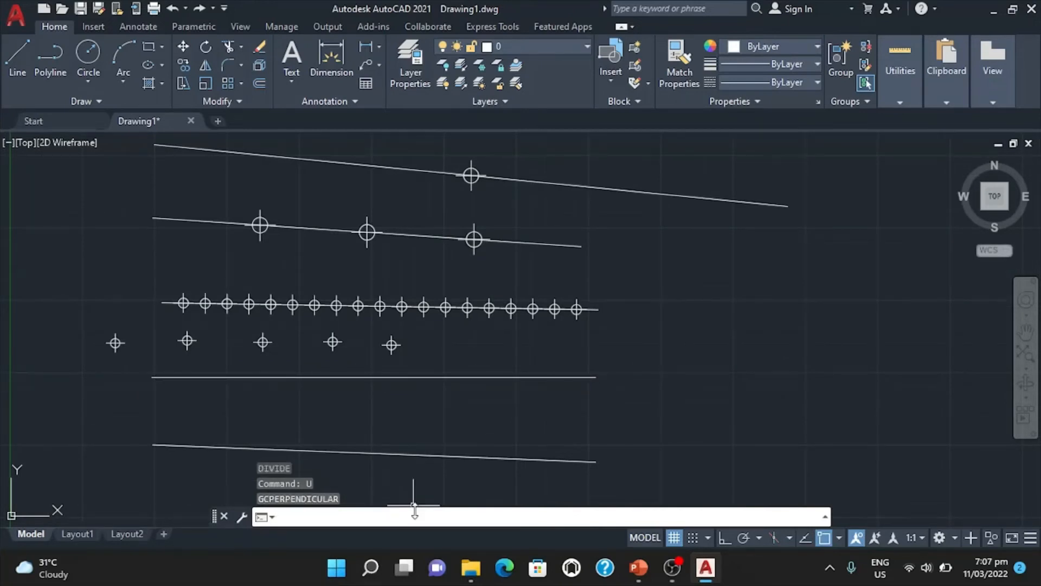
pyautogui.press('Return')
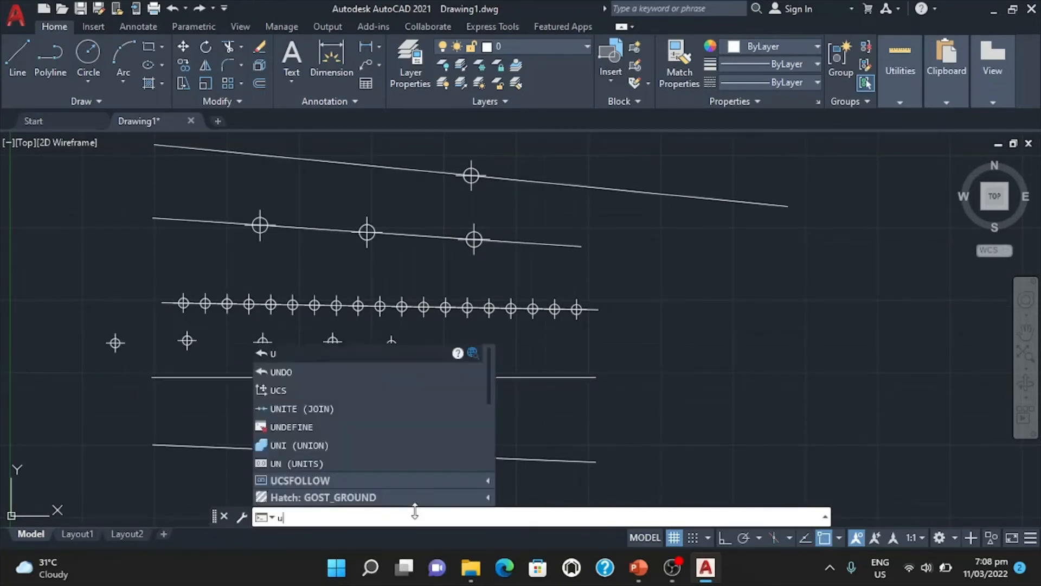
pyautogui.press('Return')
pyautogui.press('Return')
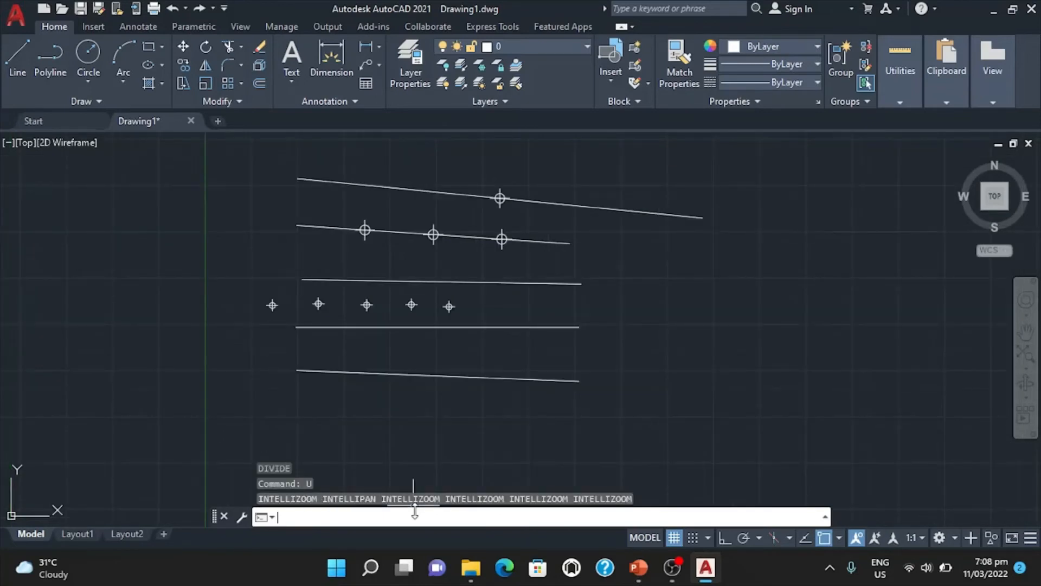
pyautogui.write('u')
pyautogui.press('Return')
pyautogui.write('u')
pyautogui.press('Return')
pyautogui.press('Return')
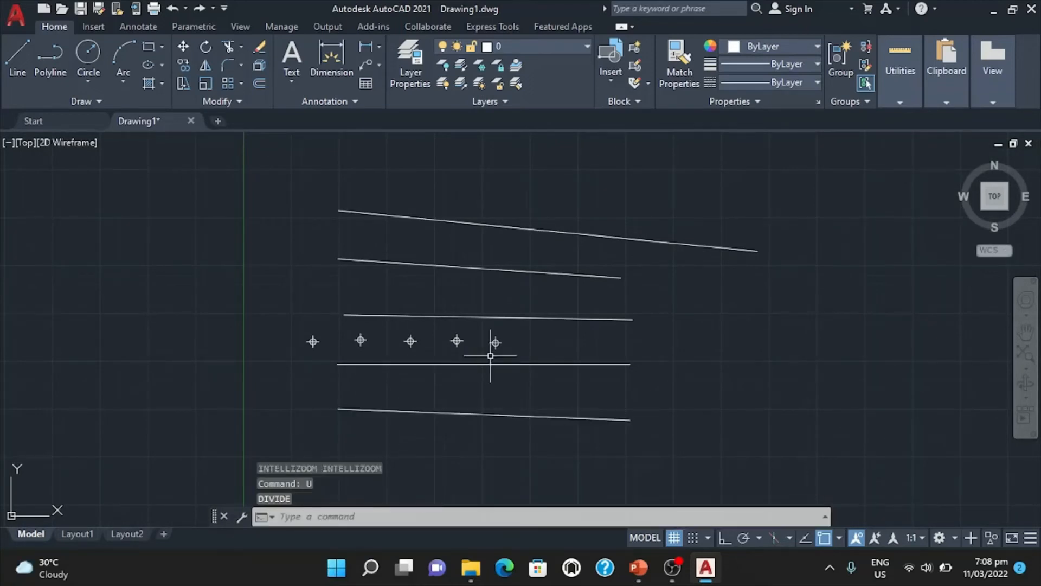
# Erase the row of five loose points between the third and fourth lines.
pyautogui.moveTo(691, 296)
pyautogui.mouseDown(button='middle')
pyautogui.moveTo(564, 318)
pyautogui.moveTo(586, 305)
pyautogui.mouseUp(button='middle')
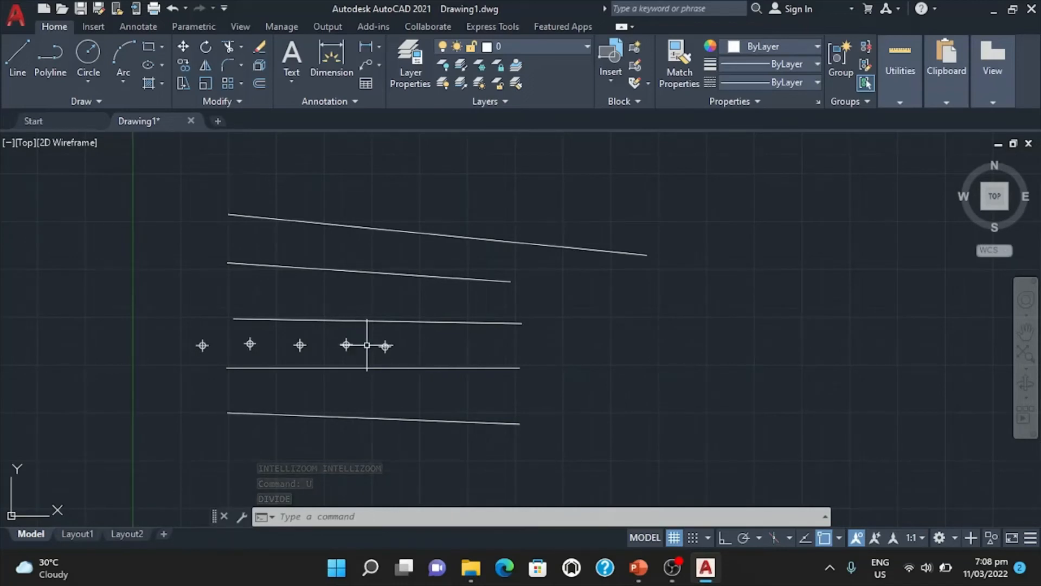
pyautogui.write('E')
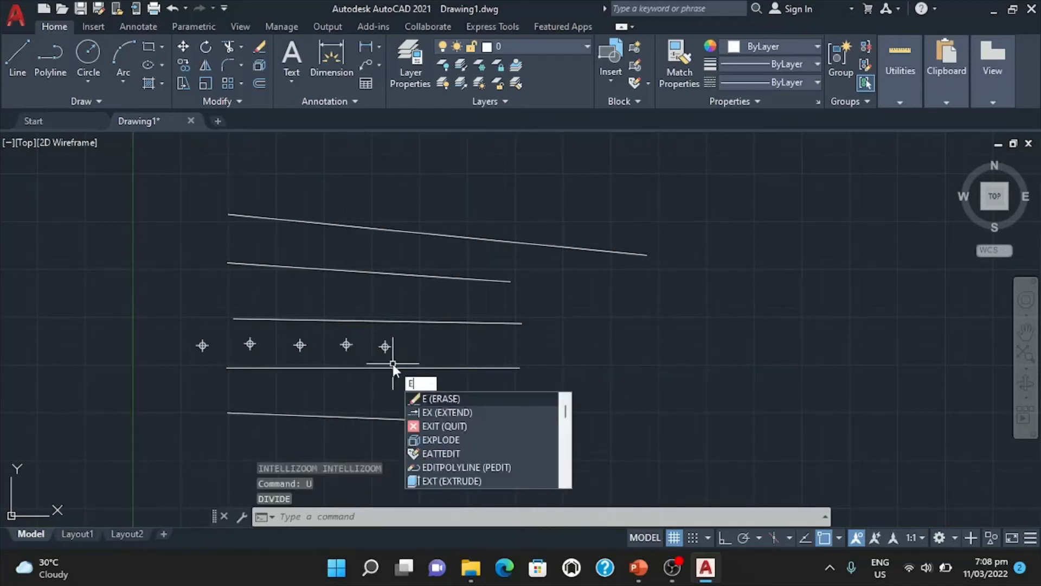
pyautogui.press('Return')
pyautogui.click(411, 351)
pyautogui.click(163, 333)
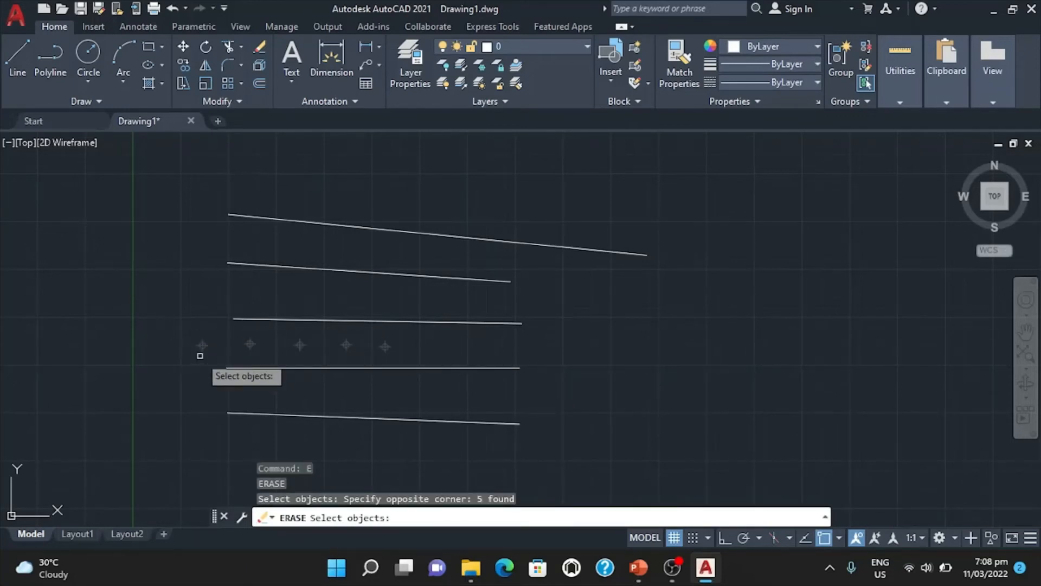
pyautogui.press('Return')
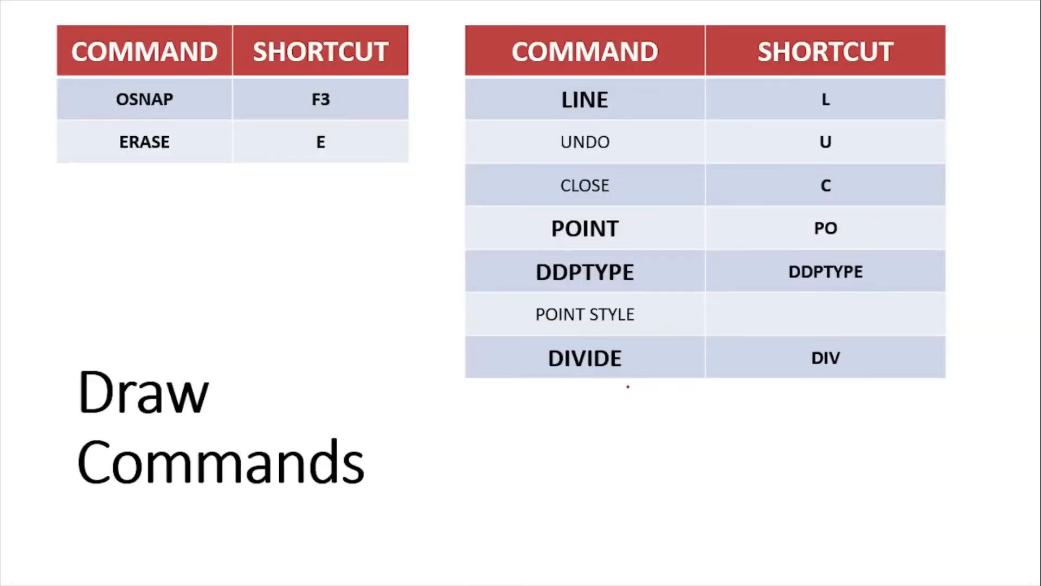
# Reveal the circle commands on the slide and, in AutoCAD, draw a circle of about 230 radius beside the top line's lower end.
pyautogui.press('Right')
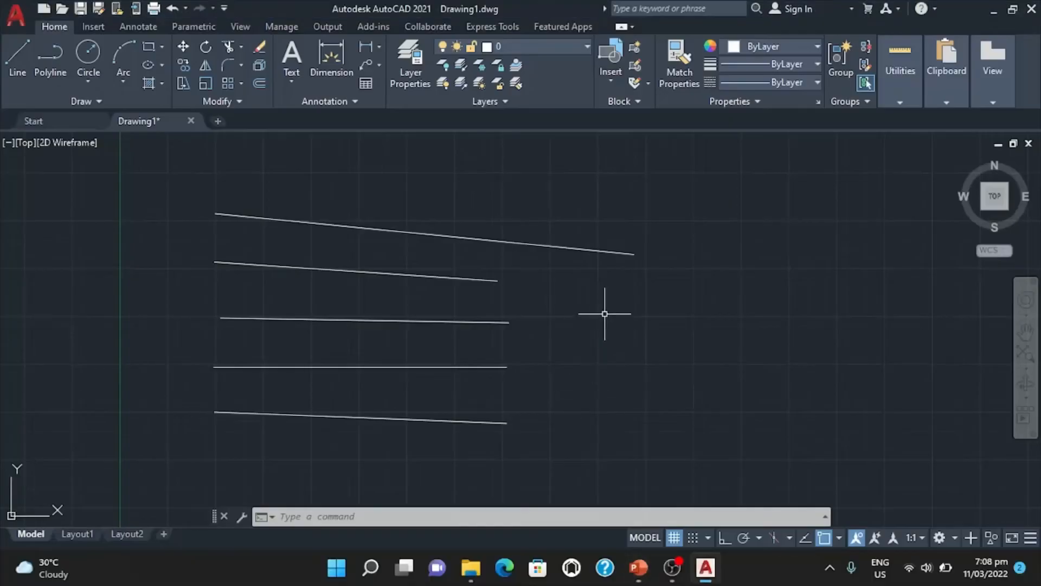
pyautogui.moveTo(607, 309); pyautogui.dragTo(508, 331, button='middle')
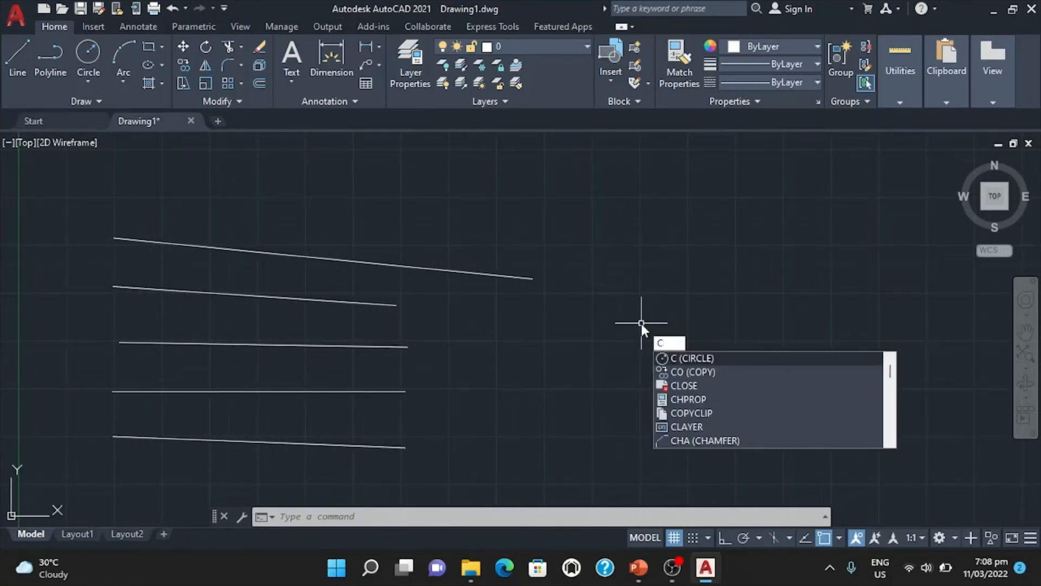
pyautogui.press('Return')
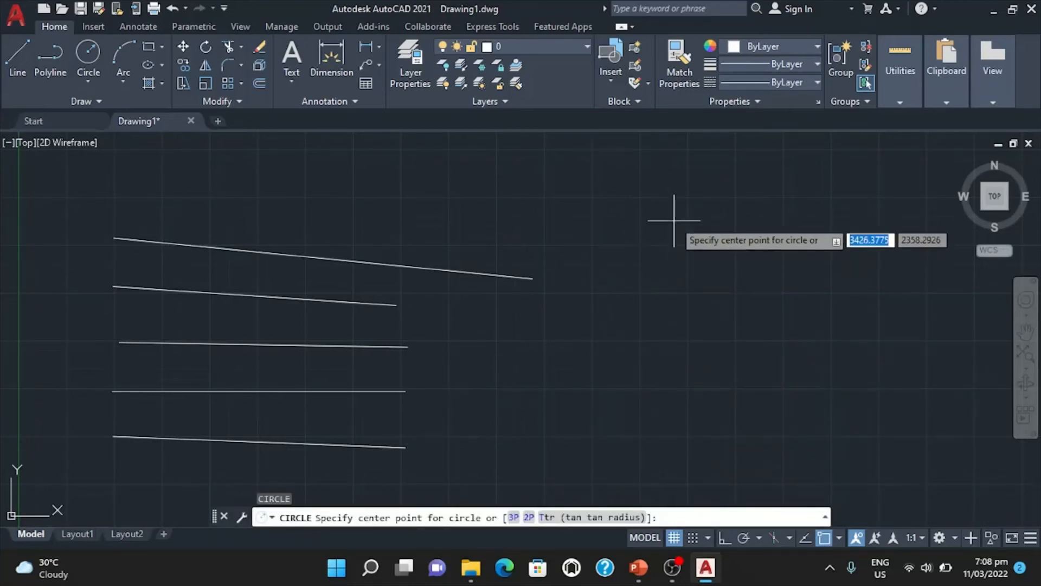
pyautogui.click(614, 221)
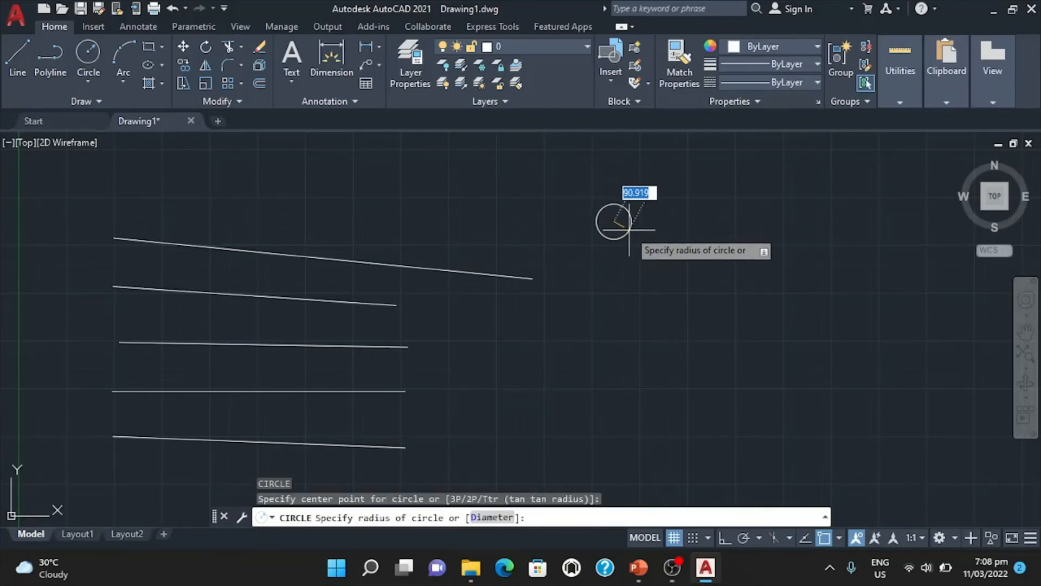
pyautogui.click(655, 241)
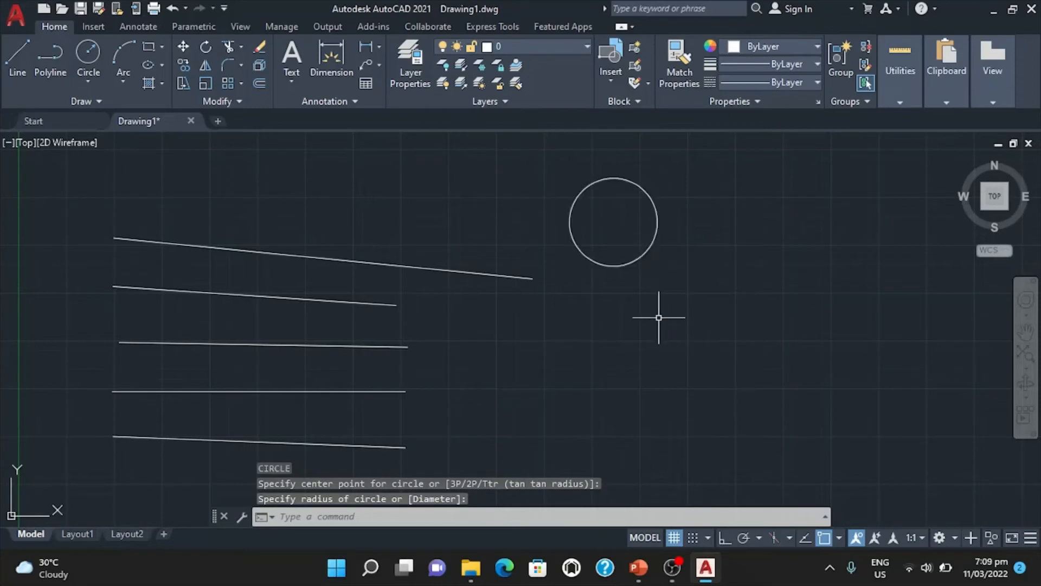
# Draw a second circle with a radius of 100 directly below the first circle.
pyautogui.write('c')
pyautogui.press('Return')
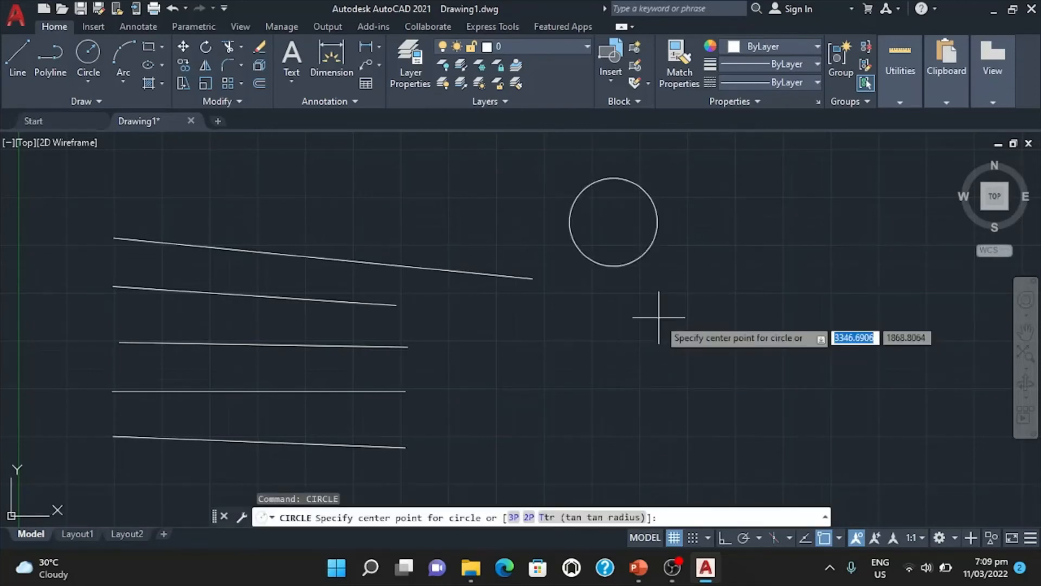
pyautogui.click(613, 321)
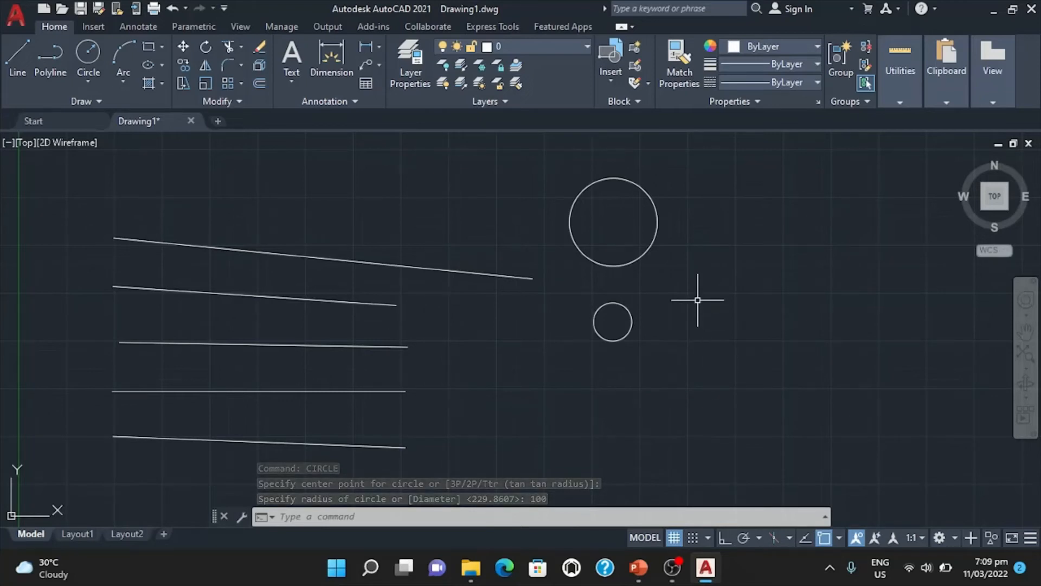
# Draw a third circle with a radius of 300 below the 100-radius circle.
pyautogui.write('c')
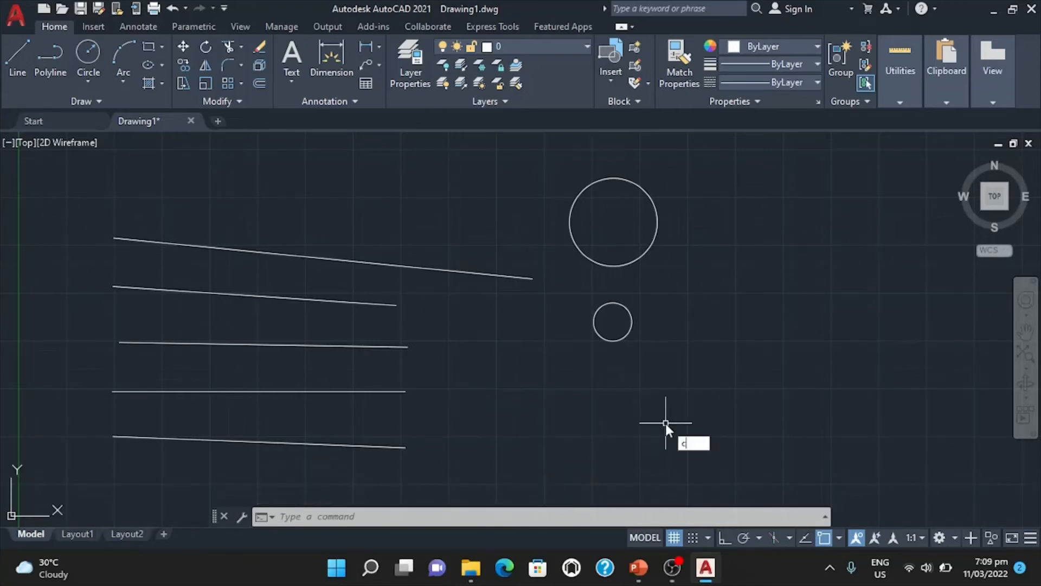
pyautogui.press('Return')
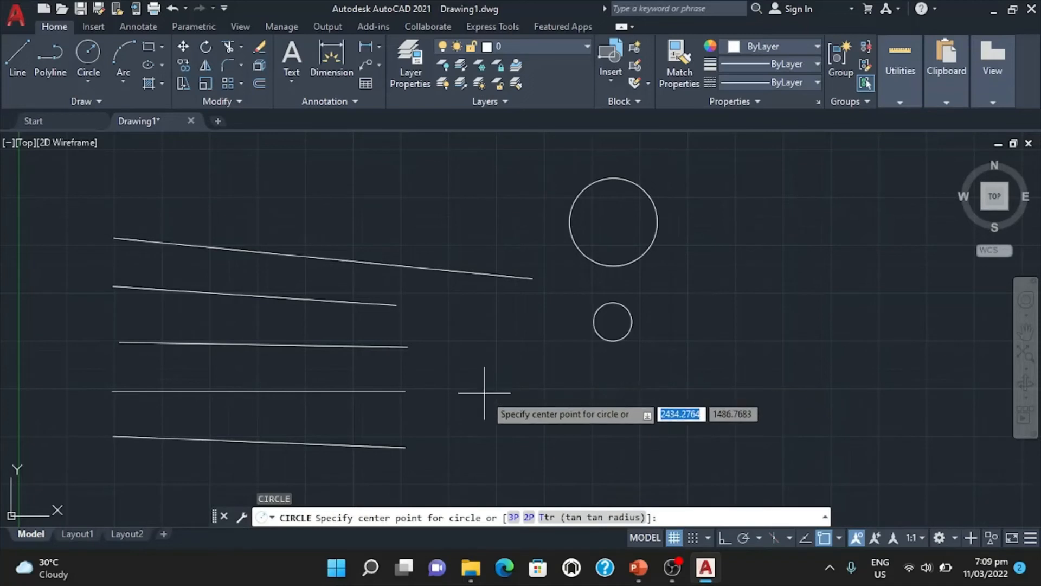
pyautogui.click(602, 400)
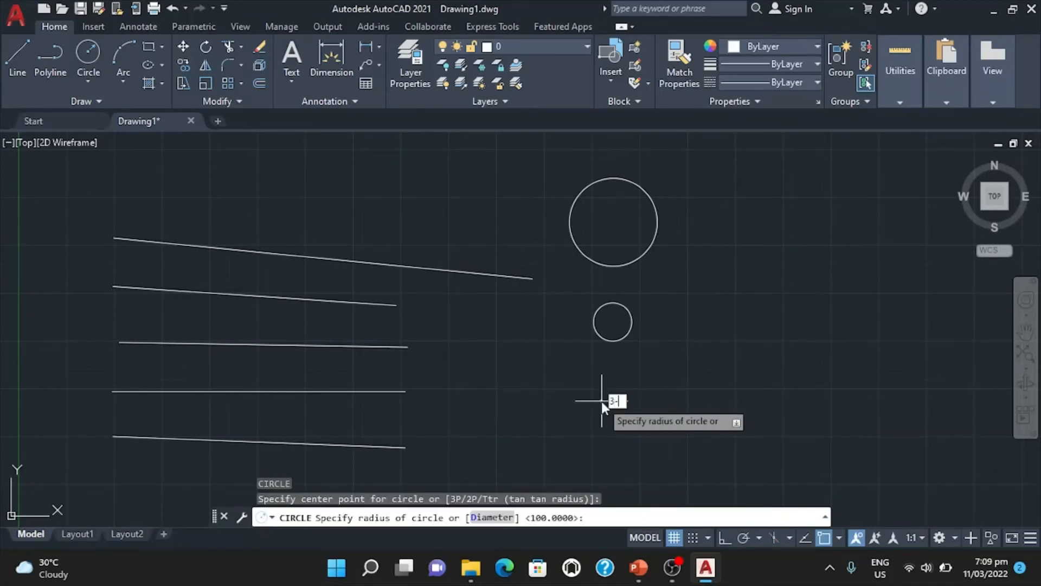
pyautogui.write('300')
pyautogui.press('Return')
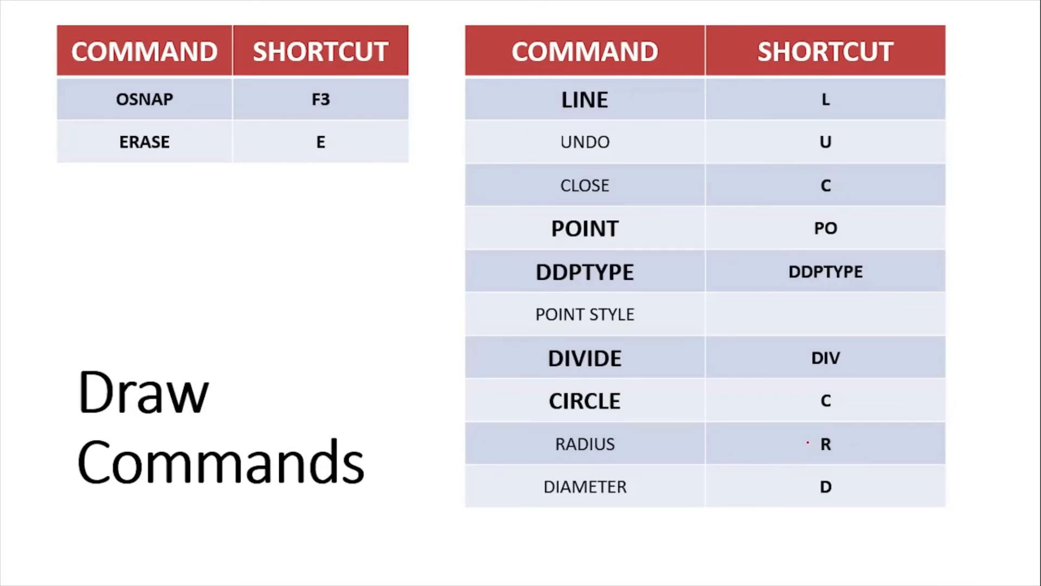
pyautogui.hotkey('alt', 'Tab')
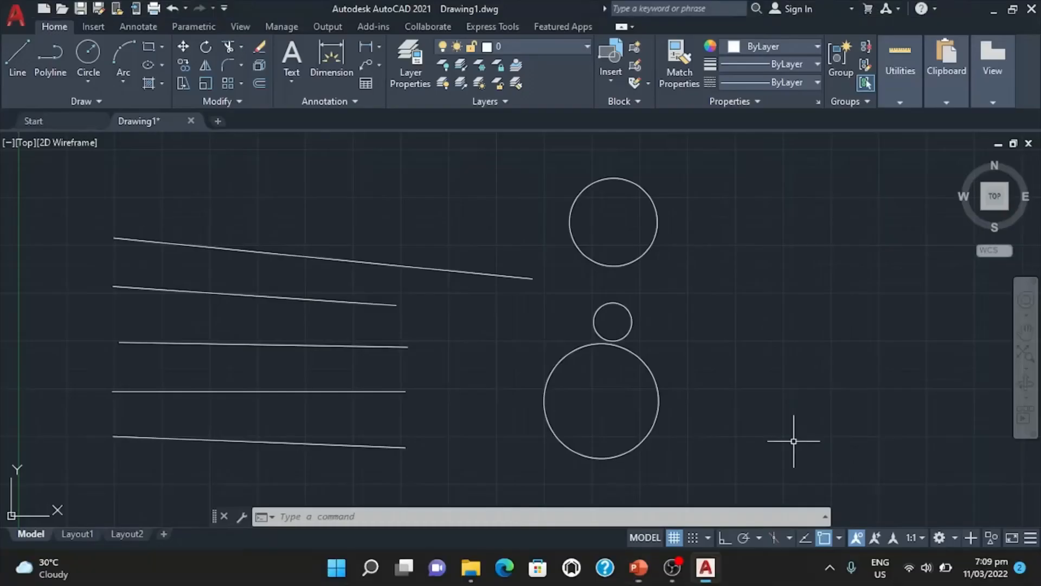
pyautogui.hotkey('alt', 'Tab')
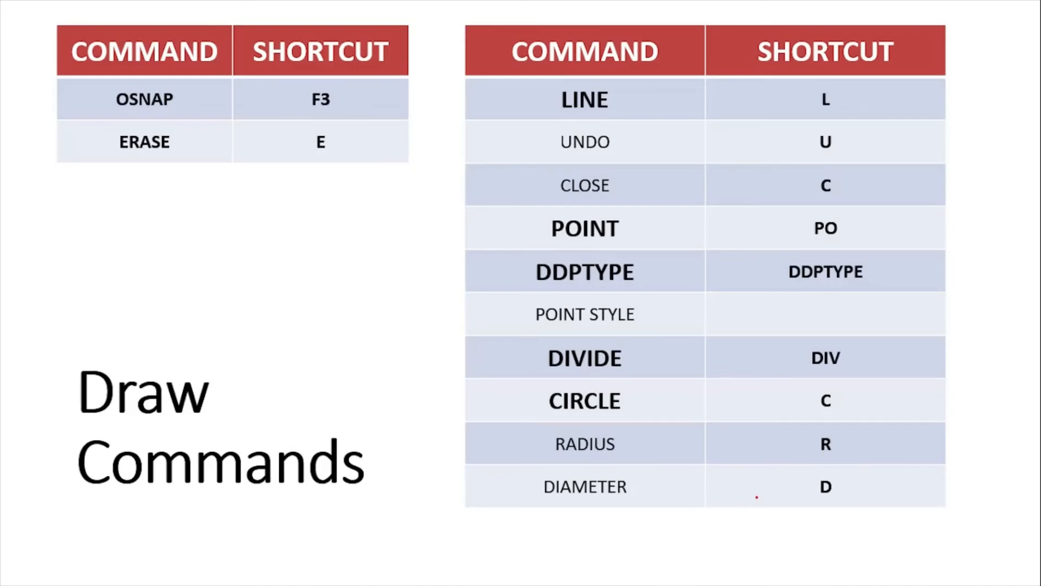
pyautogui.hotkey('alt', 'Tab')
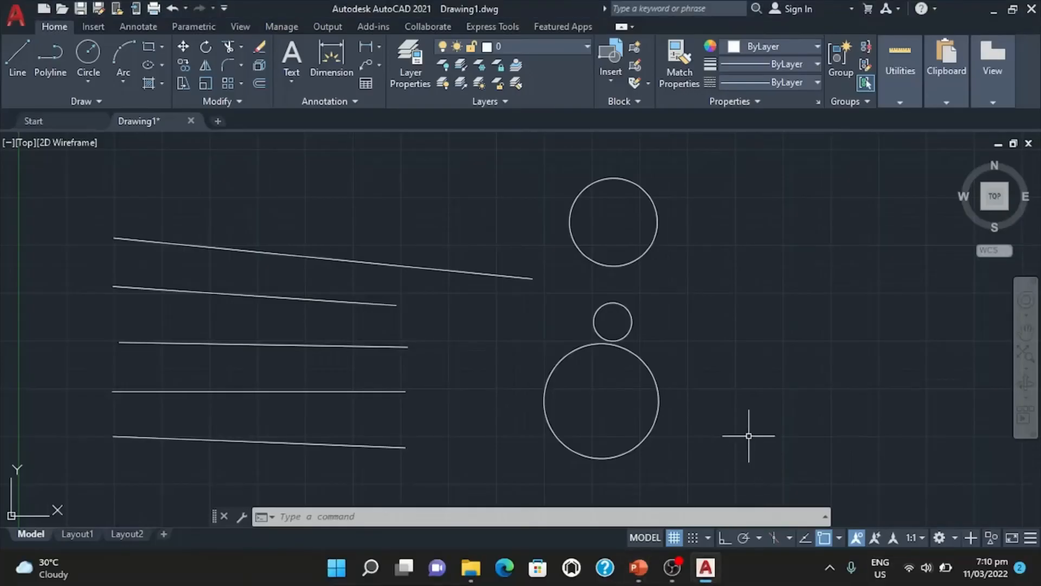
pyautogui.hotkey('alt', 'Tab')
pyautogui.hotkey('alt', 'Tab')
# Draw a circle beside the 100-radius circle using the Diameter option with a diameter of 200.
pyautogui.write('c')
pyautogui.press('Return')
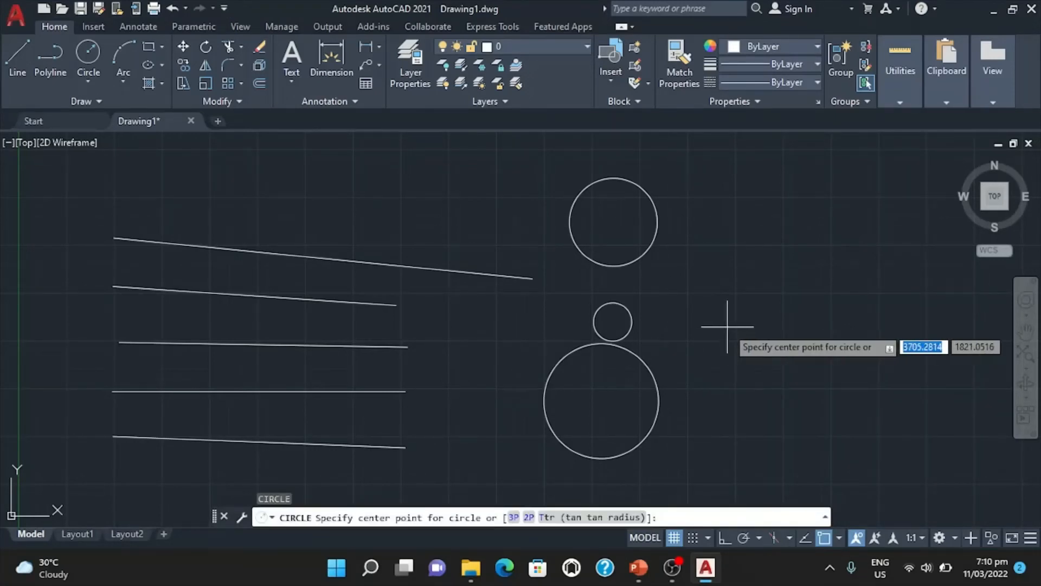
pyautogui.click(728, 327)
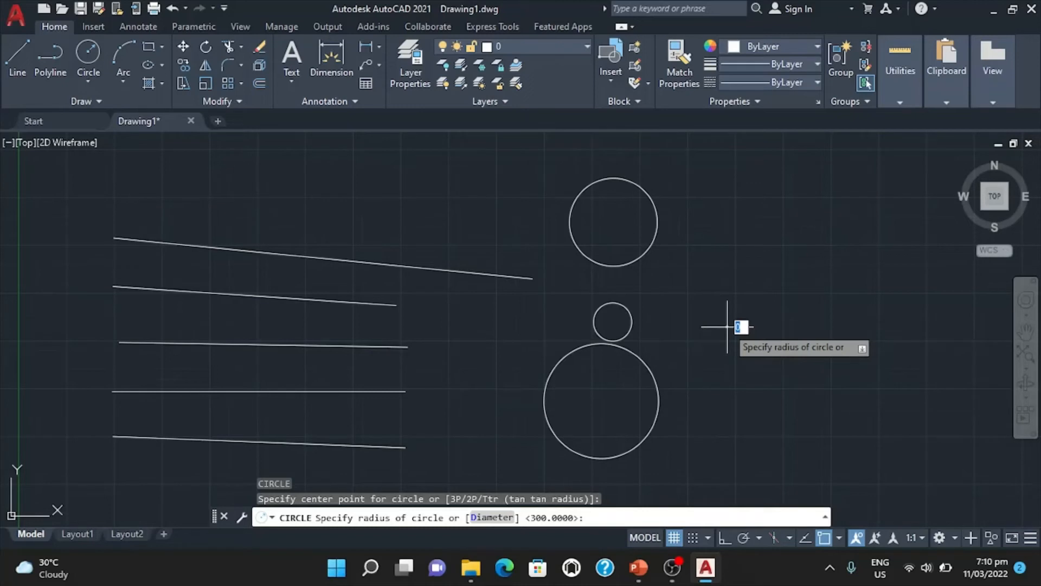
pyautogui.write('d')
pyautogui.press('Return')
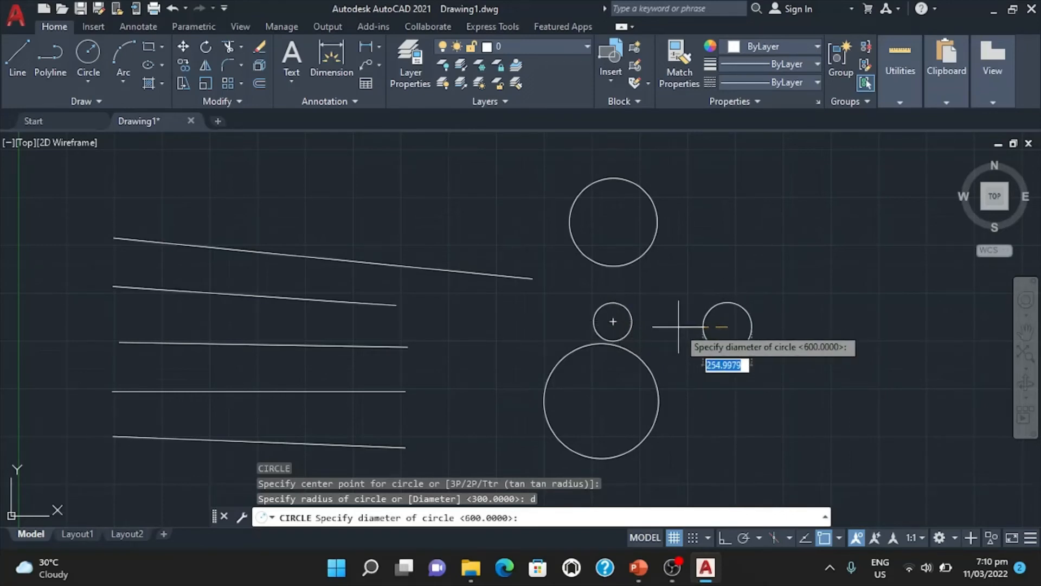
pyautogui.write('200')
pyautogui.press('Return')
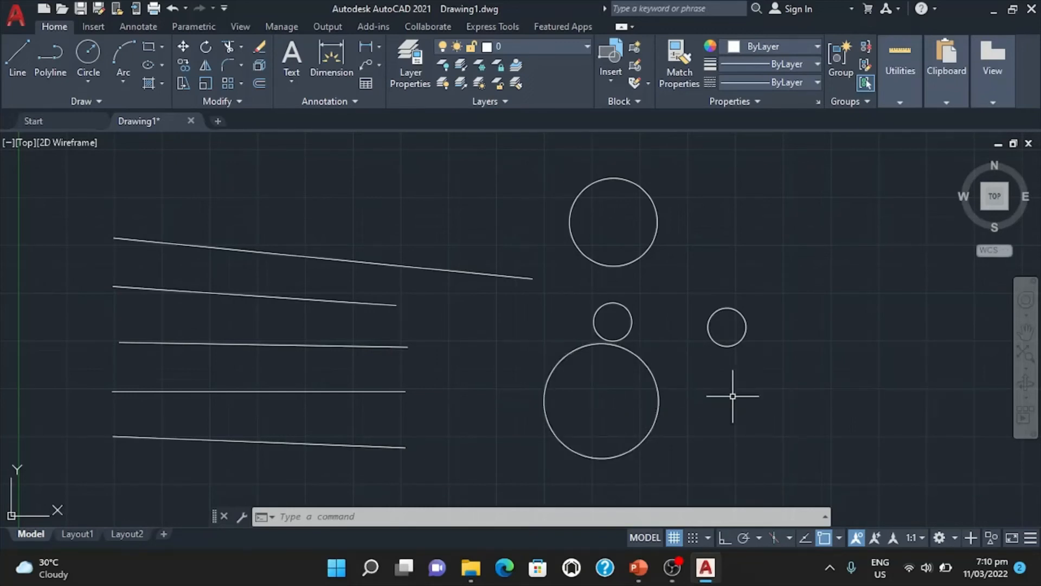
# Draw a circle beside the 300-radius circle using the Diameter option with a diameter of 600.
pyautogui.write('c')
pyautogui.press('Return')
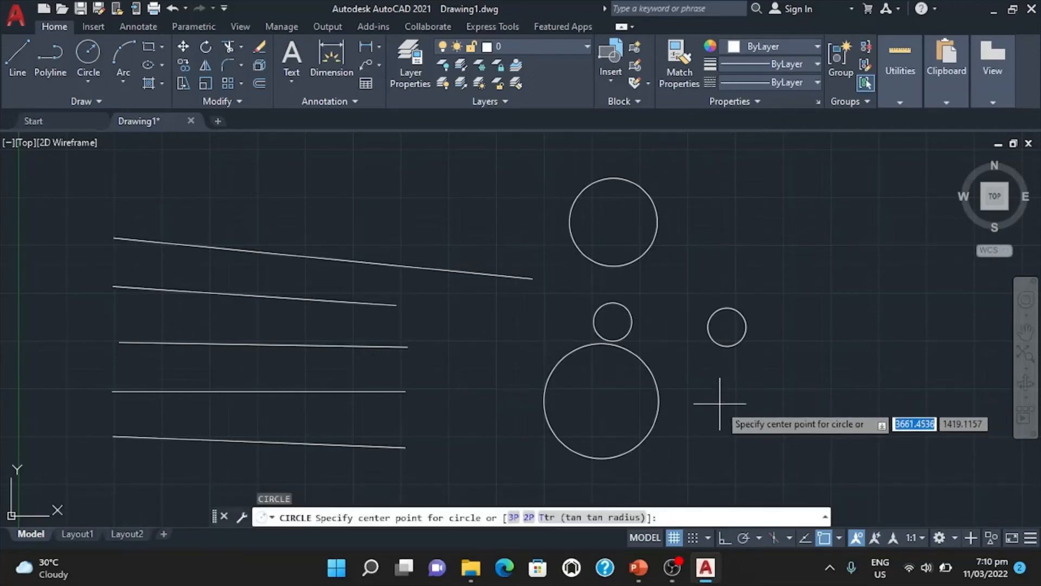
pyautogui.click(771, 419)
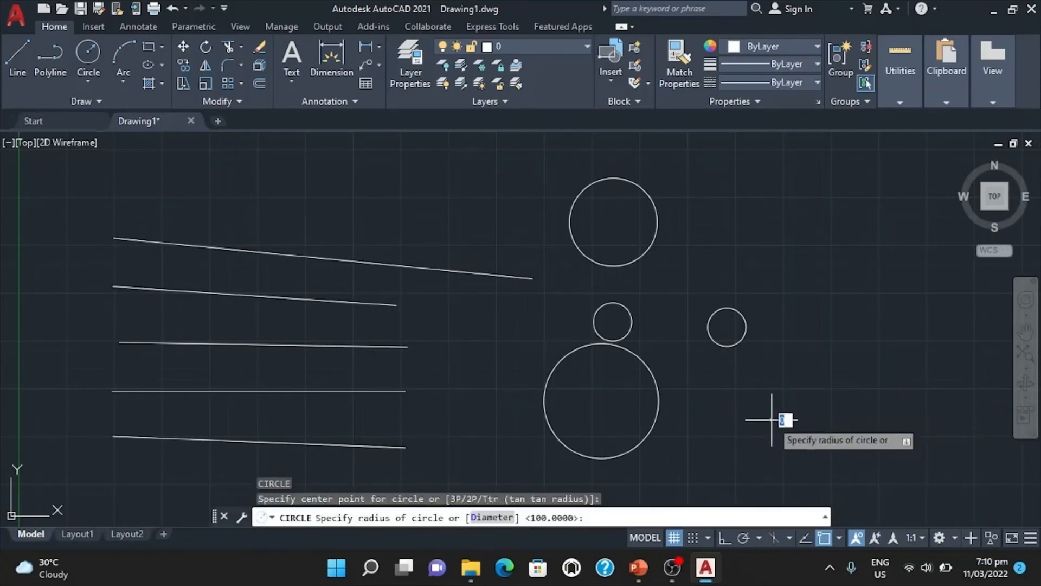
pyautogui.write('d')
pyautogui.press('Return')
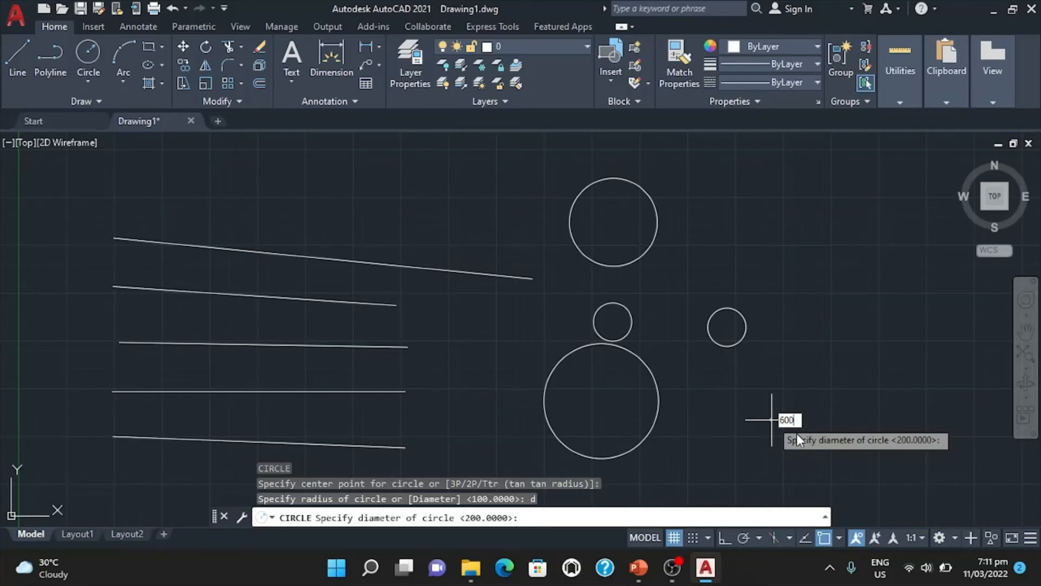
pyautogui.press('Return')
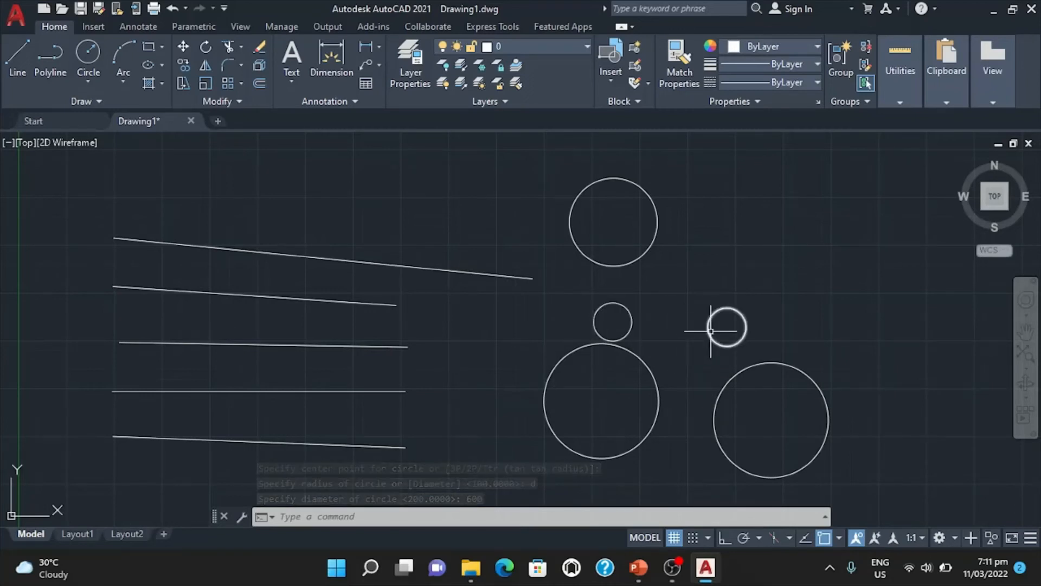
# Select the four circles below the first circle with crossing windows and delete them.
pyautogui.click(665, 287)
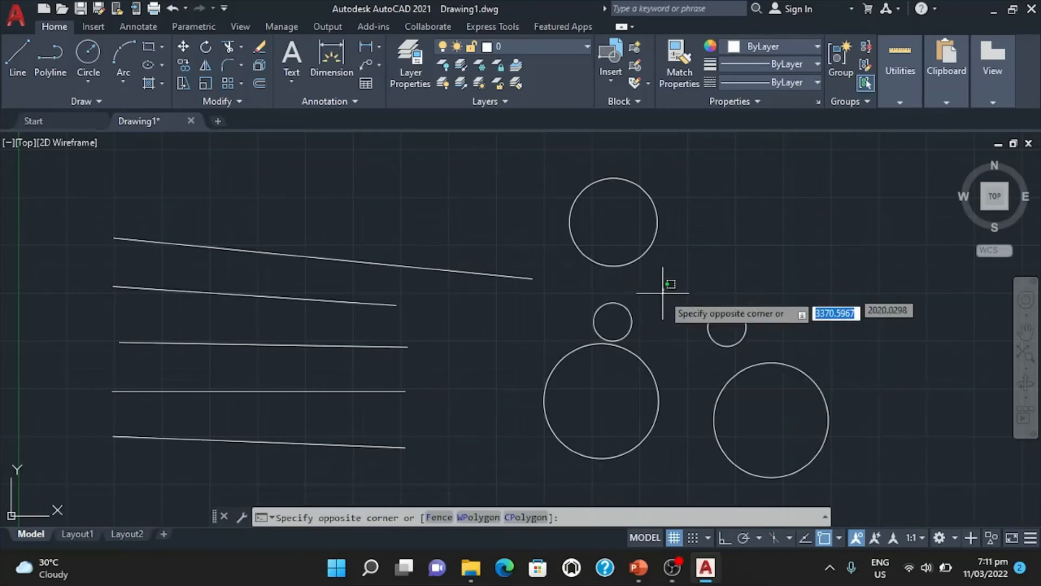
pyautogui.click(522, 483)
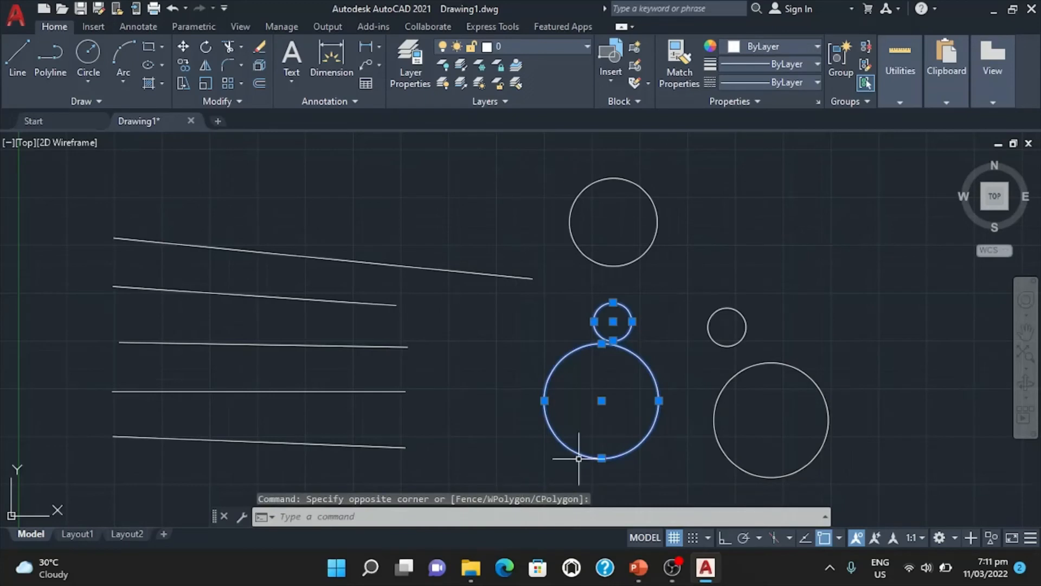
pyautogui.click(868, 271)
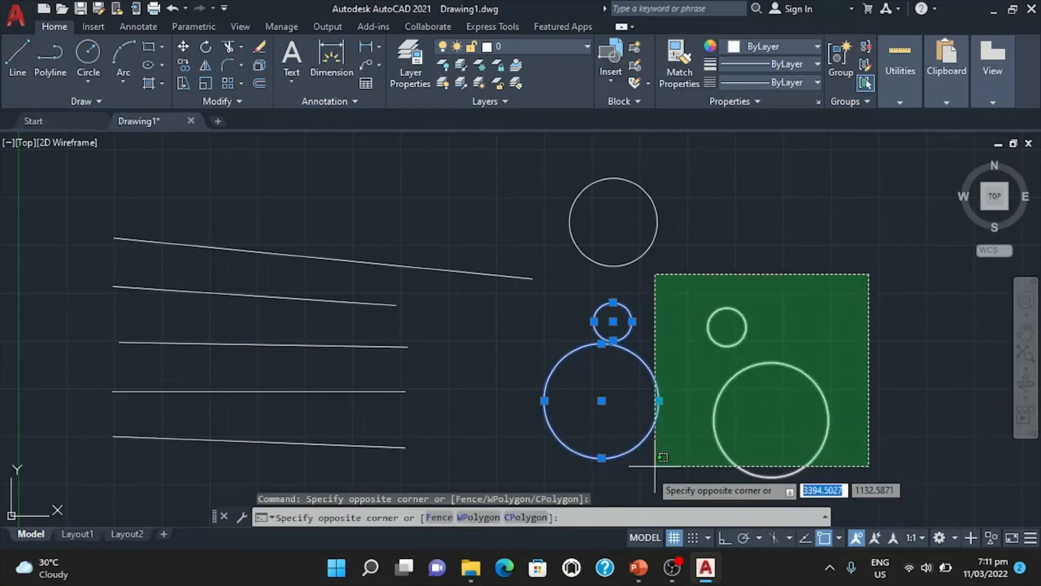
pyautogui.click(646, 492)
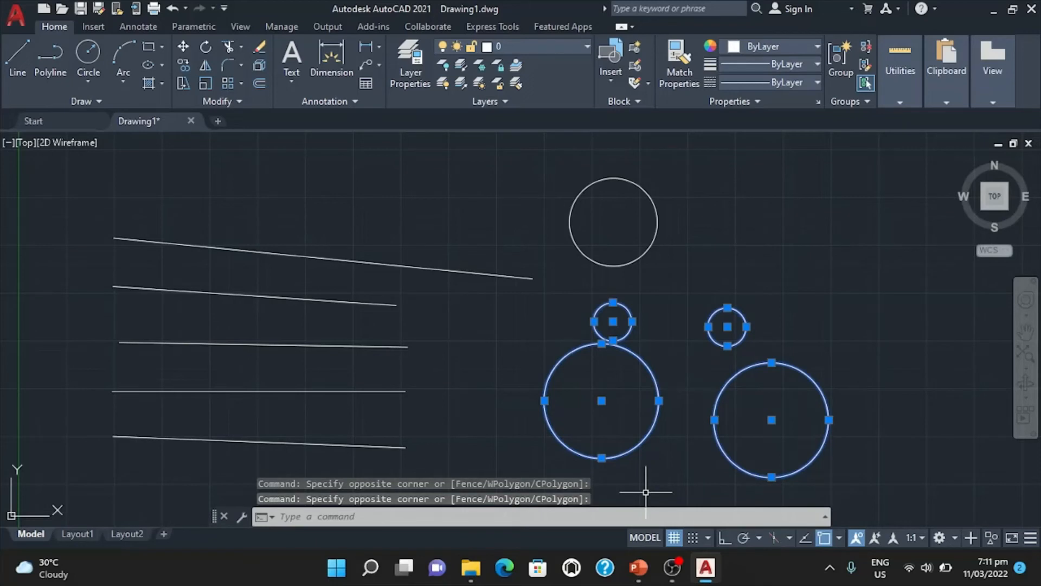
pyautogui.press('Delete')
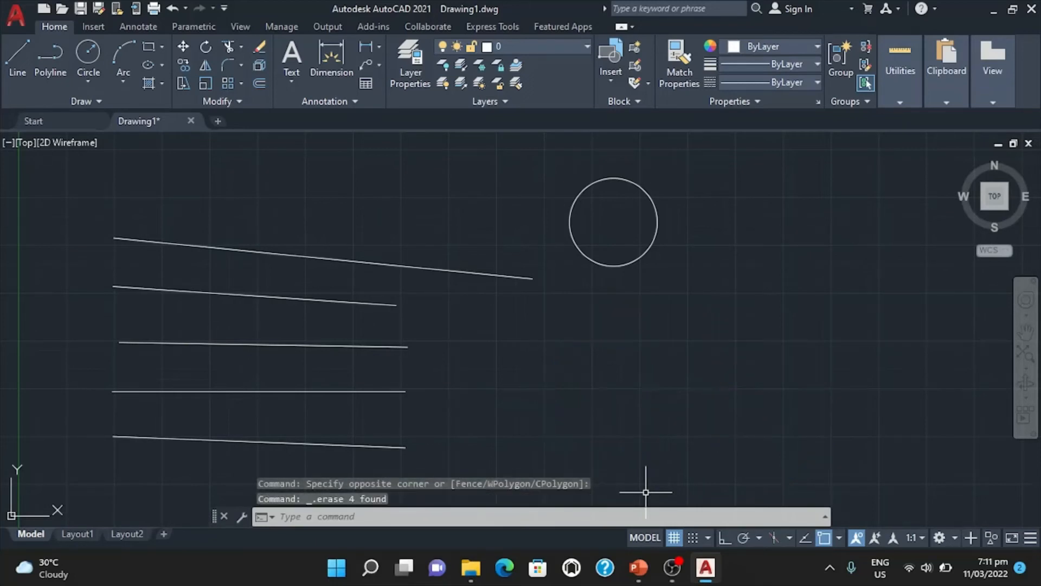
# Undo the last deletion of the four circles.
pyautogui.click(405, 519)
pyautogui.write('u')
pyautogui.press('Return')
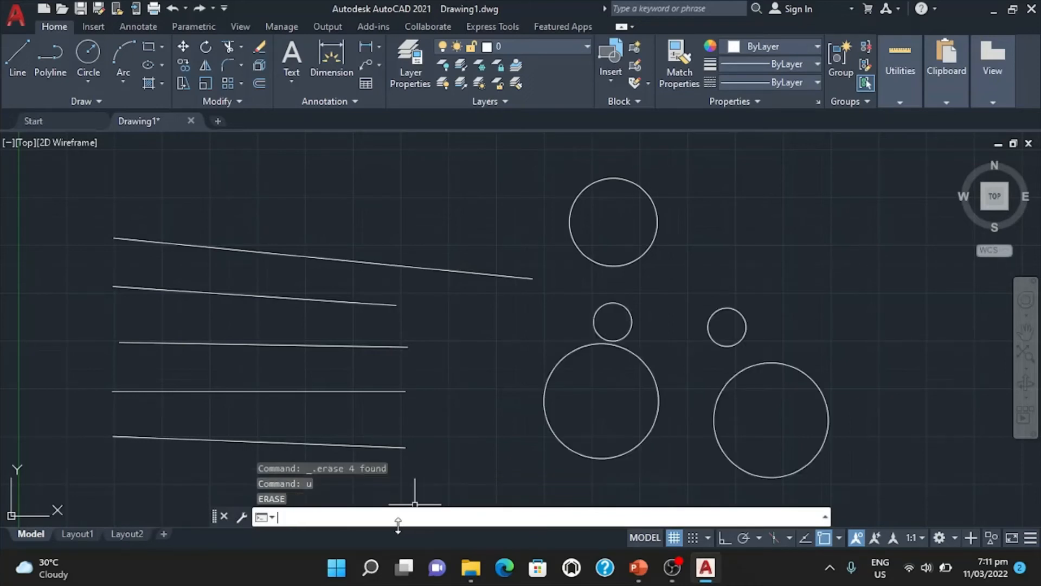
# Erase the four circles below the first circle with the ERASE command, picking each one individually.
pyautogui.write('e')
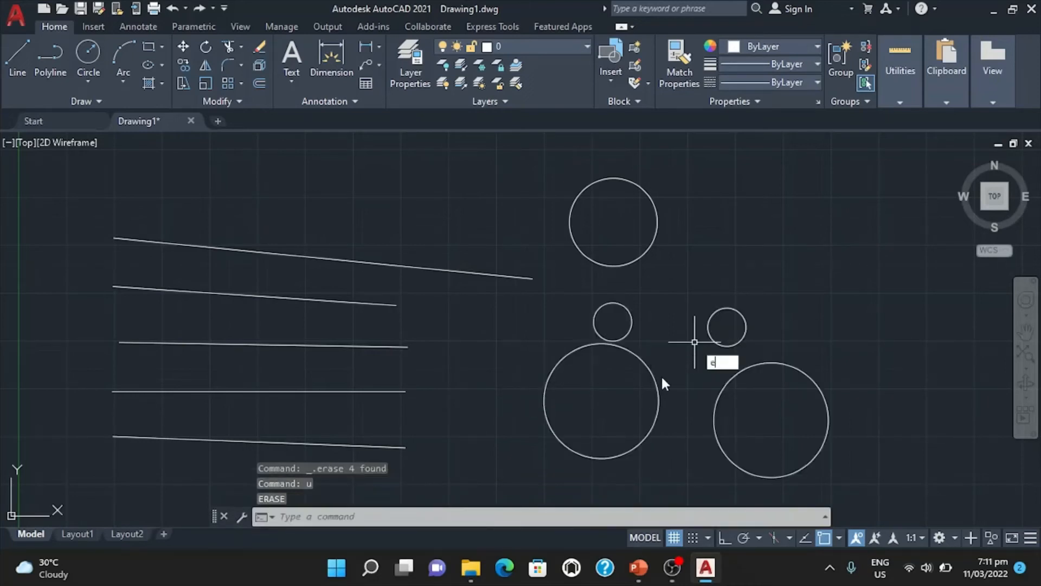
pyautogui.press('Return')
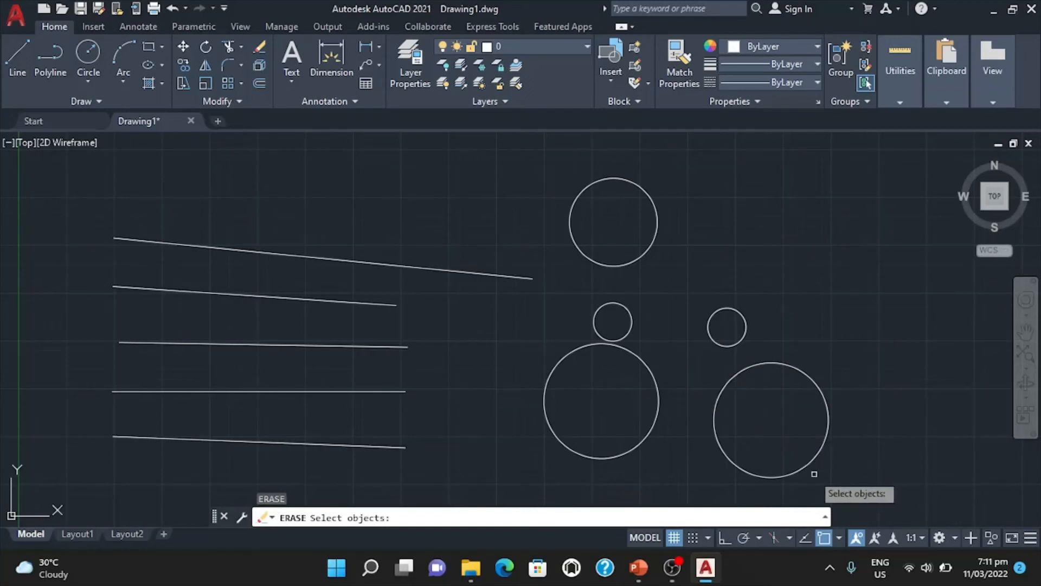
pyautogui.click(806, 464)
pyautogui.click(743, 337)
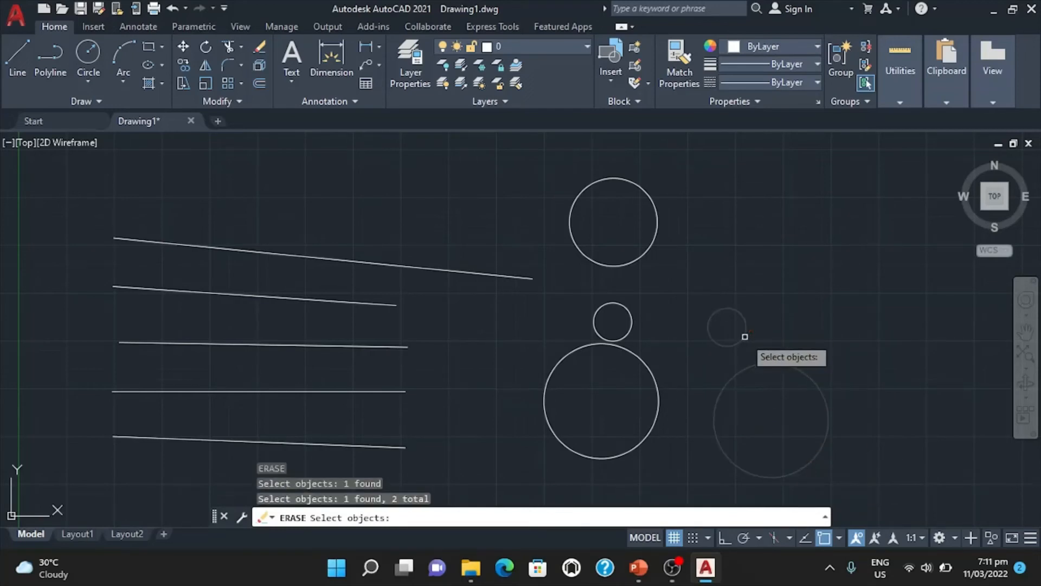
pyautogui.click(652, 372)
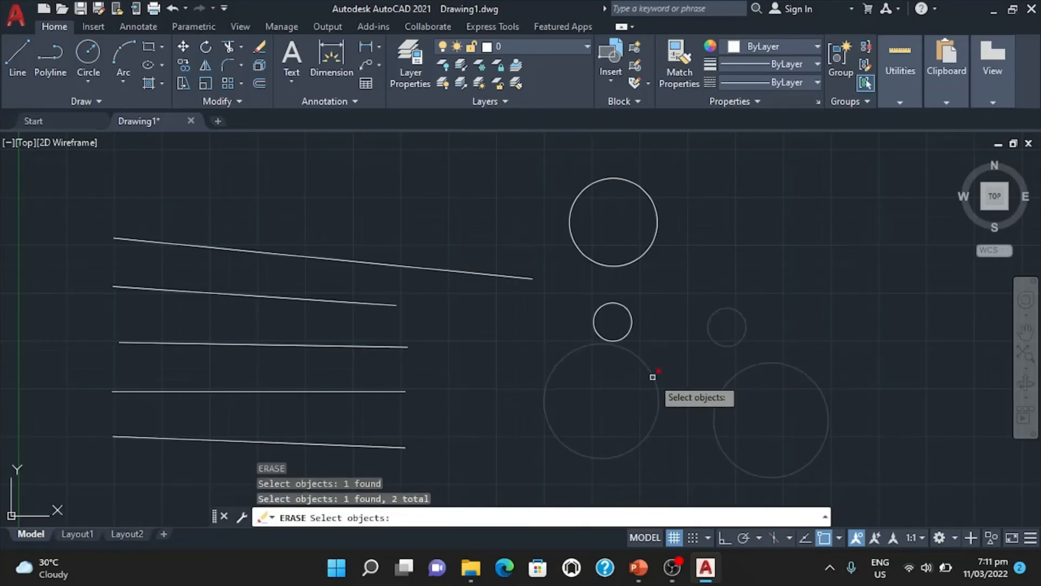
pyautogui.click(630, 333)
pyautogui.press('Return')
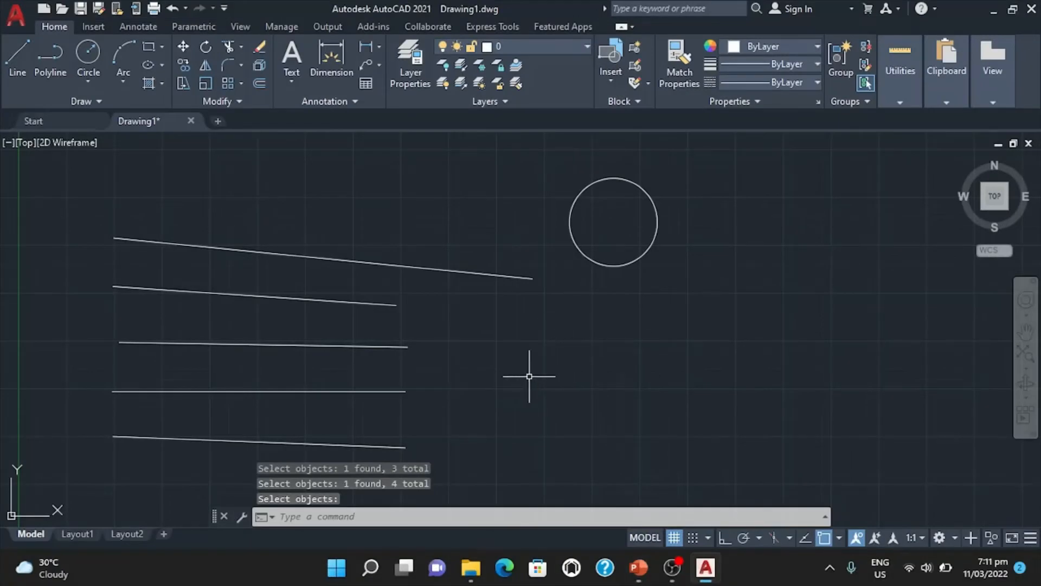
# Draw a freehand circle below and left of the remaining circle, just under the end of the longest line.
pyautogui.write('c')
pyautogui.press('Return')
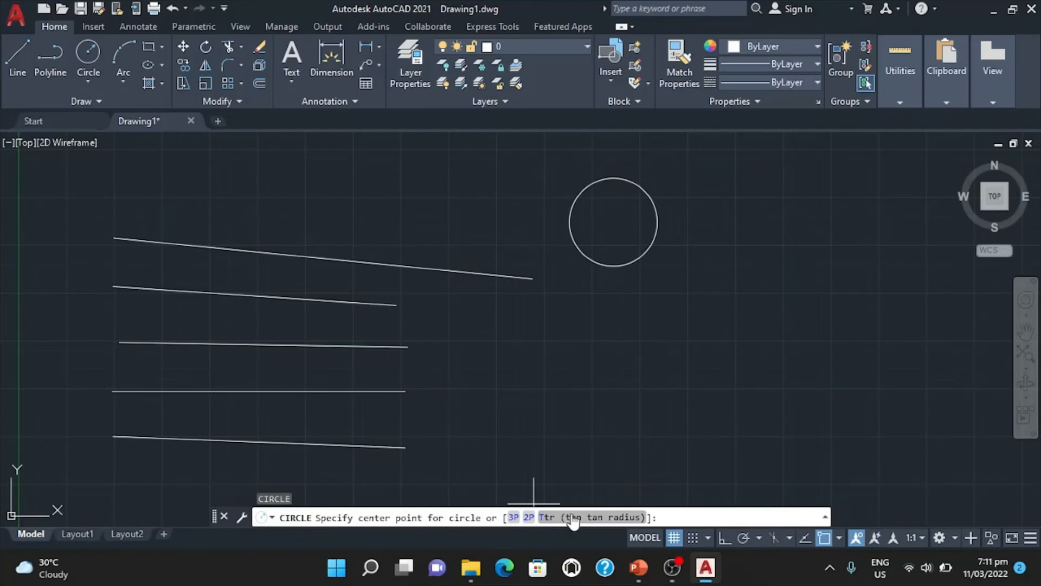
pyautogui.click(525, 335)
pyautogui.click(559, 352)
# Draw a freehand circle with a radius of about 204 below and right of the first circle.
pyautogui.write('c')
pyautogui.press('Return')
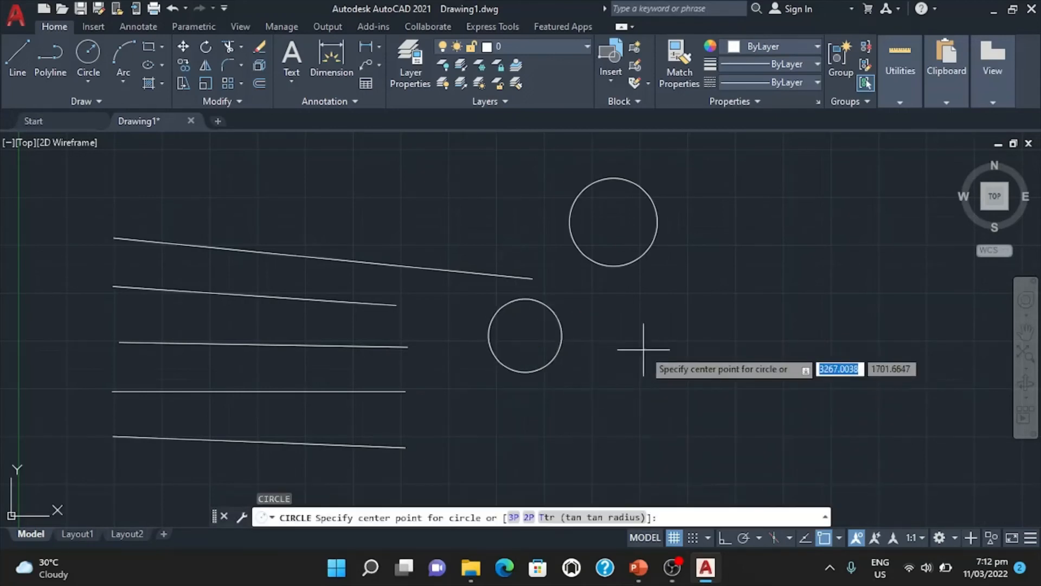
pyautogui.click(697, 318)
pyautogui.click(733, 332)
# Draw a freehand circle below and between the two newly drawn circles.
pyautogui.write('c')
pyautogui.press('Return')
pyautogui.click(603, 424)
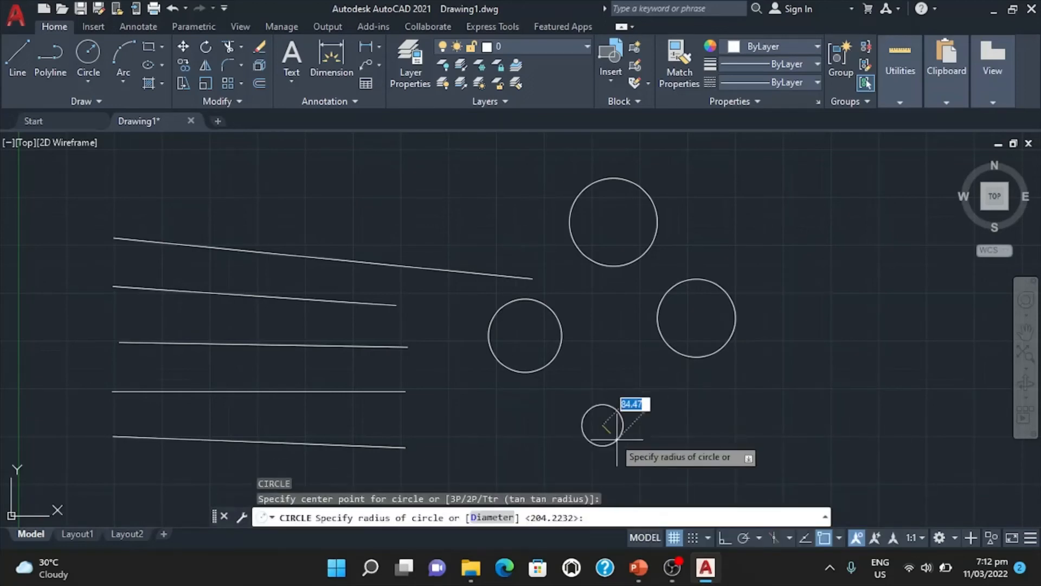
pyautogui.click(624, 402)
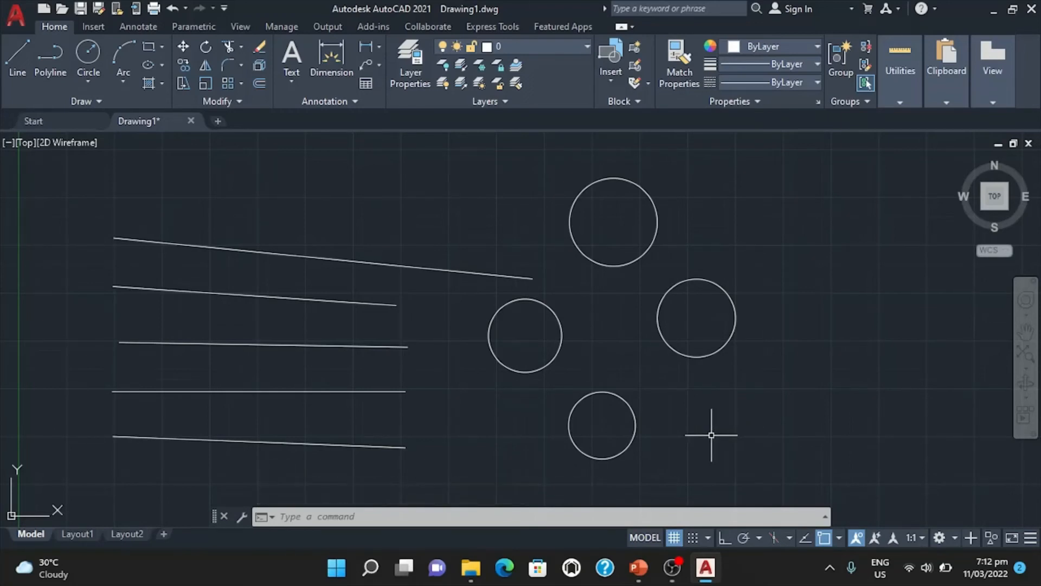
# Draw a three-point (3P) circle through the centers of the left, right and lowest circles.
pyautogui.write('c')
pyautogui.press('Return')
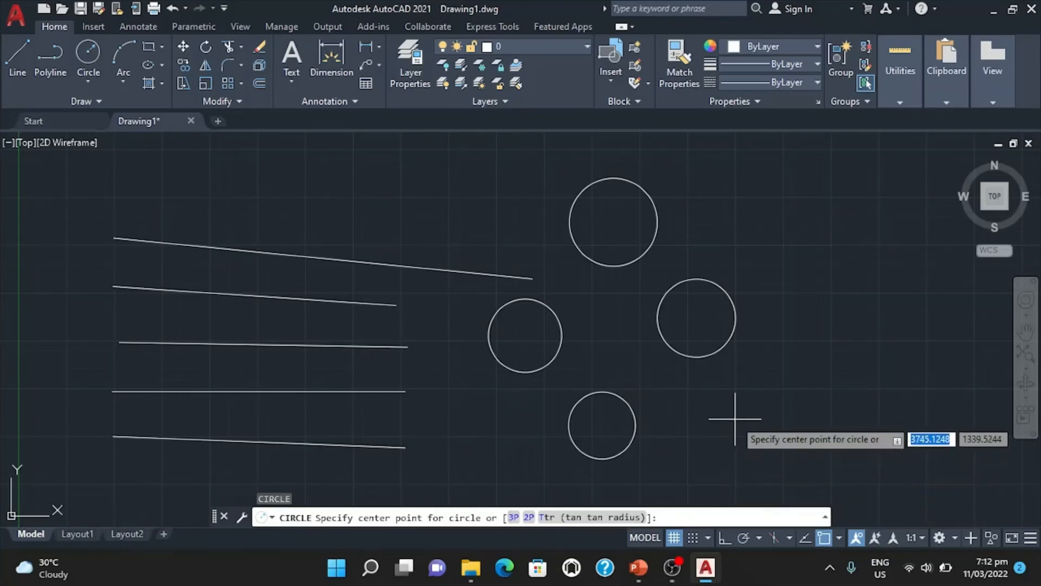
pyautogui.write('3p')
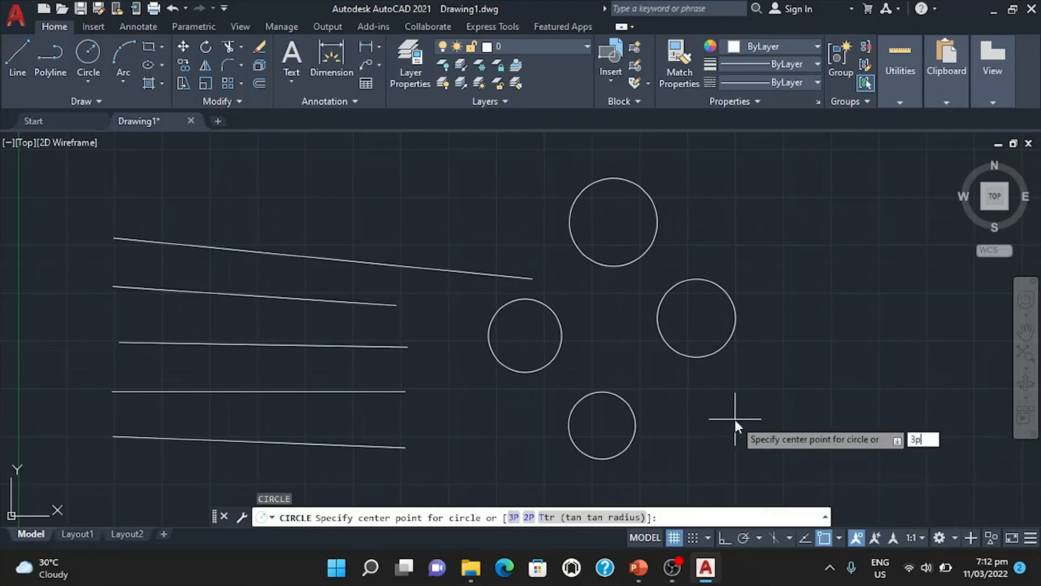
pyautogui.press('Return')
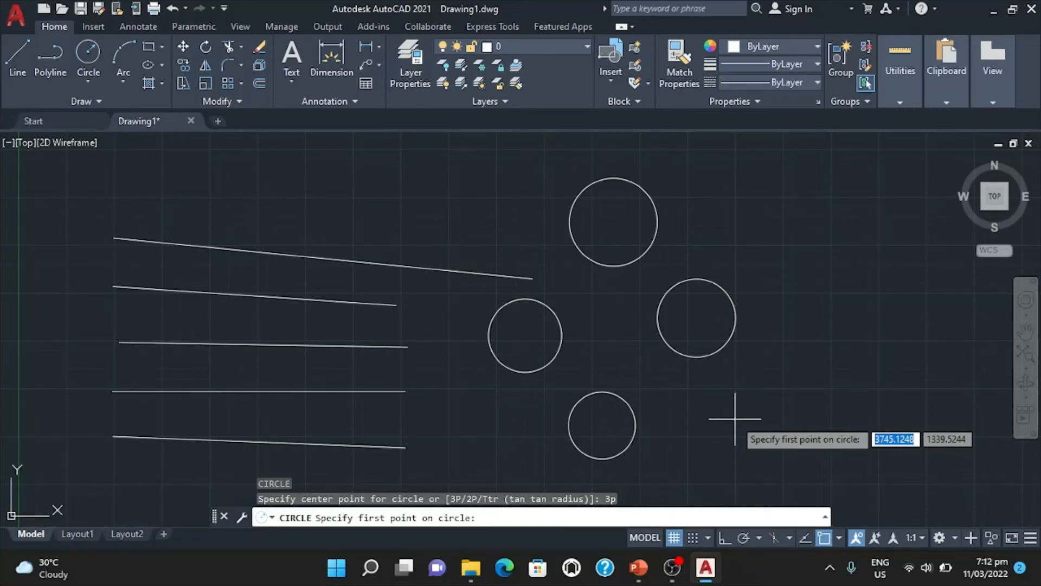
pyautogui.click(525, 335)
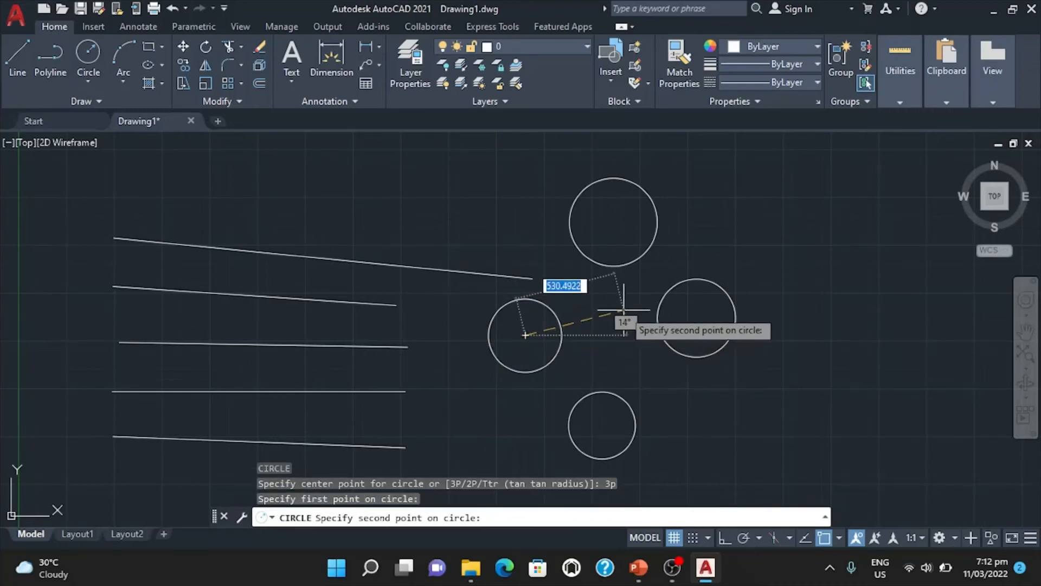
pyautogui.click(697, 318)
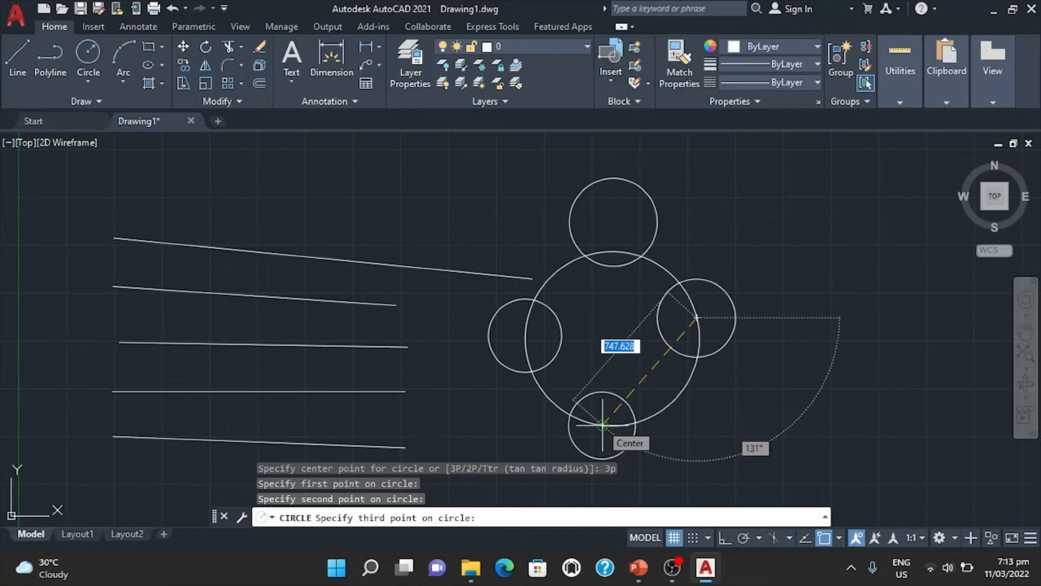
pyautogui.click(602, 424)
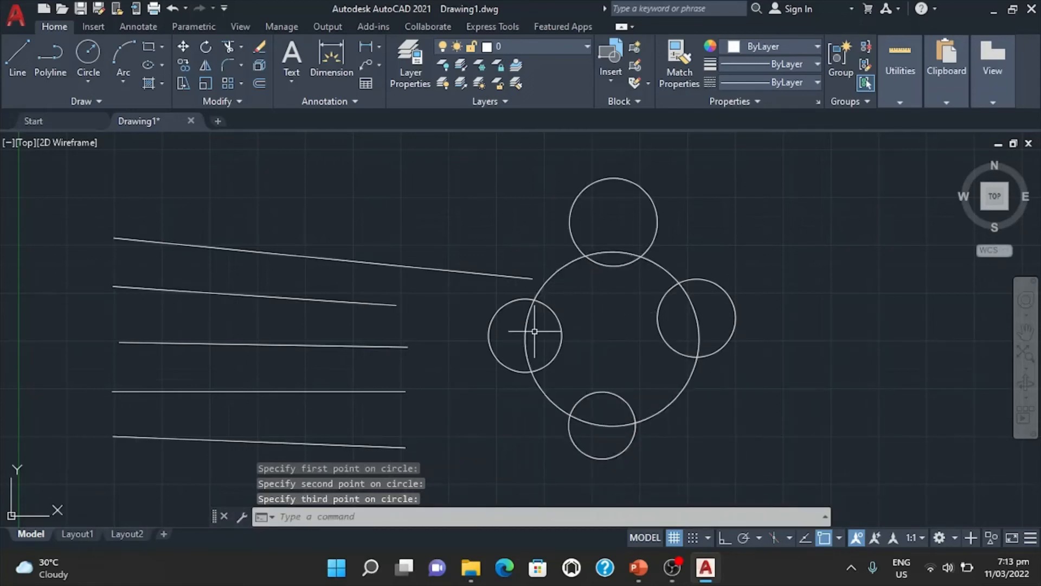
# Erase the large three-point circle with the ERASE command.
pyautogui.click(679, 396)
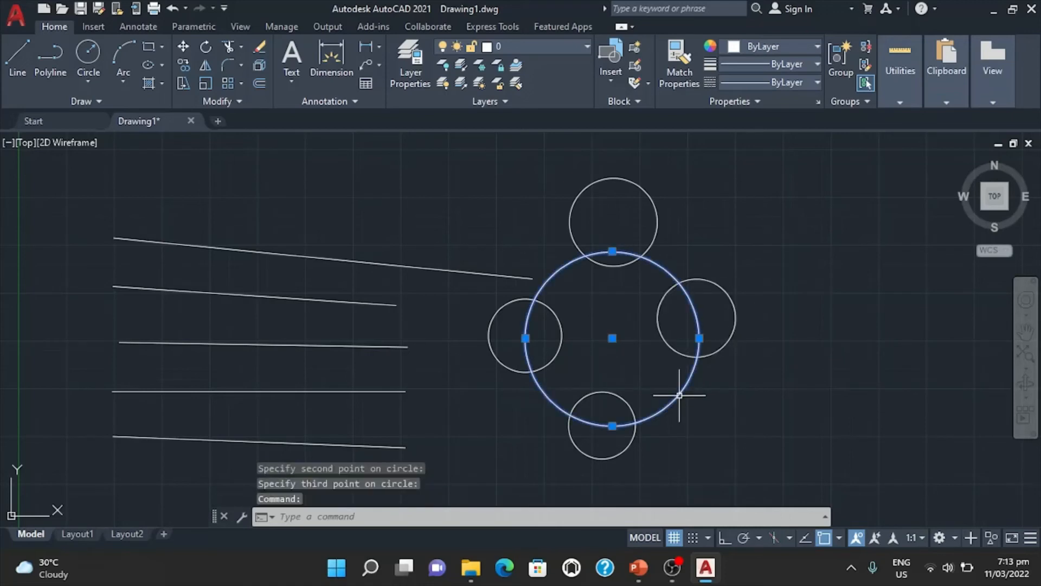
pyautogui.press('Escape')
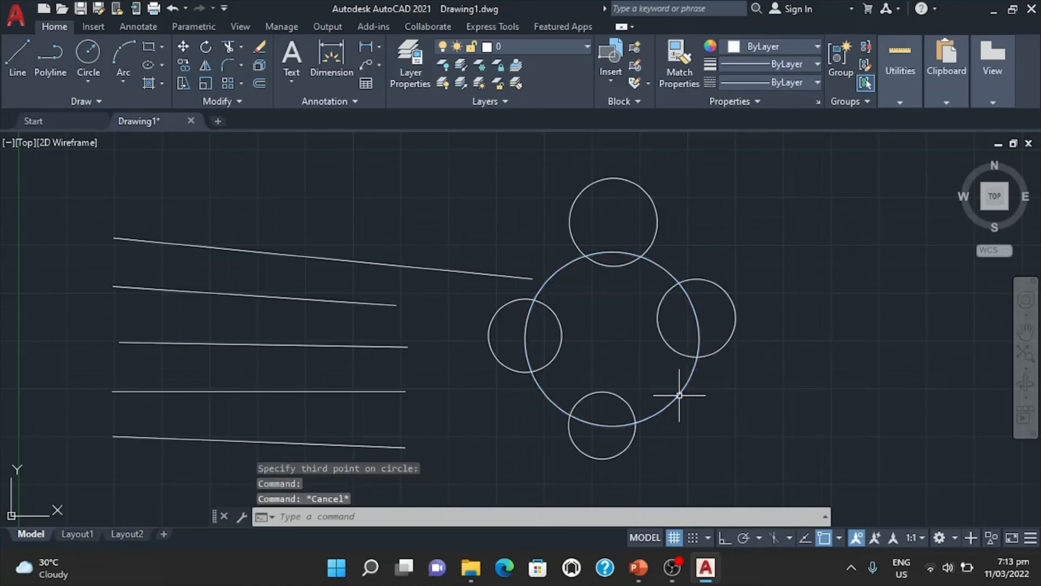
pyautogui.write('e')
pyautogui.press('Return')
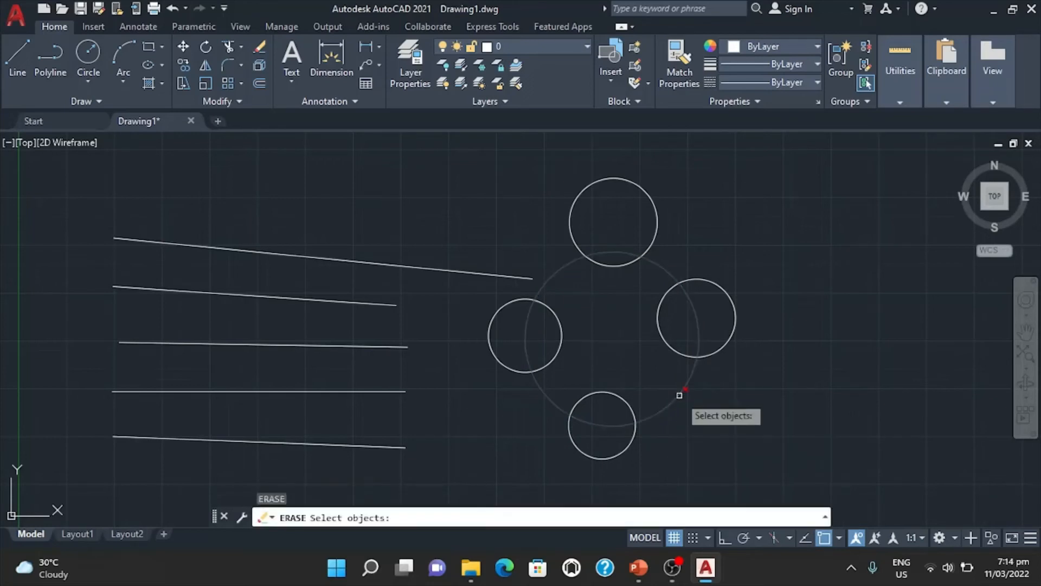
pyautogui.click(679, 395)
pyautogui.press('Return')
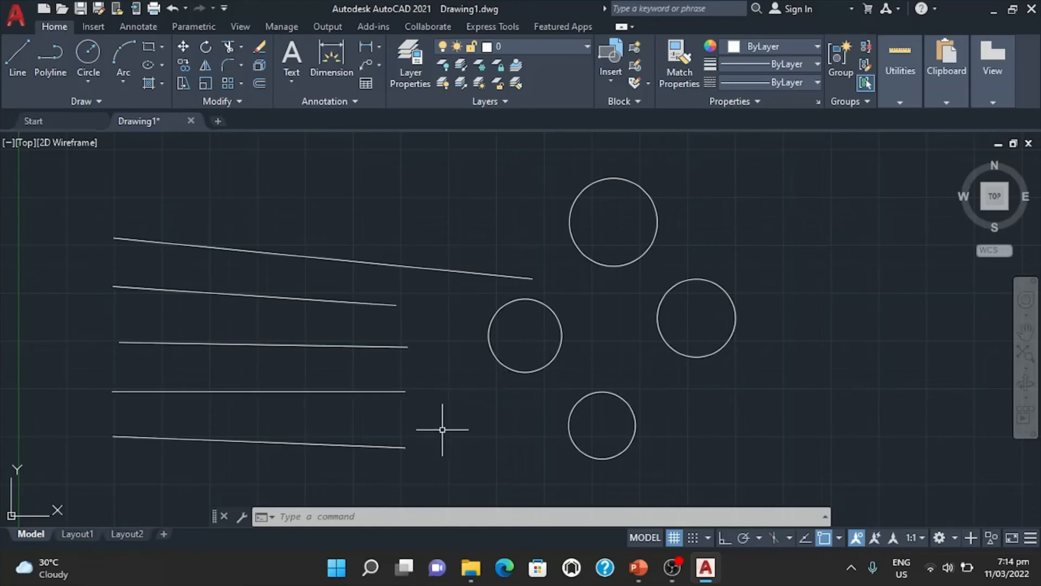
# Draw a three-point (3P) circle through the right endpoints of the second and fourth lines and the center of the left circle.
pyautogui.write('c')
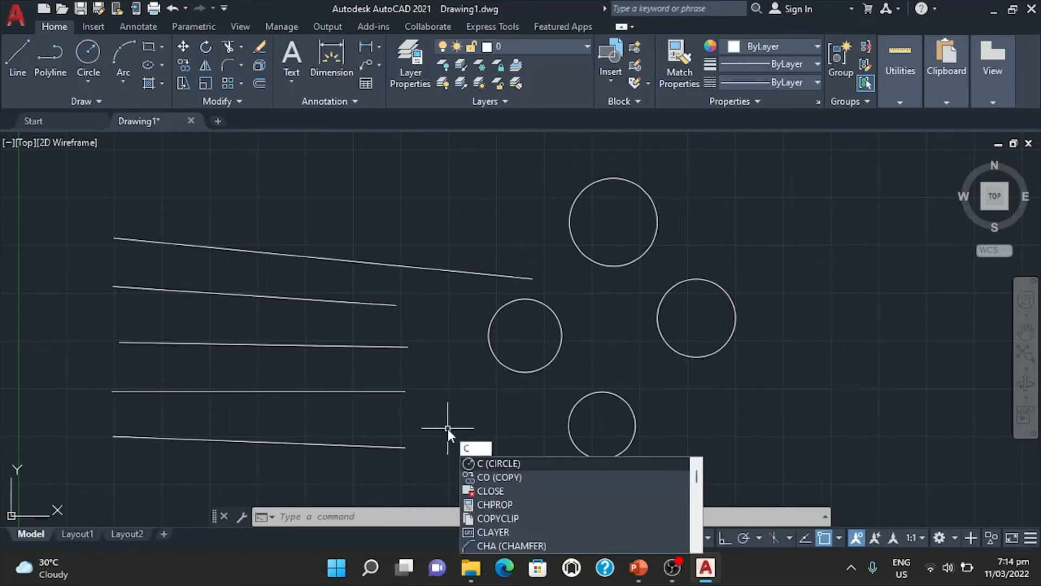
pyautogui.press('Return')
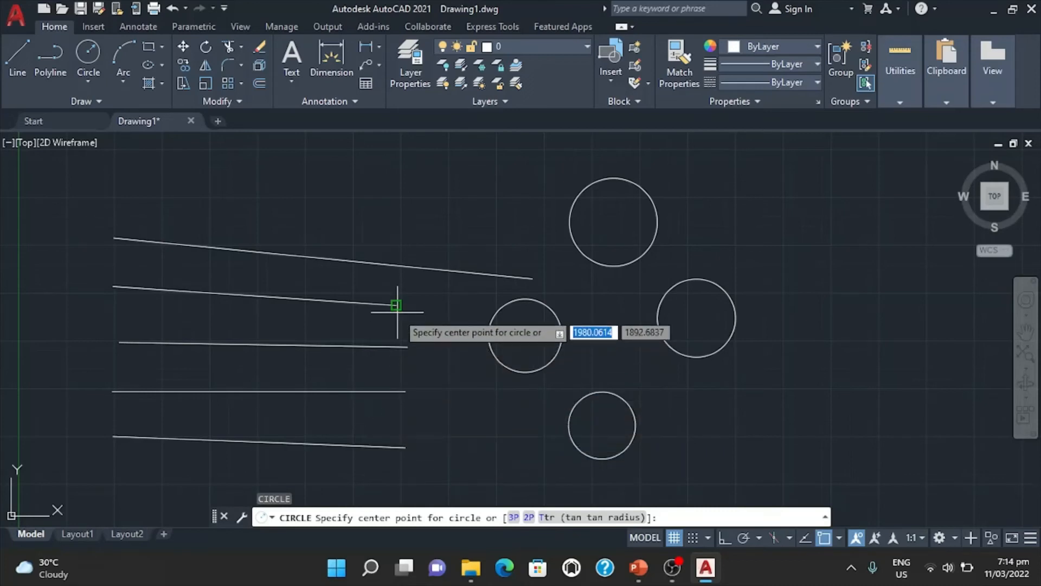
pyautogui.write('3p')
pyautogui.press('Return')
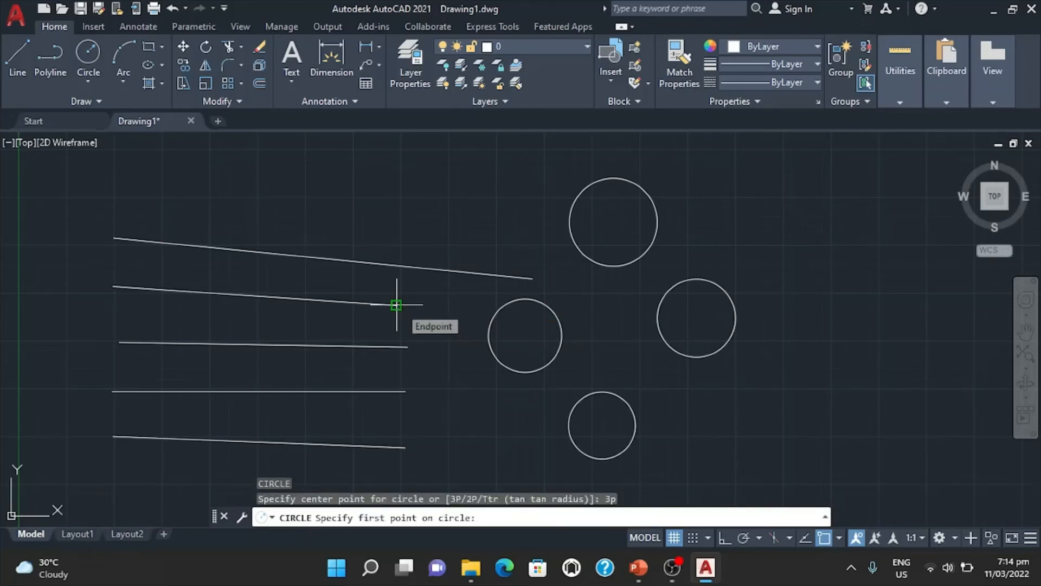
pyautogui.click(396, 305)
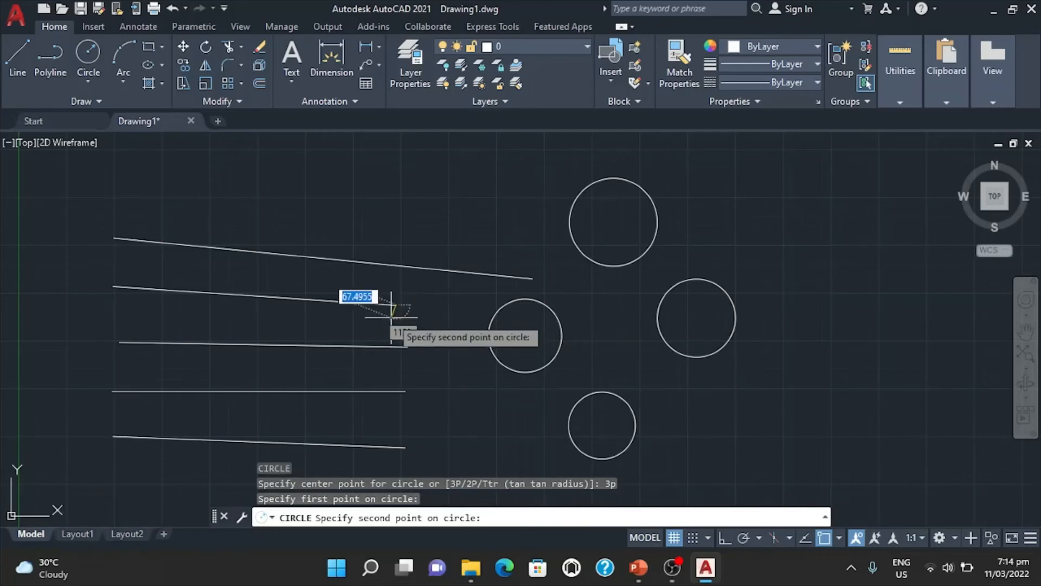
pyautogui.click(406, 391)
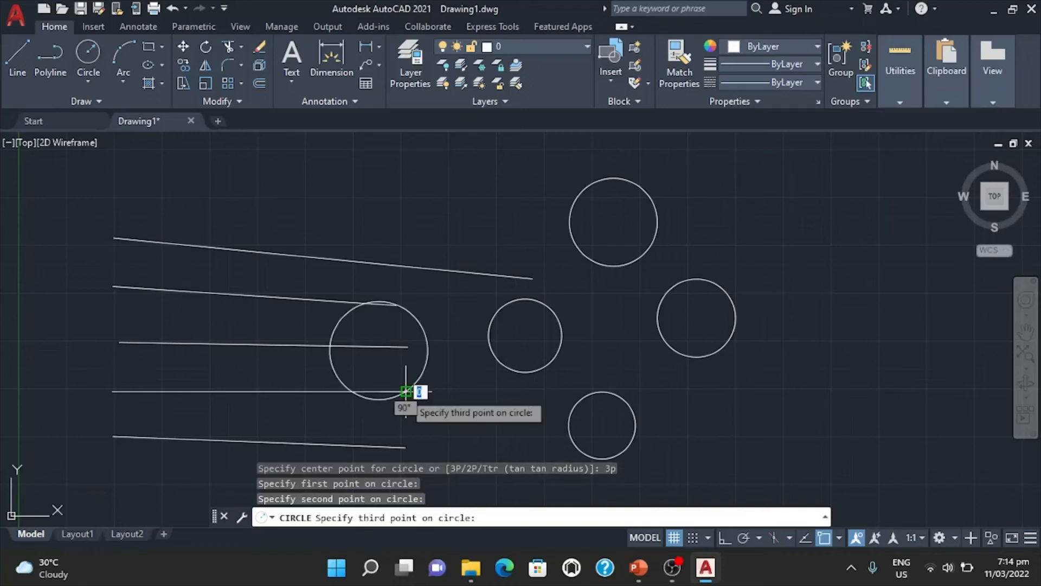
pyautogui.click(525, 335)
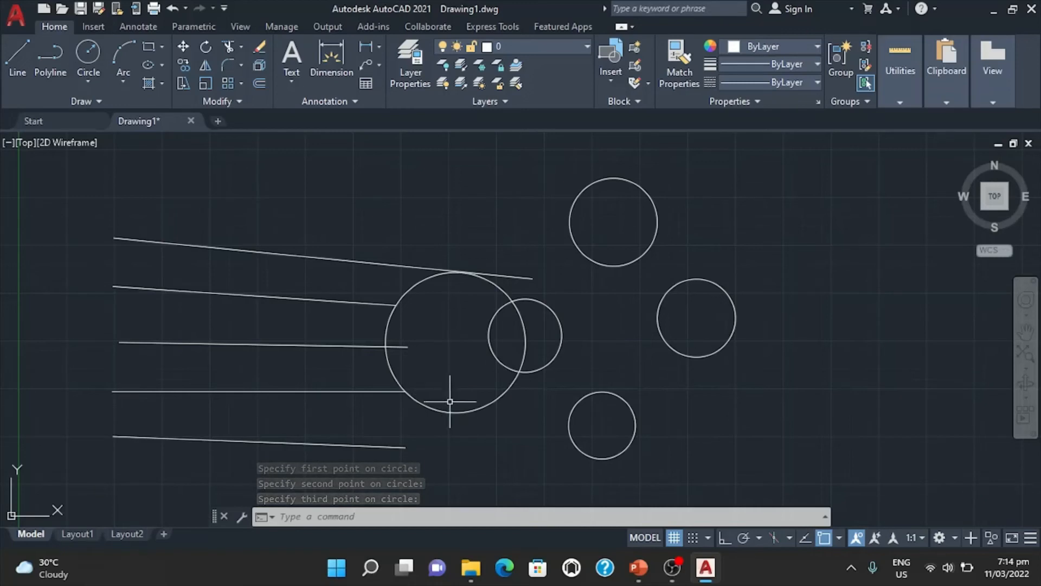
# Draw a two-point (2P) circle using the left and right endpoints of the lowest line as its diameter.
pyautogui.write('c')
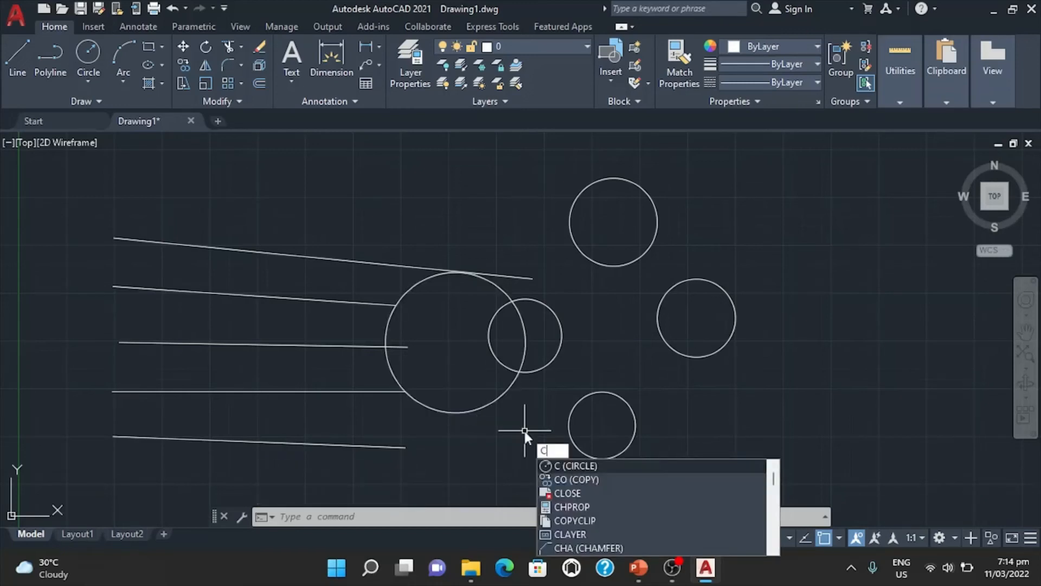
pyautogui.press('Return')
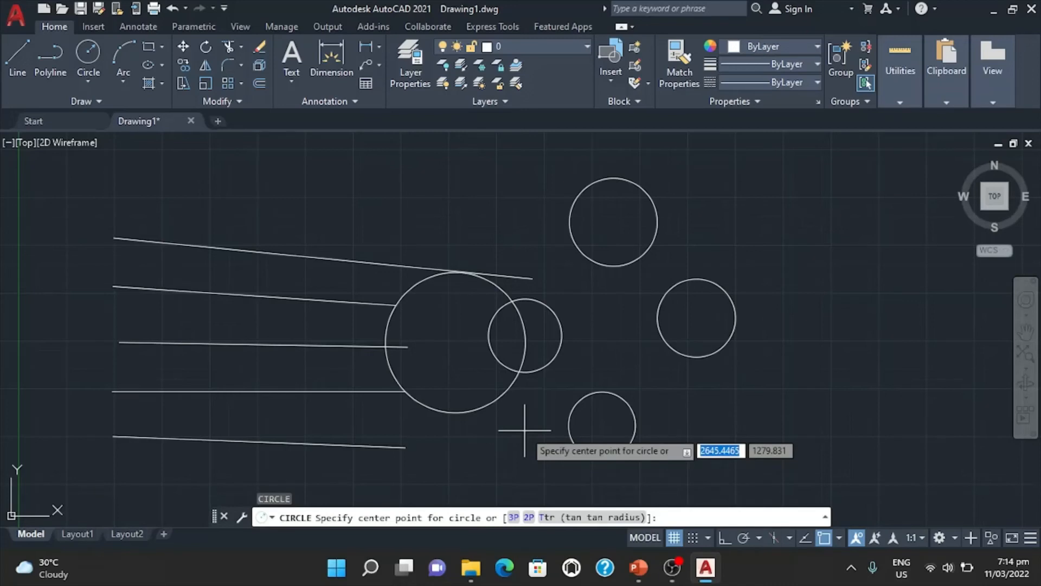
pyautogui.write('2p')
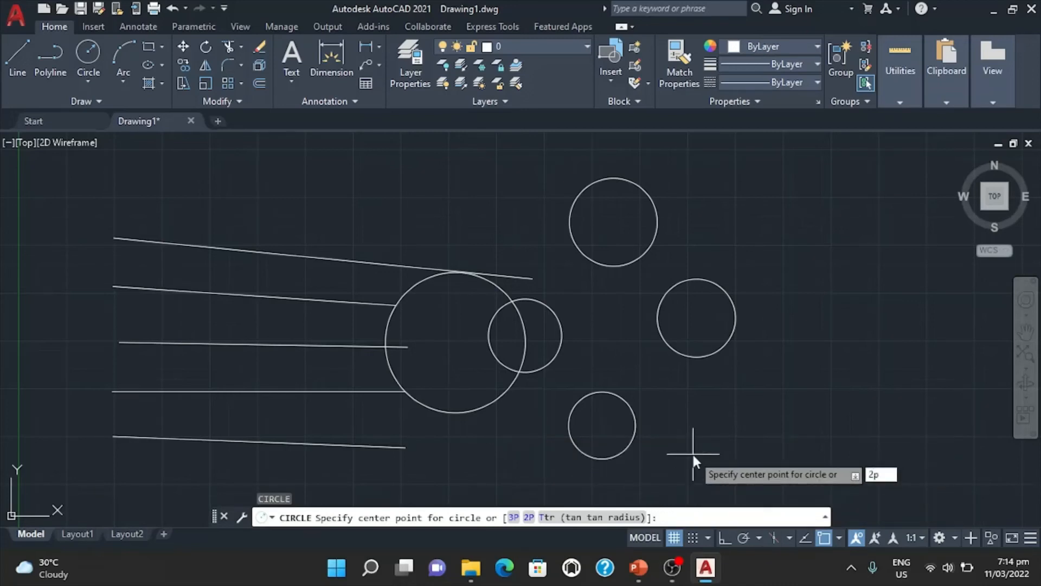
pyautogui.press('Return')
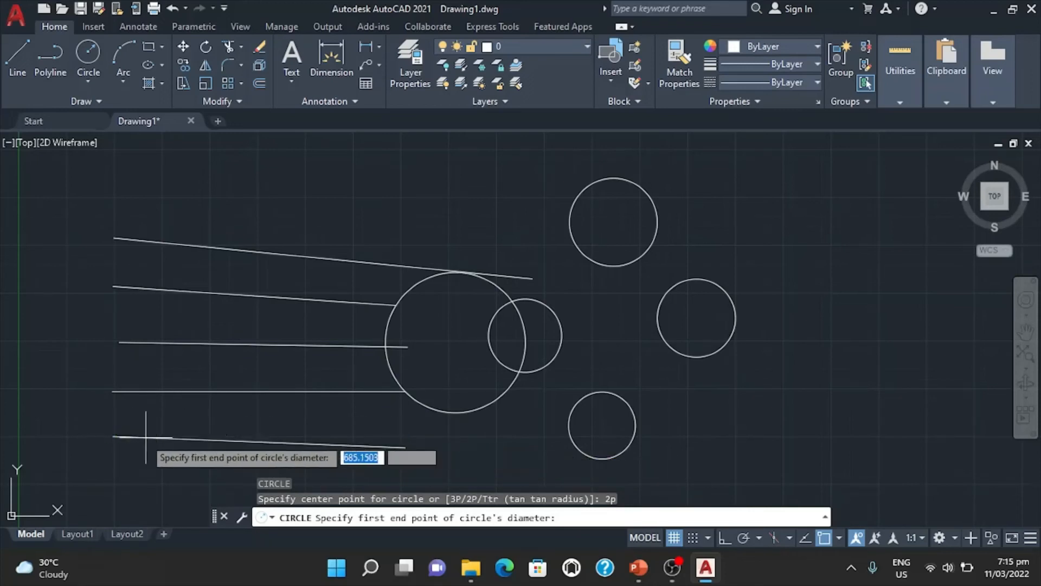
pyautogui.click(114, 436)
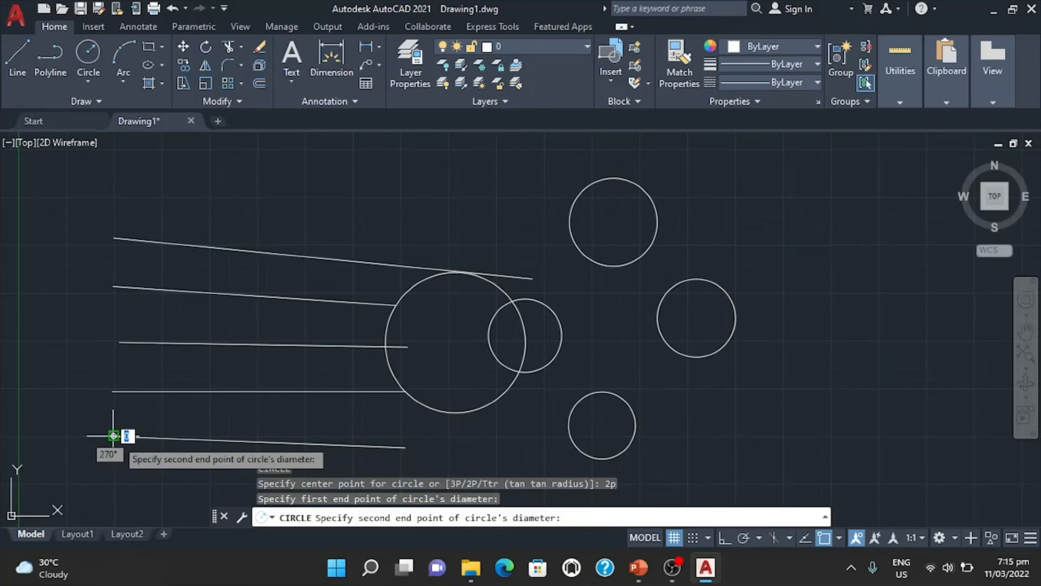
pyautogui.click(406, 447)
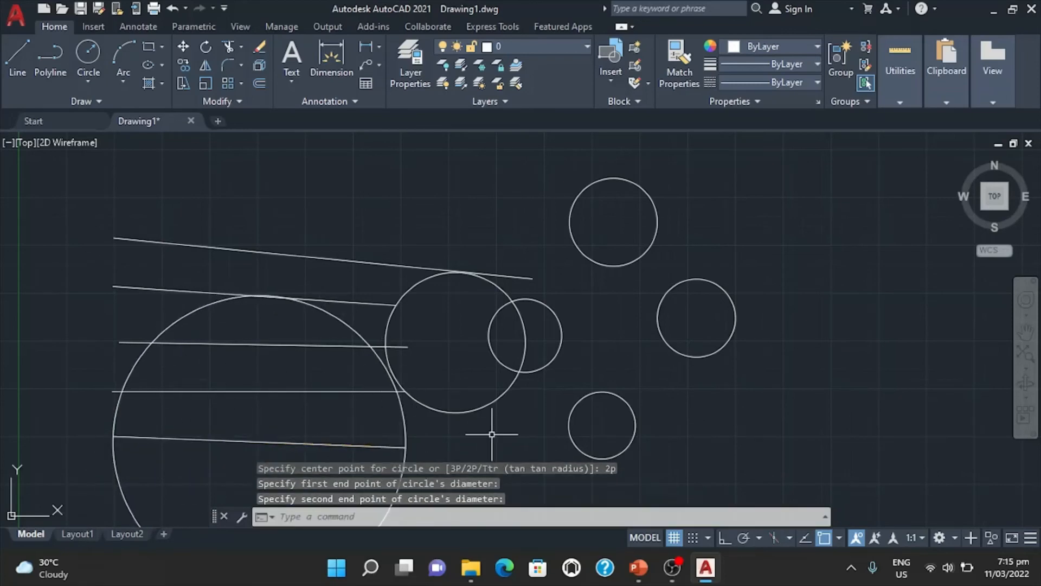
pyautogui.scroll(-2, 470, 426)
pyautogui.moveTo(464, 419); pyautogui.dragTo(468, 309, button='middle')
pyautogui.scroll(2, 331, 295)
pyautogui.scroll(2, 333, 293)
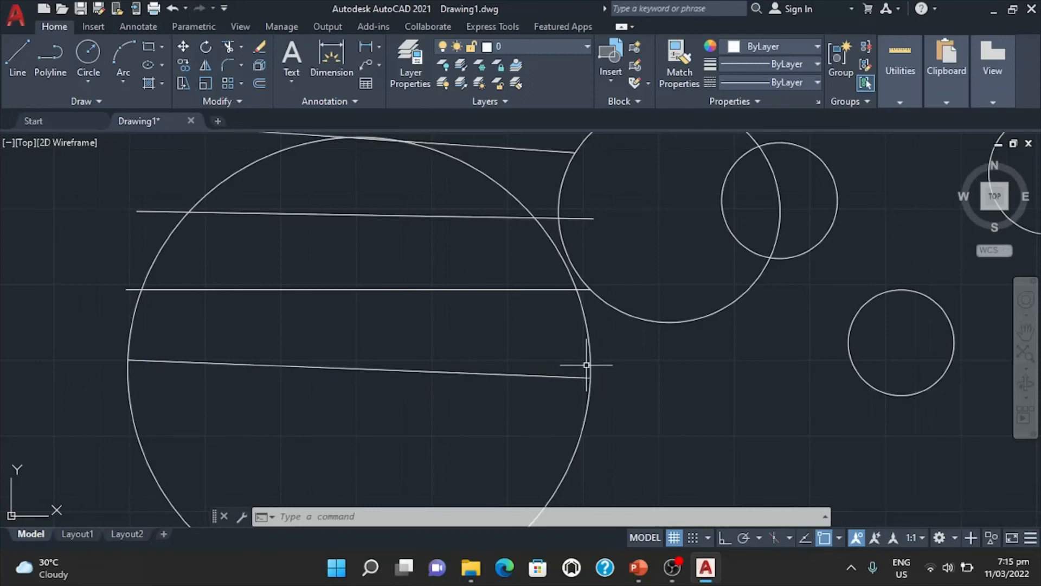
# Draw a two-point (2P) circle from the left endpoint of the top line to the right endpoint of the third line.
pyautogui.scroll(-2, 624, 375)
pyautogui.moveTo(693, 391); pyautogui.dragTo(546, 420, button='middle')
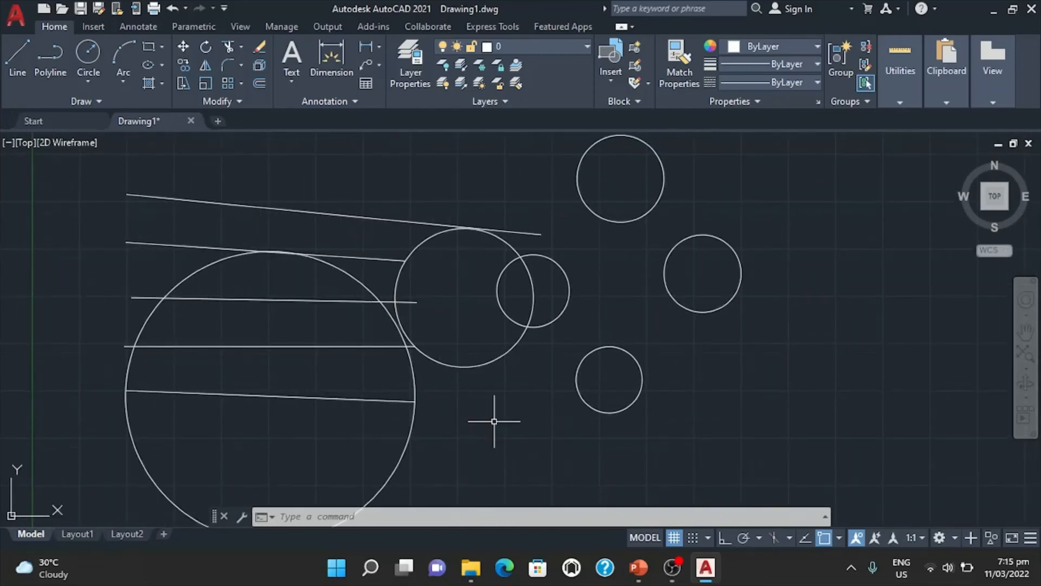
pyautogui.write('c')
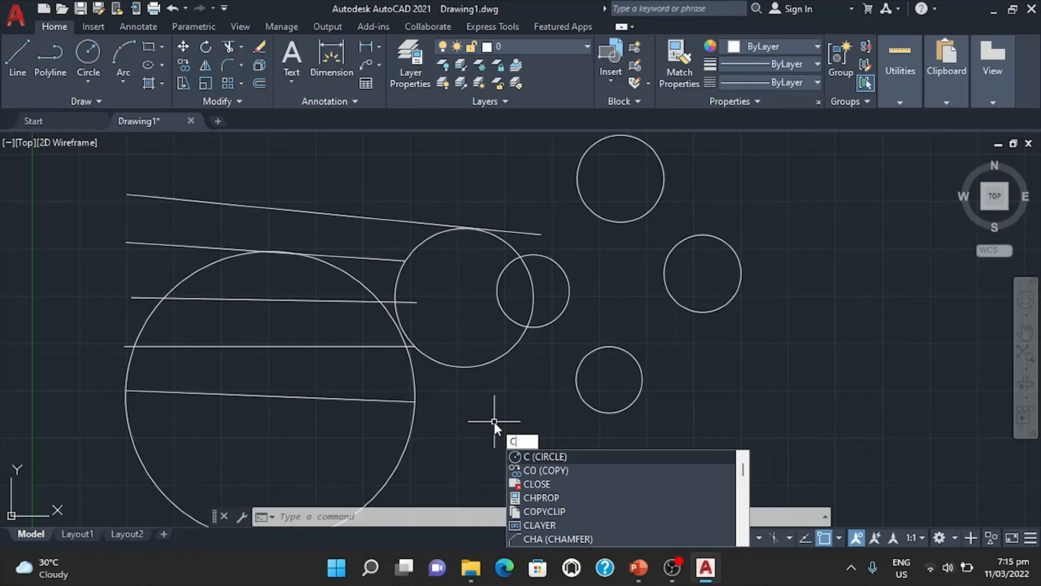
pyautogui.press('Return')
pyautogui.write('2')
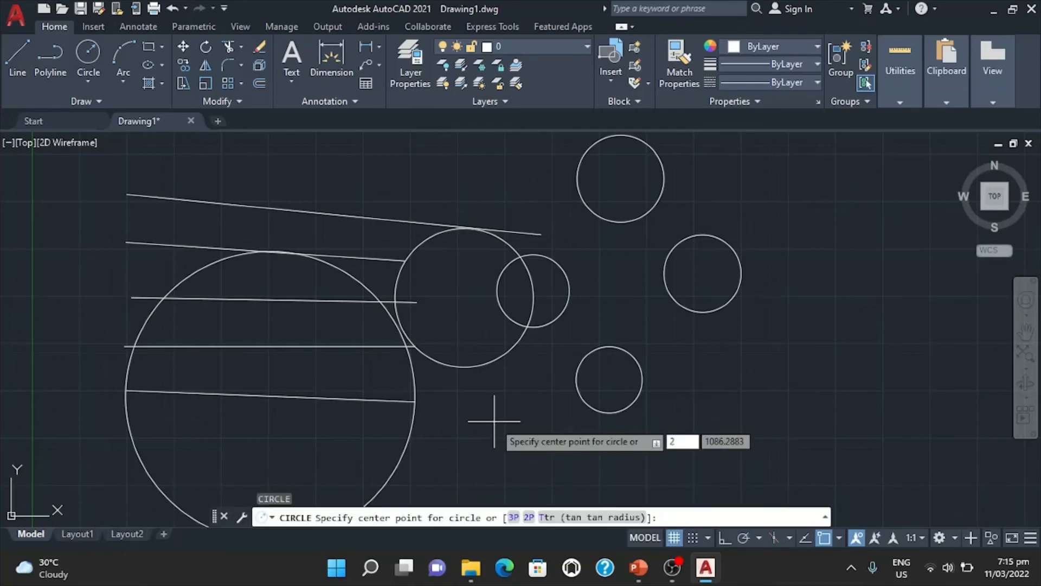
pyautogui.write('p')
pyautogui.press('Return')
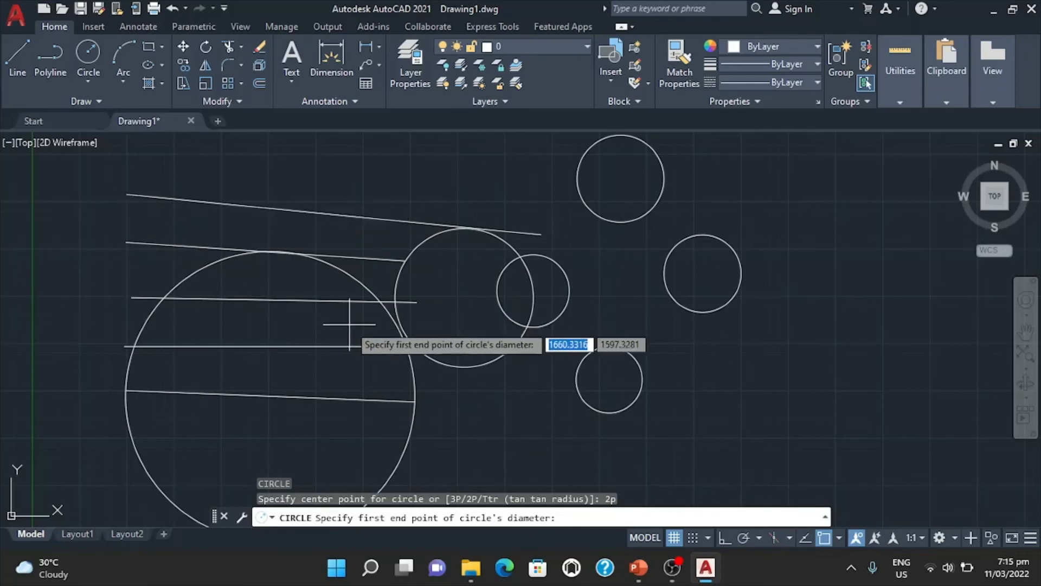
pyautogui.click(126, 195)
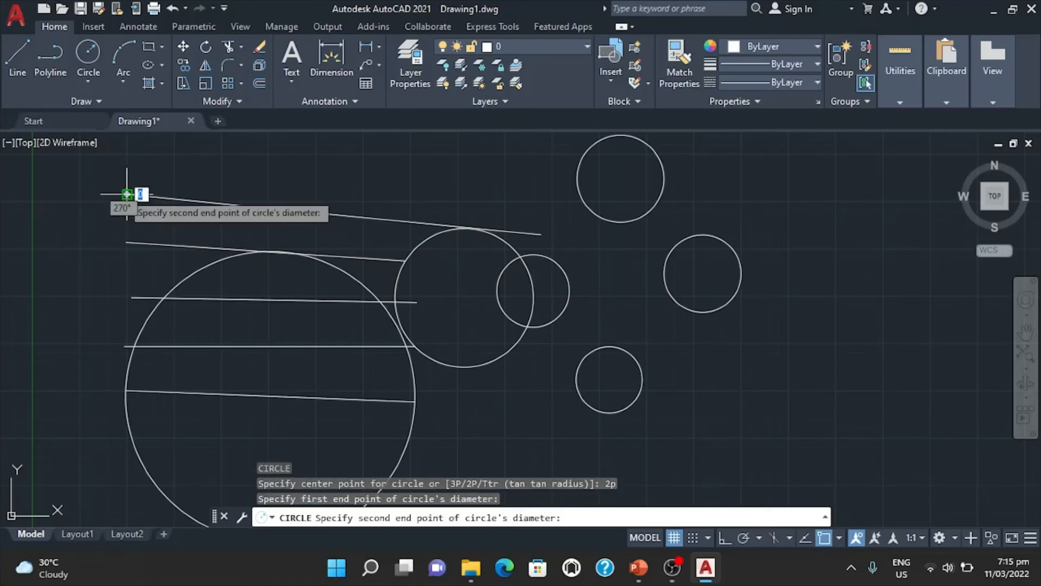
pyautogui.click(417, 301)
pyautogui.moveTo(530, 367); pyautogui.dragTo(596, 424, button='middle')
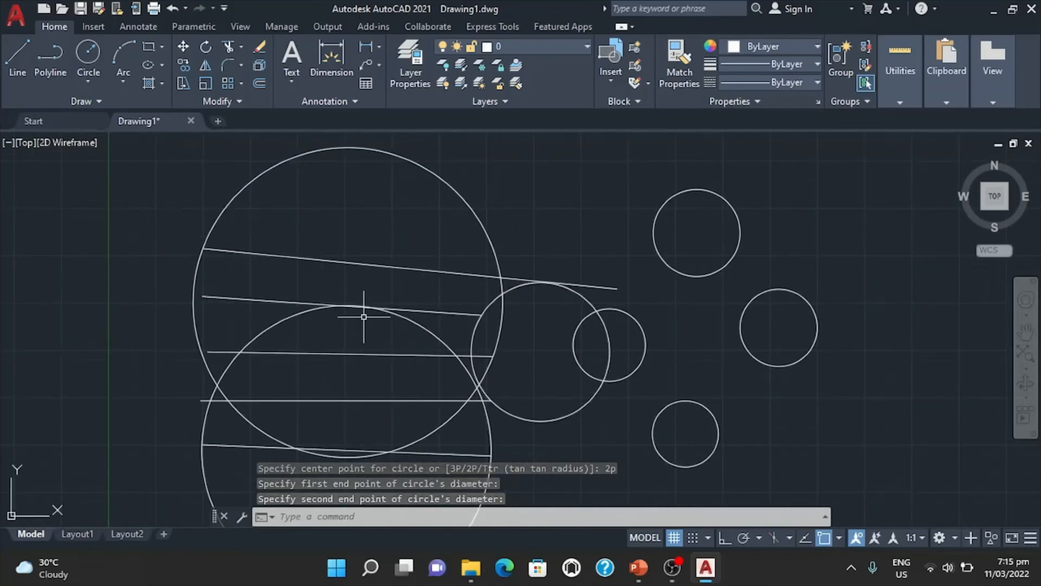
# Draw a Ttr circle tangent to the lowest small circle and the rightmost circle, setting its radius by picking two points.
pyautogui.moveTo(593, 430)
pyautogui.mouseDown(button='middle')
pyautogui.moveTo(486, 414)
pyautogui.moveTo(430, 388)
pyautogui.mouseUp(button='middle')
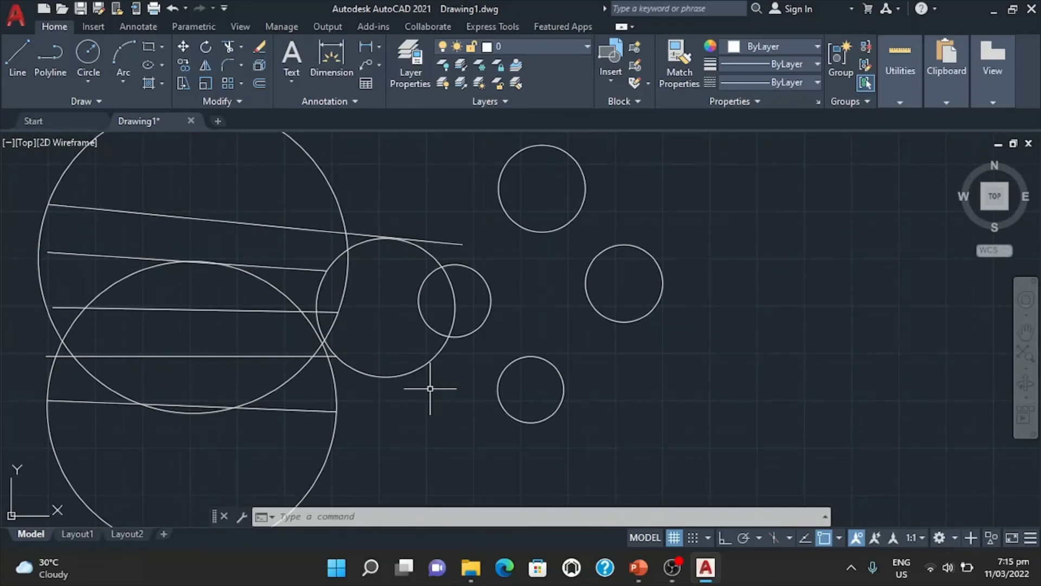
pyautogui.write('c')
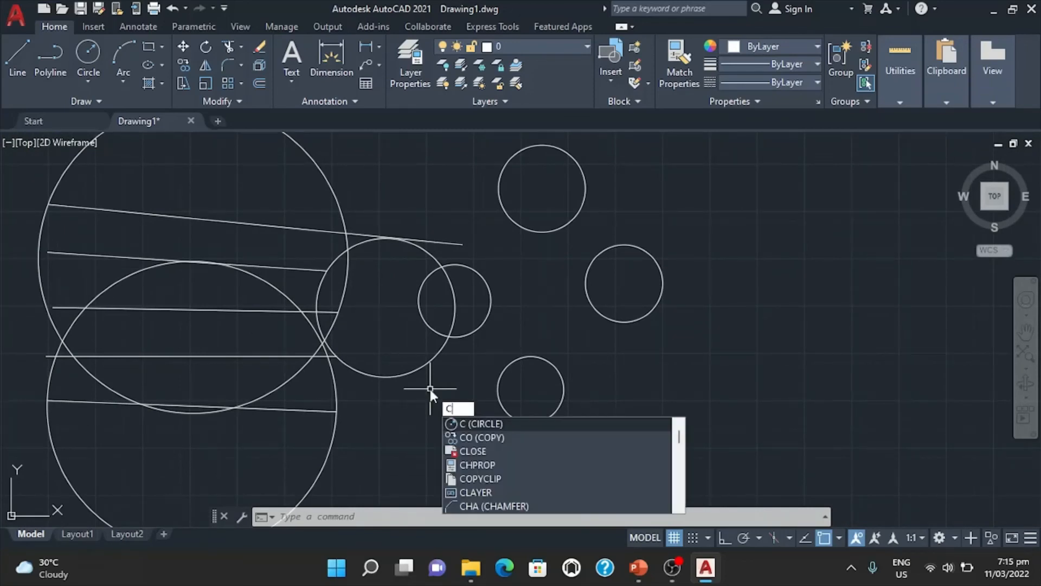
pyautogui.press('Return')
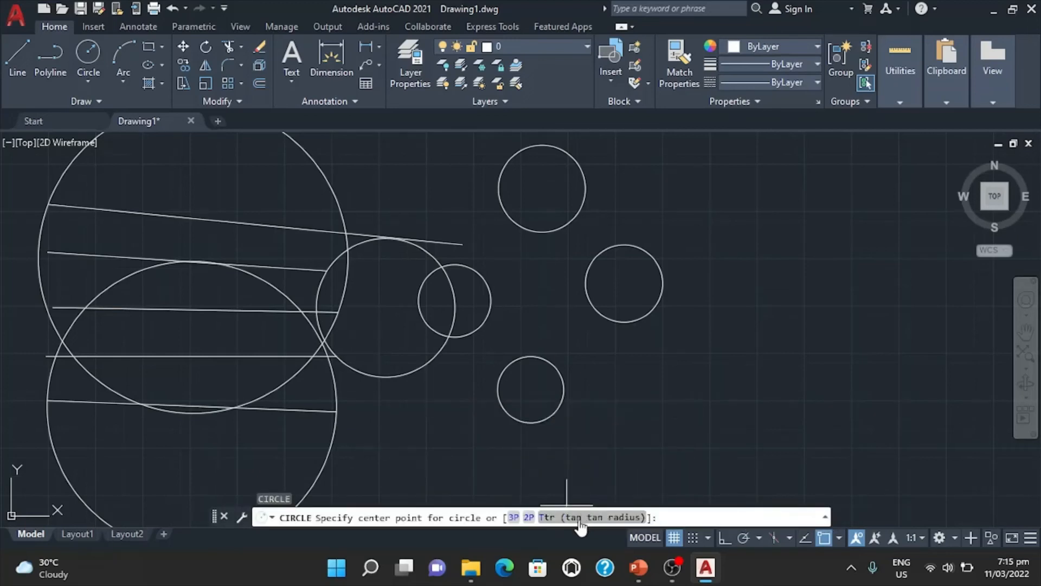
pyautogui.write('t')
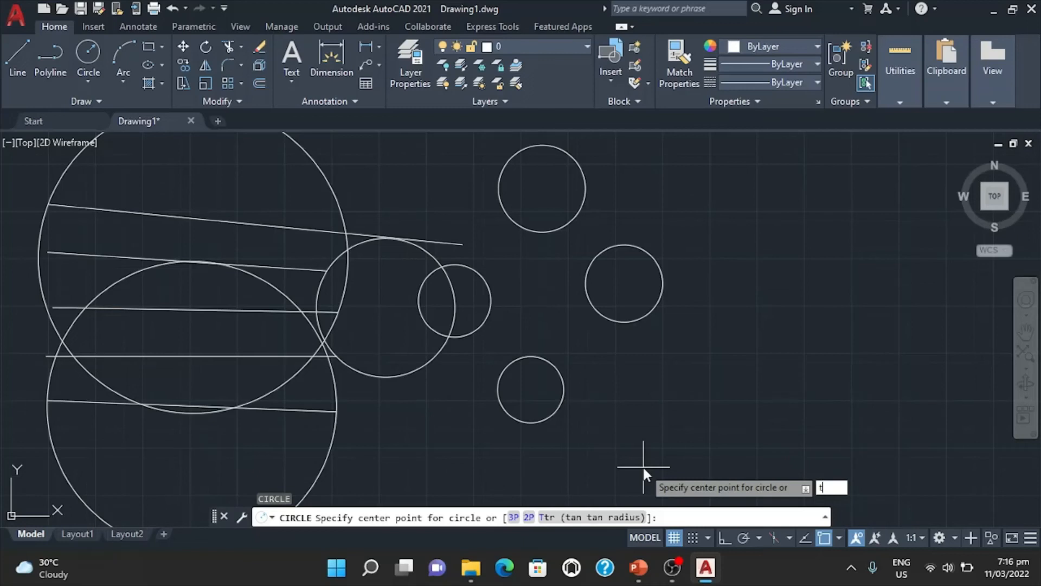
pyautogui.press('Return')
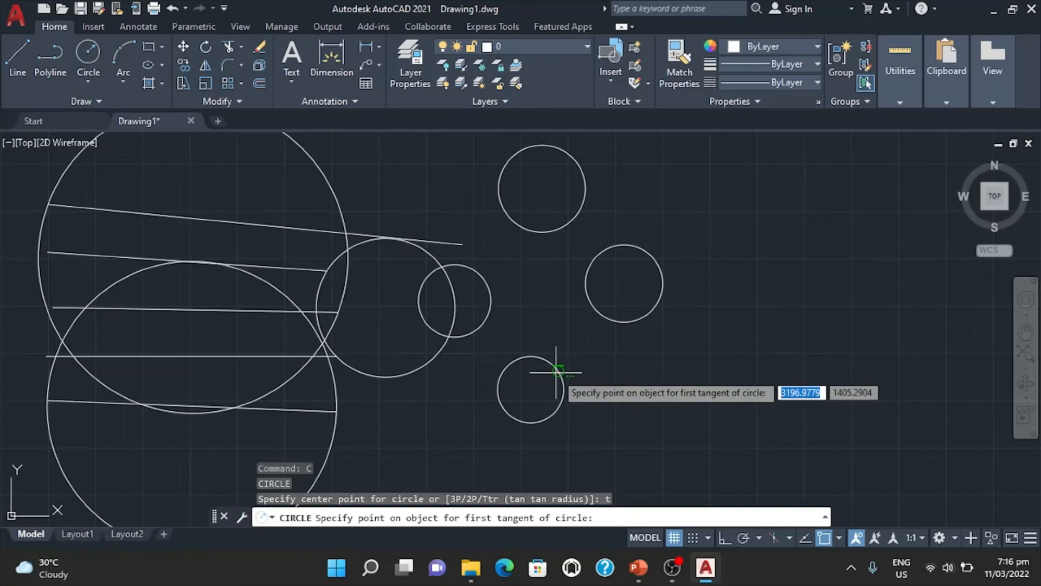
pyautogui.scroll(5, 559, 369)
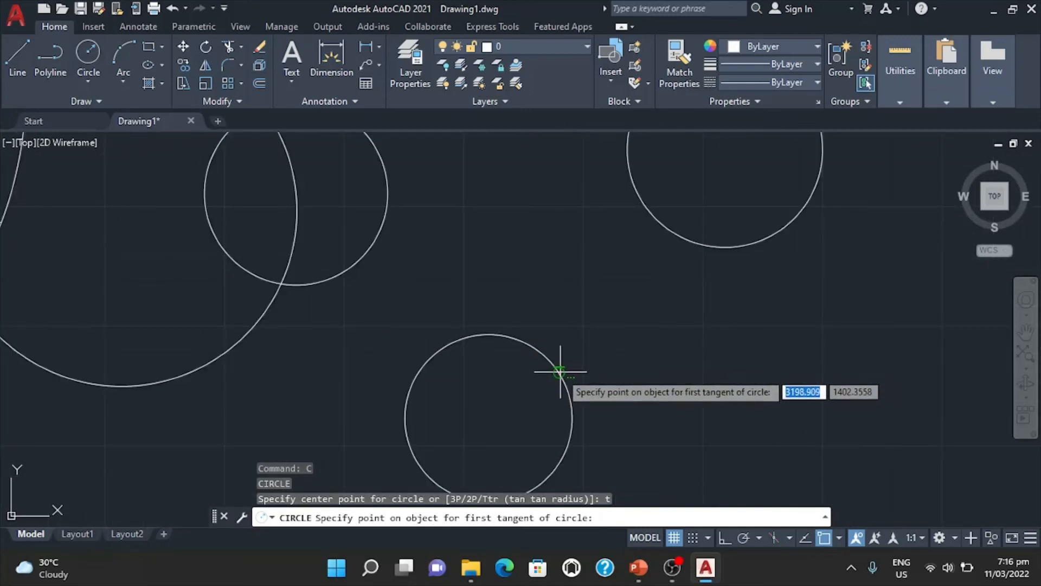
pyautogui.scroll(-3, 564, 368)
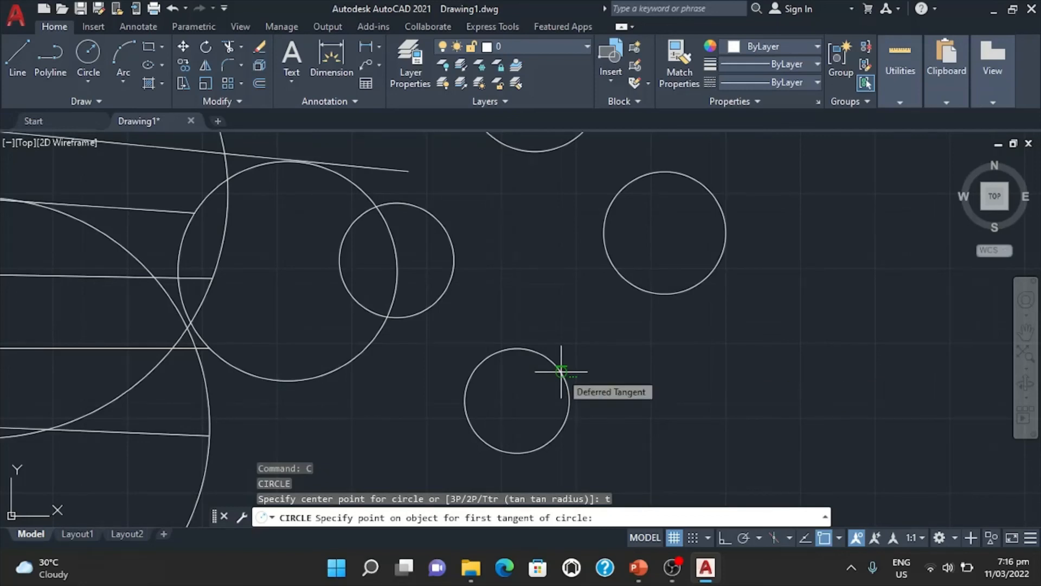
pyautogui.click(561, 372)
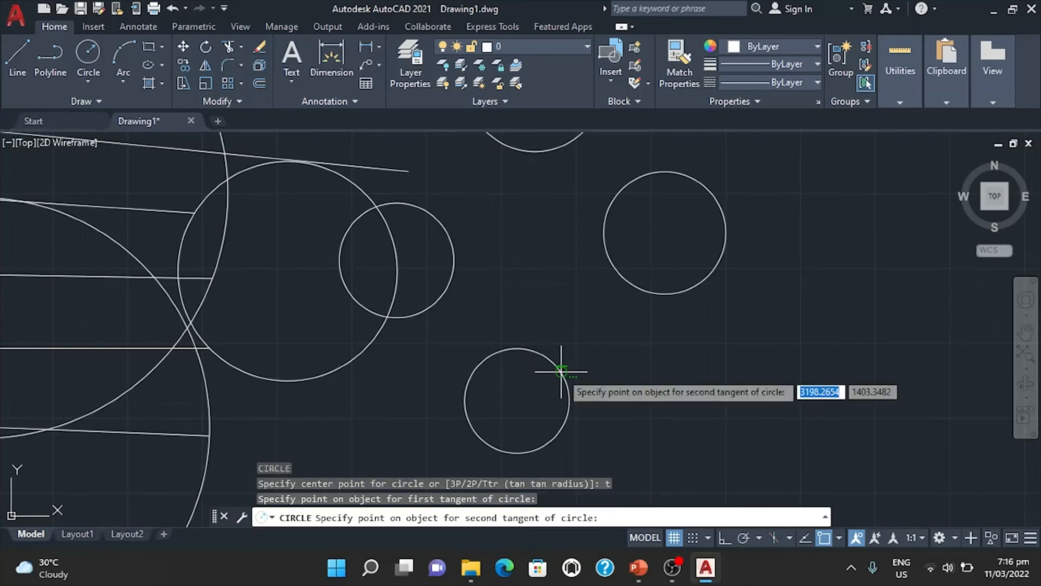
pyautogui.click(643, 290)
pyautogui.click(656, 355)
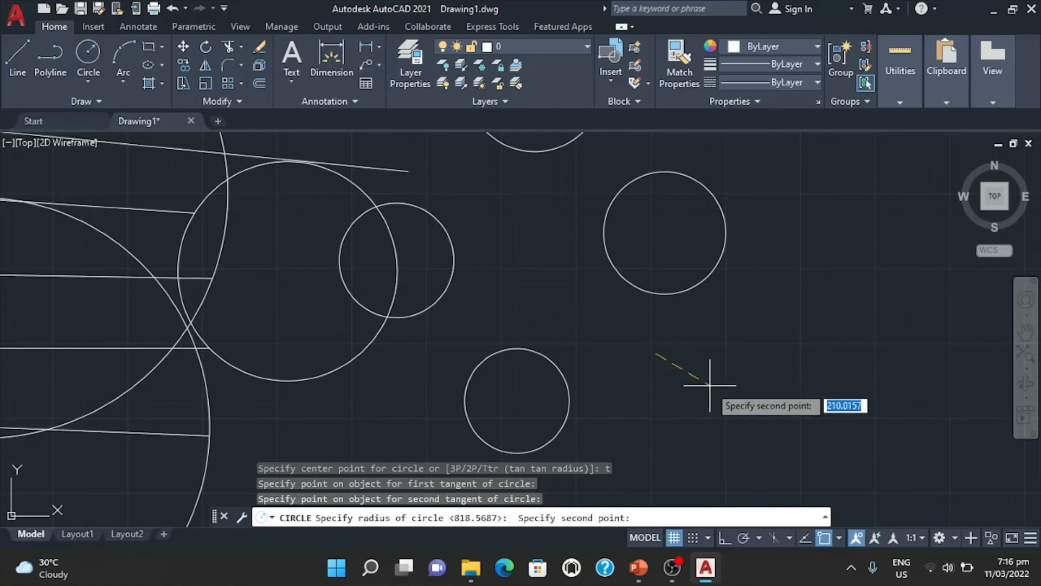
pyautogui.click(760, 386)
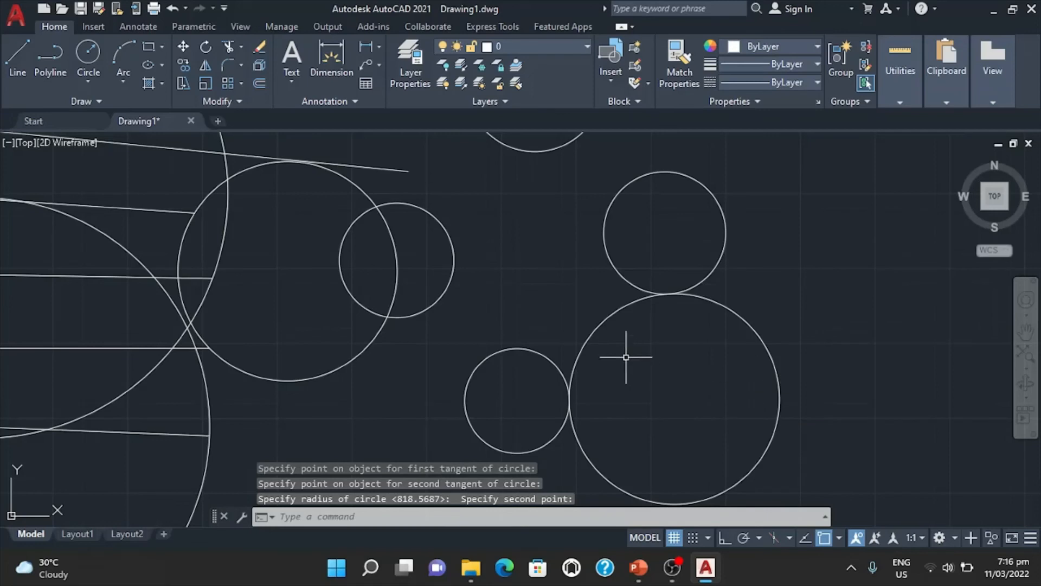
# Erase the tangent circle between the lowest small circle and the rightmost circle with the ERASE command.
pyautogui.scroll(10, 569, 404)
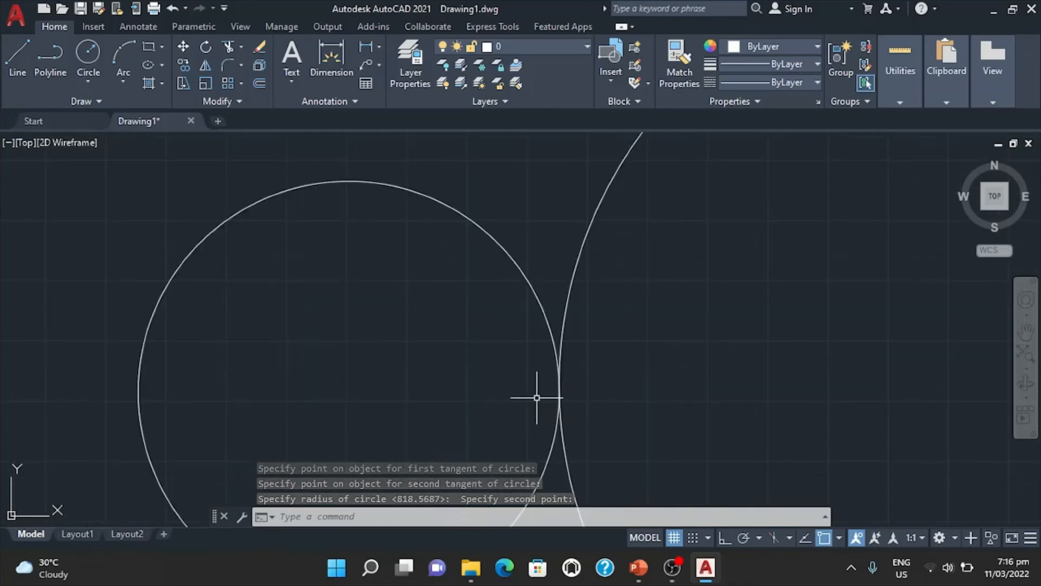
pyautogui.scroll(-8, 617, 400)
pyautogui.scroll(-5, 621, 400)
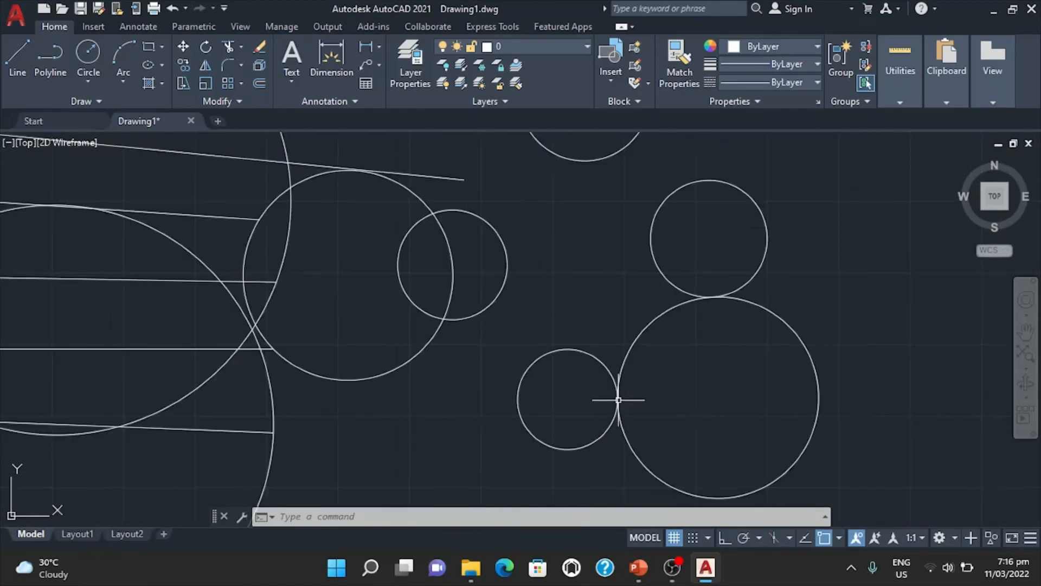
pyautogui.scroll(5, 716, 293)
pyautogui.scroll(-5, 718, 300)
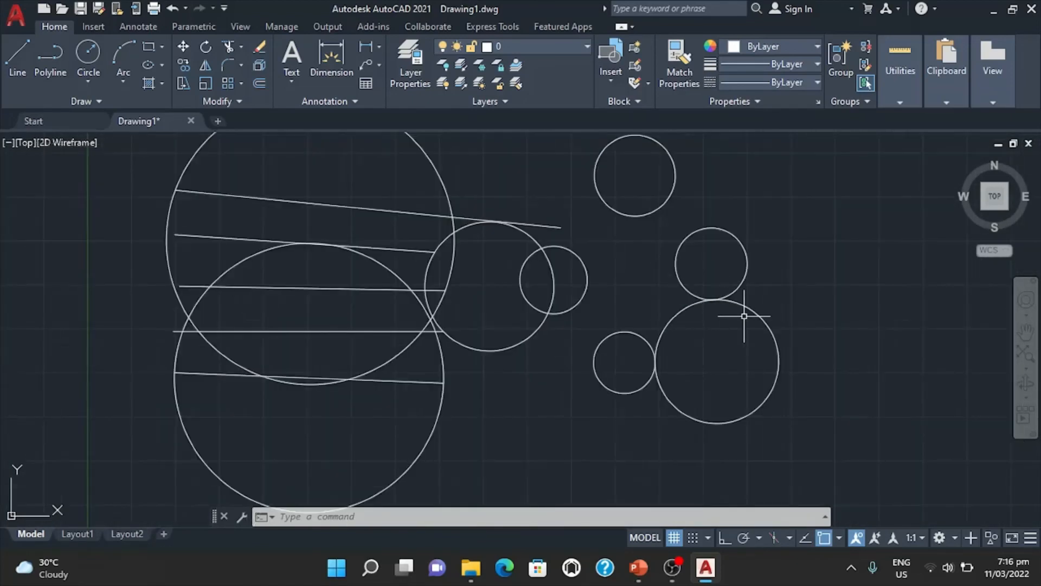
pyautogui.write('e')
pyautogui.press('Return')
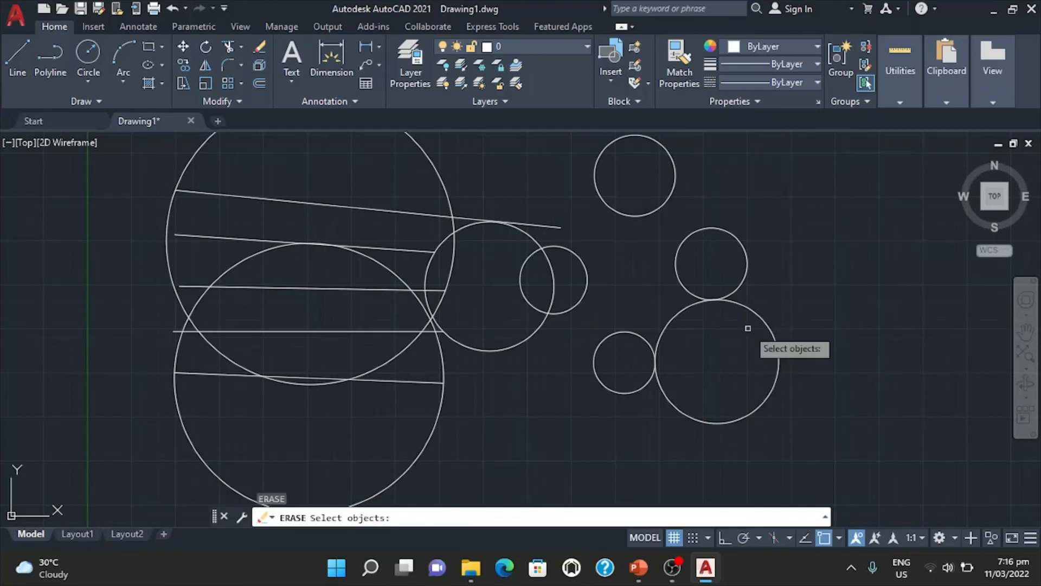
pyautogui.click(782, 337)
pyautogui.click(779, 349)
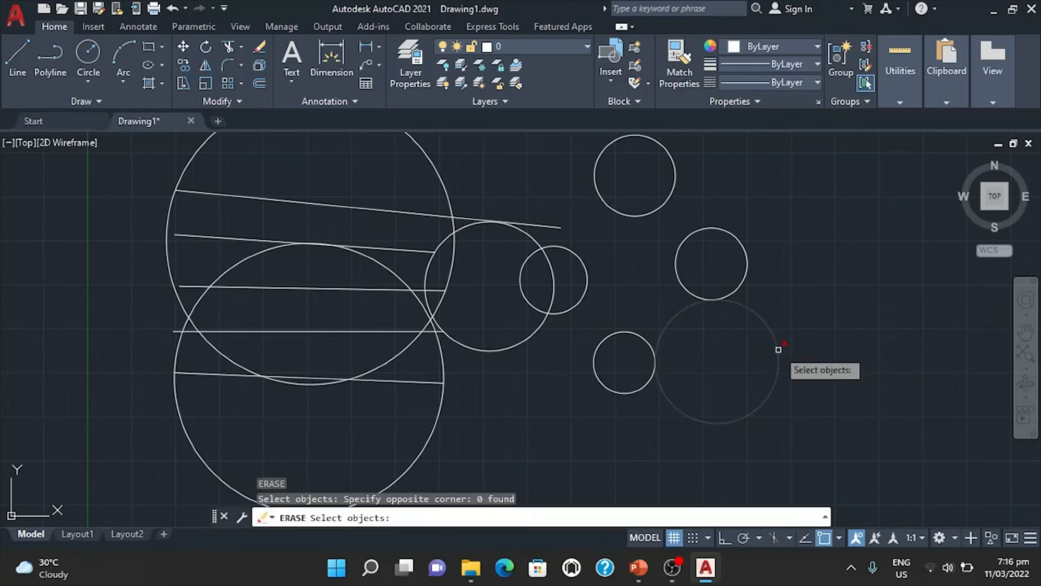
pyautogui.press('Return')
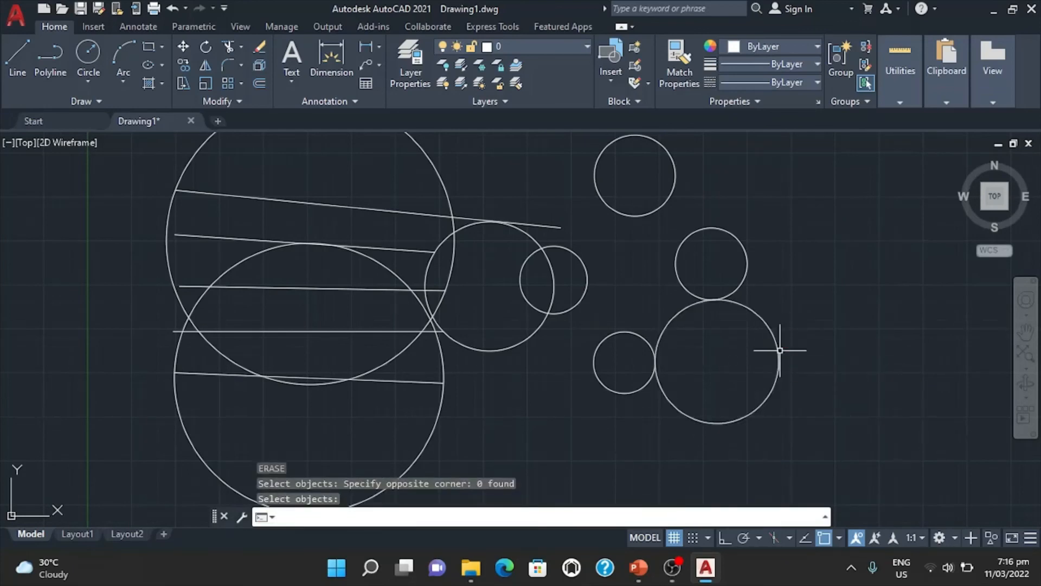
pyautogui.write('e')
pyautogui.press('Return')
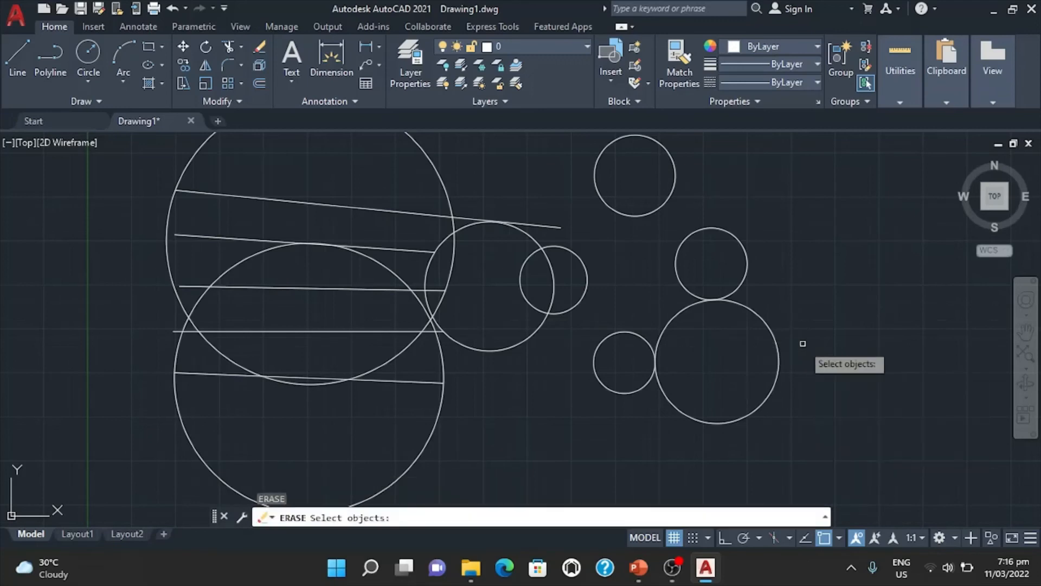
pyautogui.click(778, 357)
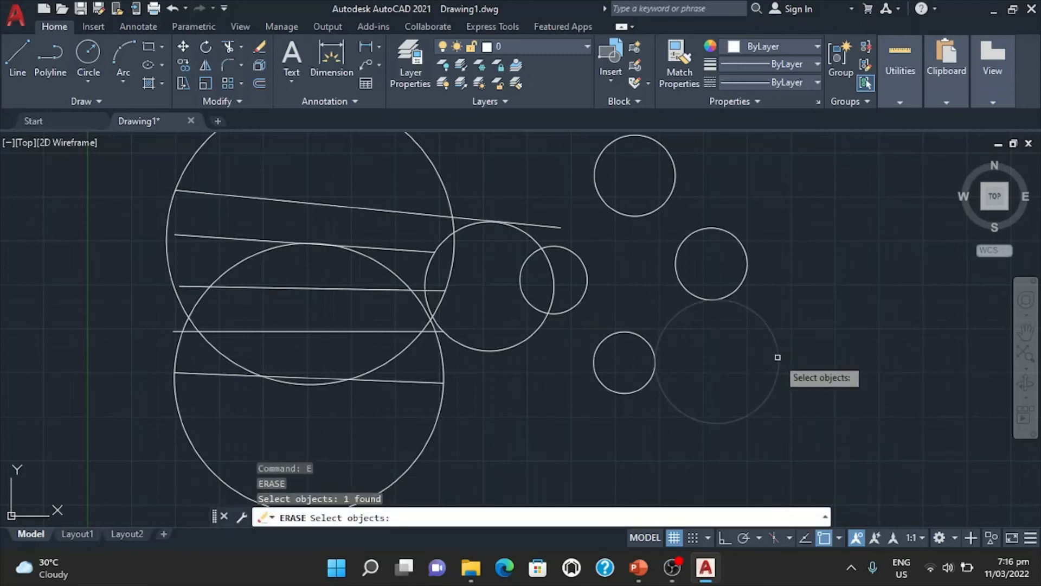
pyautogui.press('Return')
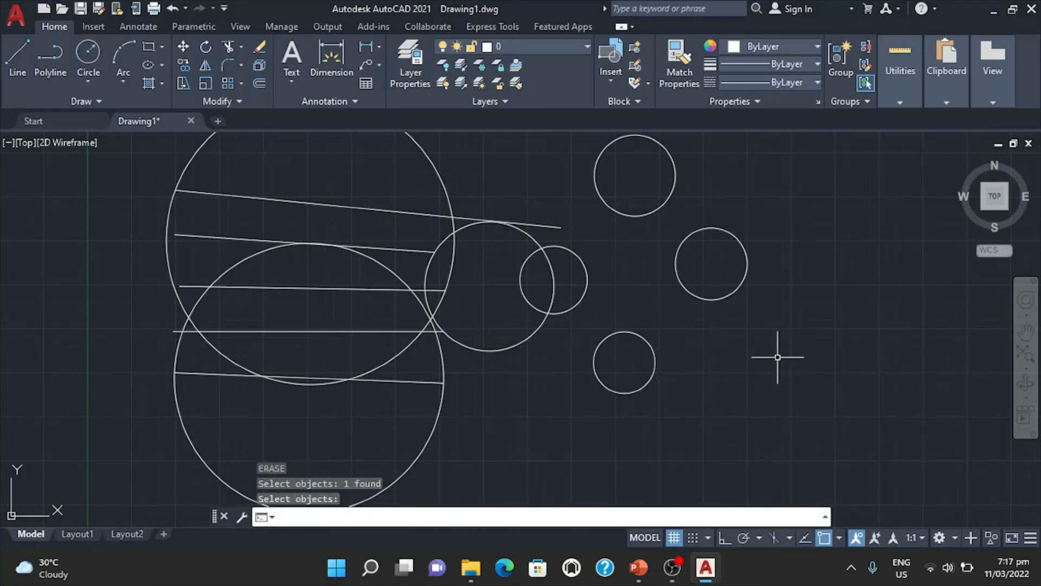
# Draw a Ttr circle with a radius of about 190, tangent to the lowest small circle and the rightmost circle.
pyautogui.scroll(6, 681, 298)
pyautogui.scroll(-5, 651, 306)
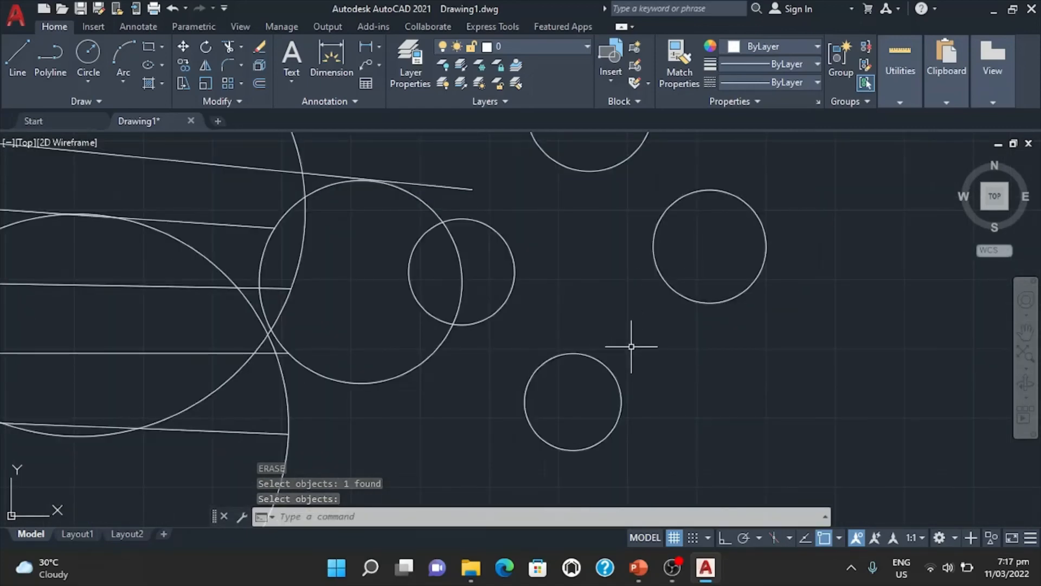
pyautogui.write('c')
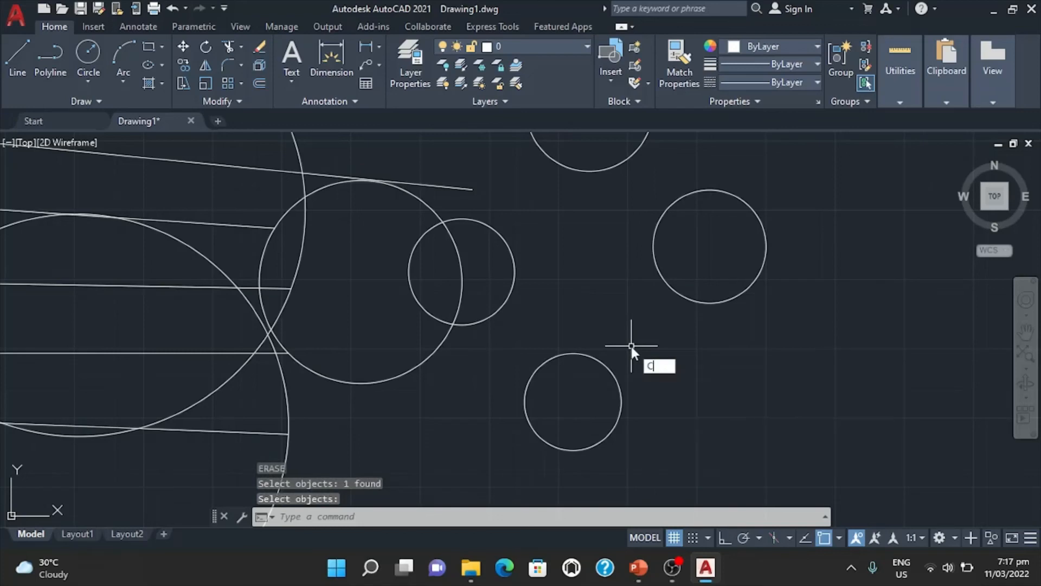
pyautogui.press('Return')
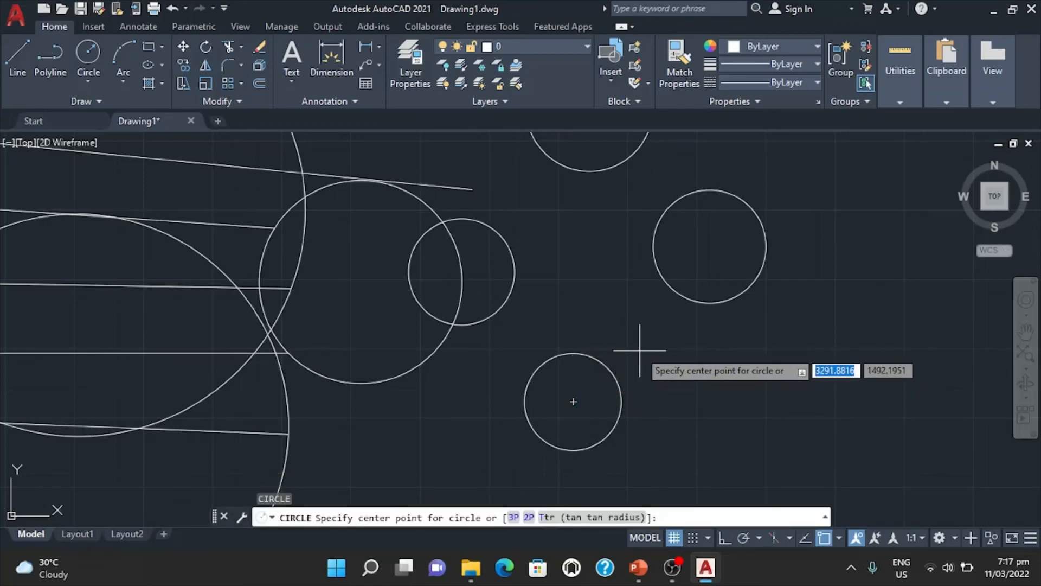
pyautogui.write('t')
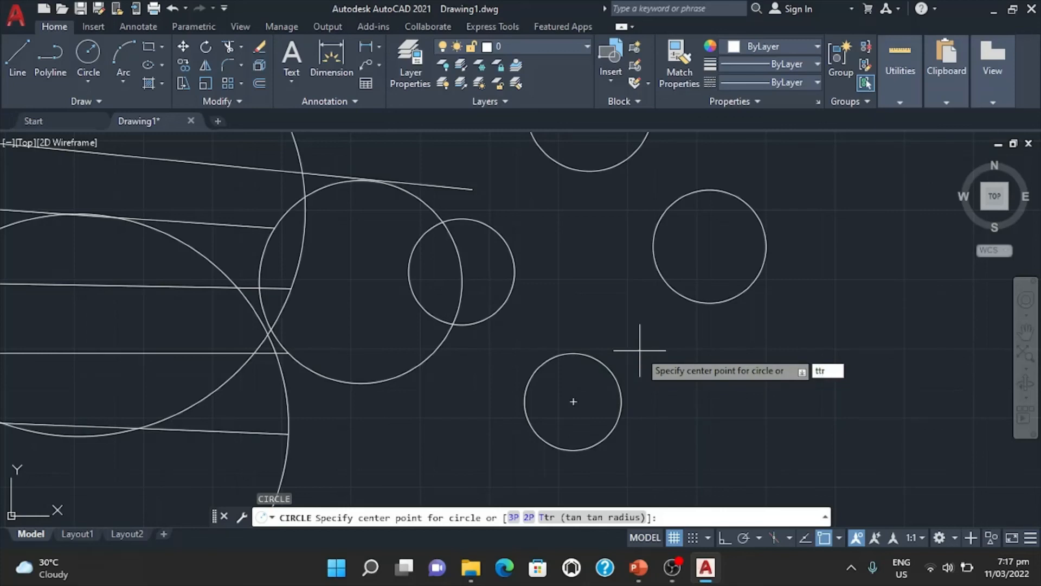
pyautogui.press('Return')
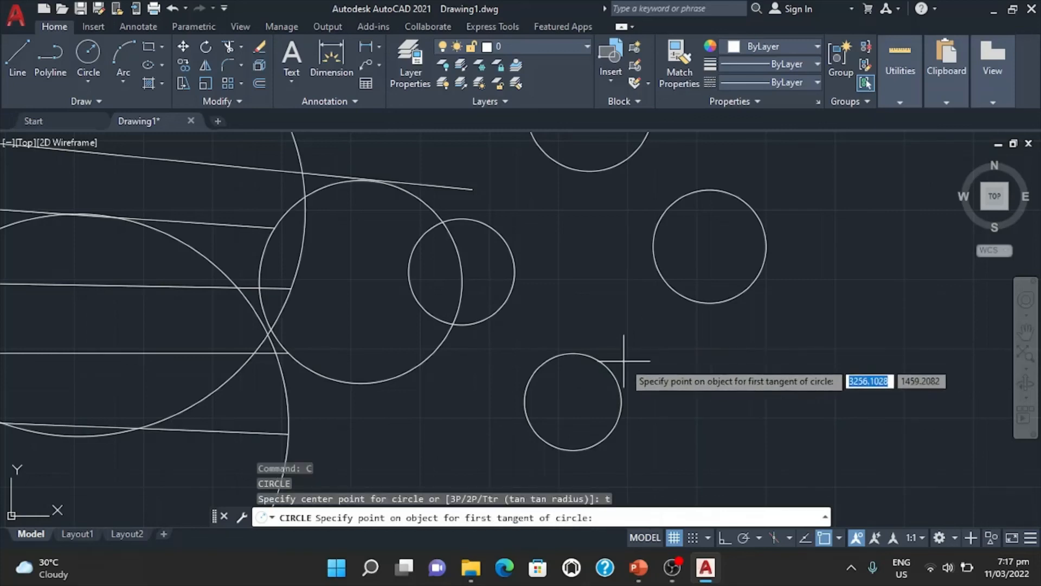
pyautogui.click(601, 362)
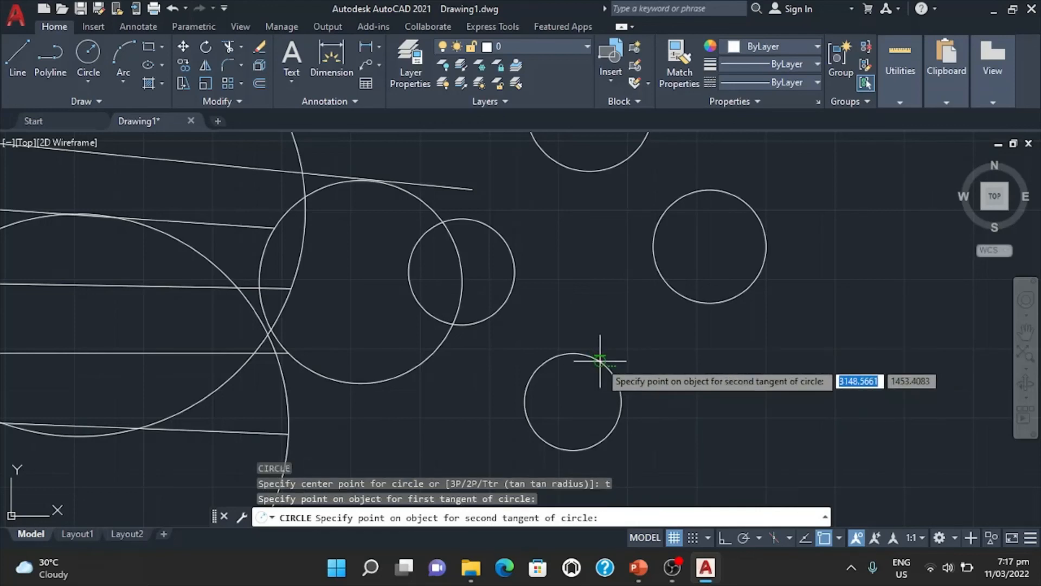
pyautogui.click(673, 290)
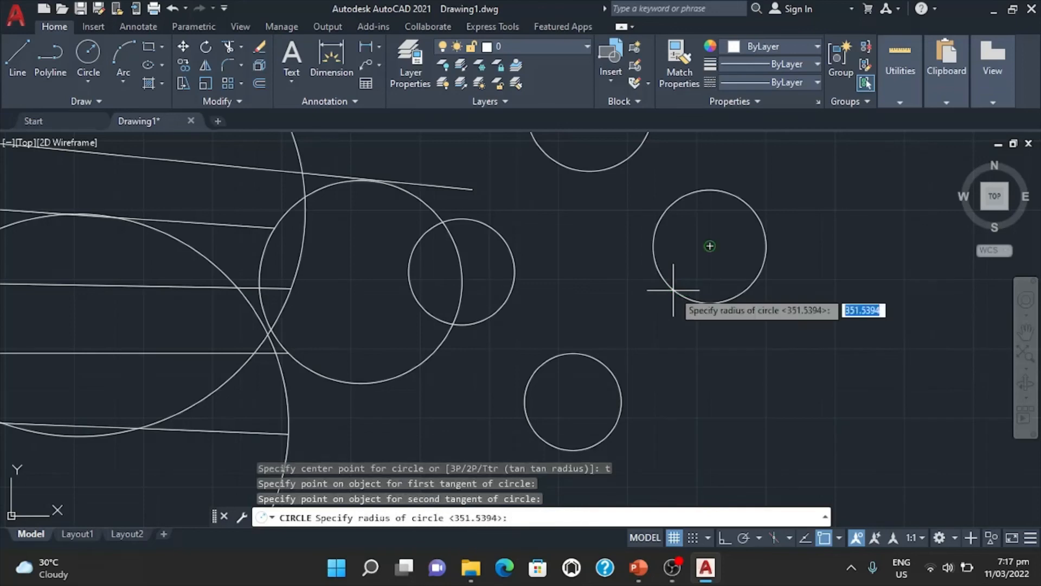
pyautogui.click(652, 327)
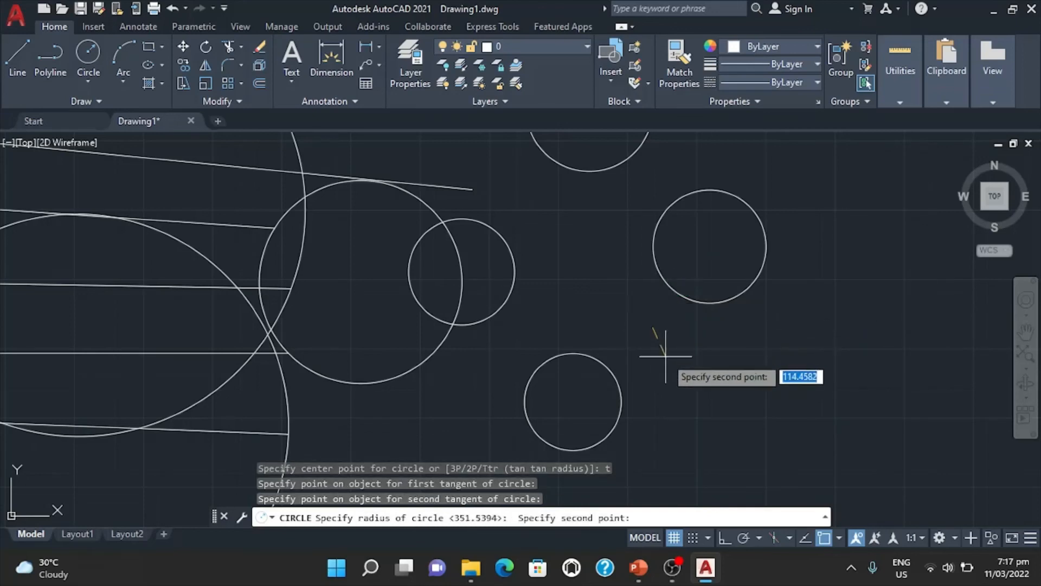
pyautogui.click(694, 359)
# Examine up close the points where the new tangent circle touches the lowest small circle and the rightmost circle.
pyautogui.scroll(3, 623, 280)
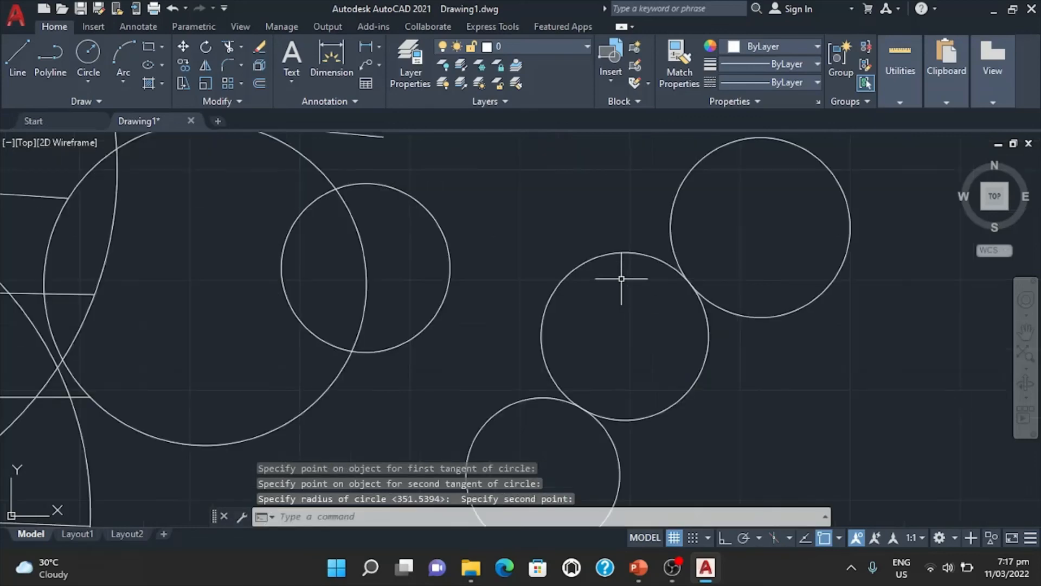
pyautogui.scroll(5, 705, 282)
pyautogui.scroll(-6, 688, 318)
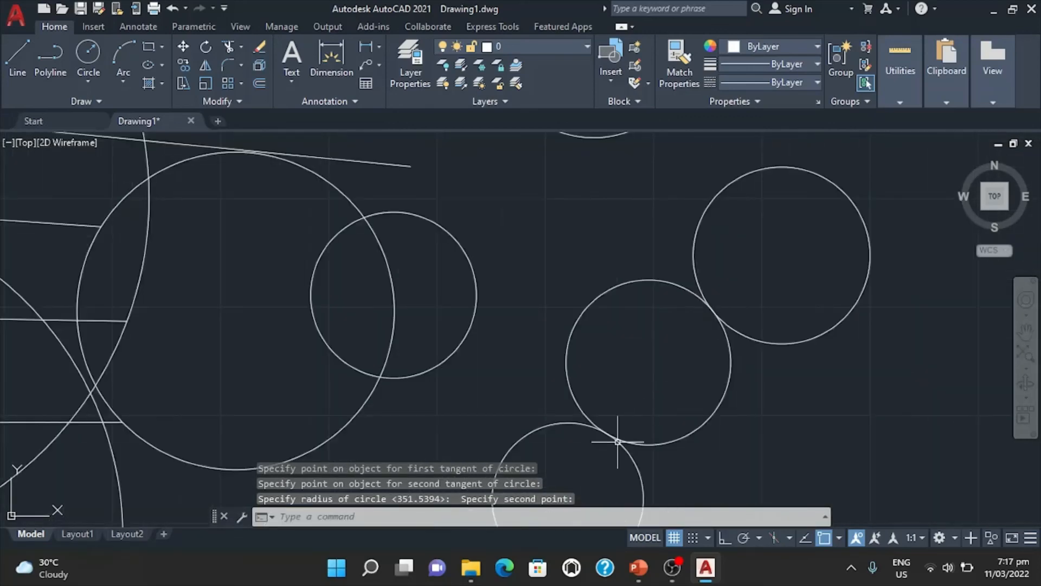
pyautogui.scroll(2, 618, 436)
pyautogui.scroll(2, 615, 443)
pyautogui.scroll(-4, 539, 379)
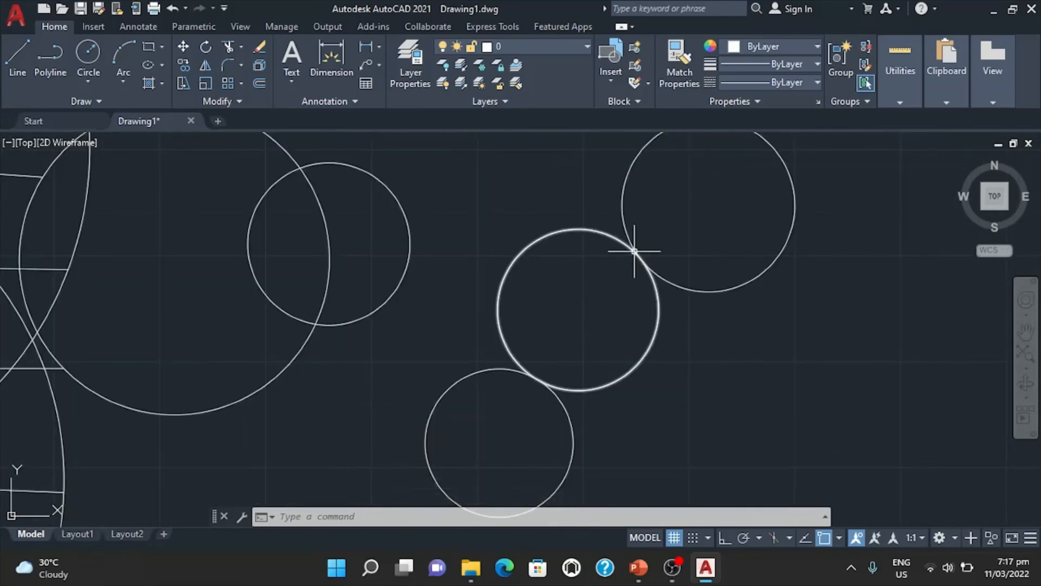
pyautogui.scroll(5, 637, 251)
pyautogui.scroll(6, 635, 251)
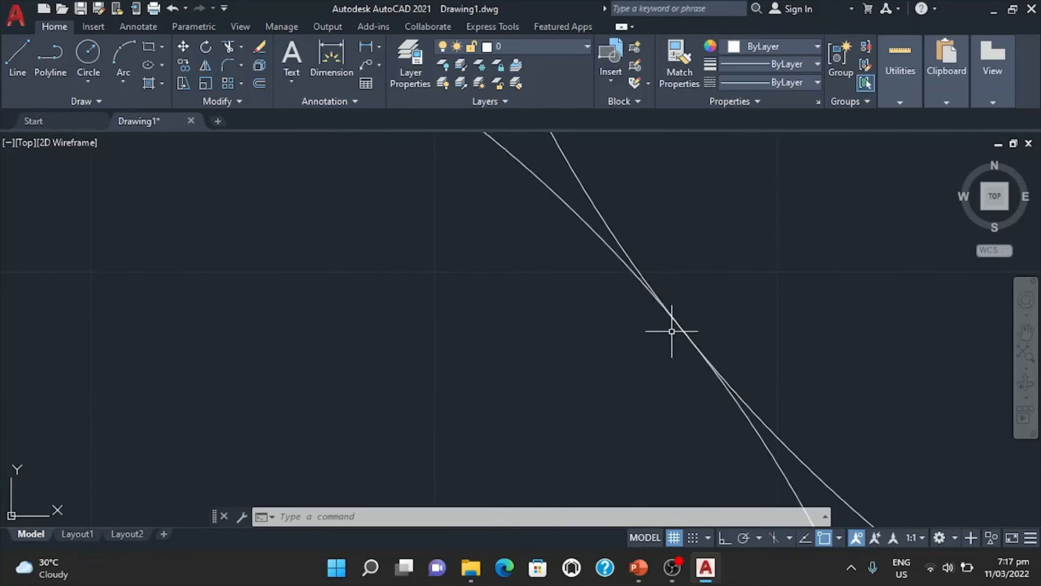
pyautogui.scroll(-7, 678, 332)
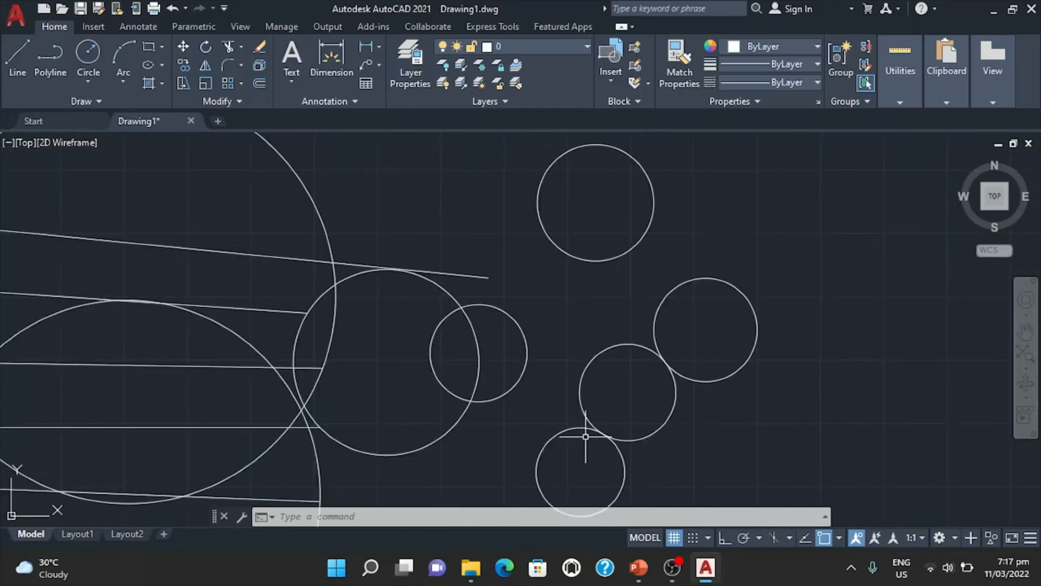
pyautogui.scroll(5, 615, 410)
pyautogui.scroll(-6, 616, 410)
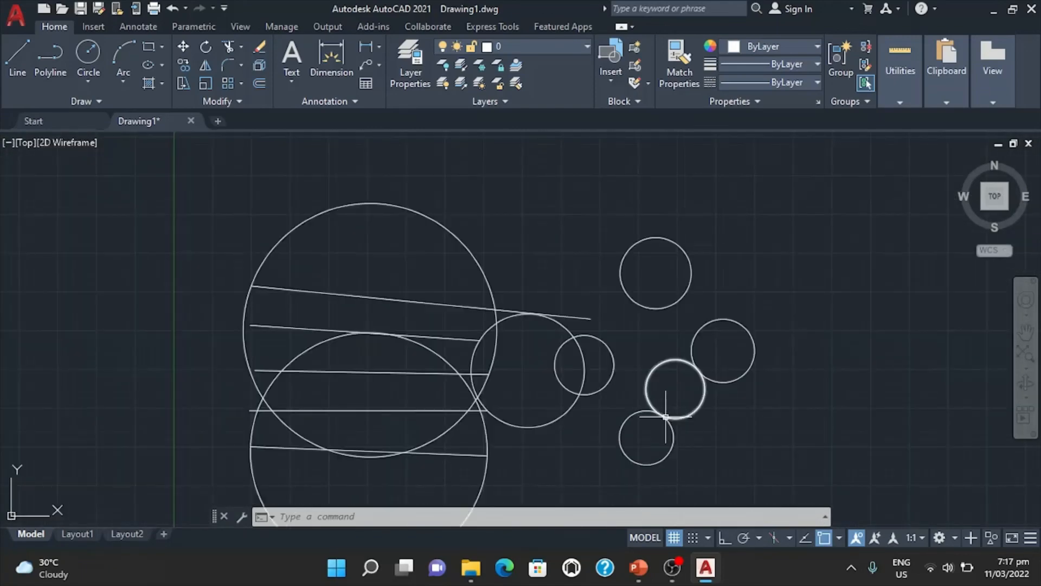
pyautogui.moveTo(700, 421); pyautogui.dragTo(703, 347, button='middle')
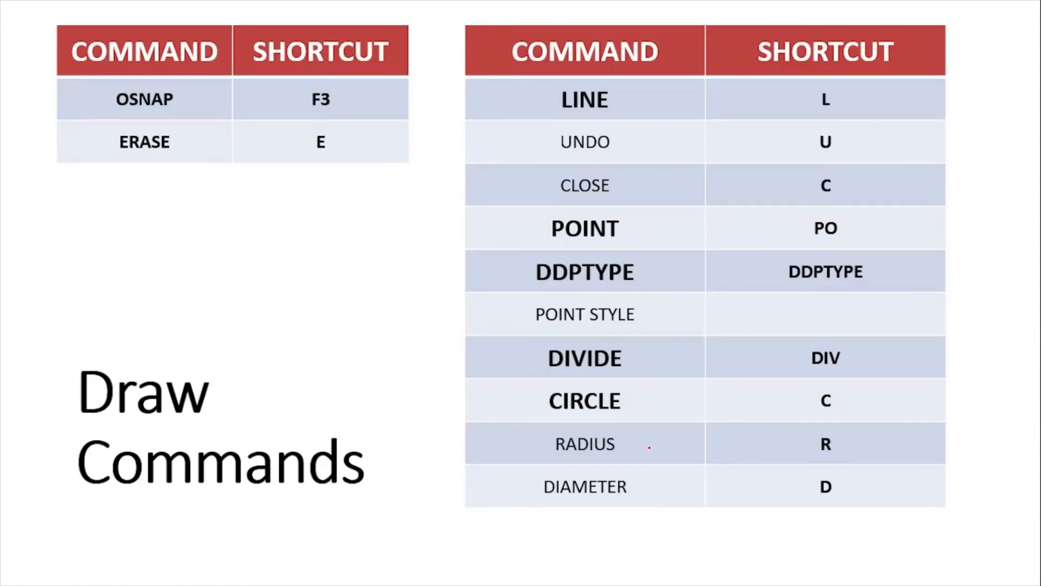
pyautogui.press('Right')
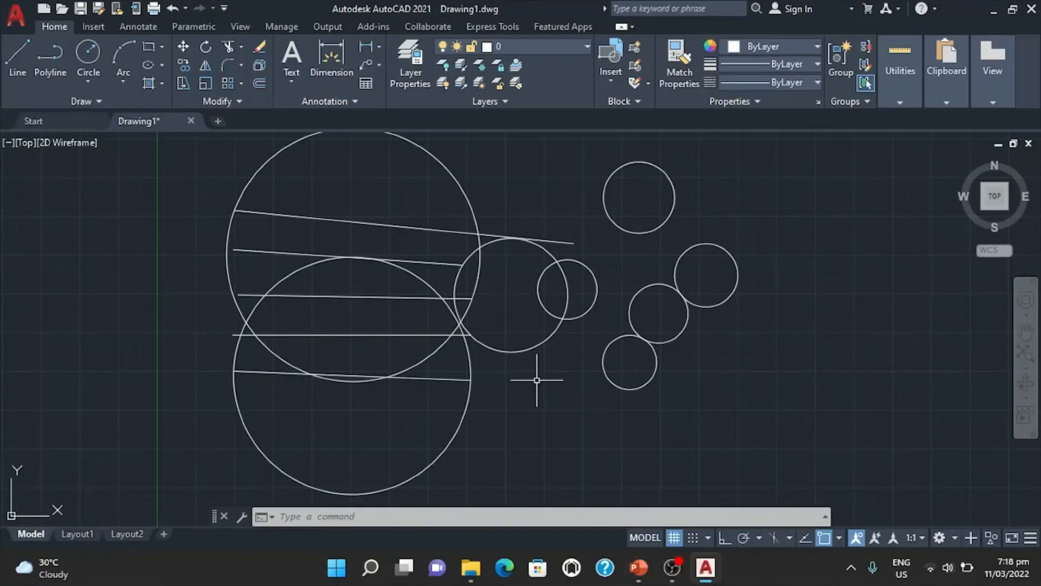
# List the properties of the lowest line with the LIST command.
pyautogui.write('LI')
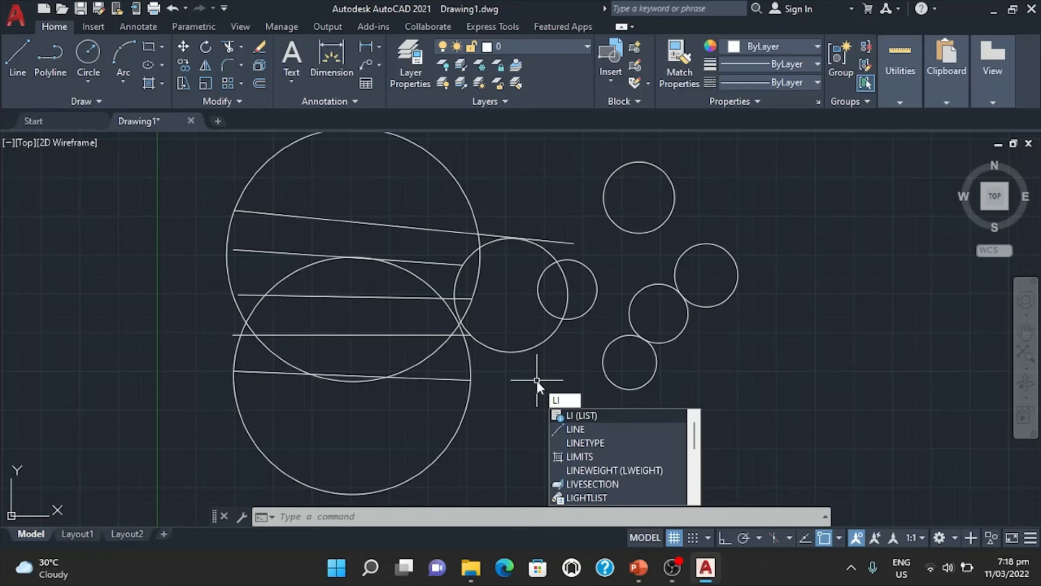
pyautogui.press('Return')
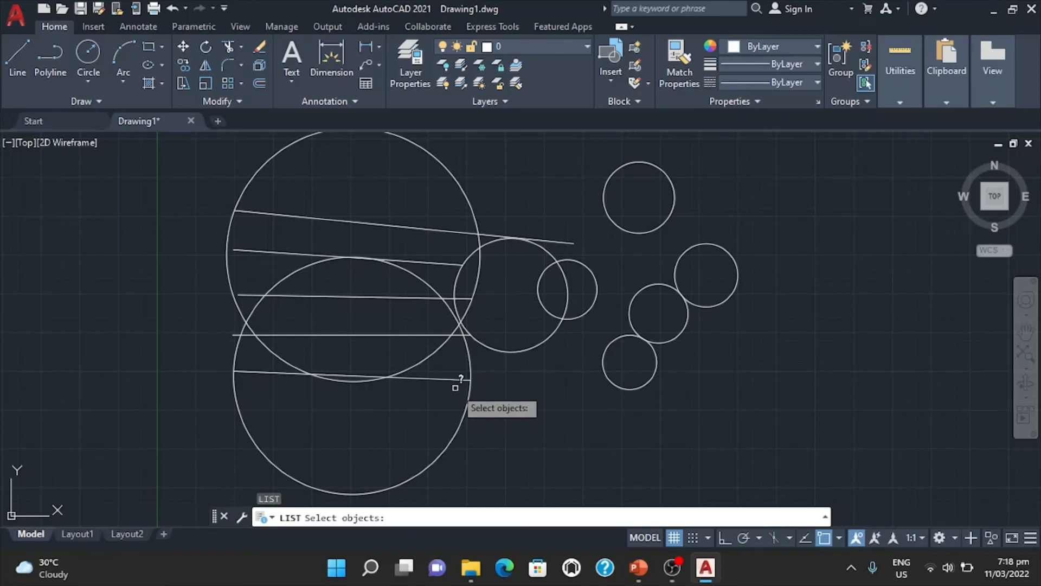
pyautogui.scroll(2, 455, 388)
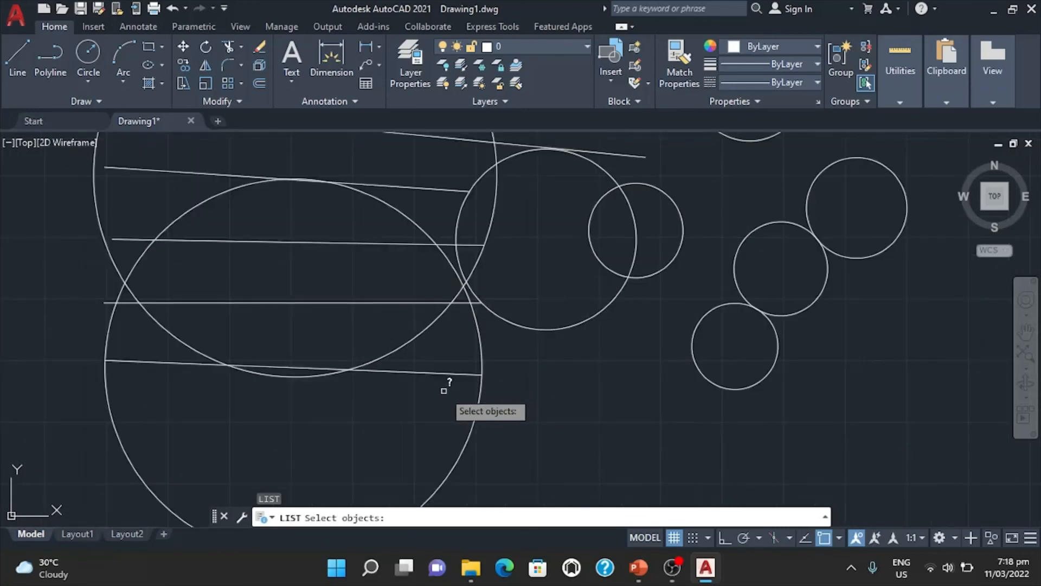
pyautogui.click(424, 371)
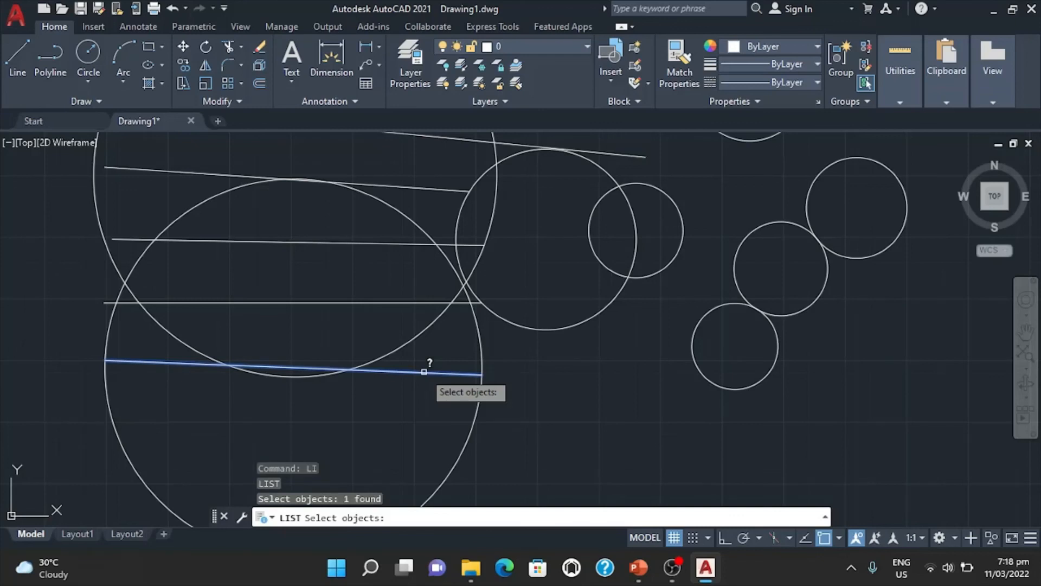
pyautogui.press('Return')
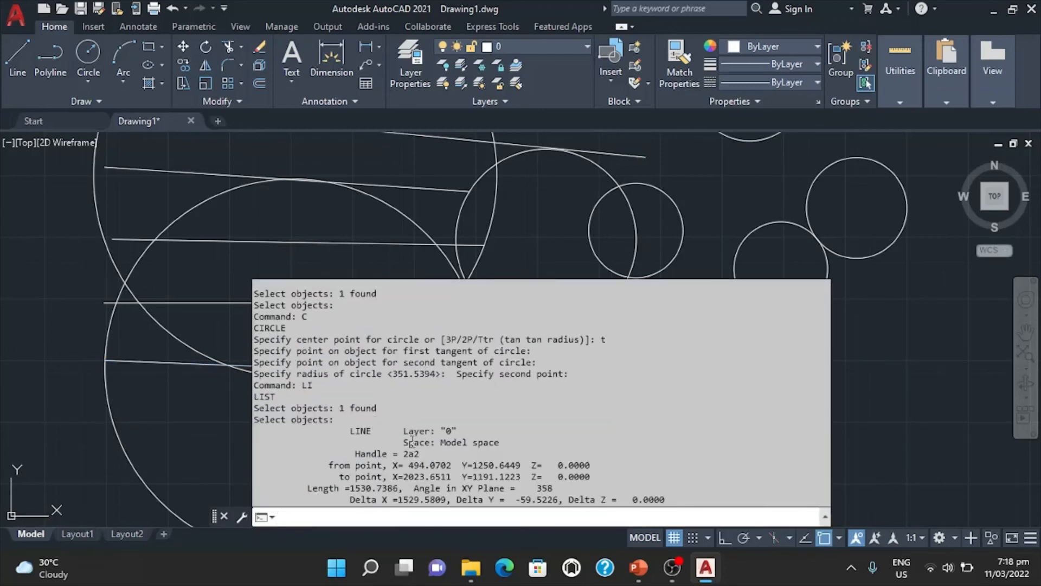
# Review the line's listed layer, space, handle, start and end points, length and angle, and close the listing.
pyautogui.moveTo(402, 431); pyautogui.dragTo(462, 433)
pyautogui.click(391, 435)
pyautogui.moveTo(391, 435); pyautogui.dragTo(475, 438)
pyautogui.click(351, 448)
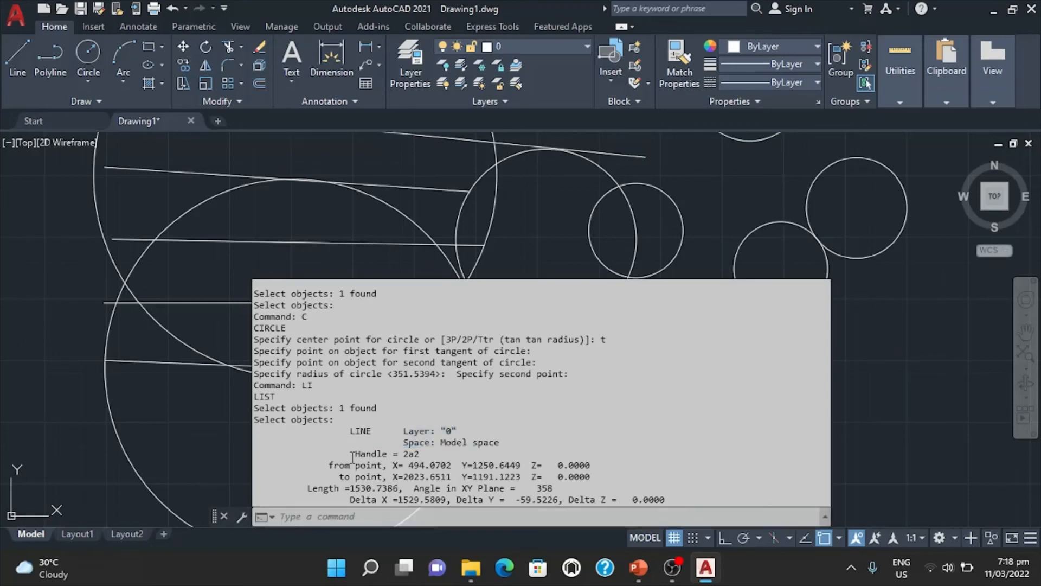
pyautogui.moveTo(350, 452); pyautogui.dragTo(399, 463)
pyautogui.click(334, 468)
pyautogui.doubleClick(337, 465)
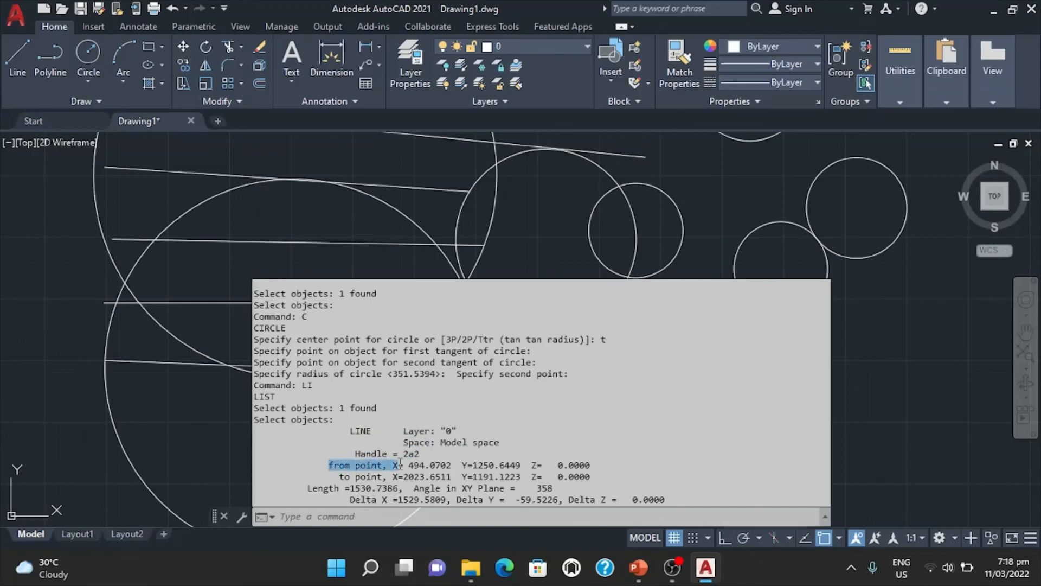
pyautogui.click(399, 476)
pyautogui.moveTo(345, 476); pyautogui.dragTo(447, 478)
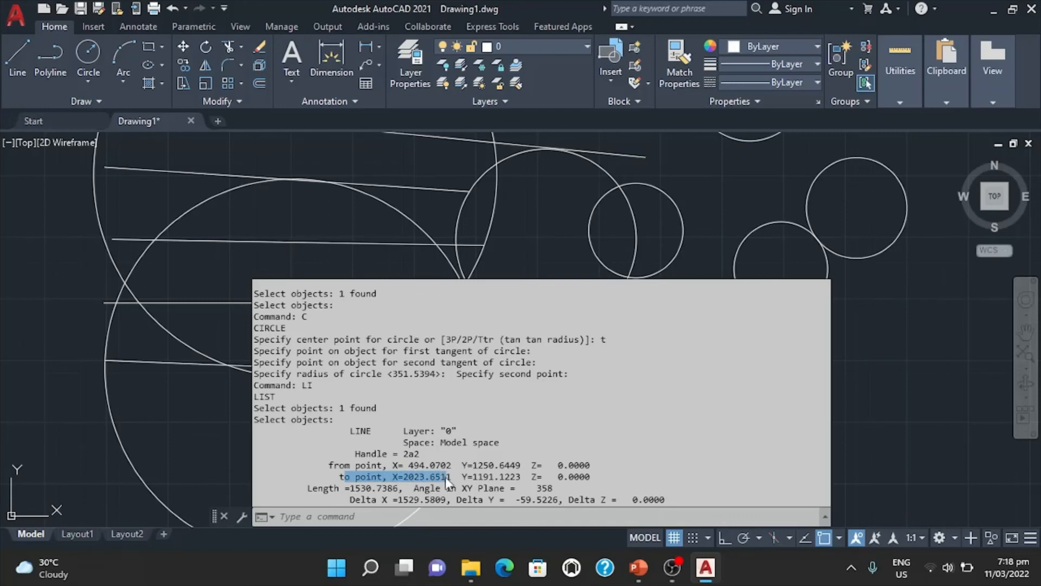
pyautogui.click(447, 478)
pyautogui.moveTo(329, 489); pyautogui.dragTo(478, 489)
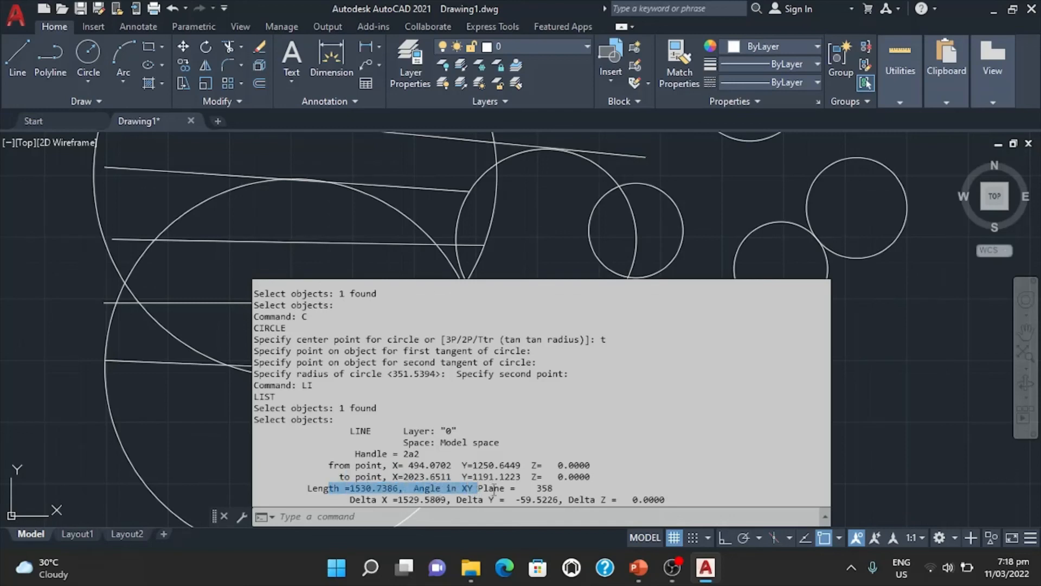
pyautogui.click(409, 500)
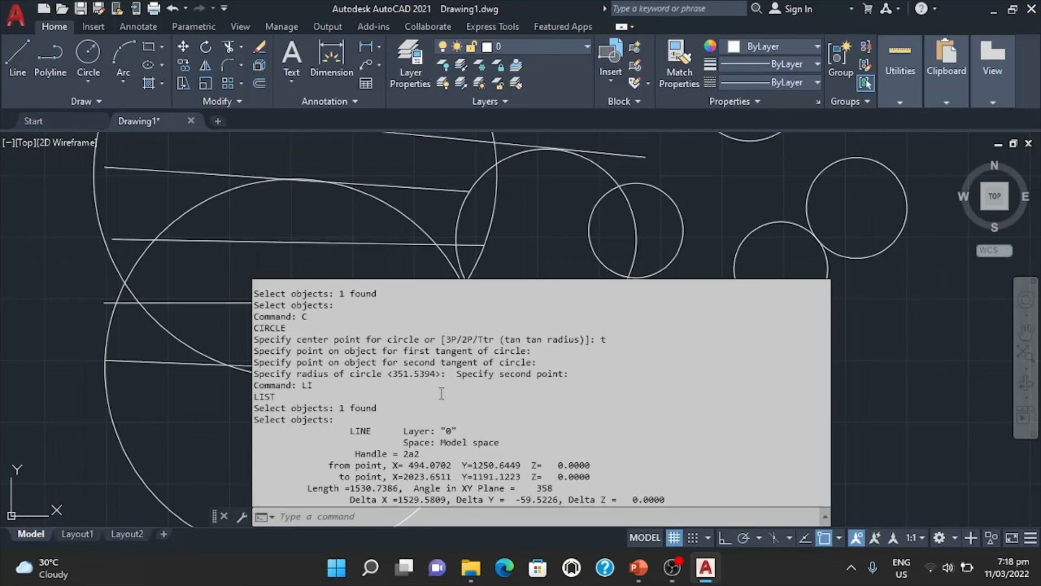
pyautogui.click(220, 406)
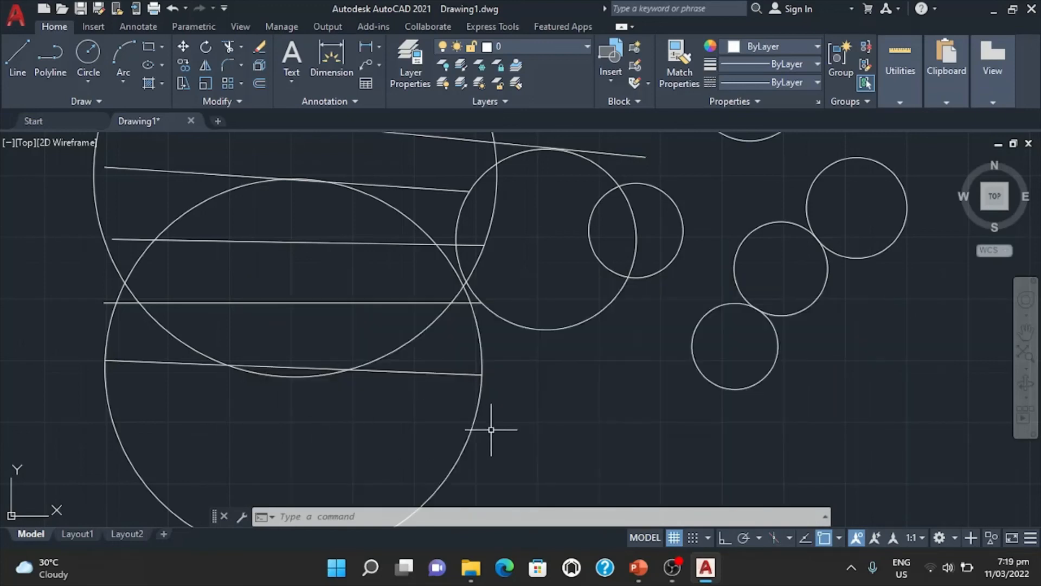
# List the properties of the lowest small circle with the LIST command and review its radius, circumference and area.
pyautogui.write('LIST')
pyautogui.press('Return')
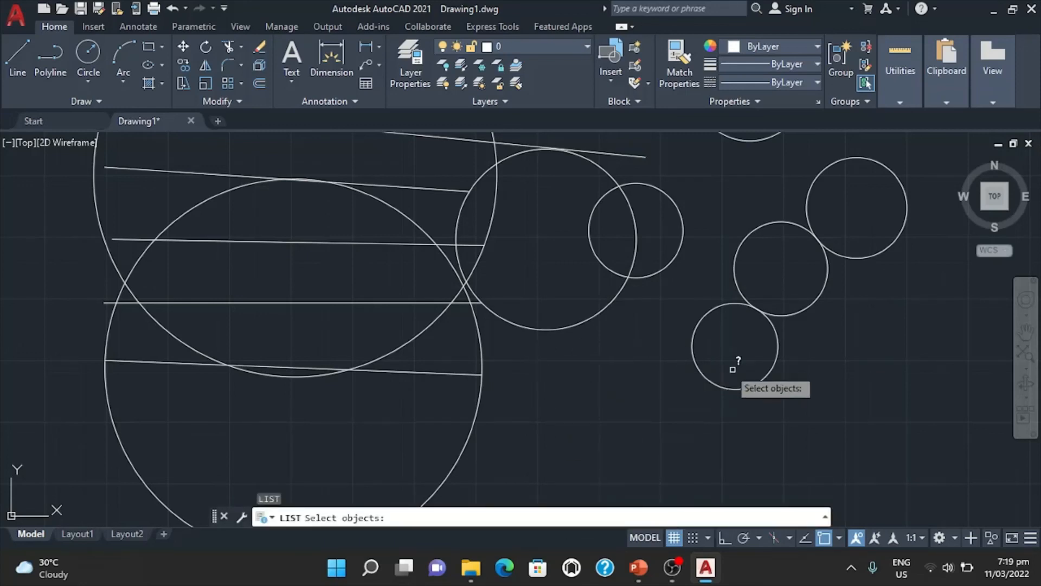
pyautogui.click(724, 388)
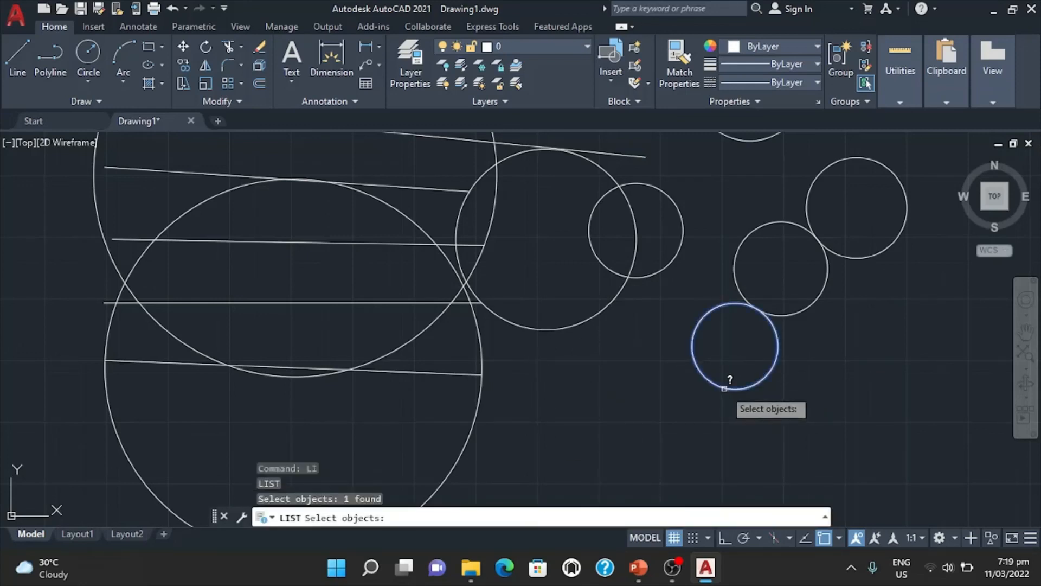
pyautogui.press('Return')
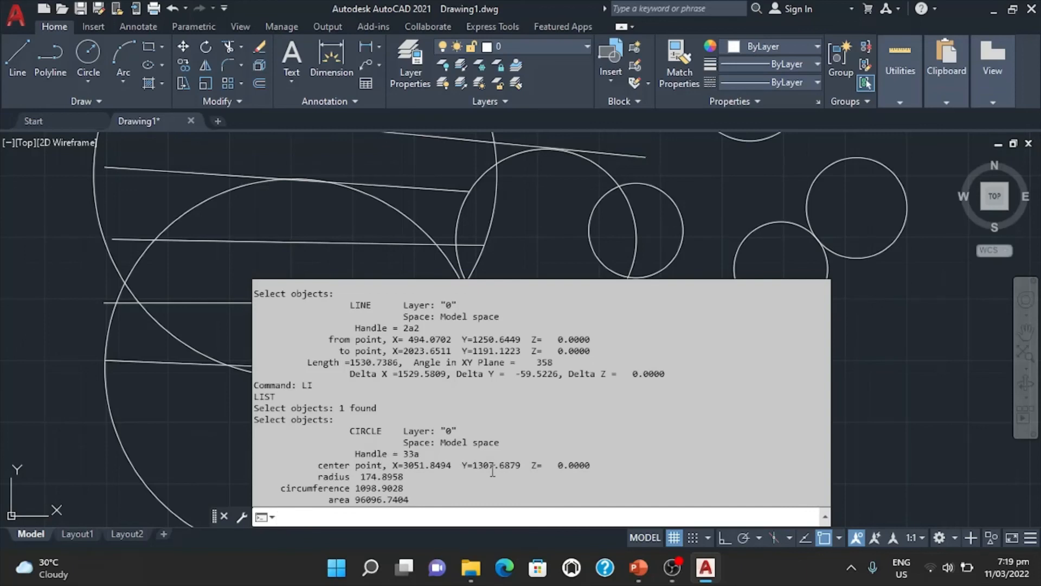
pyautogui.moveTo(404, 477); pyautogui.dragTo(357, 476)
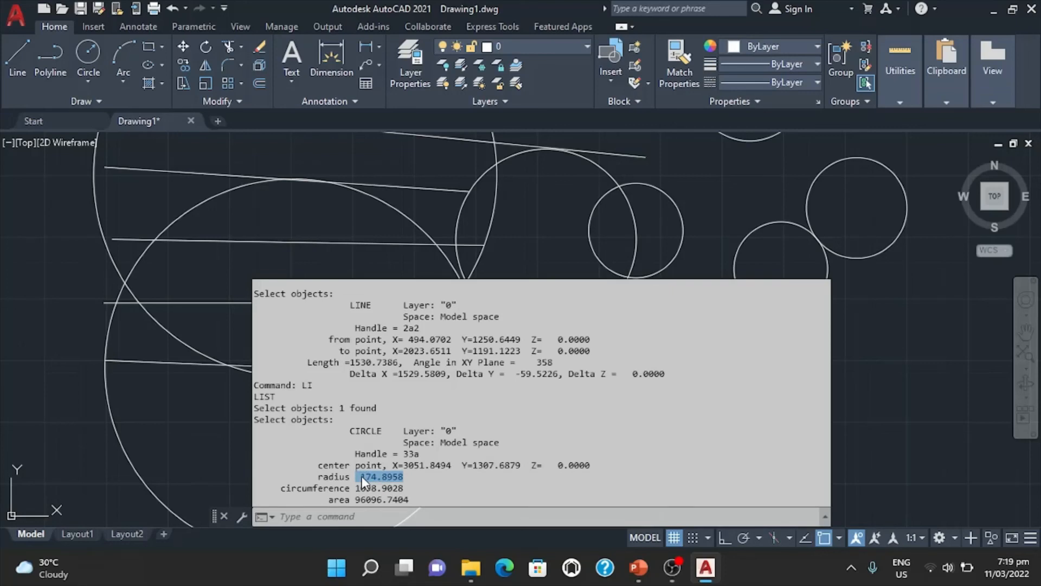
pyautogui.moveTo(420, 490); pyautogui.dragTo(376, 498)
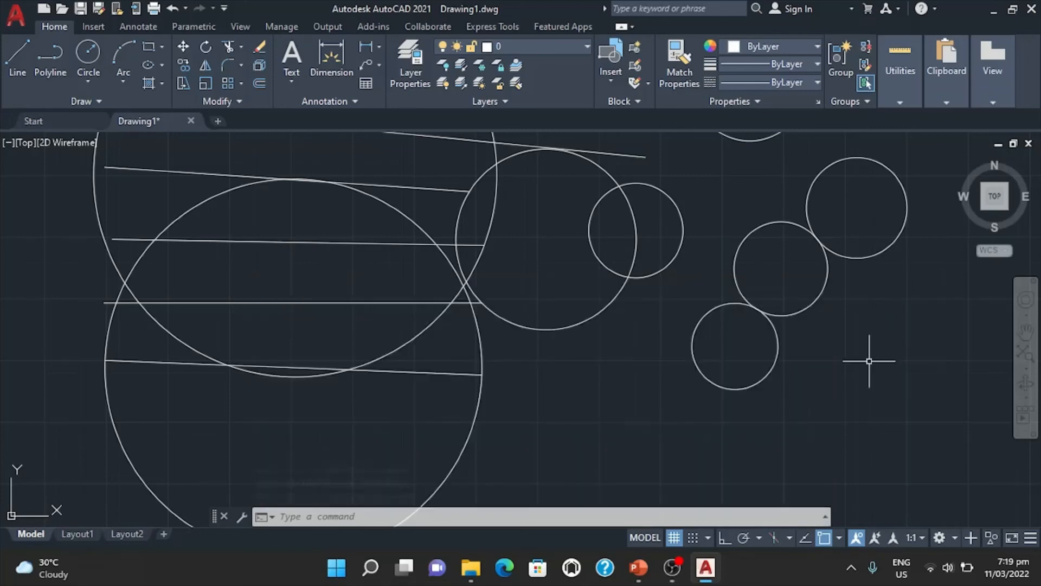
pyautogui.scroll(-5, 819, 409)
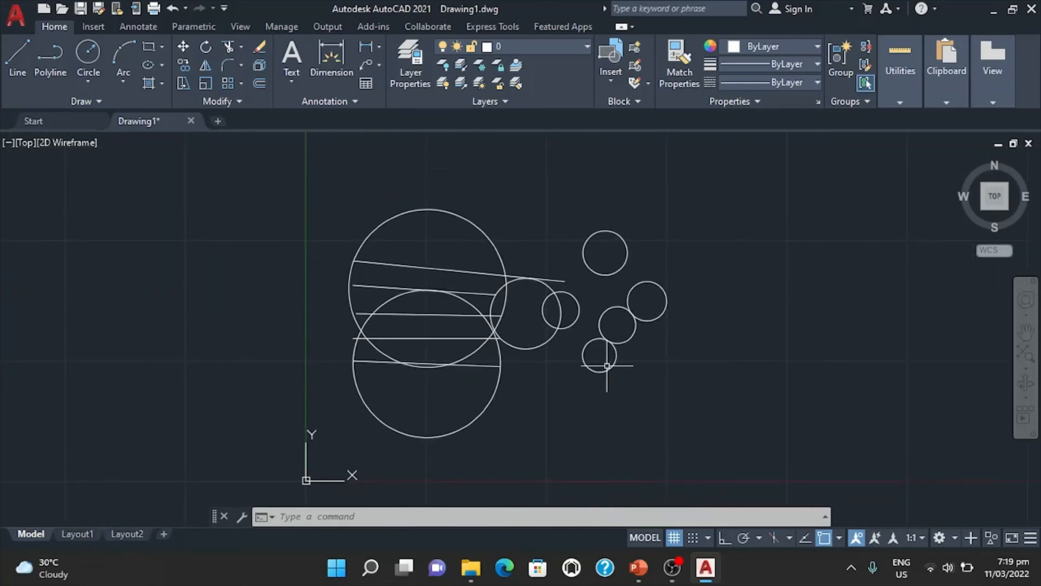
pyautogui.scroll(2, 571, 371)
pyautogui.moveTo(571, 371); pyautogui.dragTo(562, 395, button='middle')
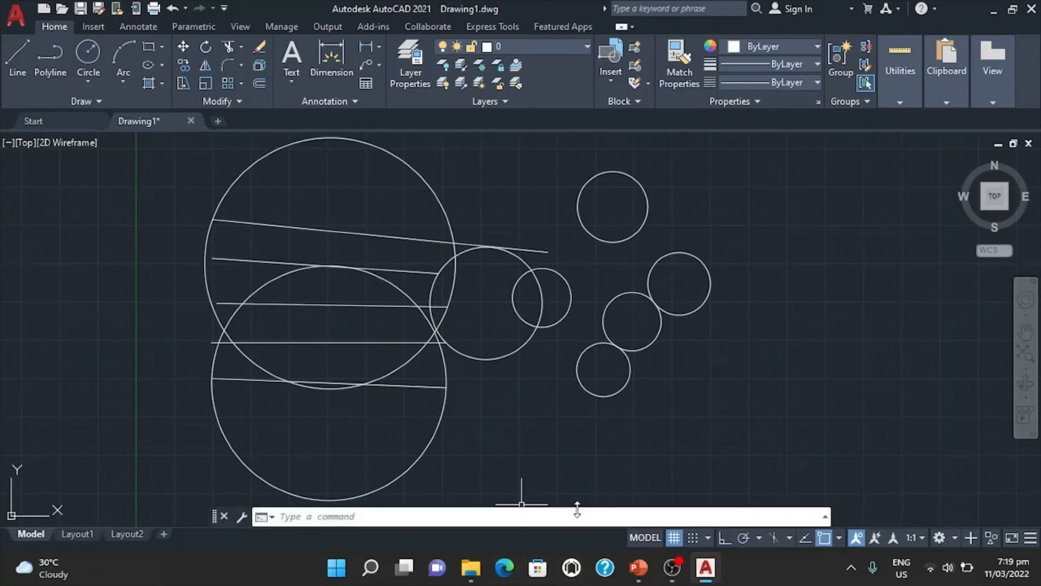